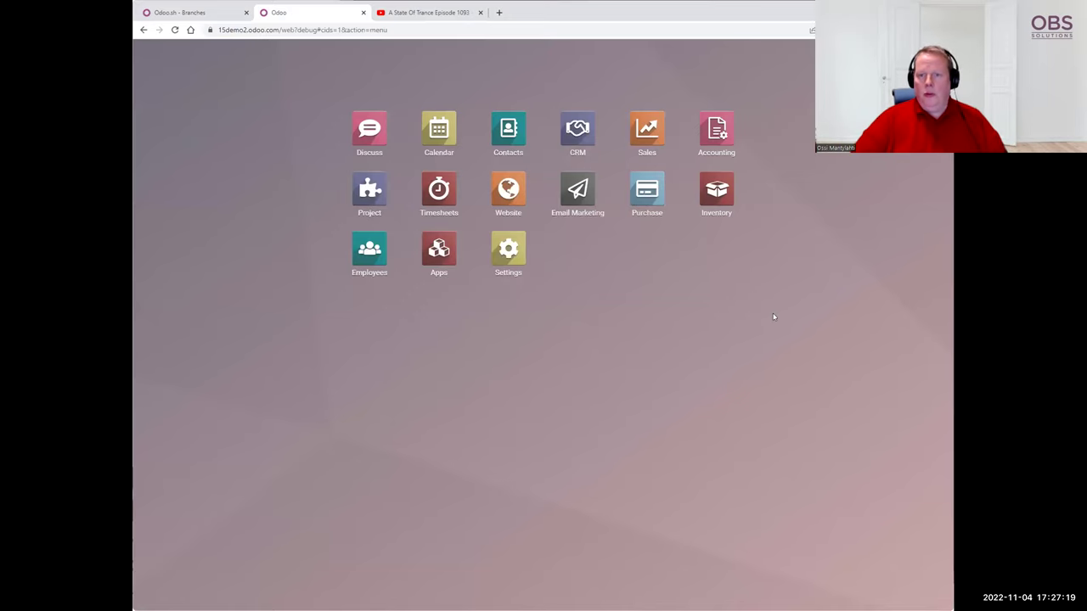
- Open the General Ledger report from the Accounting app in a separate browser tab
key("ctrl+plus")
key("ctrl+plus")
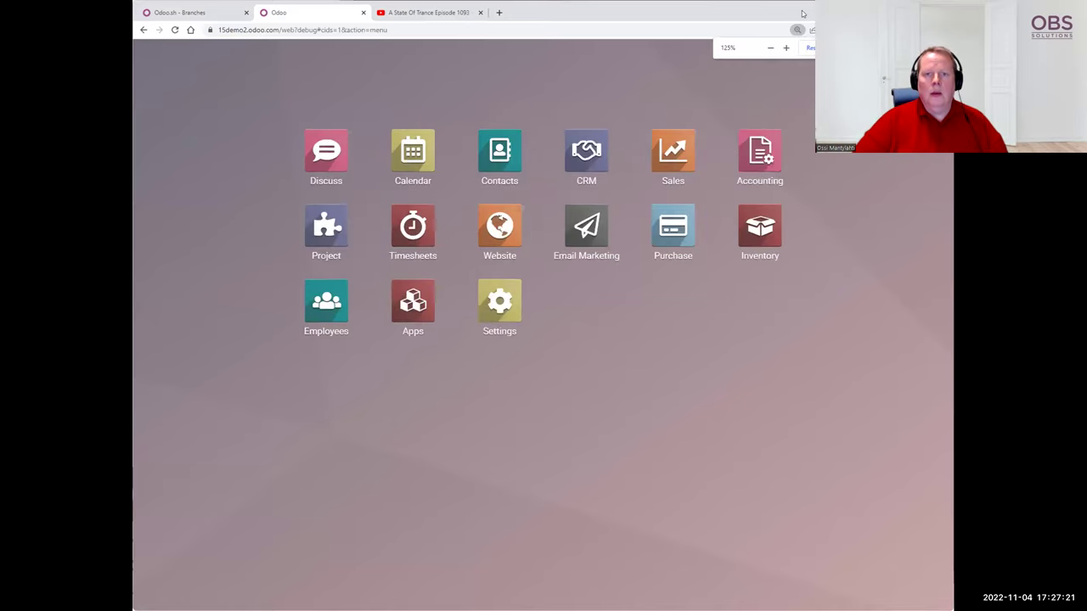
key("ctrl+plus")
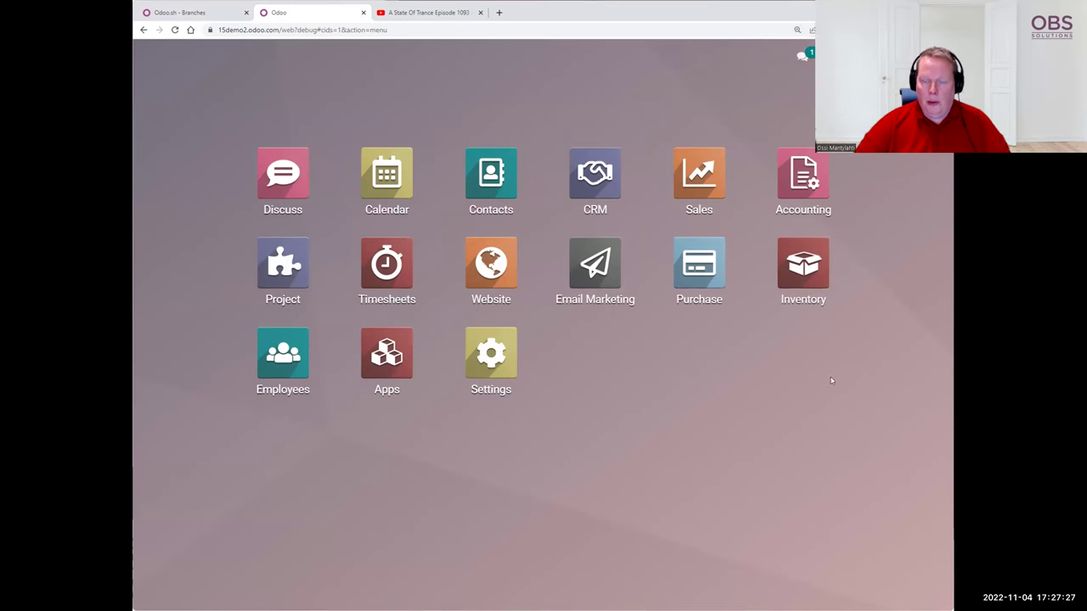
left_click(798, 184)
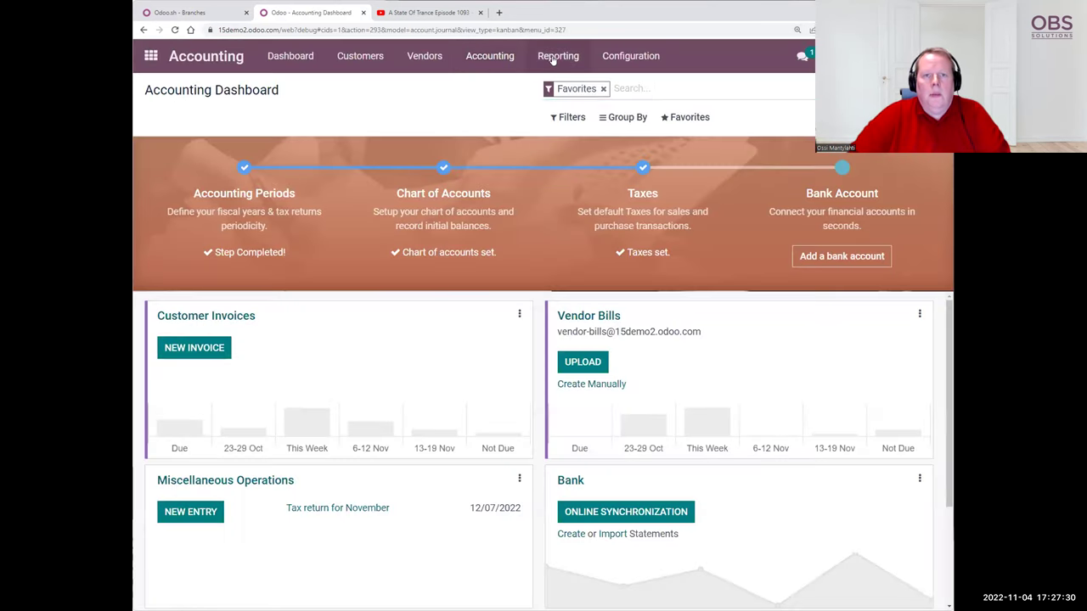
left_click(558, 56)
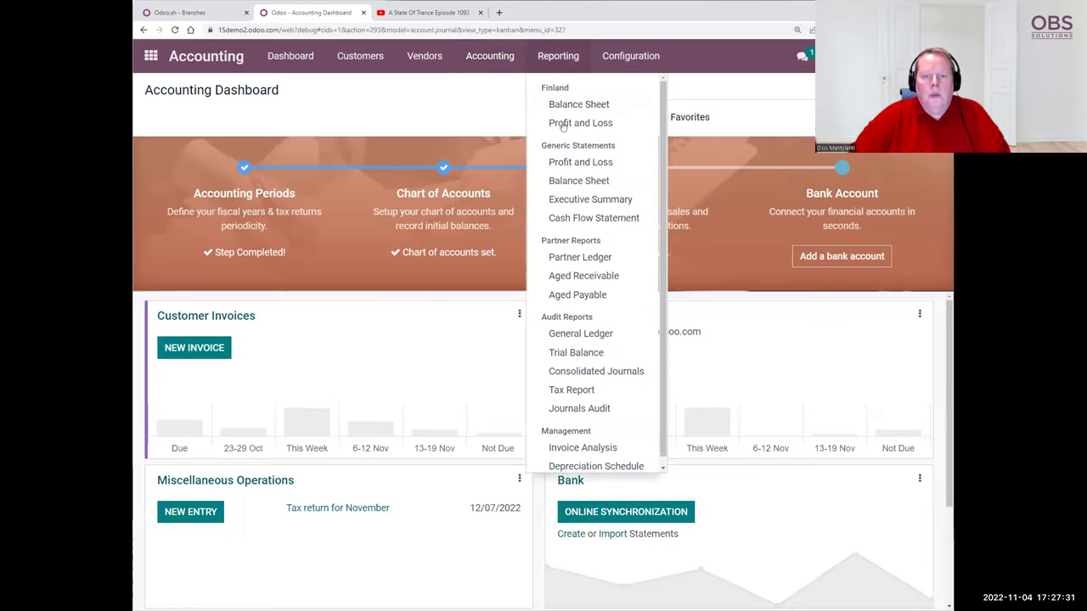
middle_click(577, 334)
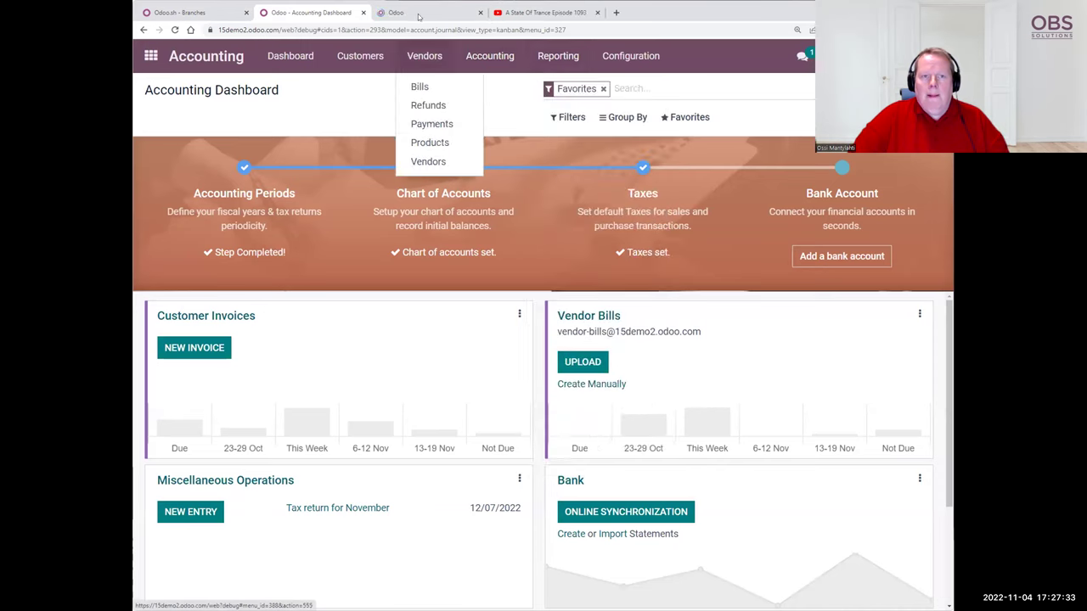
left_click(419, 14)
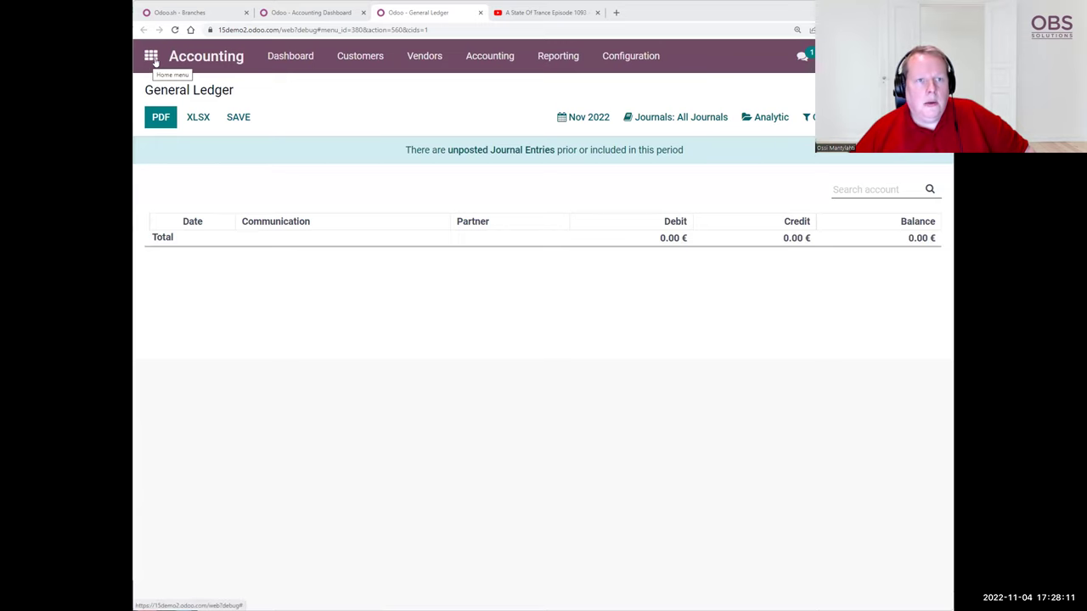
- Return to the original browser tab and open the Taikamuki product record in Inventory
left_click(283, 12)
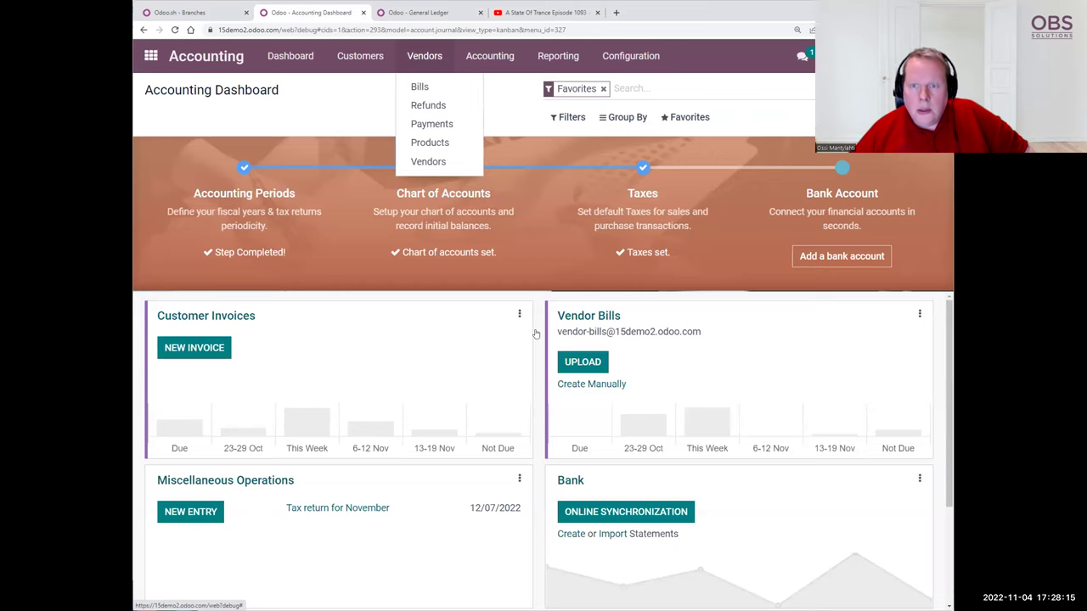
key("alt+h")
left_click(801, 247)
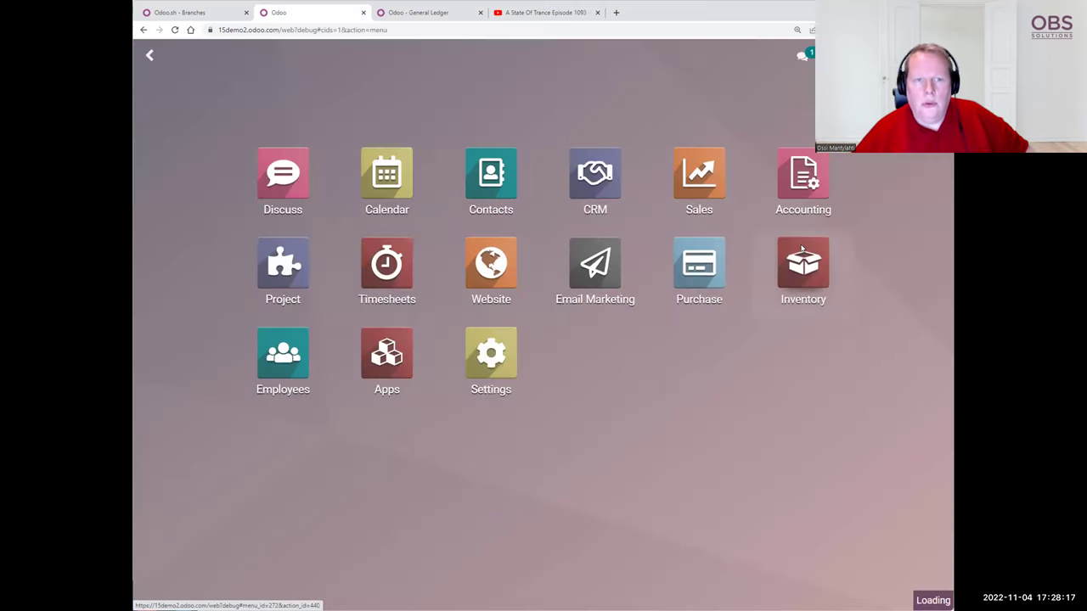
left_click(404, 56)
left_click(405, 82)
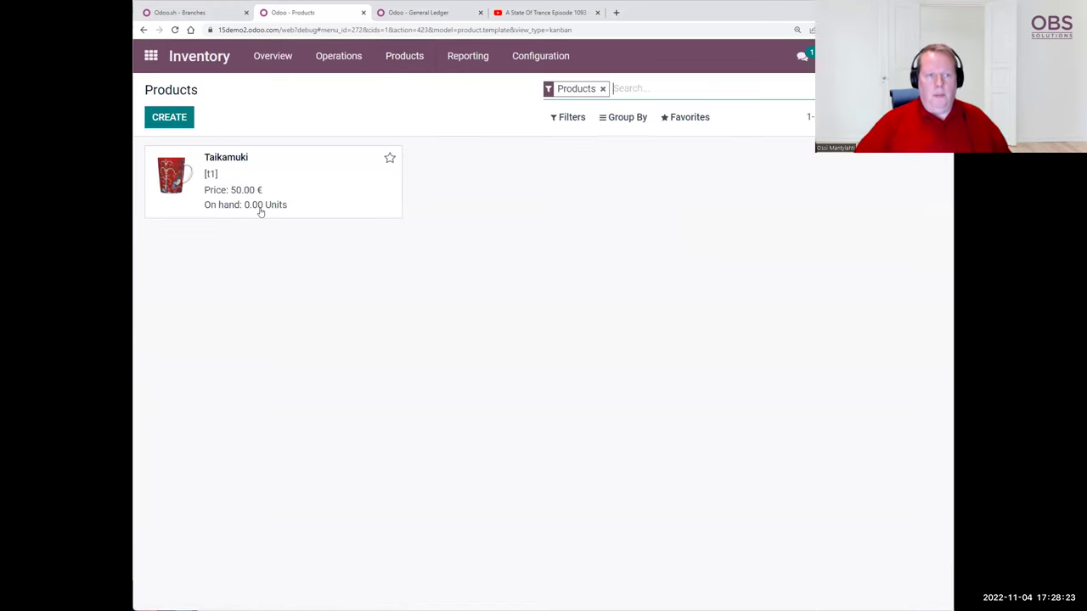
left_click(318, 167)
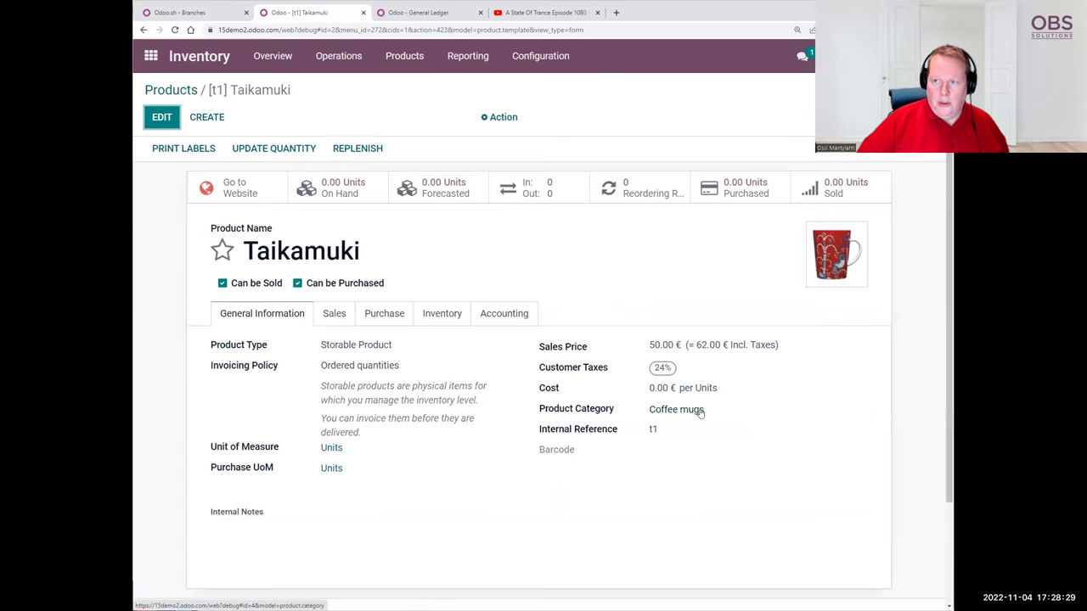
- Open the Coffee mugs product category to review its costing method, inventory valuation and stock accounts
left_click(538, 58)
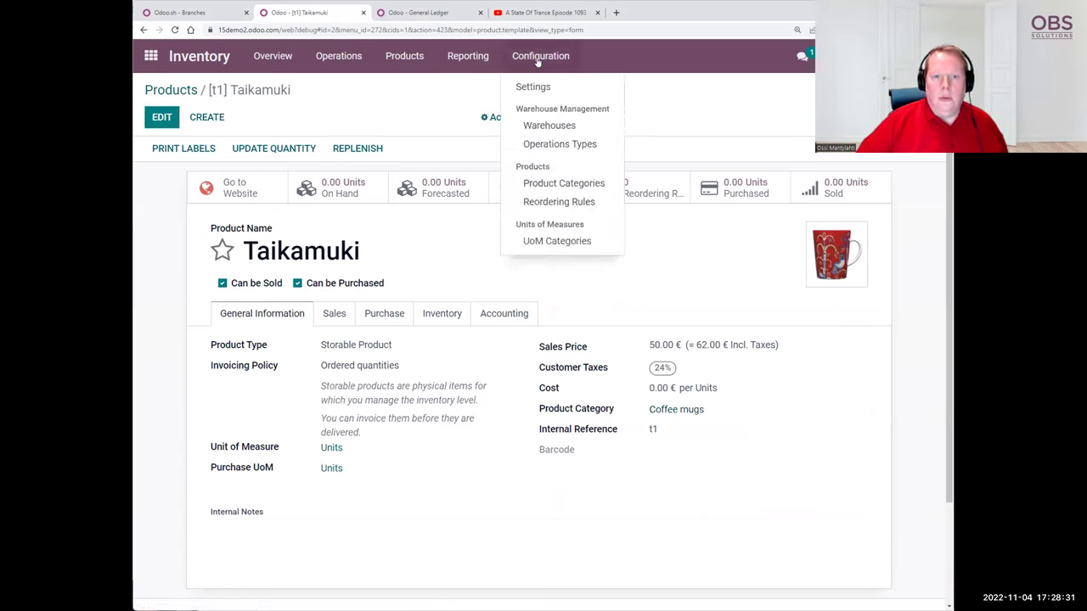
left_click(554, 183)
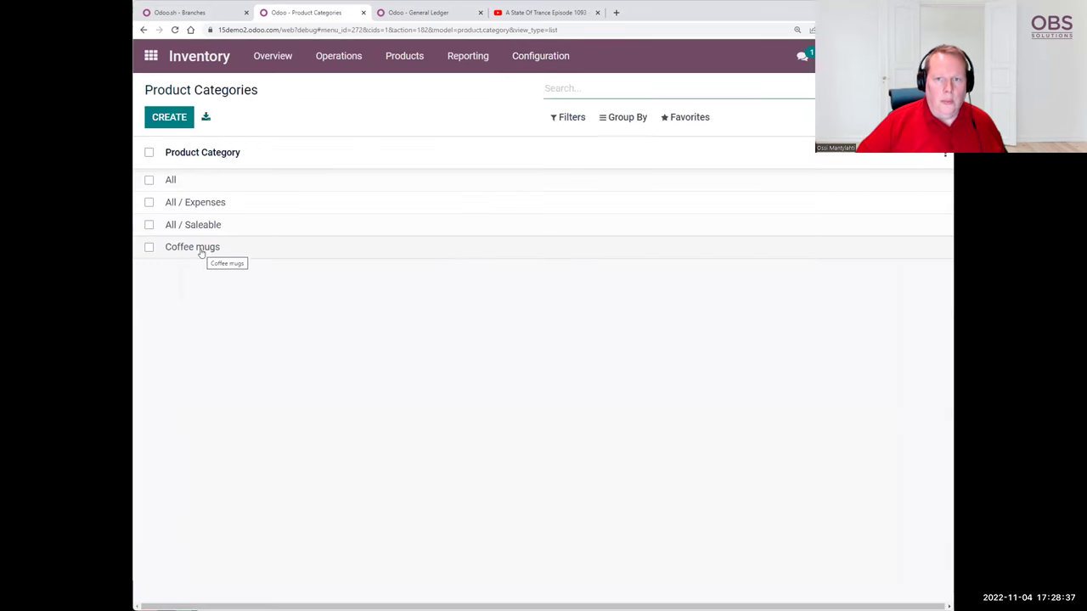
left_click(200, 250)
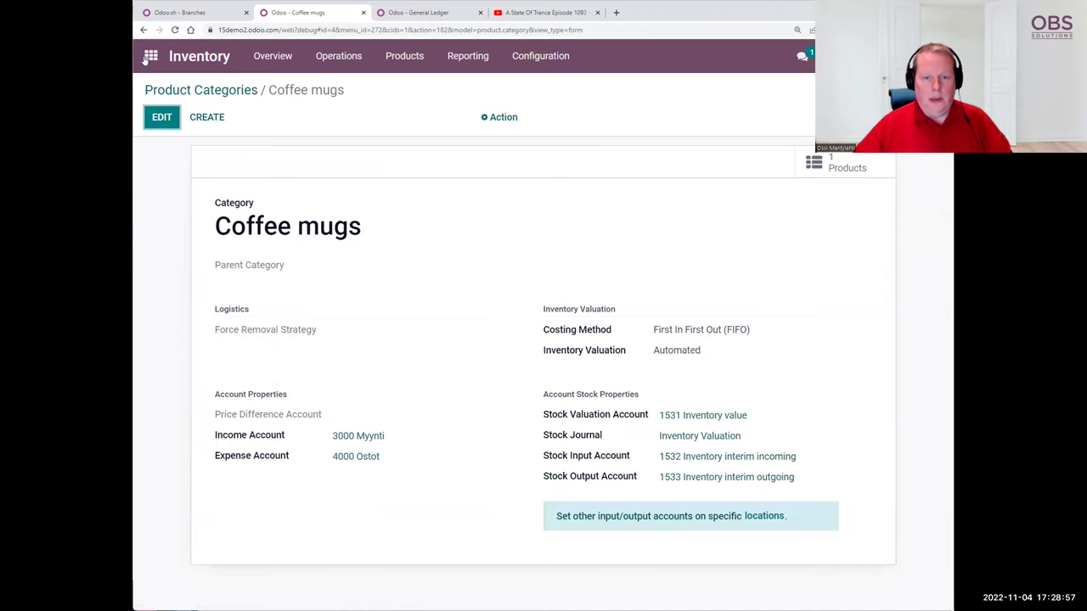
- Create a new request for quotation in the Purchase app and assign the demo vendor contact rather than the client contact
key("alt+h")
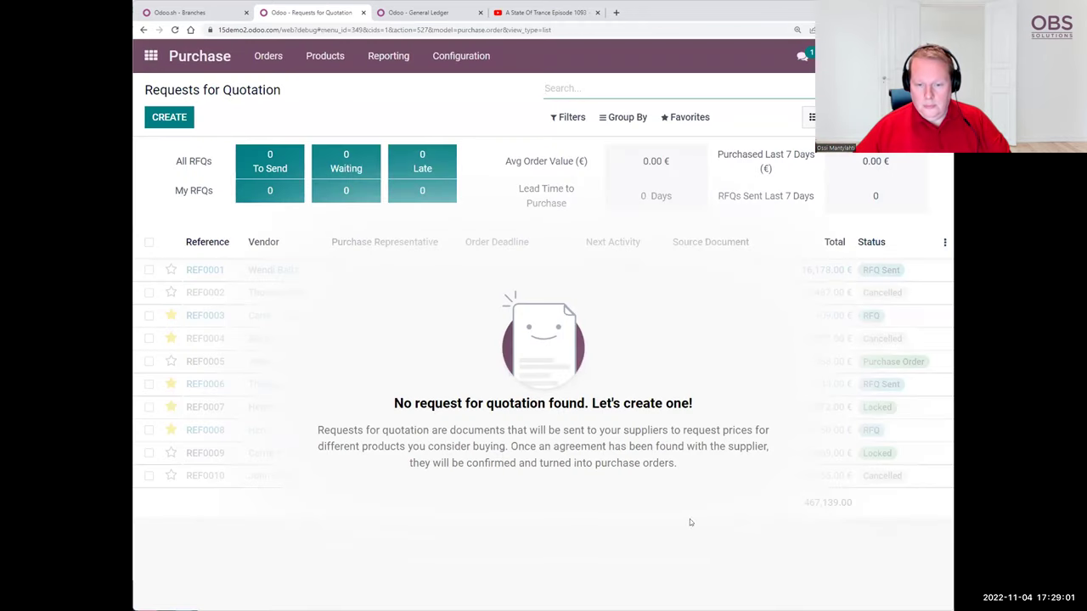
left_click(169, 117)
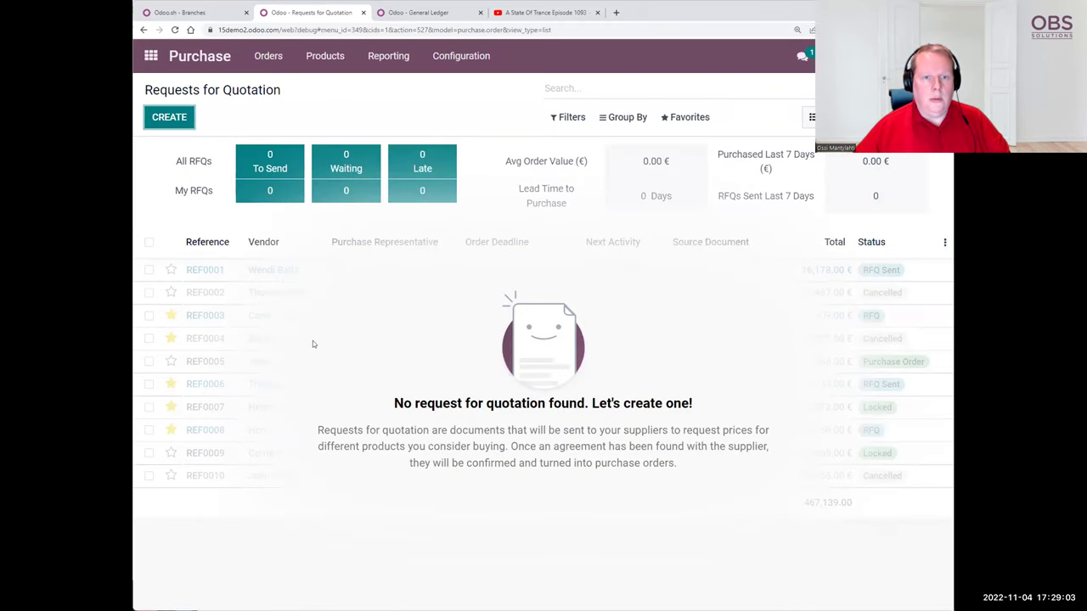
left_click(331, 260)
type("ossi")
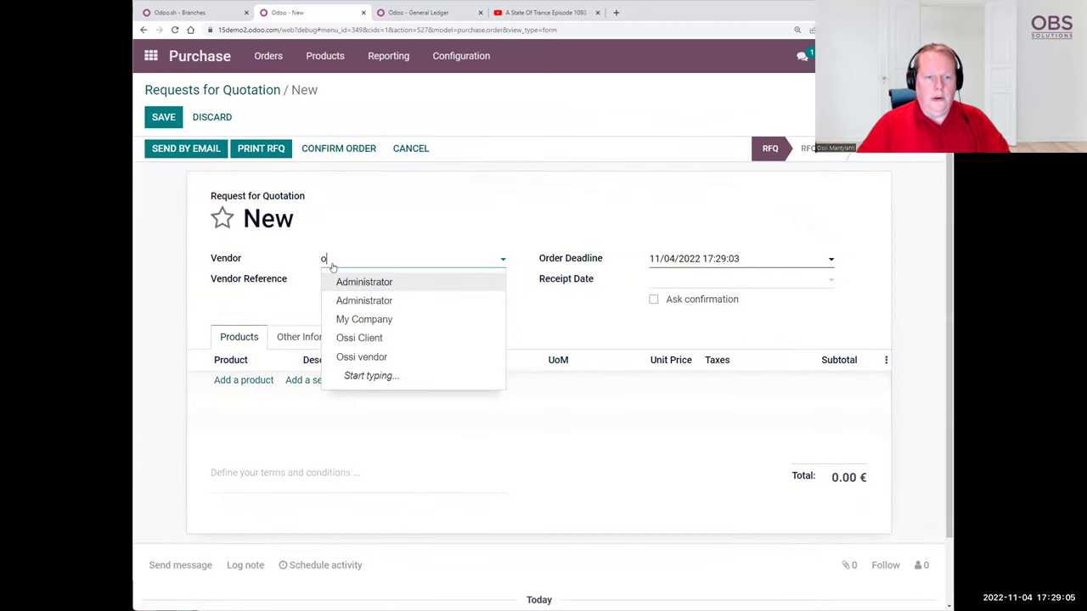
left_click(355, 278)
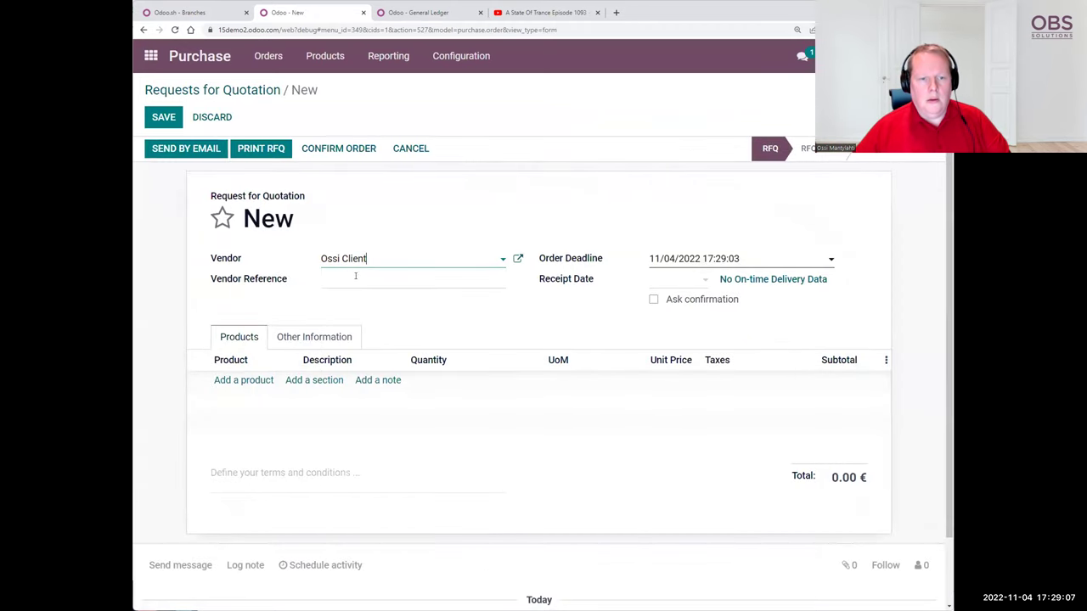
left_click(364, 260)
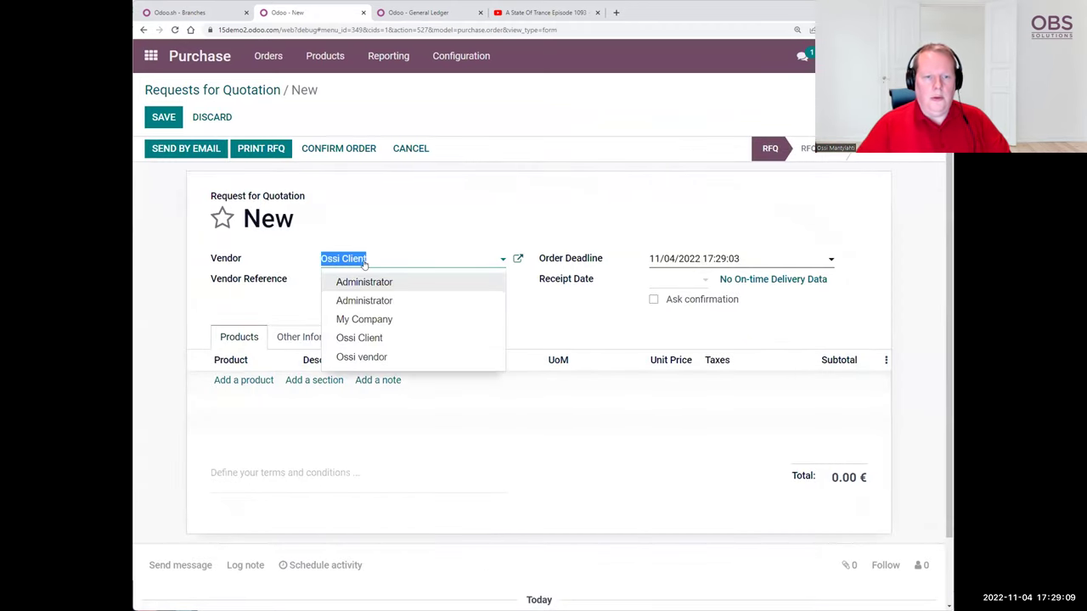
type("ossi v")
left_click(368, 277)
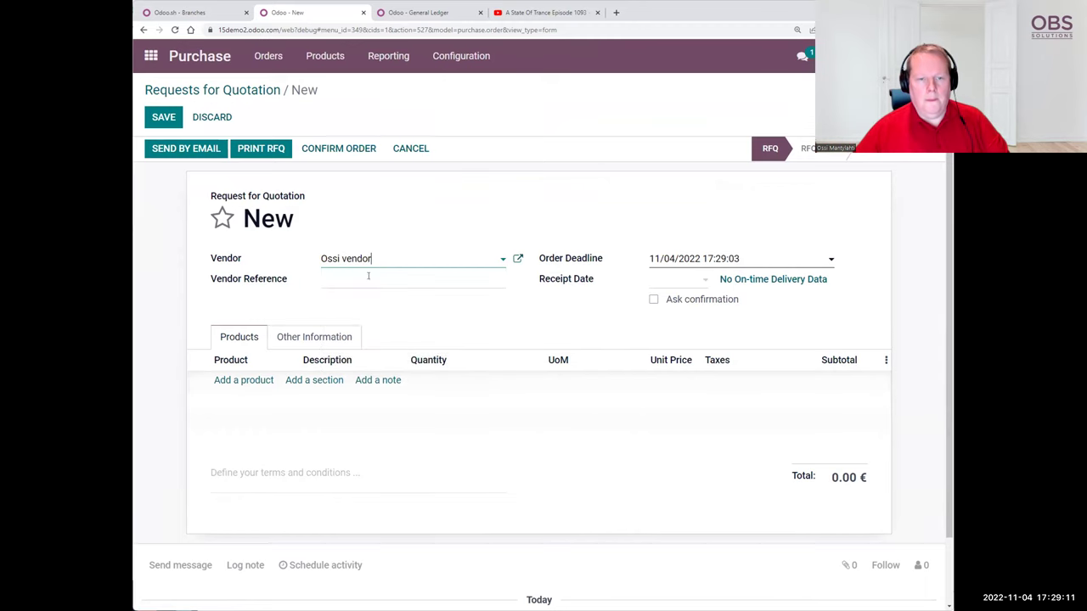
- Add the product [t1] Taikamuki with no taxes and a unit price of 10, and confirm the order
left_click(244, 380)
left_click(259, 387)
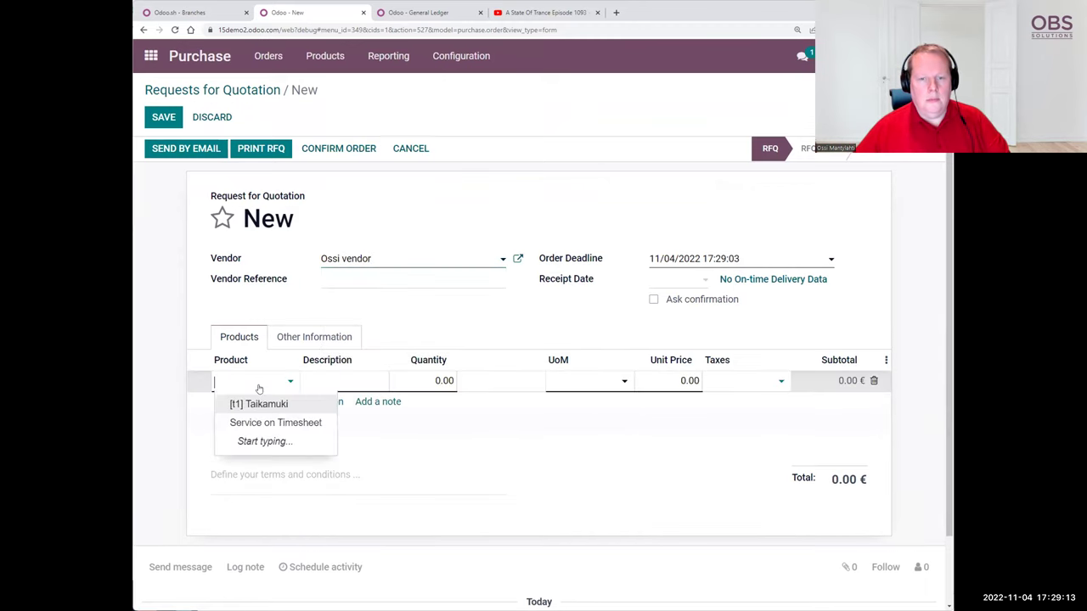
left_click(260, 404)
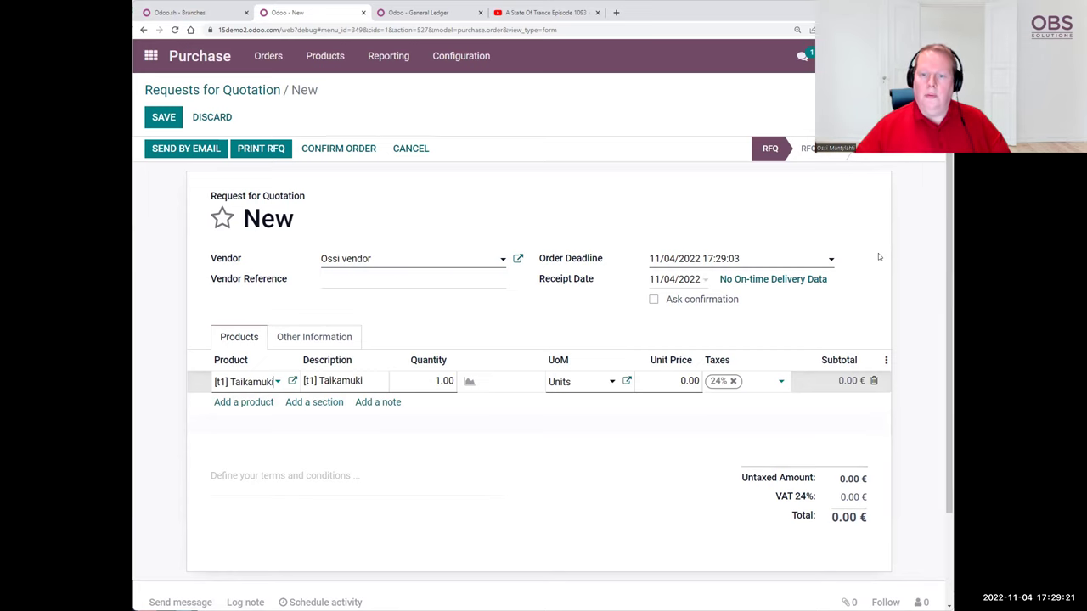
left_click(732, 381)
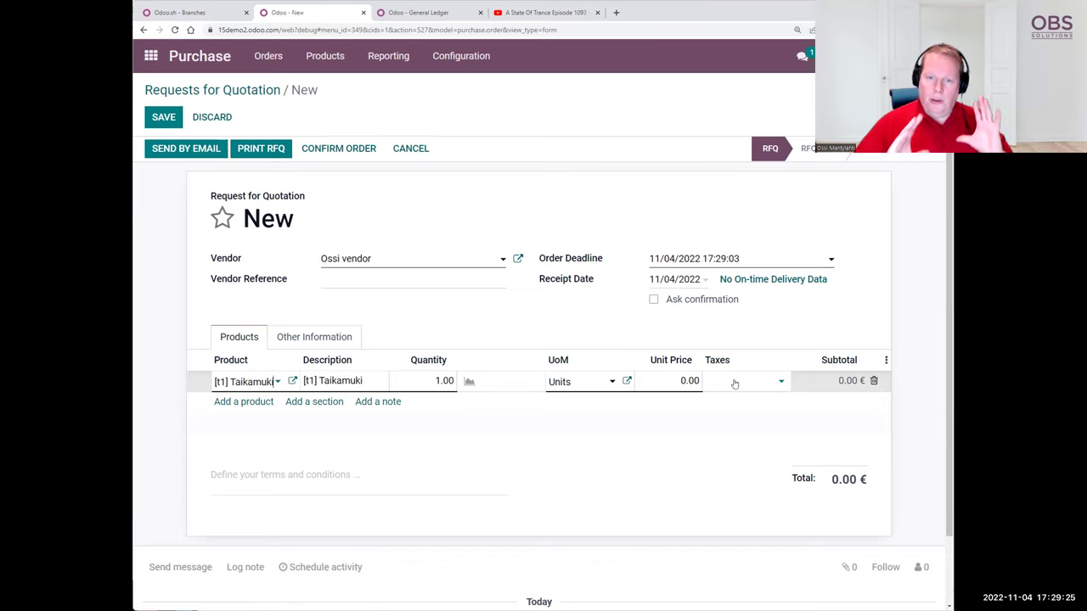
key("shift+Tab")
type("10")
left_click(669, 516)
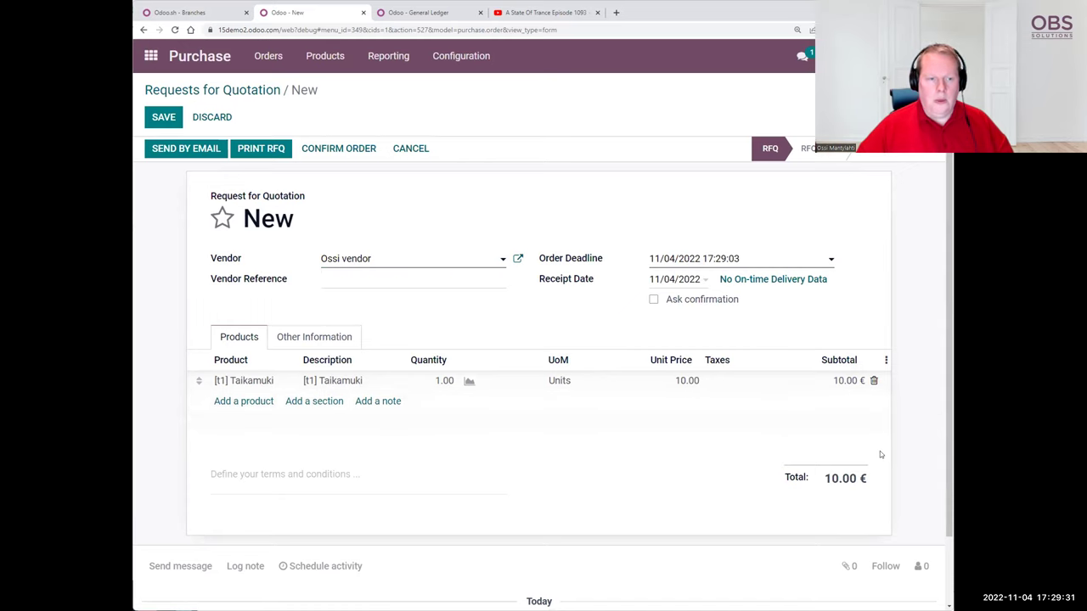
left_click(326, 149)
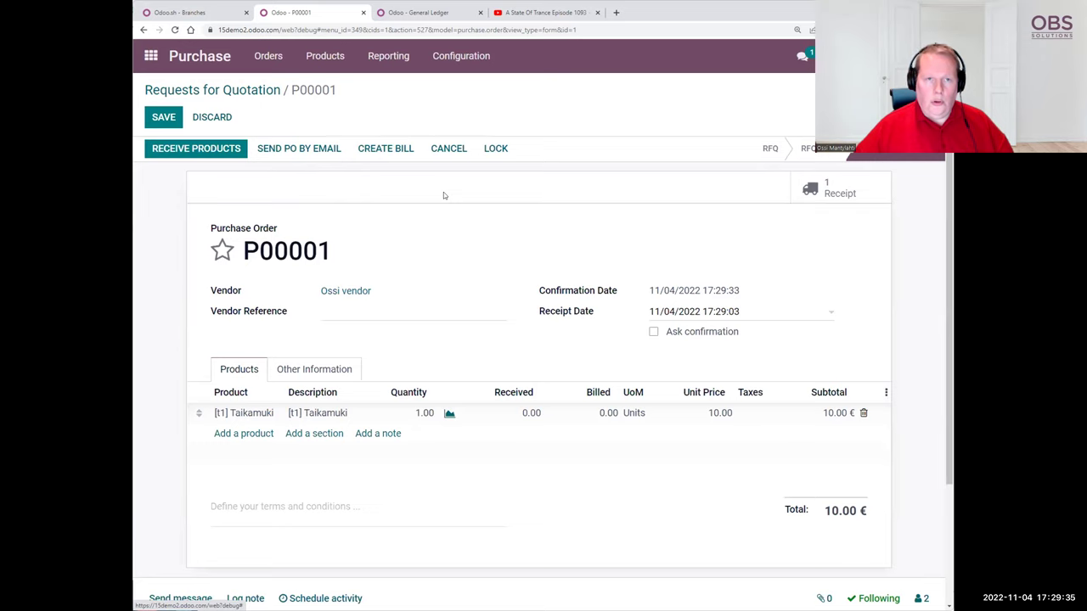
- Refresh the General Ledger to check for entries from the confirmed order, and return to the purchase order
key("ctrl+Tab")
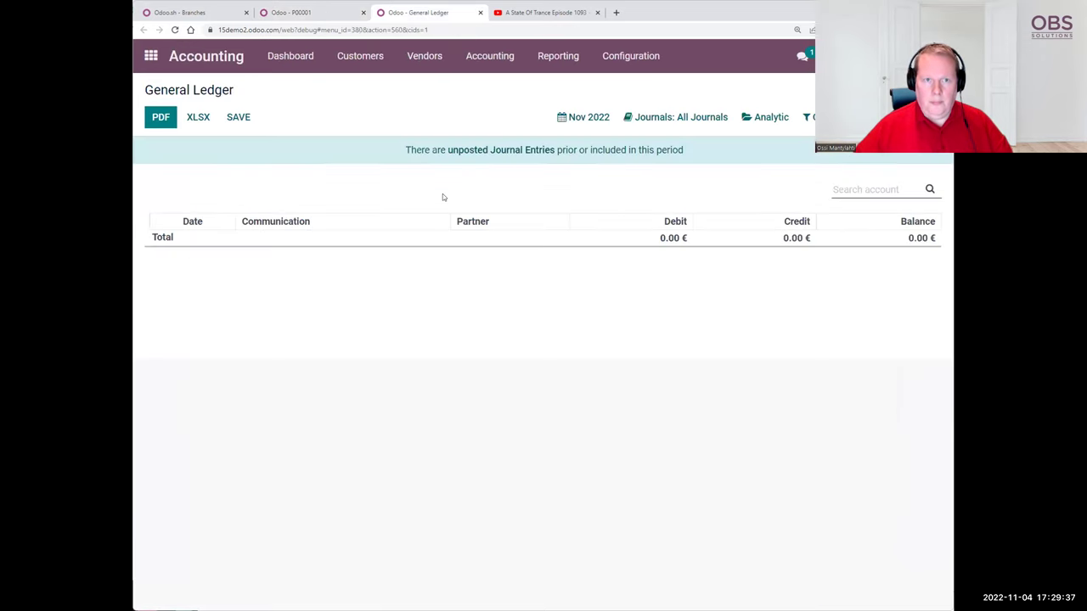
key("F5")
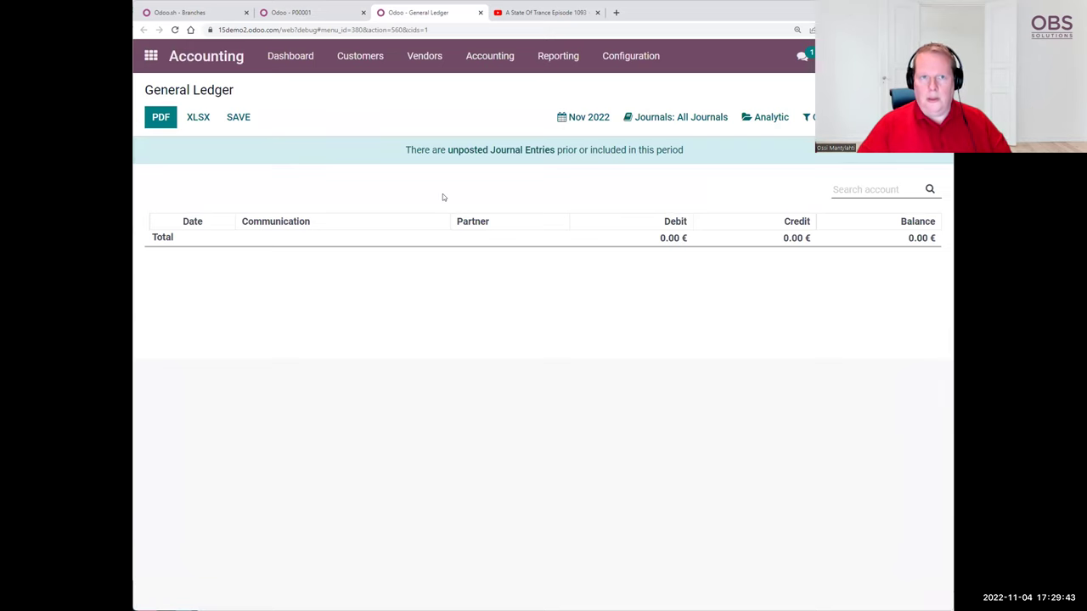
key("ctrl+shift+Tab")
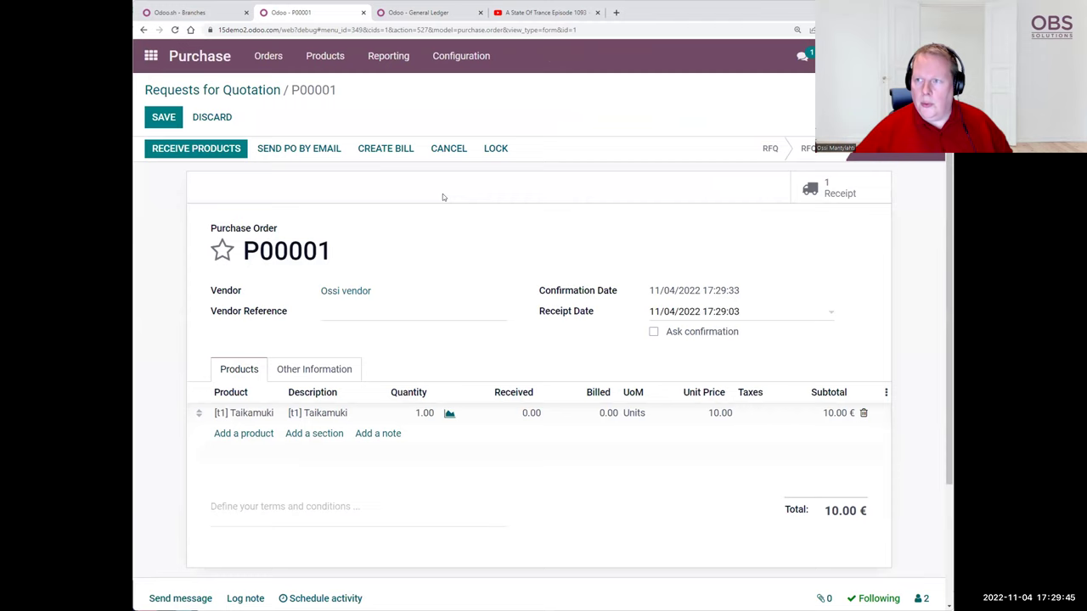
- Open the purchase order's receipt and validate it for the full demanded quantity
left_click(840, 188)
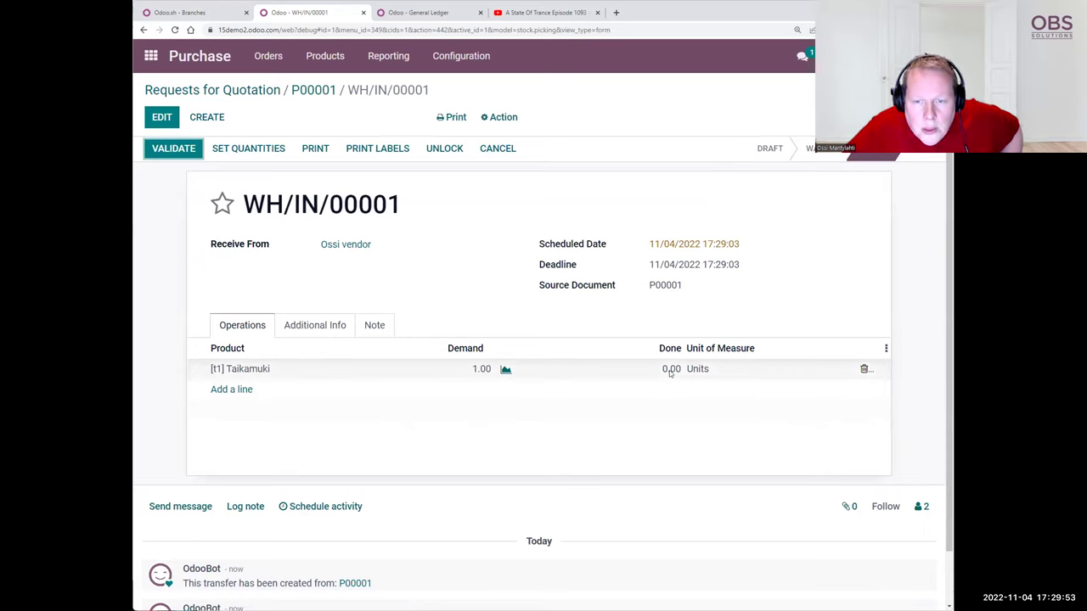
left_click(183, 152)
left_click(219, 187)
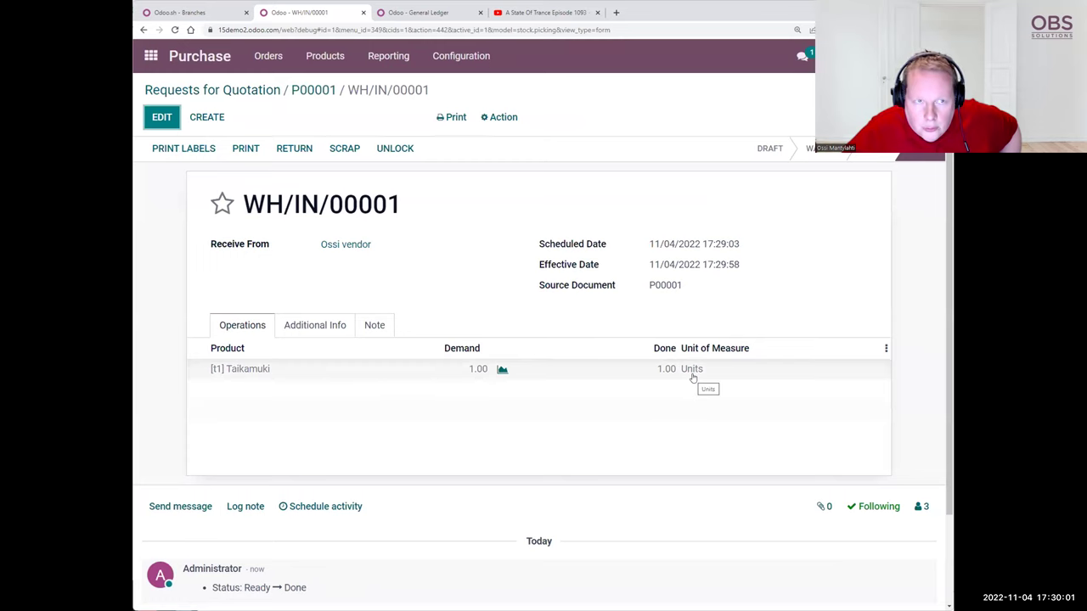
- Open the Taikamuki product in Inventory to check its on-hand quantity and cost after the receipt
left_click(160, 53)
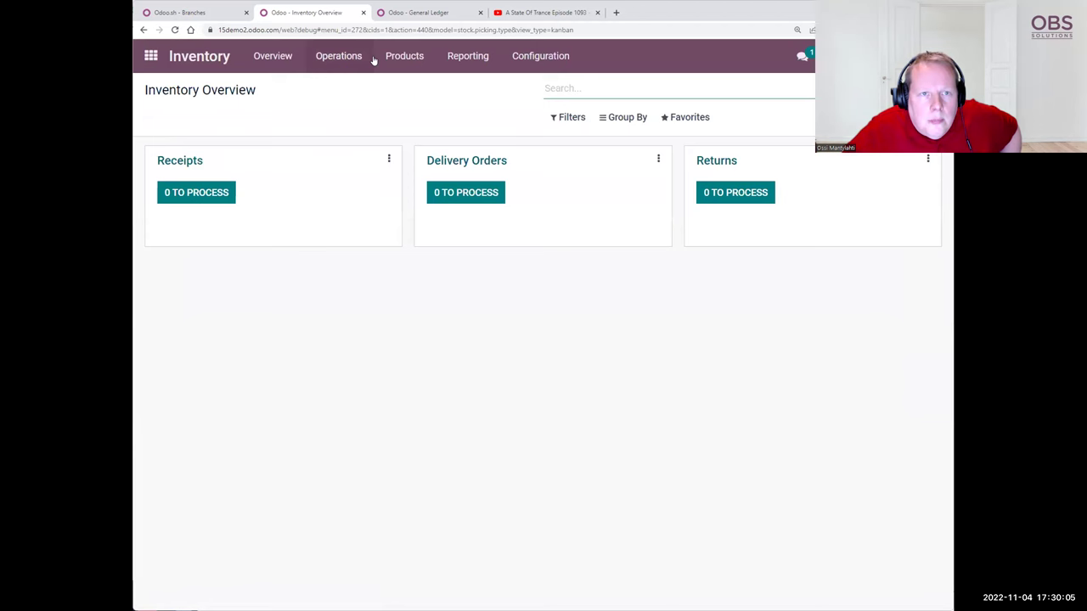
left_click(399, 56)
left_click(400, 83)
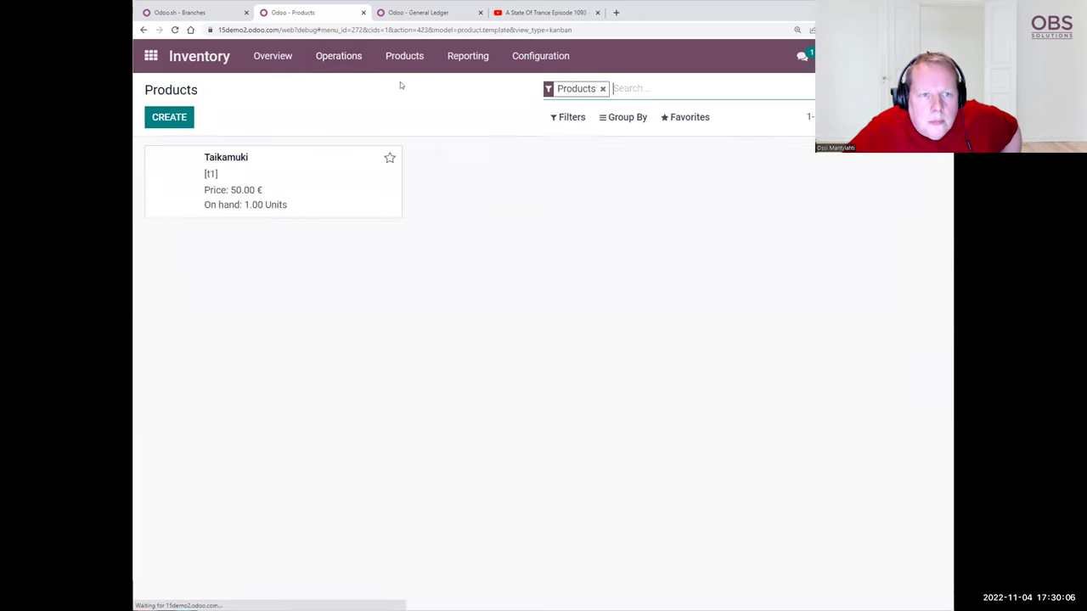
left_click(256, 205)
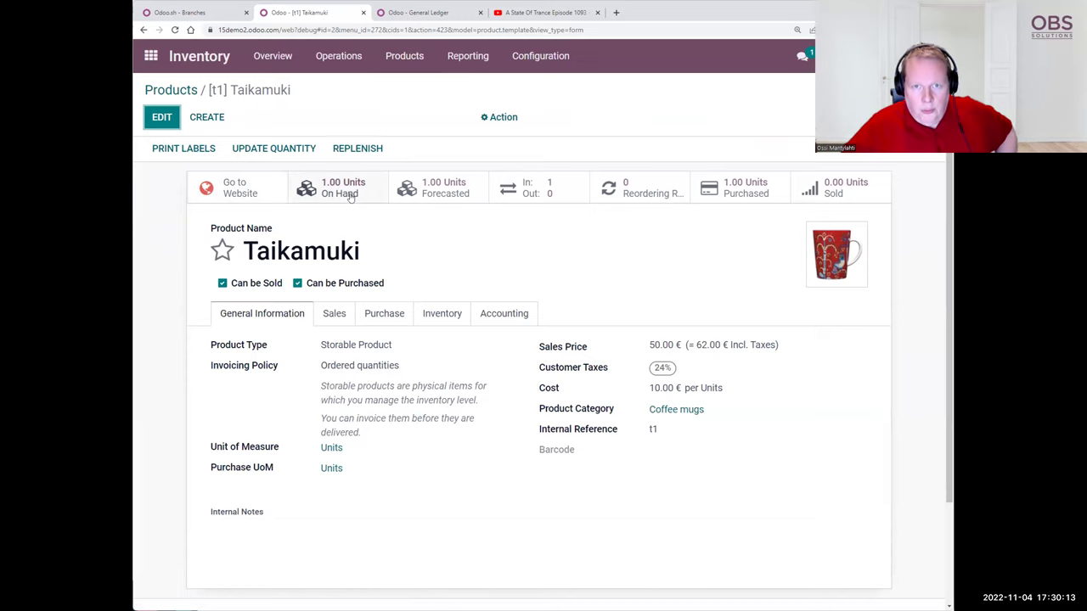
- Reload the General Ledger and expand accounts 1532 Inventory interim incoming and 1531 Inventory value to examine their entries
left_click(394, 13)
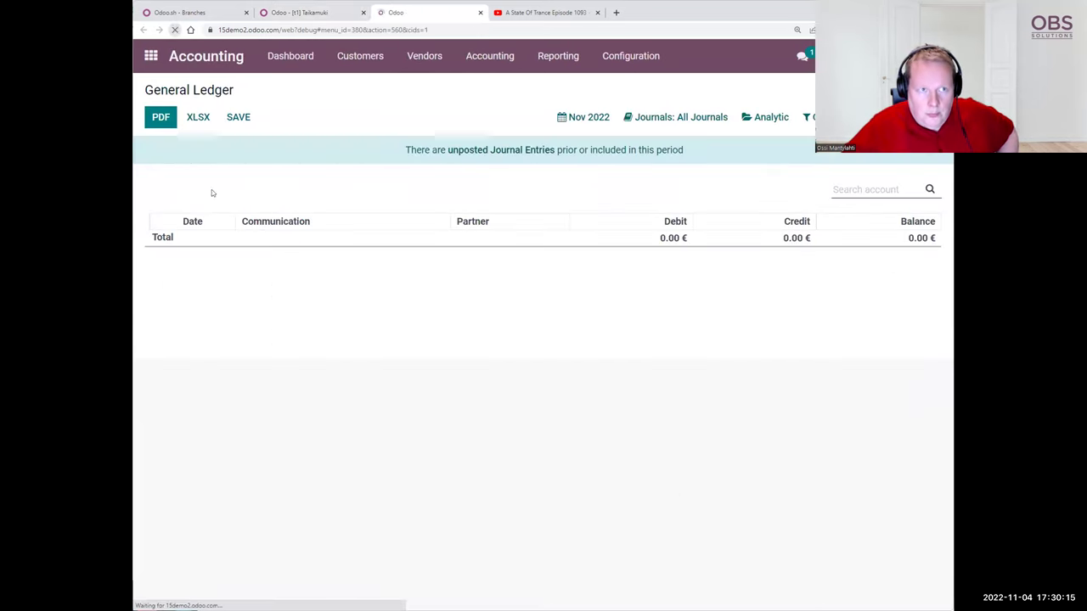
left_click(148, 257)
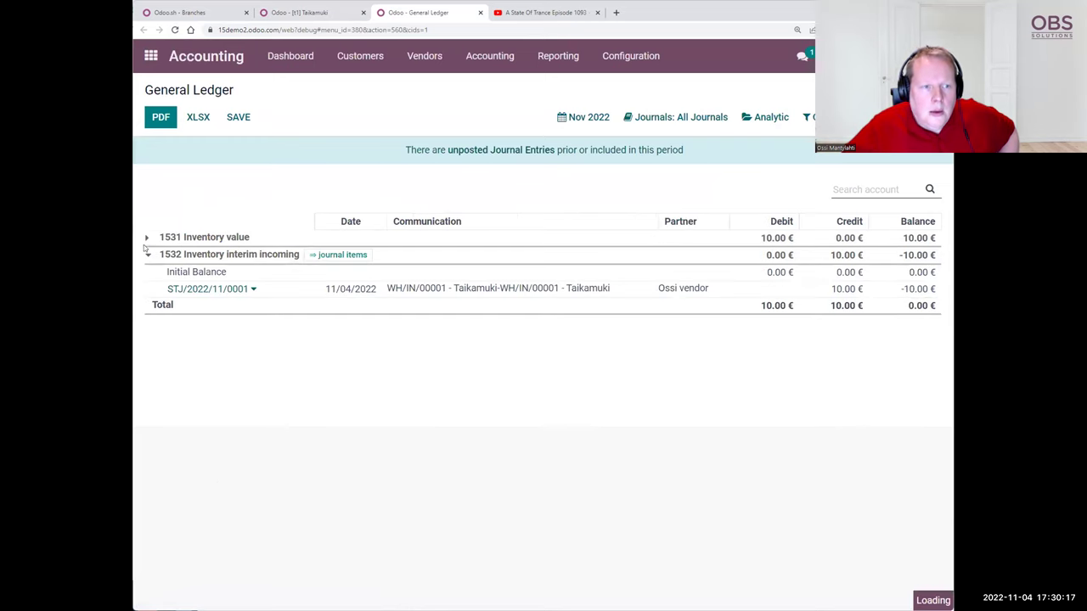
left_click(146, 238)
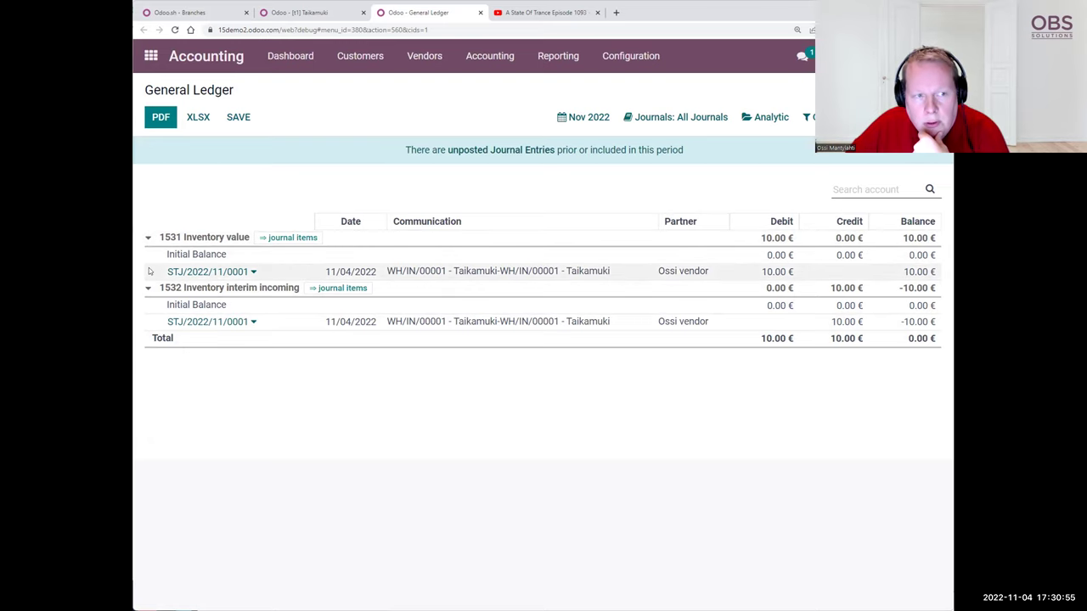
- Open the received purchase order in Purchase and create its vendor bill
left_click(148, 239)
left_click(147, 241)
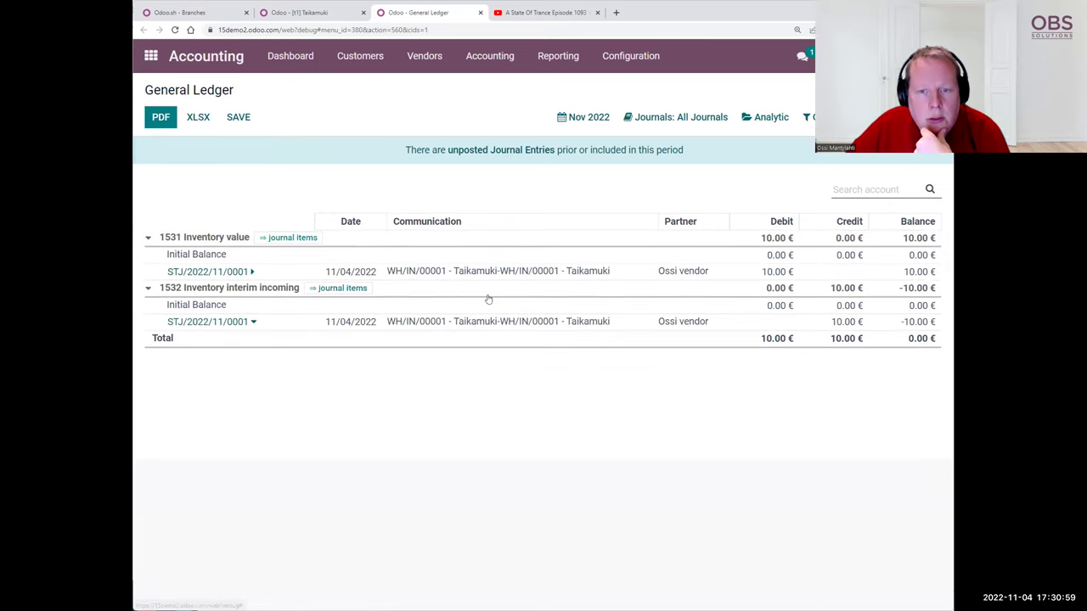
key("alt+h")
left_click(696, 263)
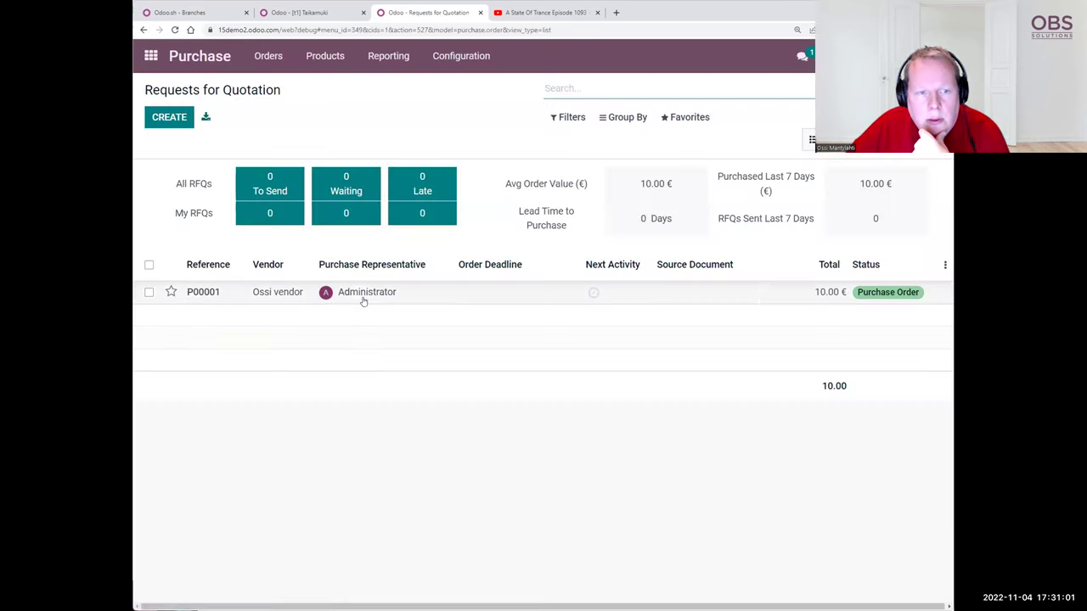
left_click(365, 293)
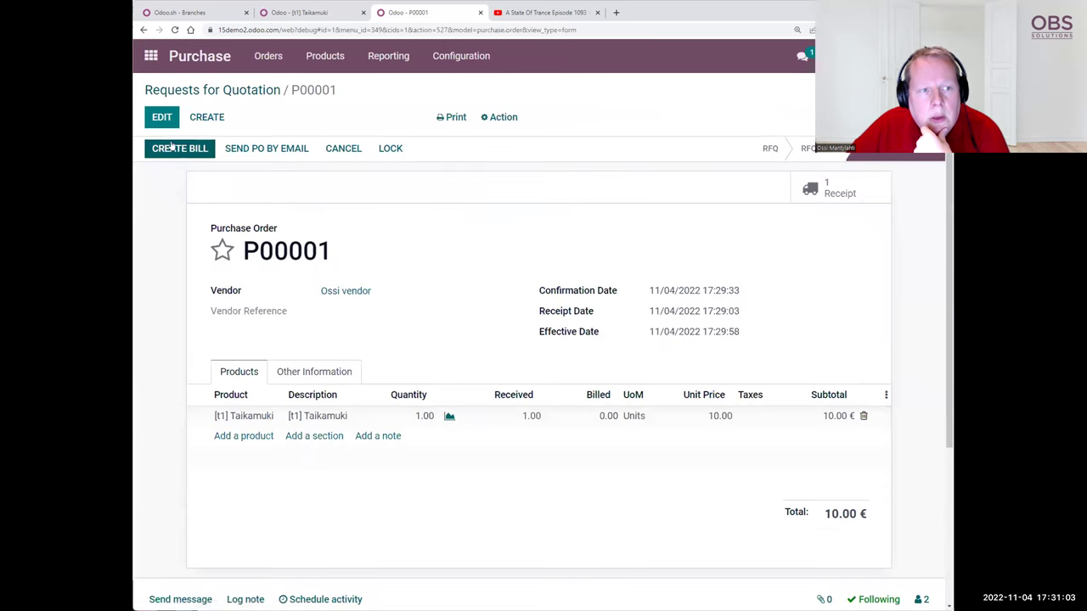
left_click(171, 150)
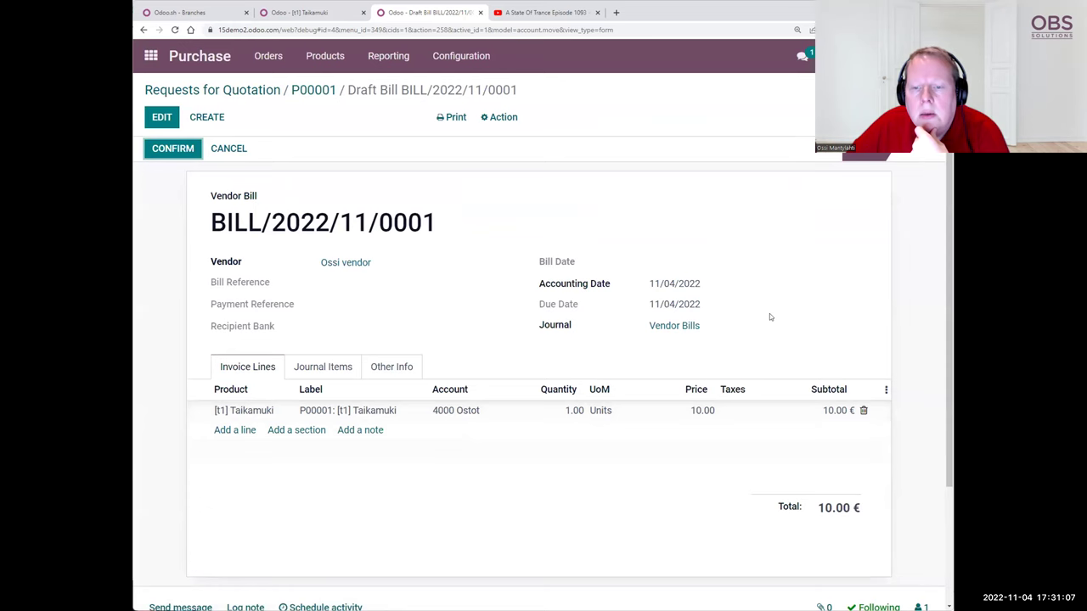
- Set the vendor bill's Bill Date to 11/04/2022 and confirm the bill
left_click(178, 150)
left_click(209, 162)
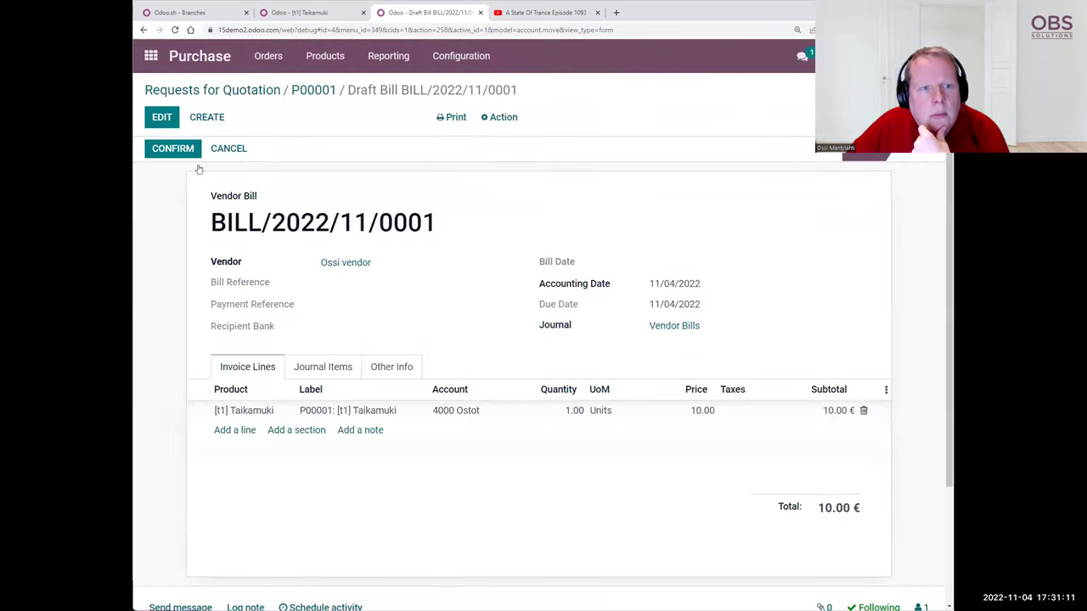
left_click(174, 118)
left_click(677, 265)
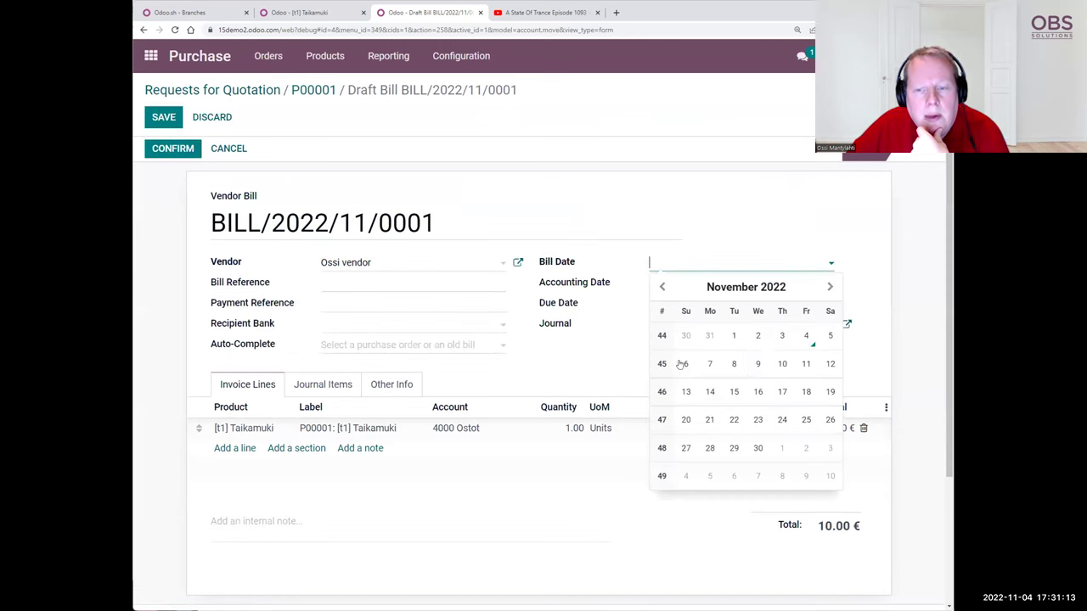
left_click(812, 340)
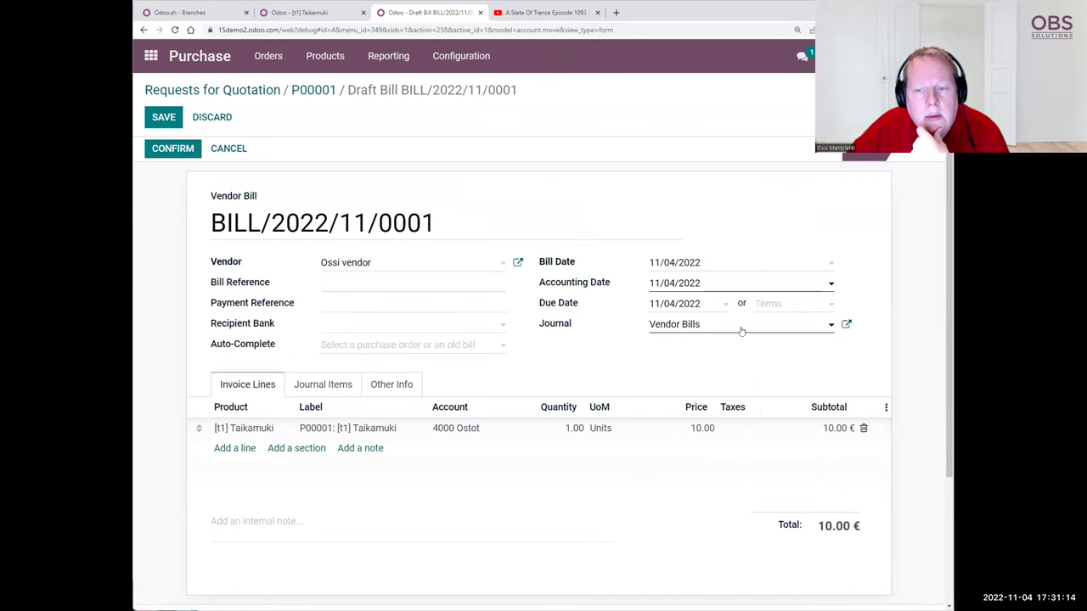
left_click(173, 149)
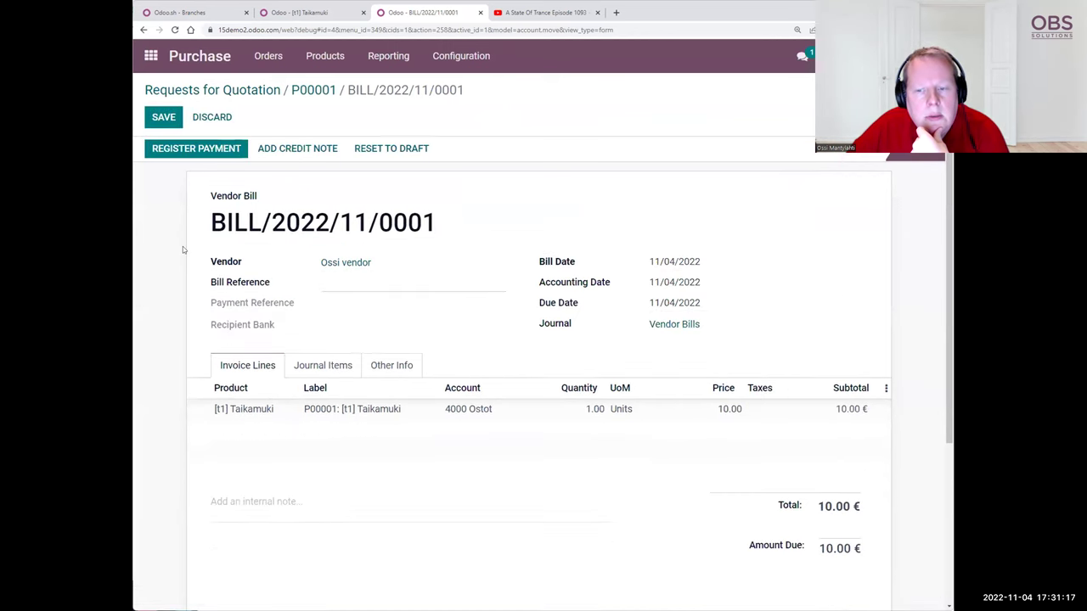
- Open the General Ledger in Accounting and expand accounts 4000 Ostot and 2870 Ostovelat to examine the bill's entries
left_click(317, 14)
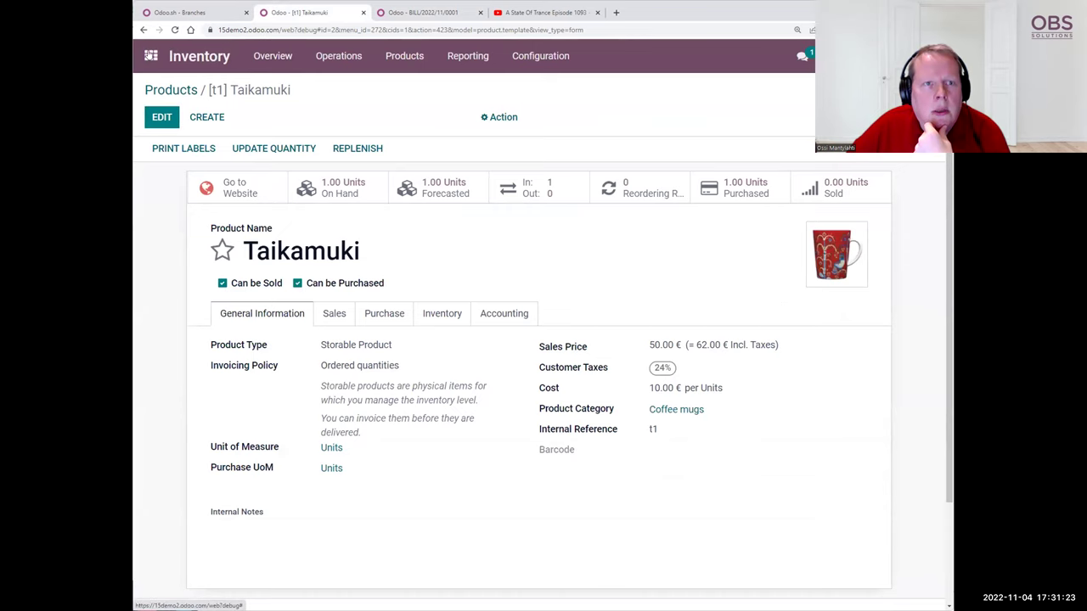
left_click(150, 56)
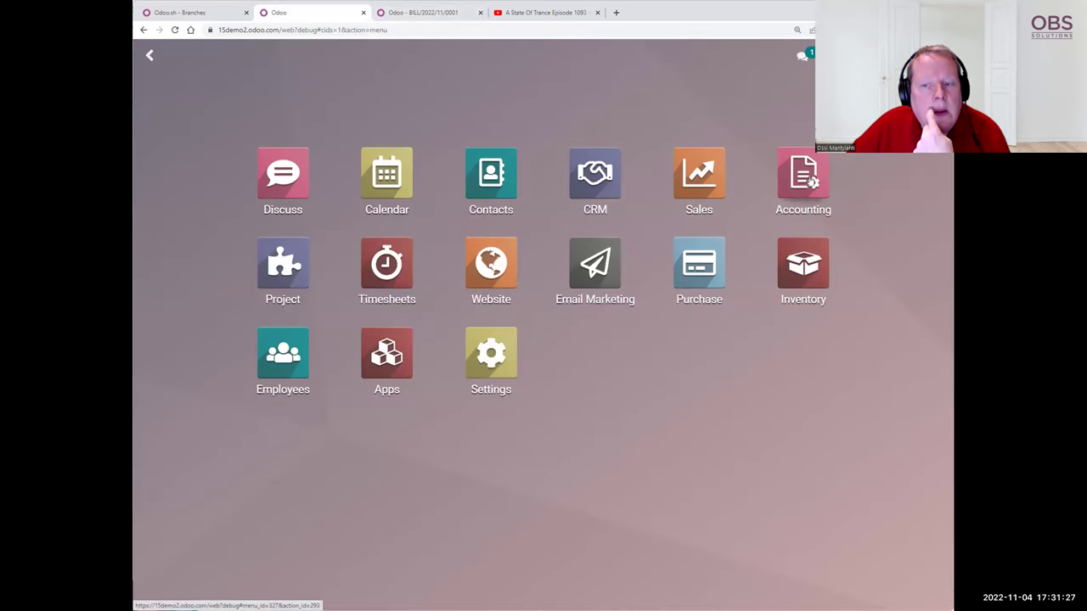
left_click(800, 182)
left_click(545, 59)
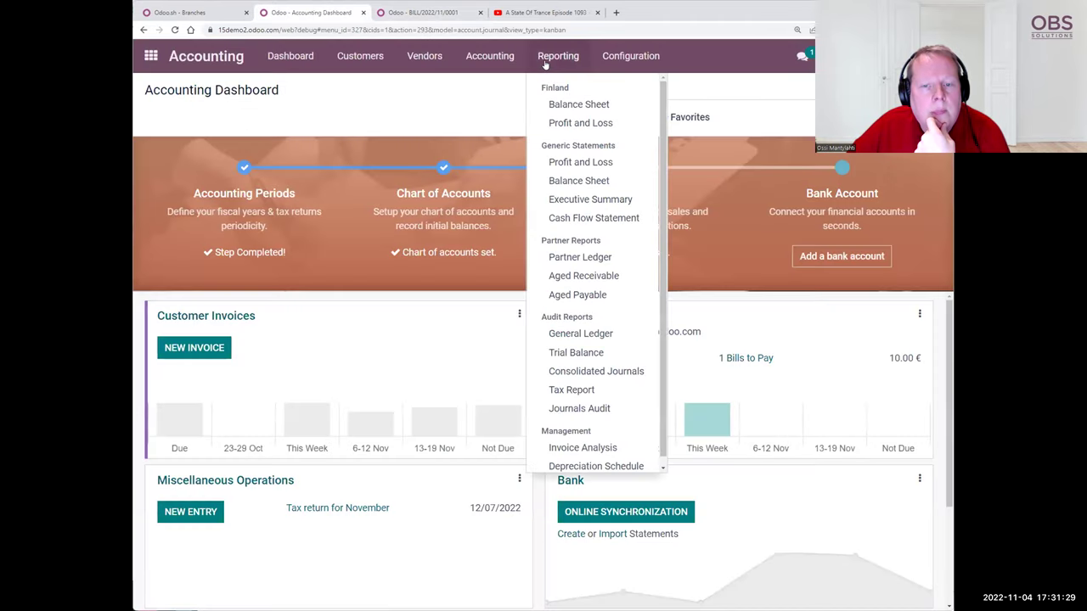
left_click(612, 340)
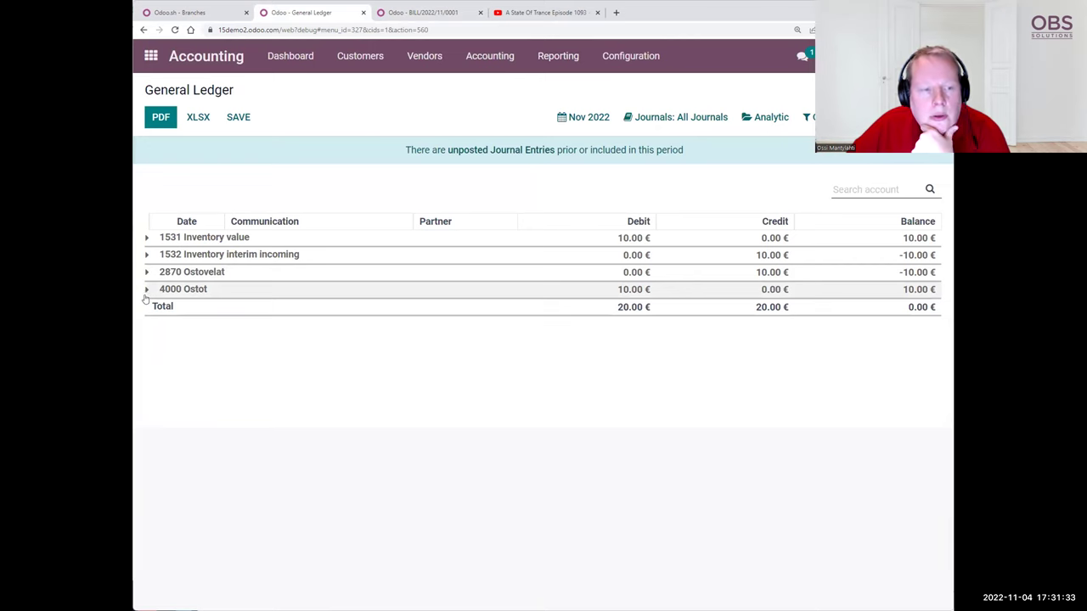
left_click(146, 290)
left_click(147, 272)
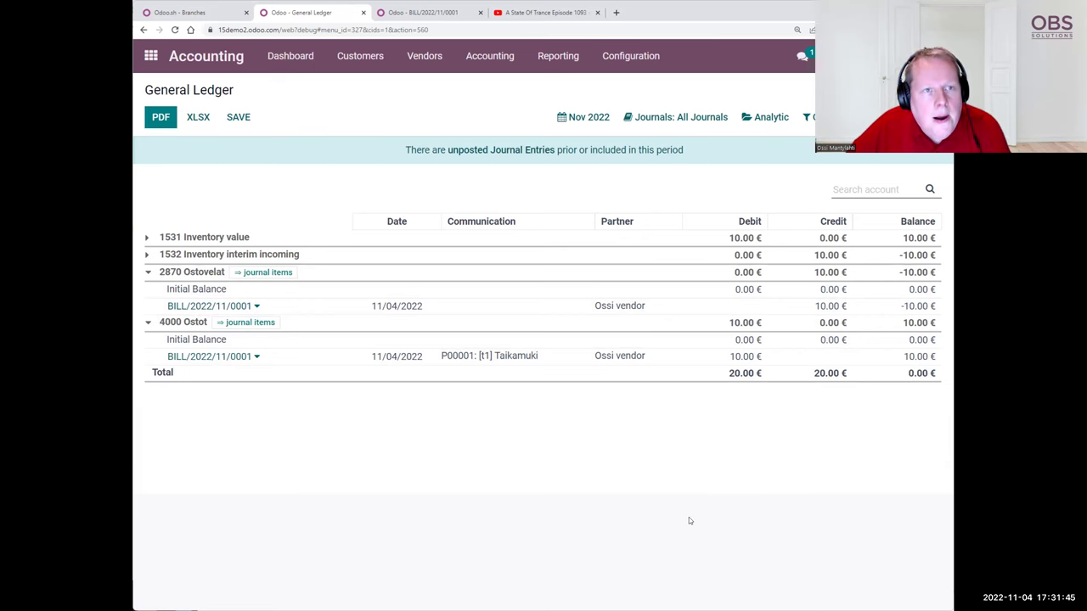
- Return to the vendor bill, start registering its payment, and copy the number part of the payment memo
left_click(426, 15)
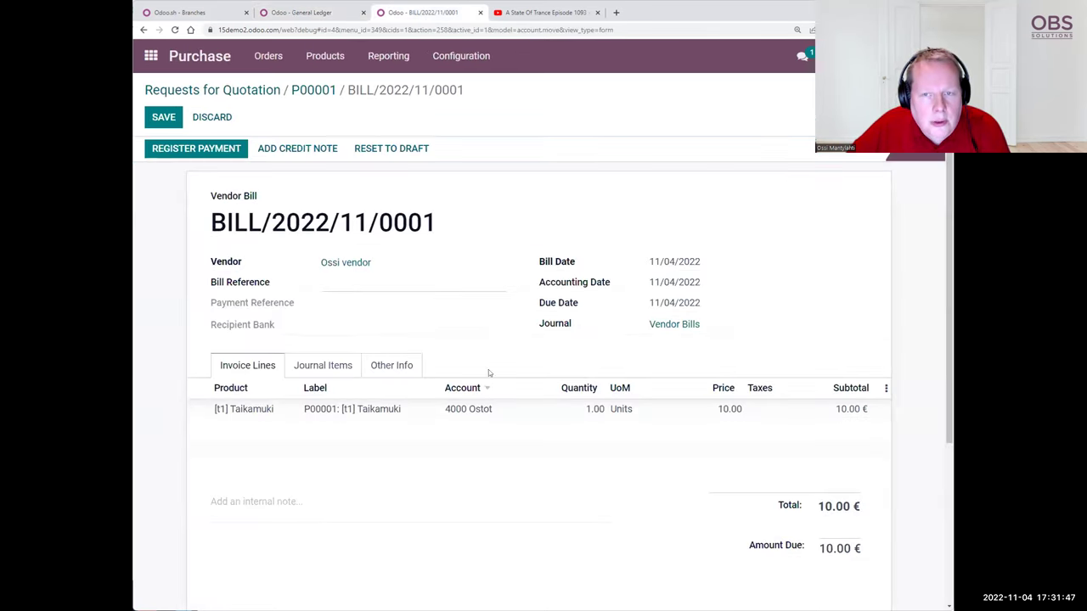
left_click(207, 151)
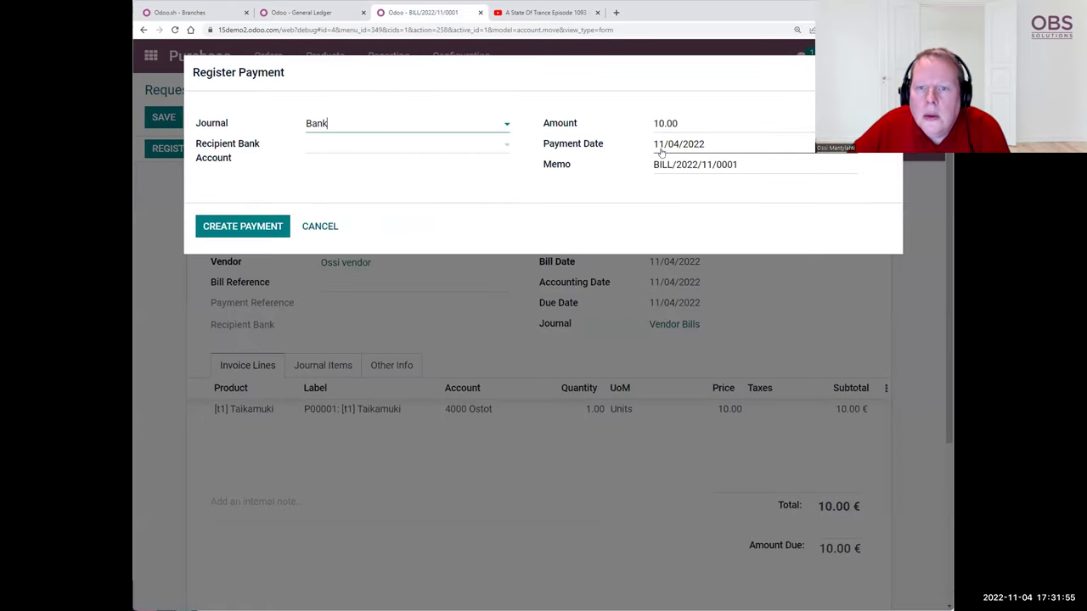
double_click(707, 164)
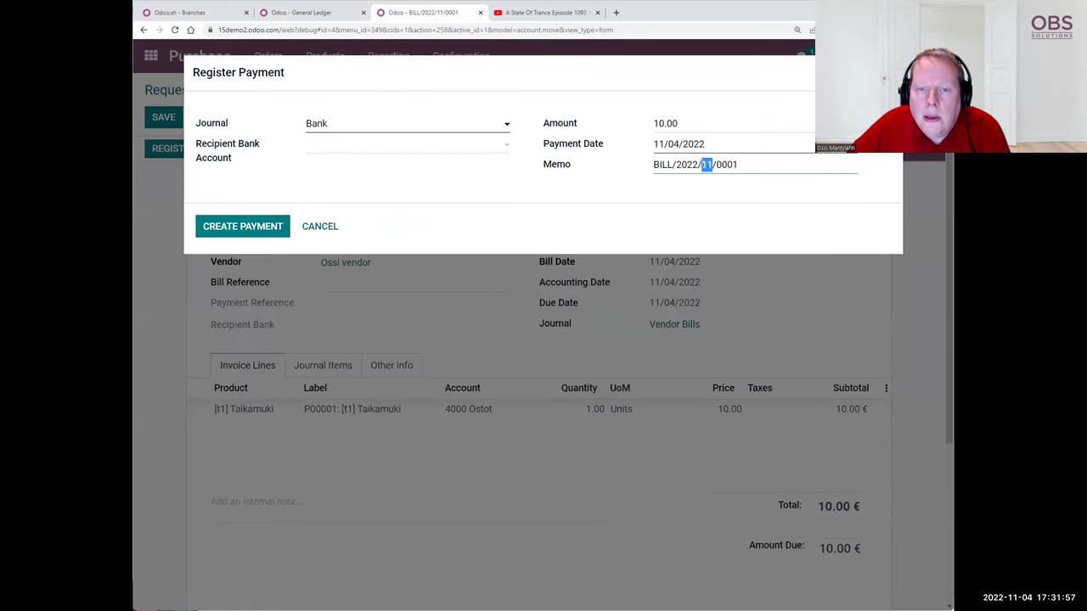
triple_click(707, 165)
right_click(699, 163)
left_click(729, 201)
left_click(700, 196)
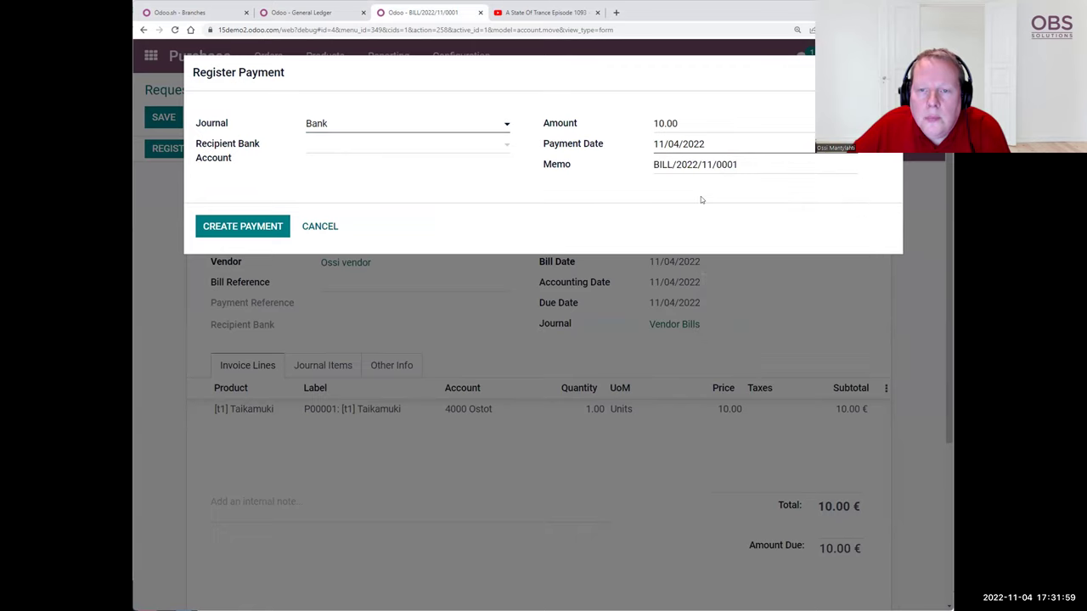
left_click_drag(676, 165, 767, 161)
right_click(702, 164)
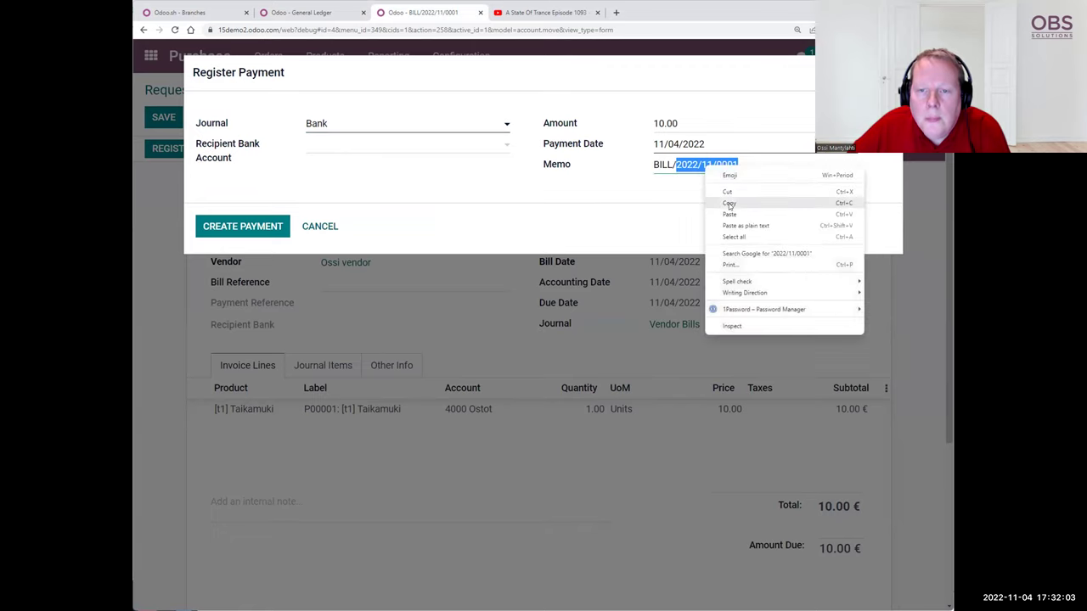
left_click(709, 201)
left_click(708, 200)
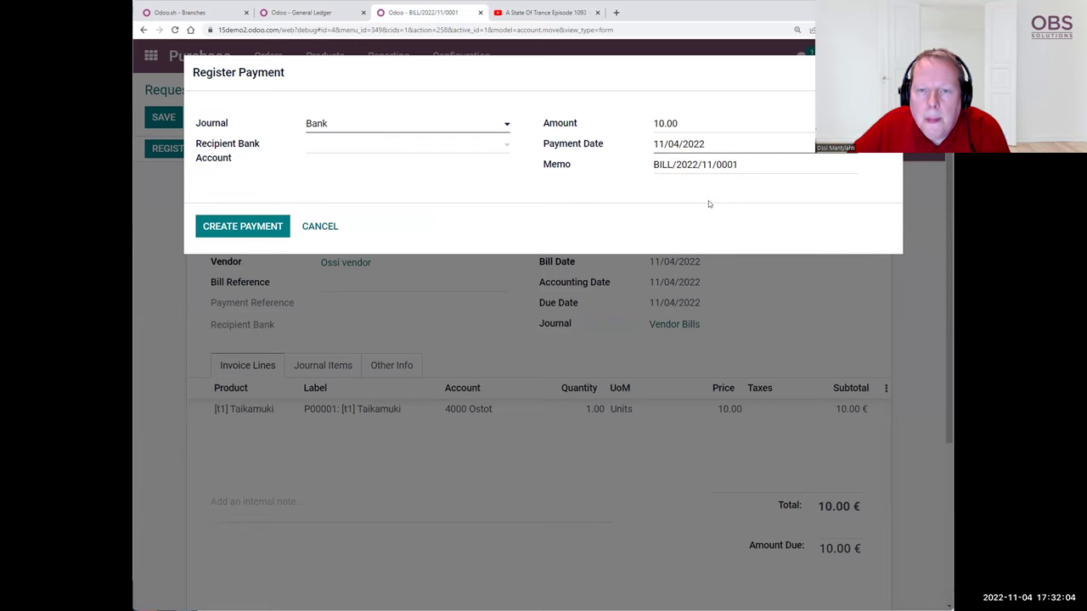
- Create the 10.00 payment in the Bank journal dated 11/04/2022 and review the bill's payment status
left_click(223, 226)
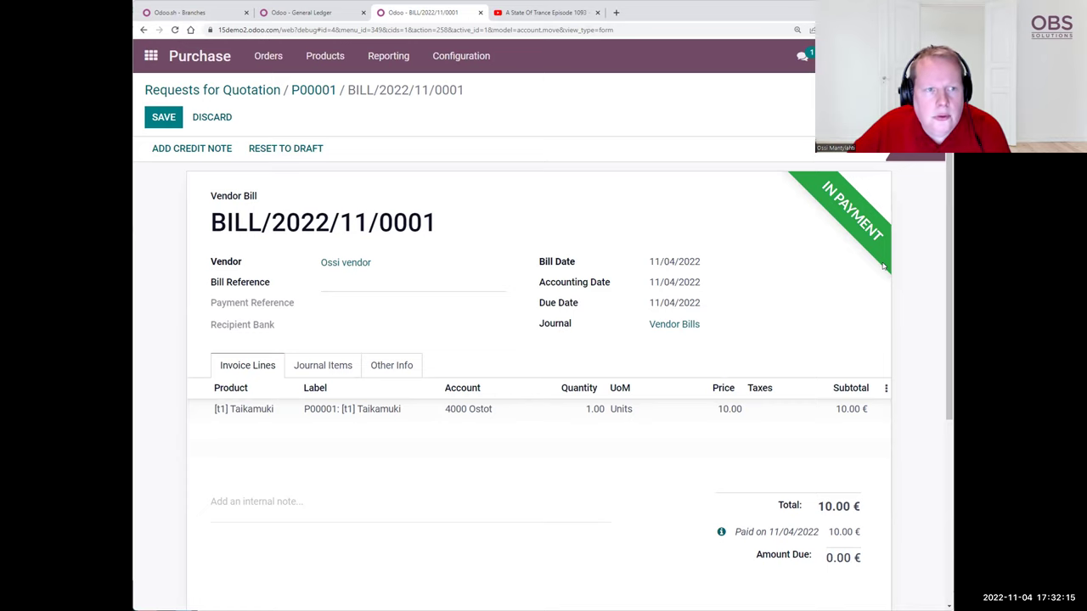
scroll(425, 535, "down", 1)
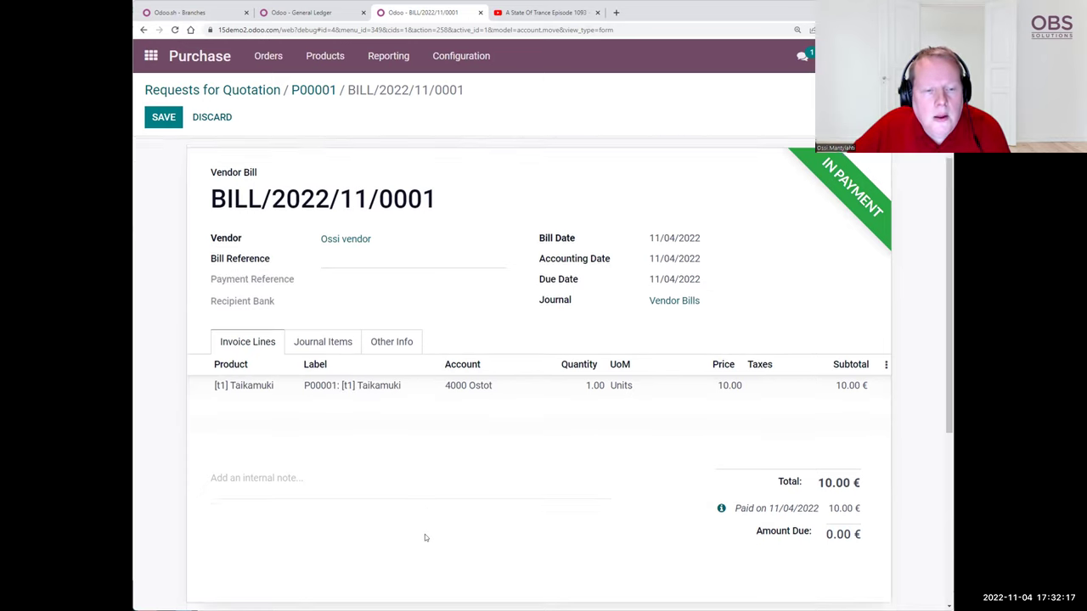
scroll(420, 535, "down", 3)
scroll(380, 477, "up", 3)
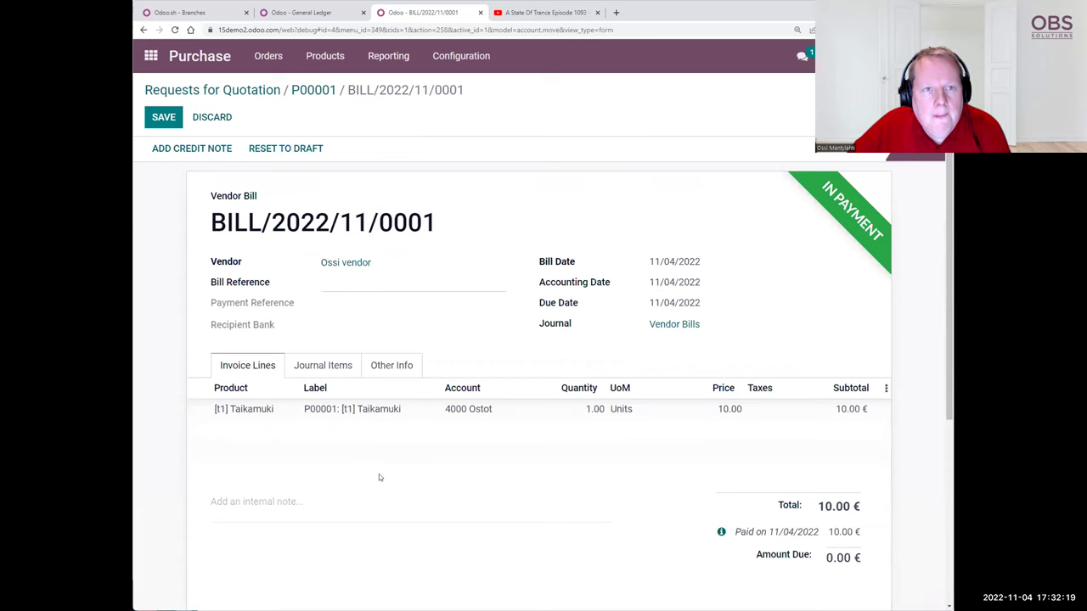
- Reload the General Ledger and expand account 19213 Outstanding Payments to examine the payment's entries
left_click(288, 12)
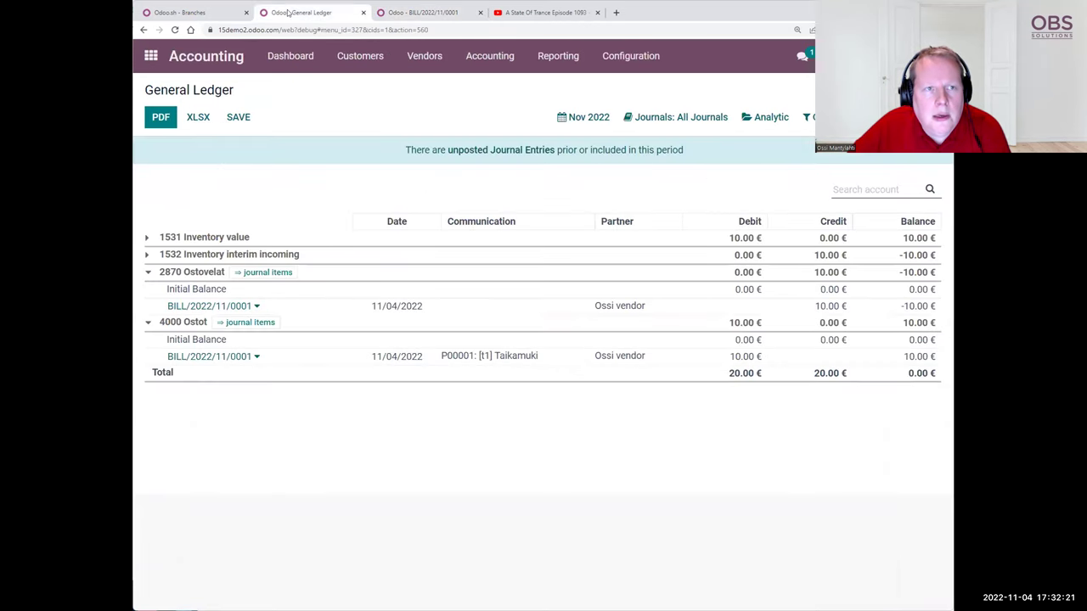
left_click(174, 30)
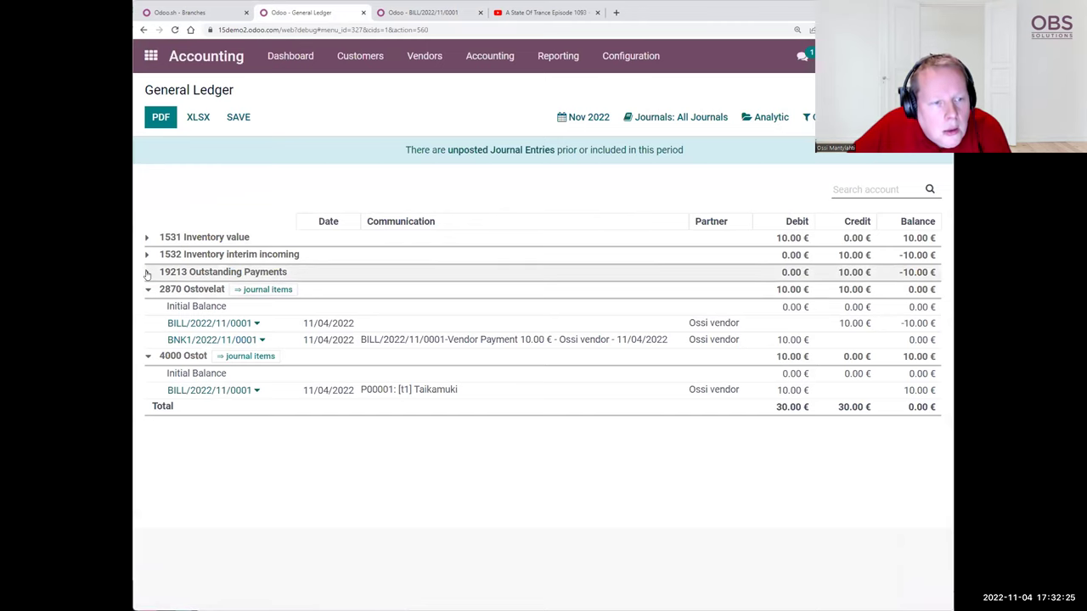
left_click(147, 273)
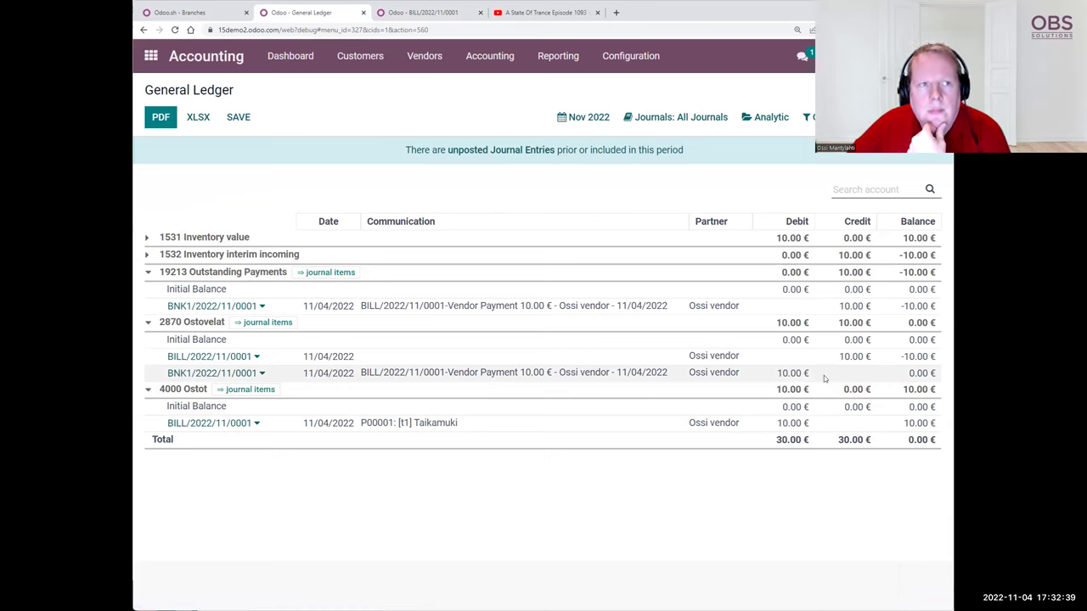
- Open the Accounting Dashboard in the vendor bill's browser tab and remove the configuration tips panel
left_click(422, 12)
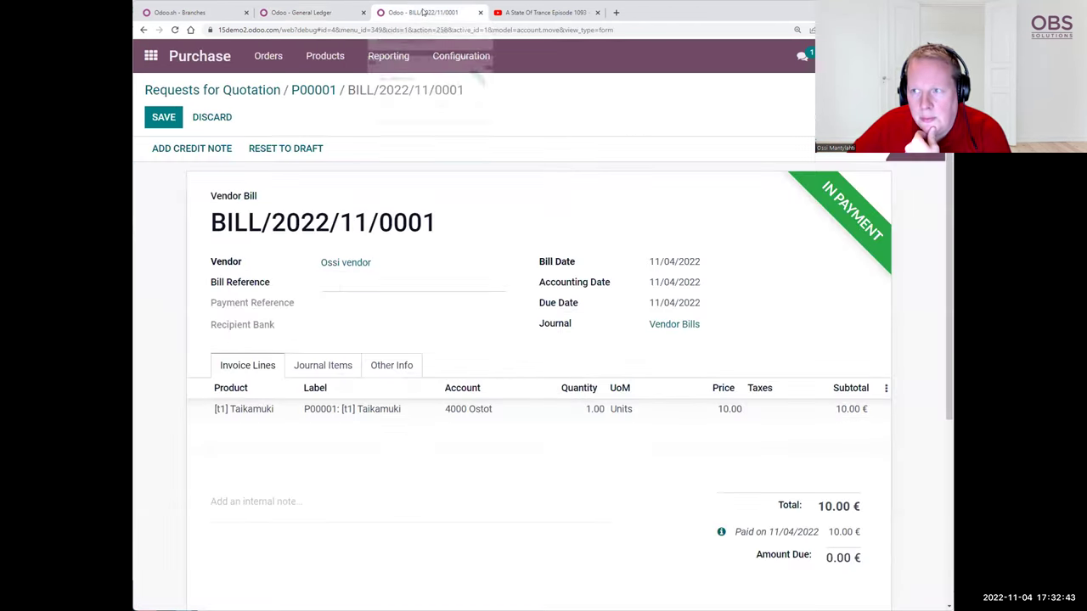
left_click(148, 60)
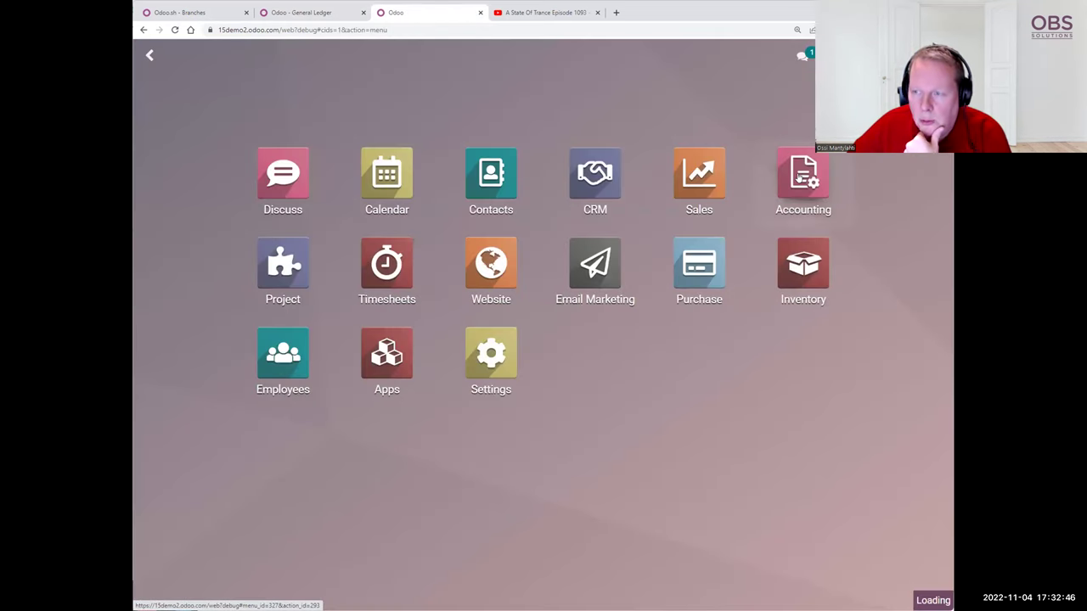
left_click(798, 177)
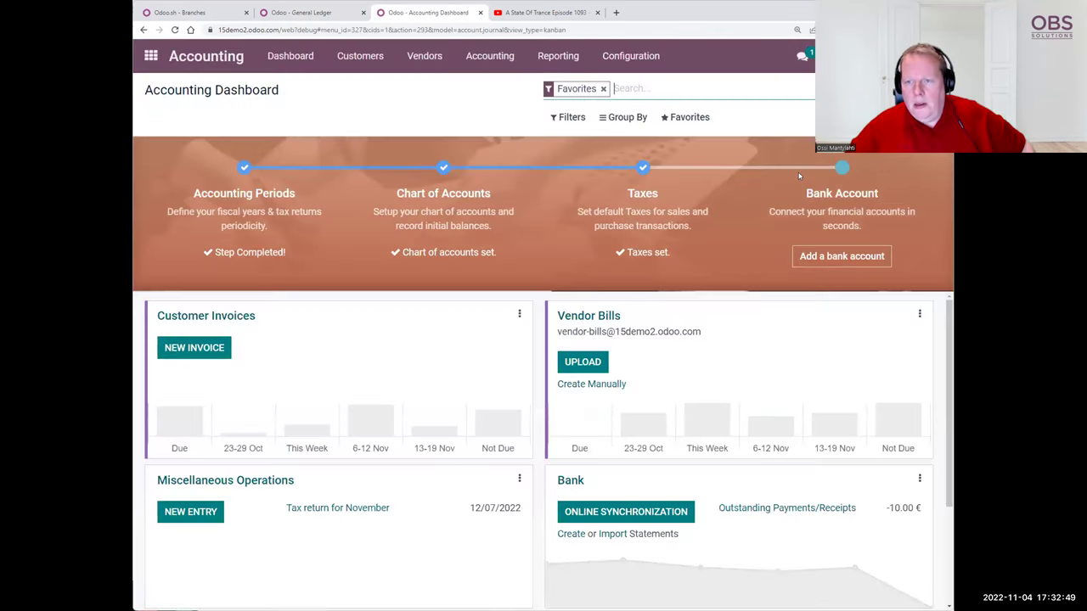
left_click(939, 155)
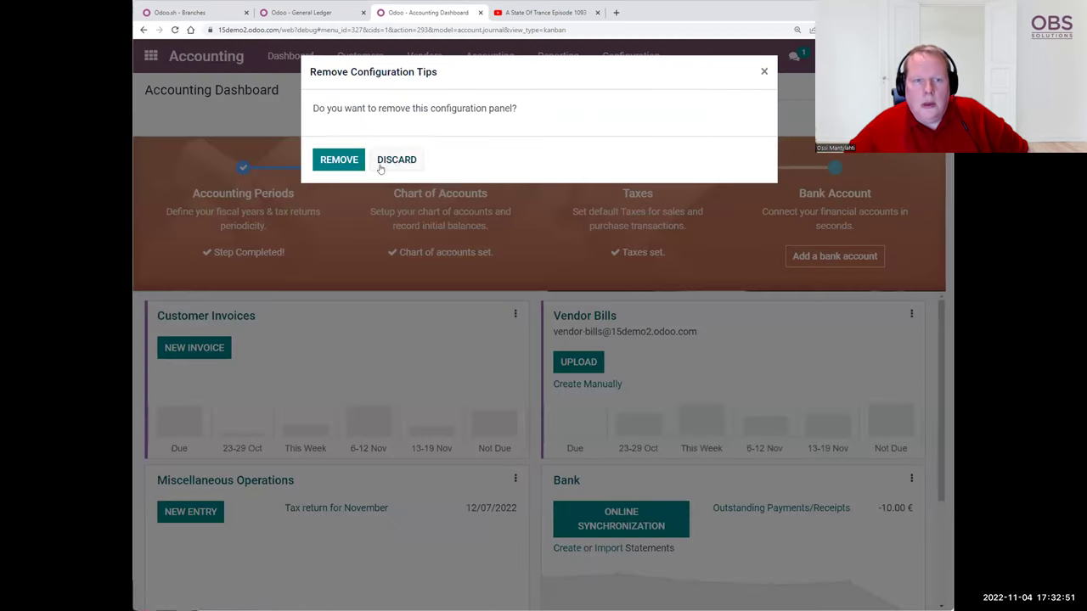
left_click(328, 157)
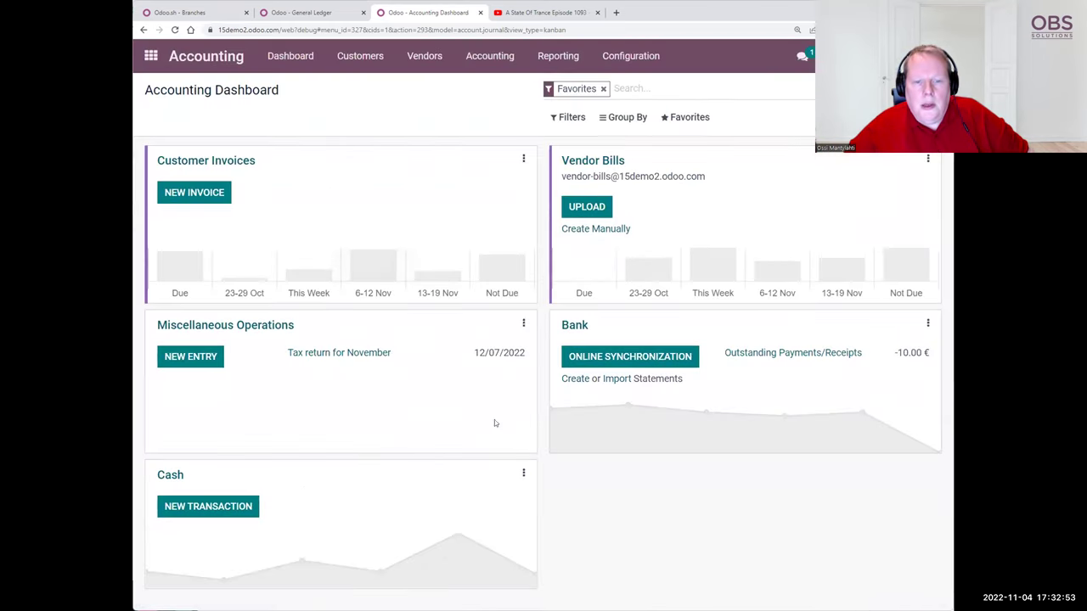
- Create a Bank statement with the reference "Pankkitiliote 1" and a starting balance of 1000 €
left_click(574, 380)
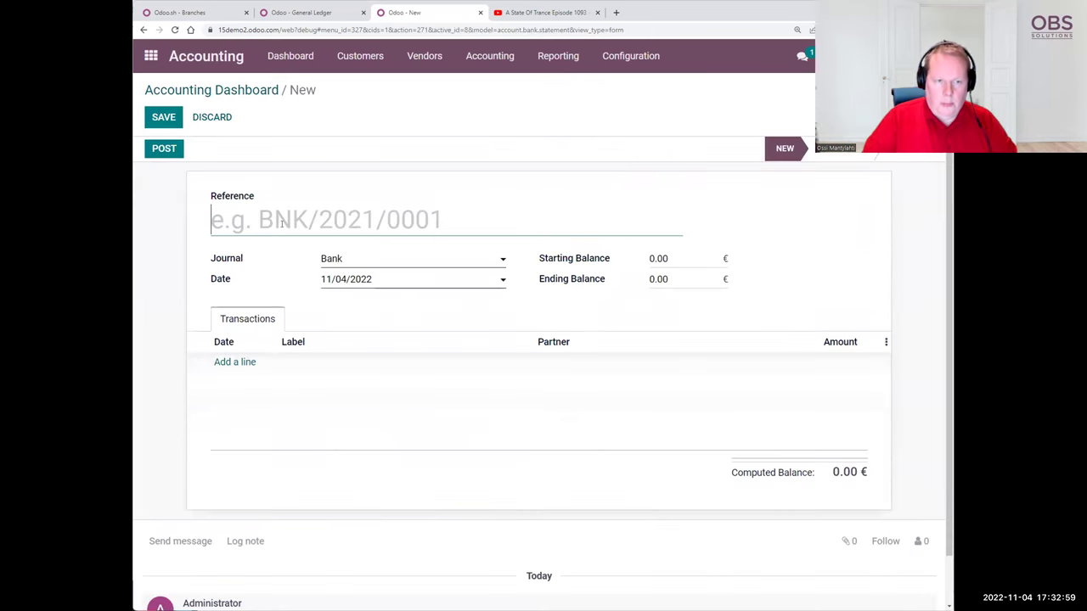
type("Pankkiti")
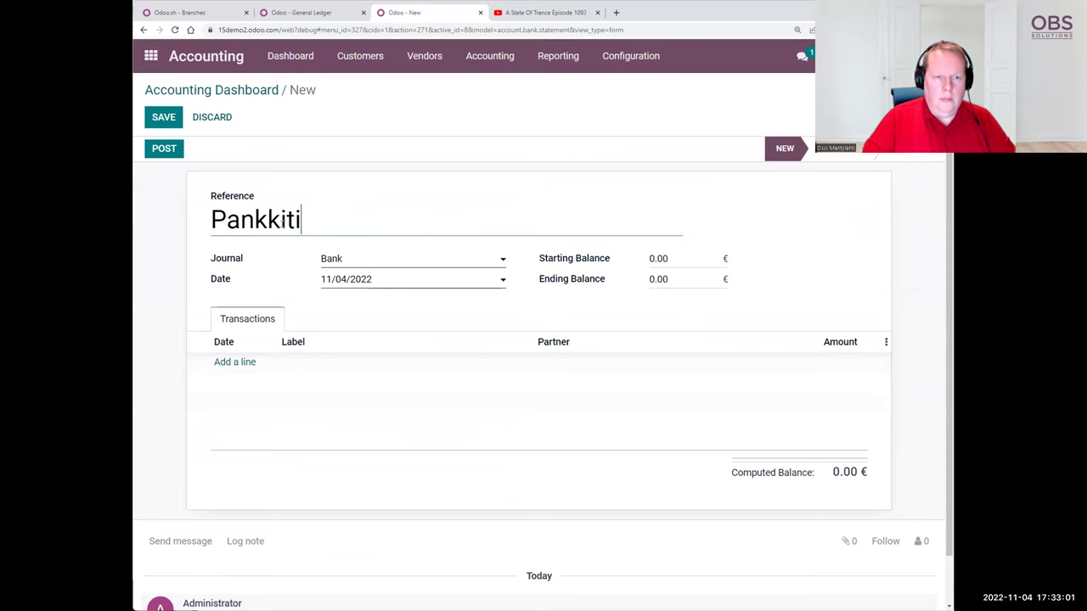
type("liote 1")
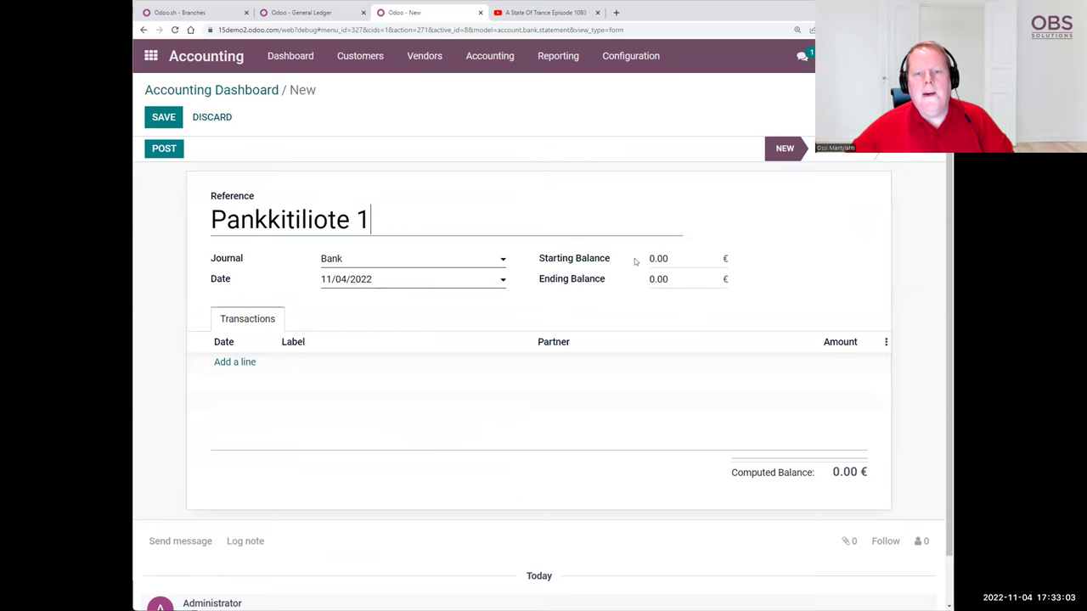
left_click(665, 255)
type("1000")
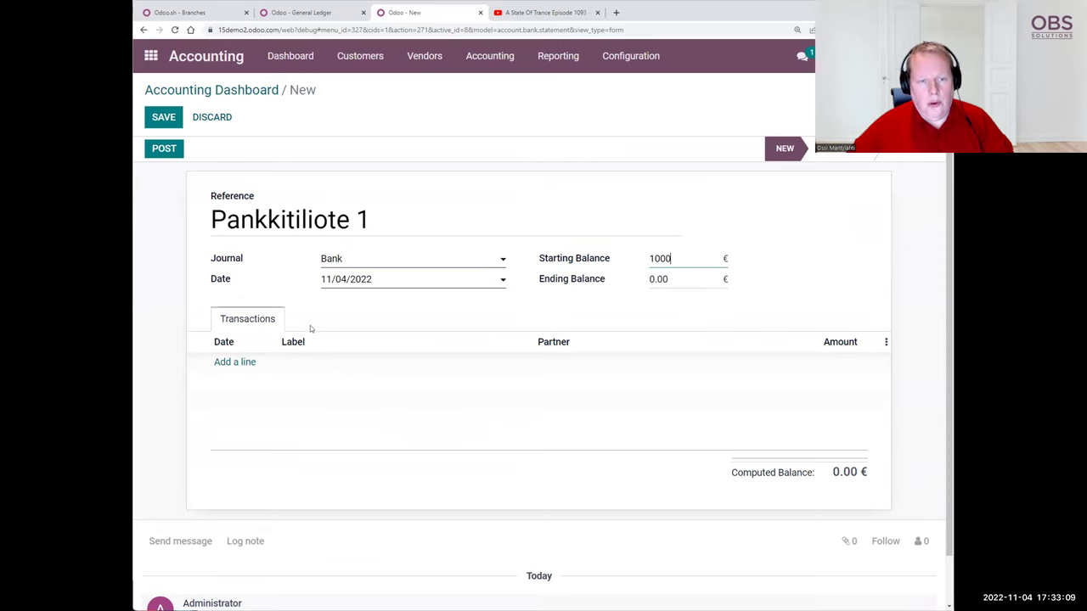
- Add a transaction line to the bank statement with the label 2022/11/0001
left_click(245, 363)
left_click(325, 367)
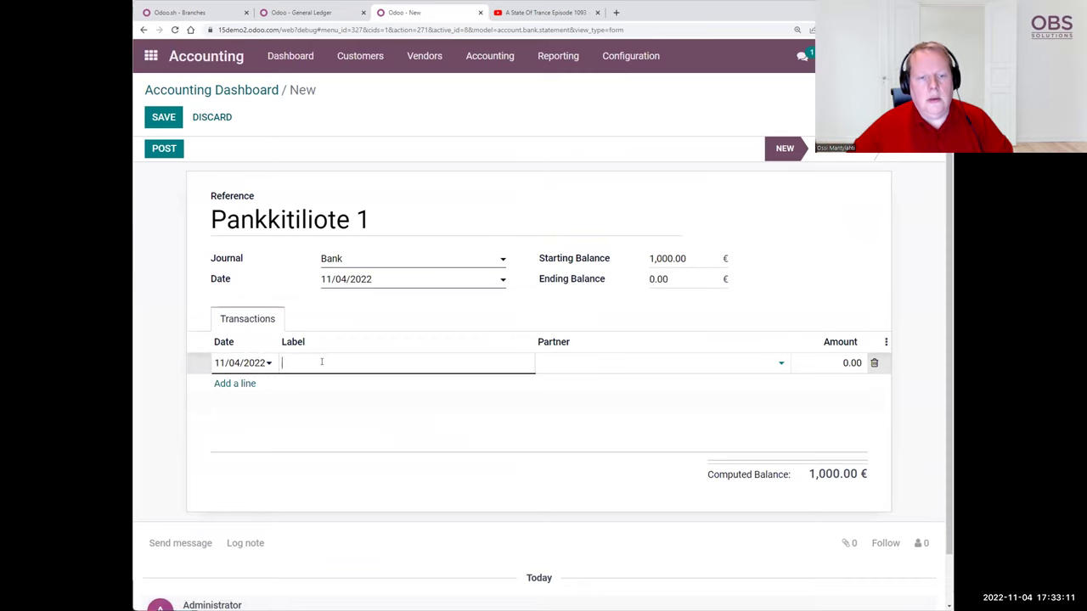
key("ctrl+v")
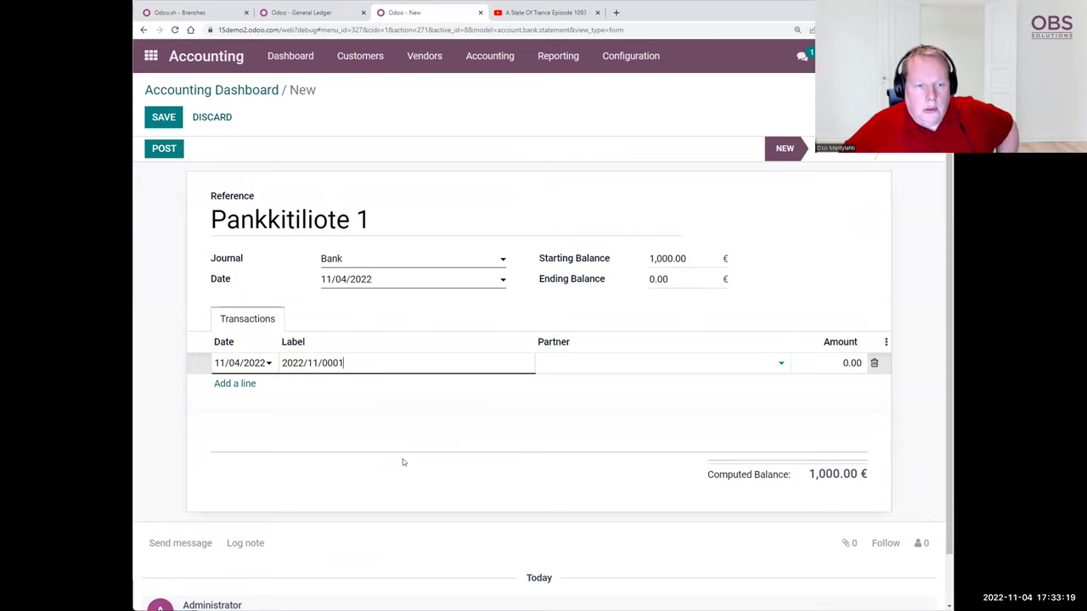
key("Left")
key("Left")
key("Left")
key("Left")
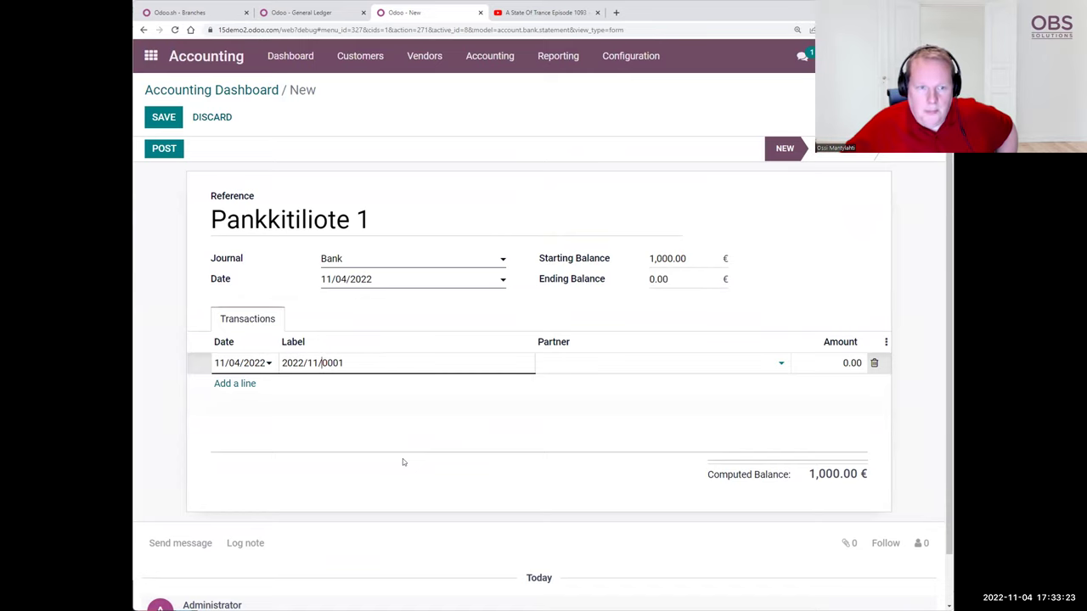
- Assign the vendor as the transaction line's partner and set its amount to -10
left_click(613, 365)
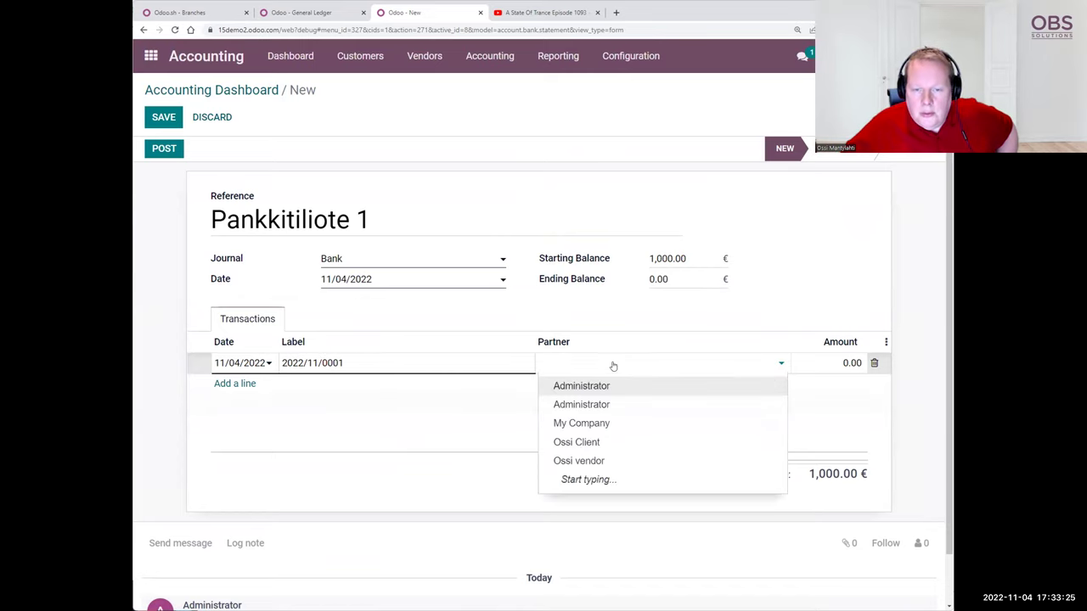
left_click(596, 460)
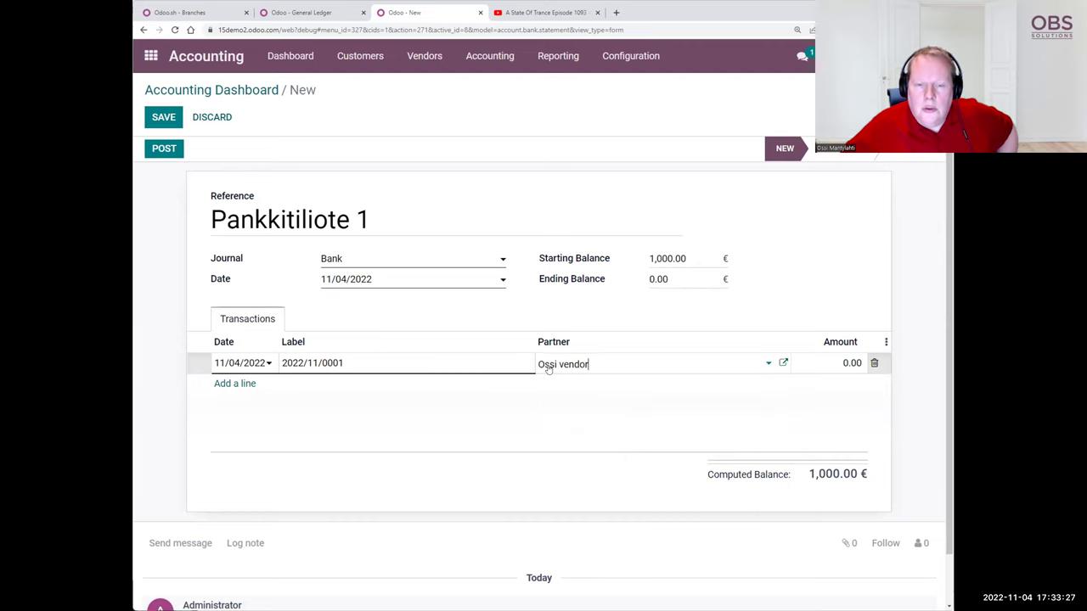
left_click(852, 363)
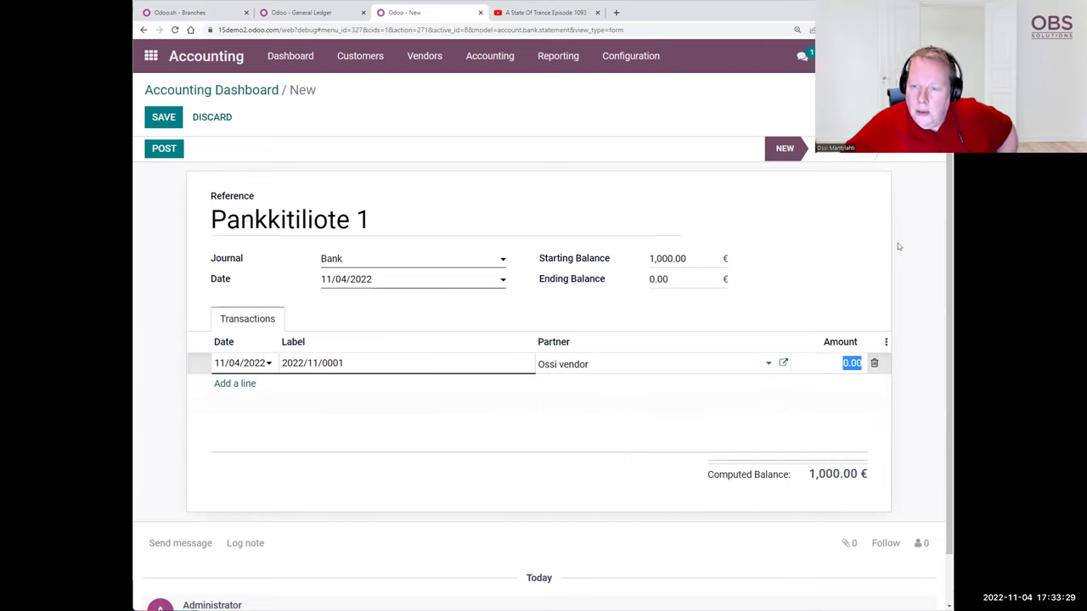
type("10")
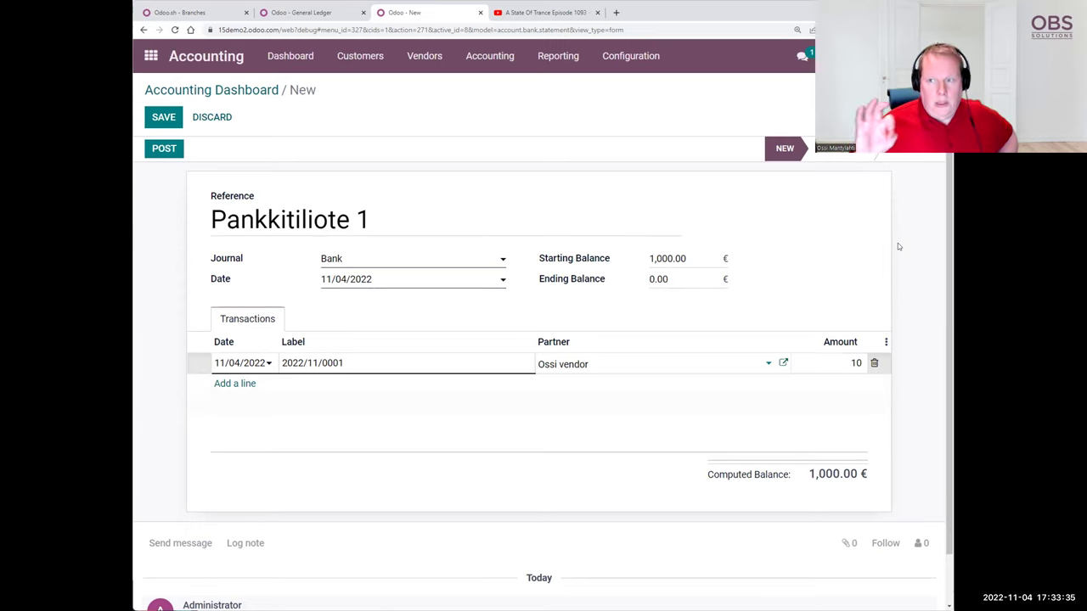
key("Home")
type("-")
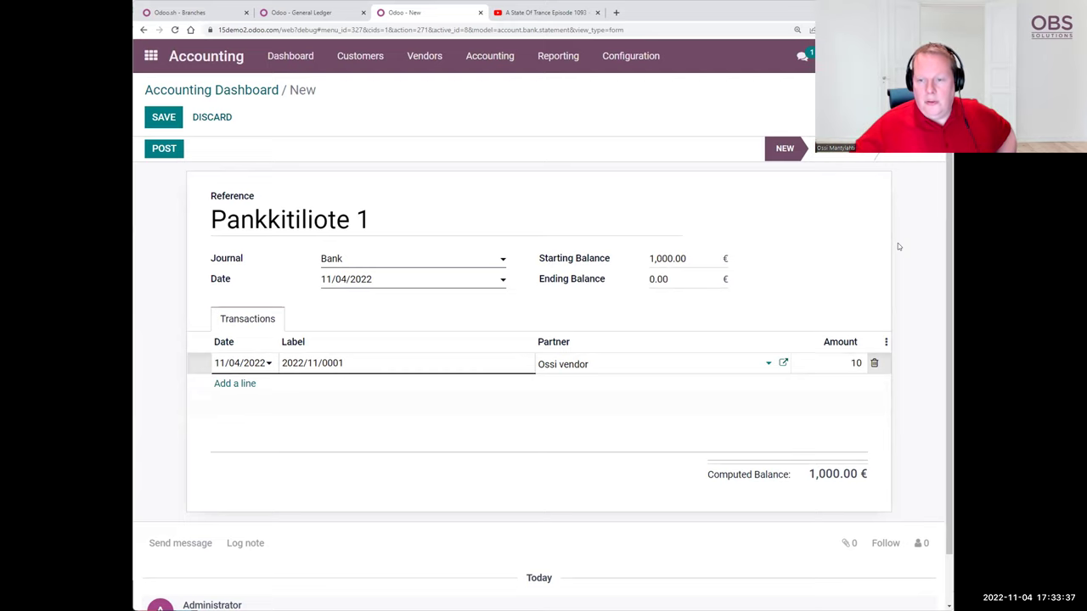
left_click(897, 357)
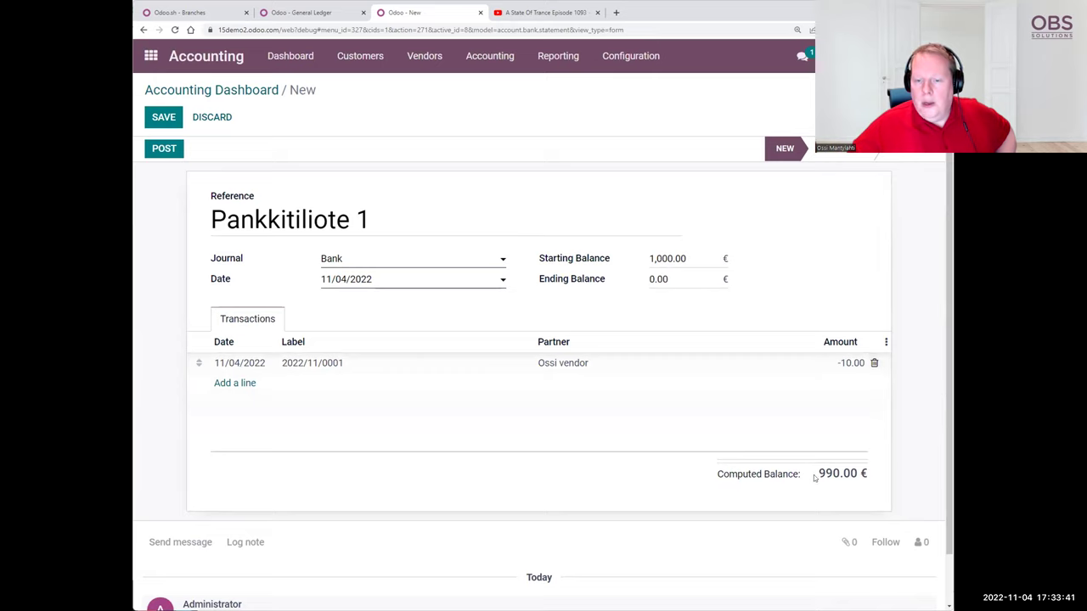
- Set the bank statement's ending balance to 990 € and post the statement
mouse_move(726, 477)
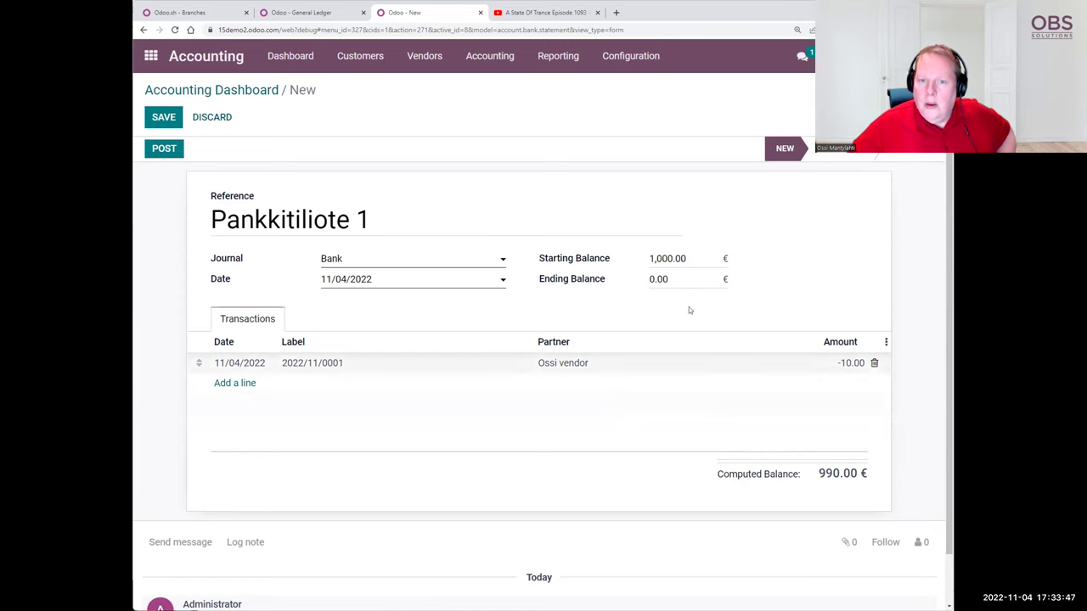
left_click(669, 280)
type("990")
left_click(909, 252)
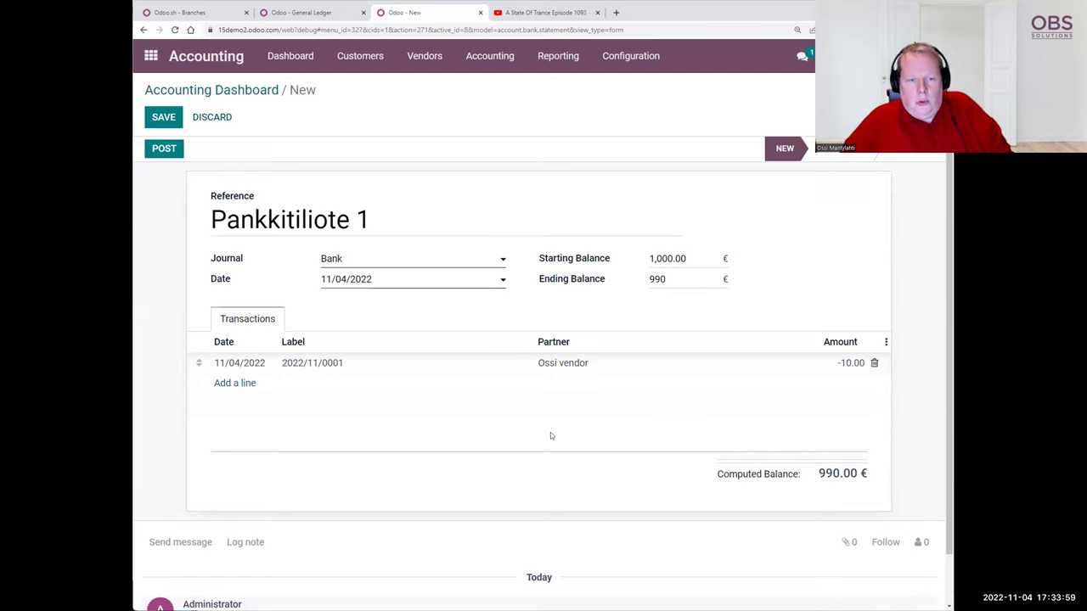
left_click(162, 151)
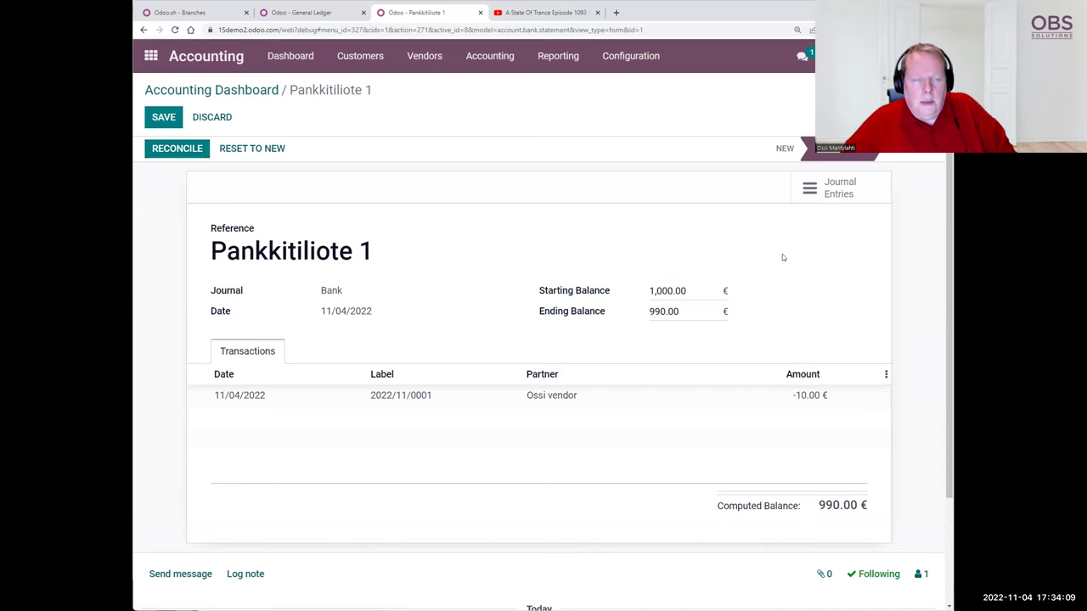
- Reload the General Ledger and expand account 19214 Bank to examine the statement's entry
left_click(301, 11)
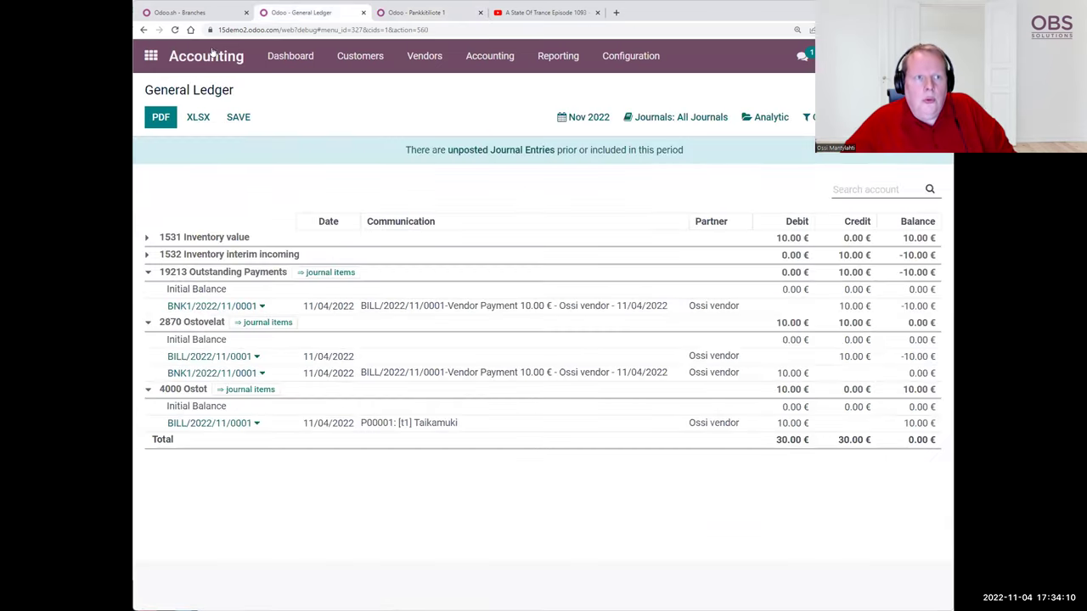
left_click(174, 30)
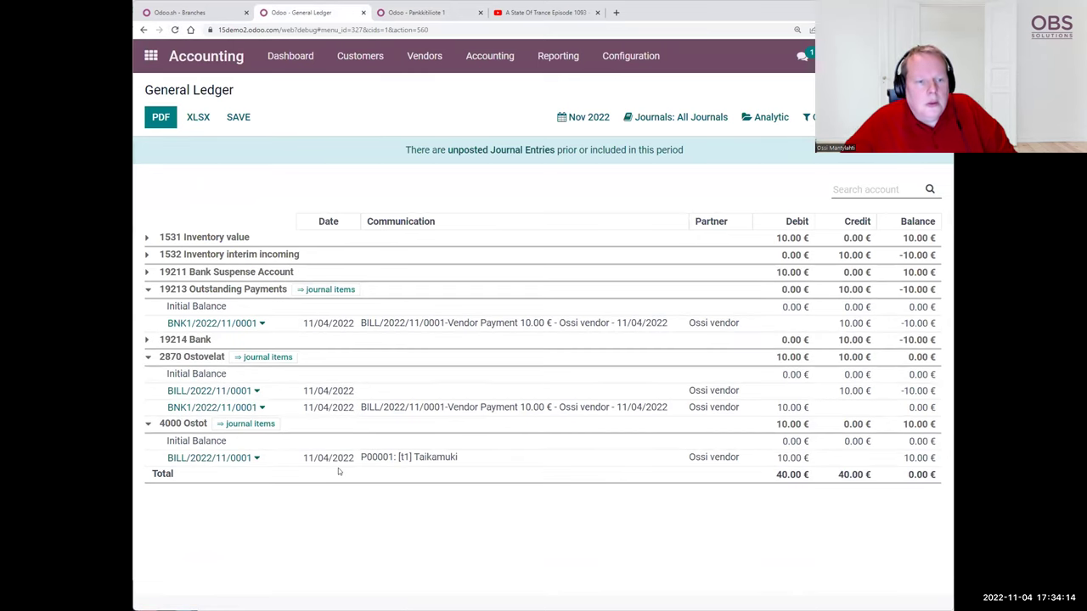
left_click(147, 339)
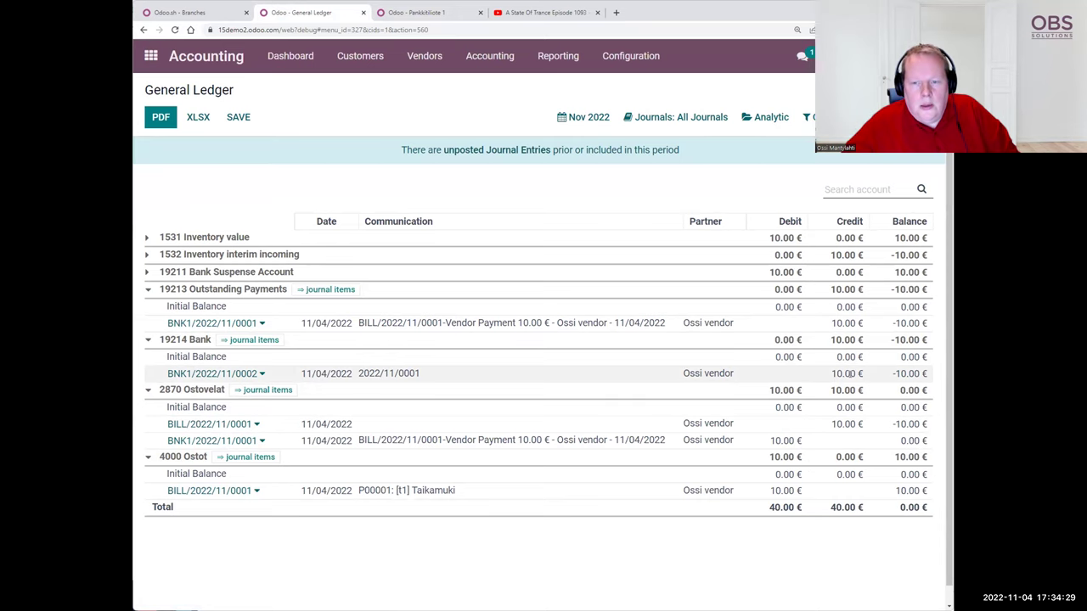
- Reconcile the Pankkitiliote 1 bank statement and reload the General Ledger to review the Outstanding Payments entries
left_click(441, 14)
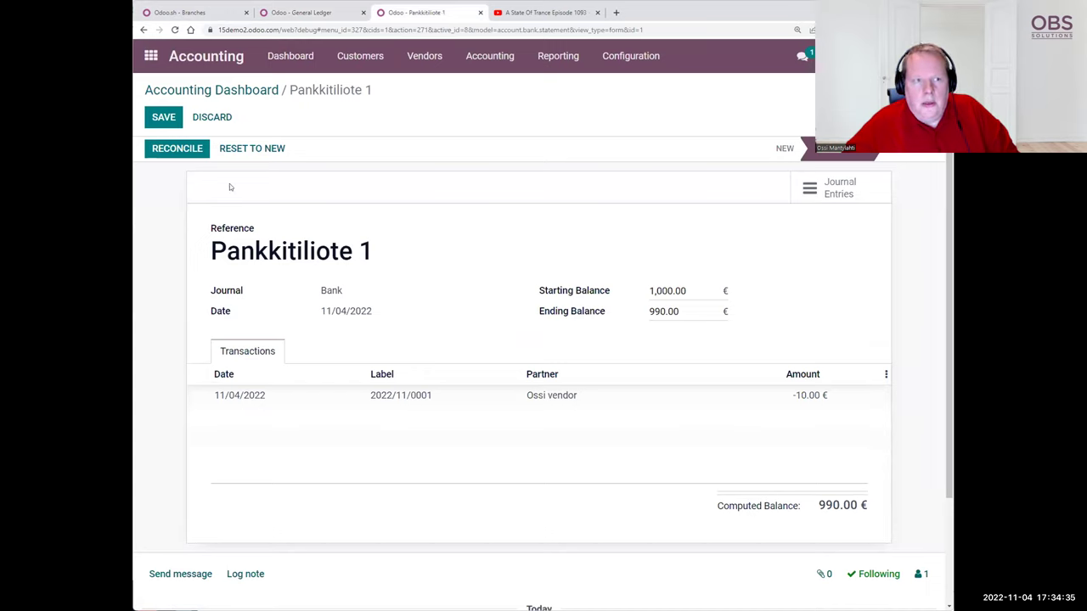
left_click(169, 151)
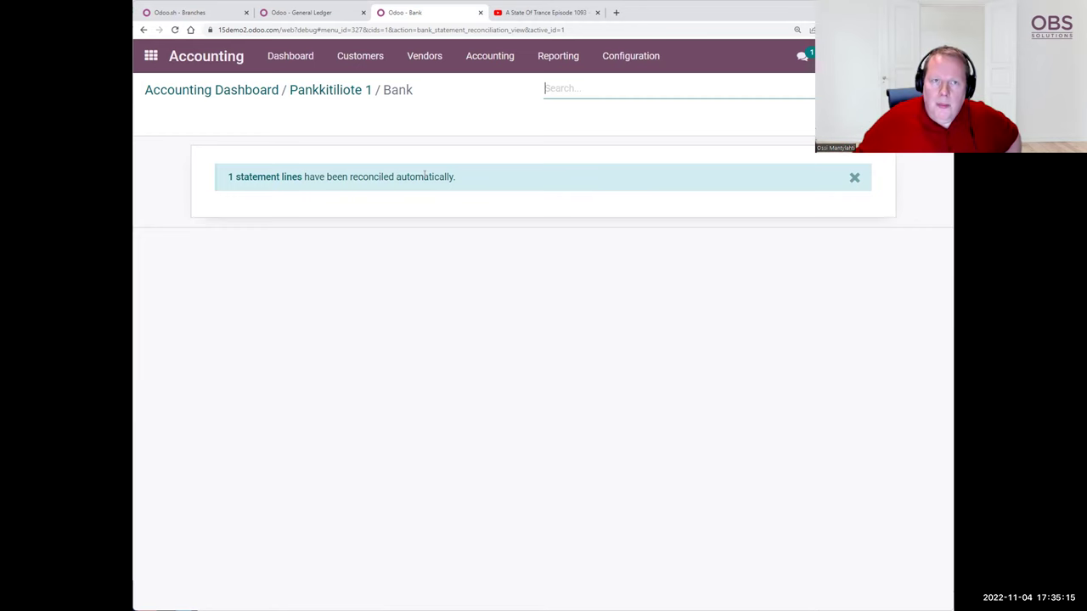
left_click(315, 12)
left_click(175, 30)
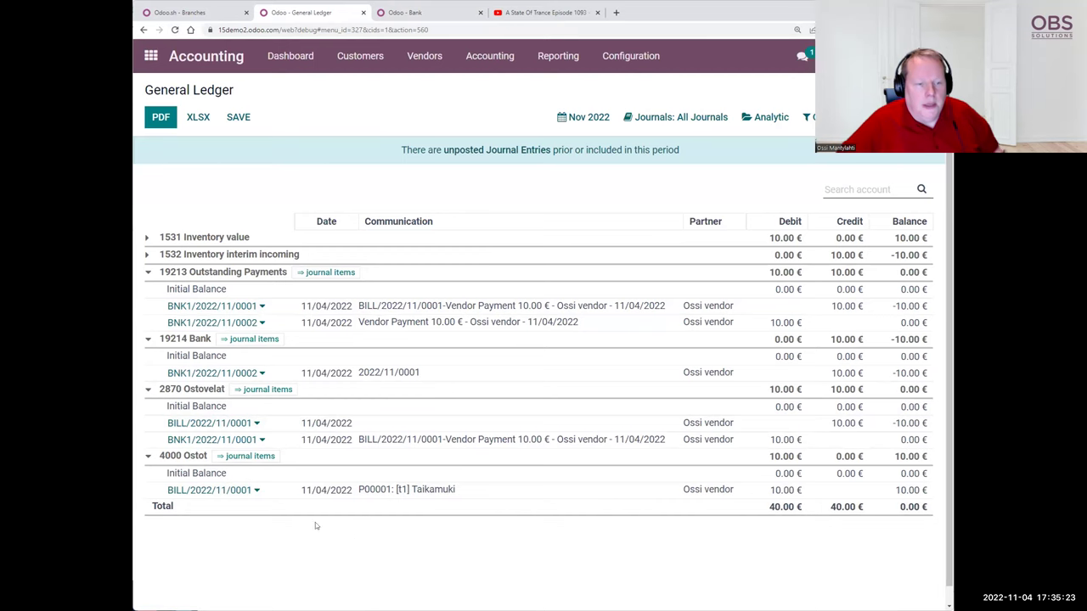
- Collapse the purchase, payables, bank and outstanding payments accounts and expand 1532 Inventory interim incoming and 1531 Inventory value to examine their entries
left_click(147, 456)
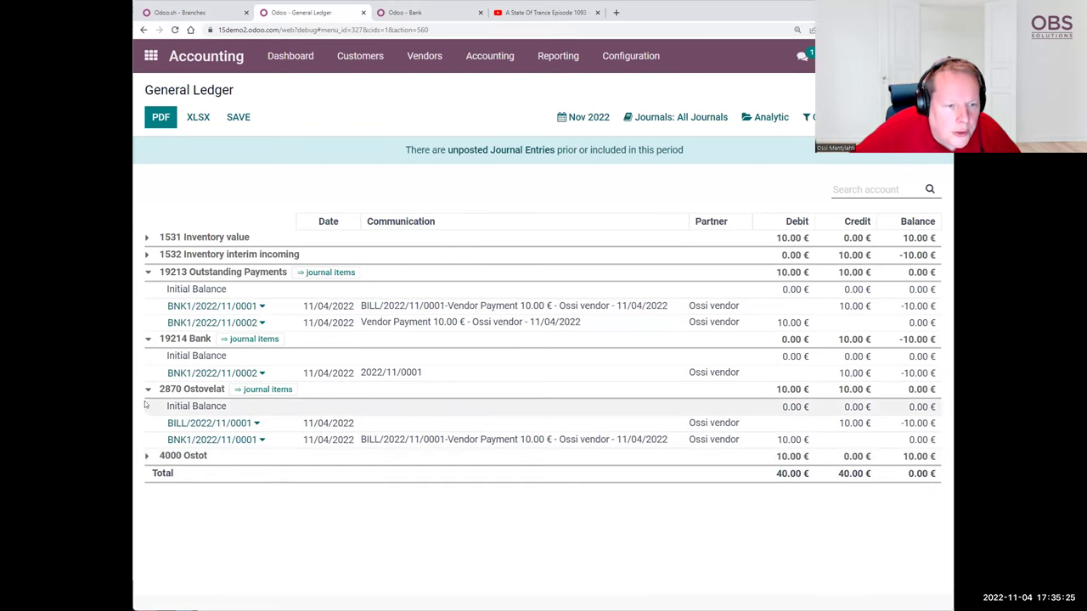
left_click(146, 389)
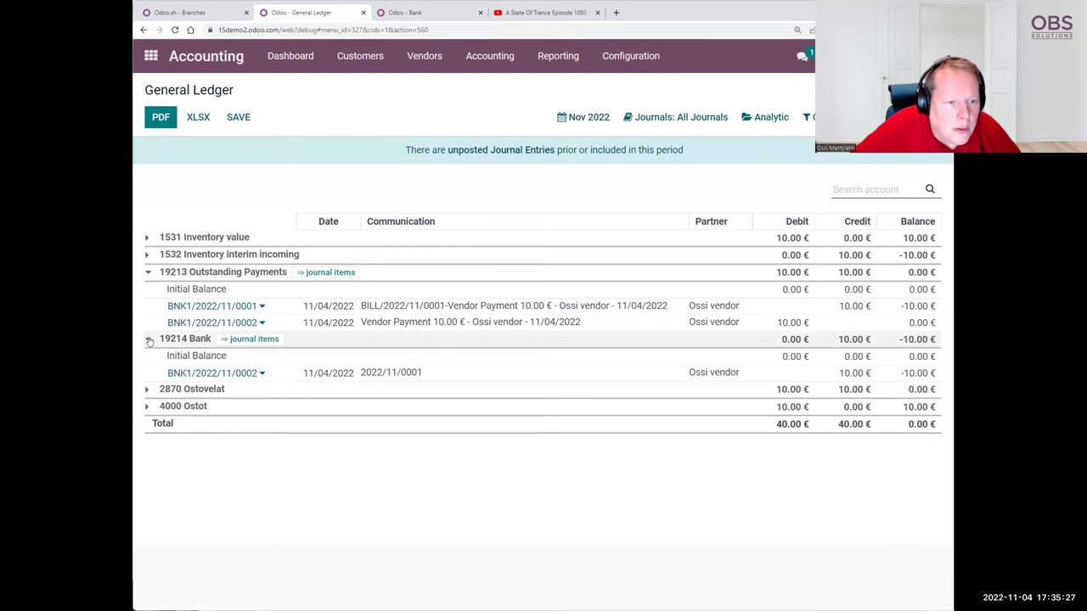
left_click(147, 339)
left_click(146, 272)
left_click(146, 255)
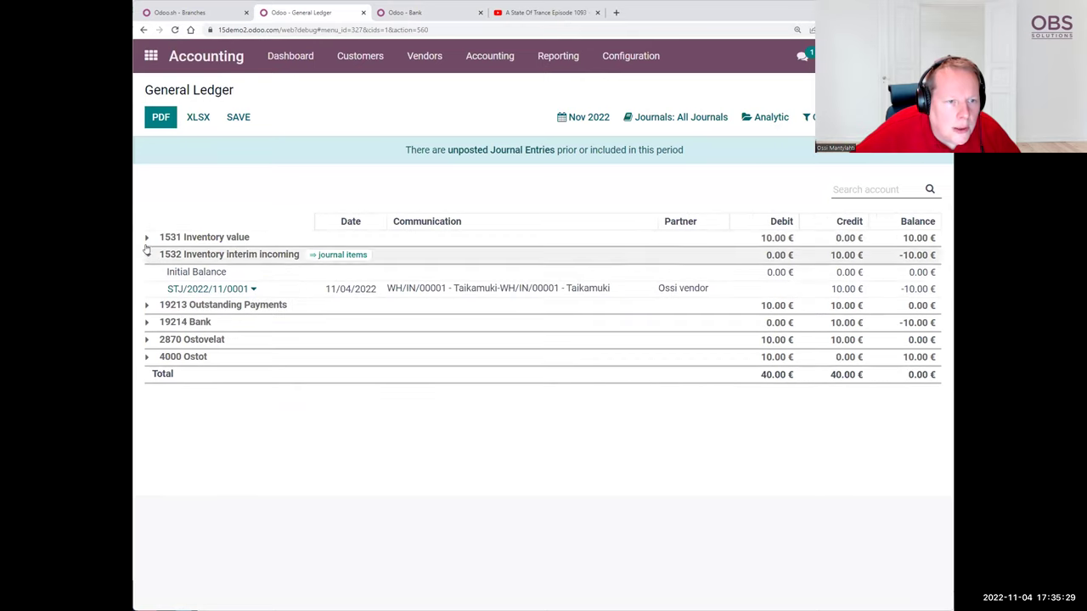
left_click(147, 238)
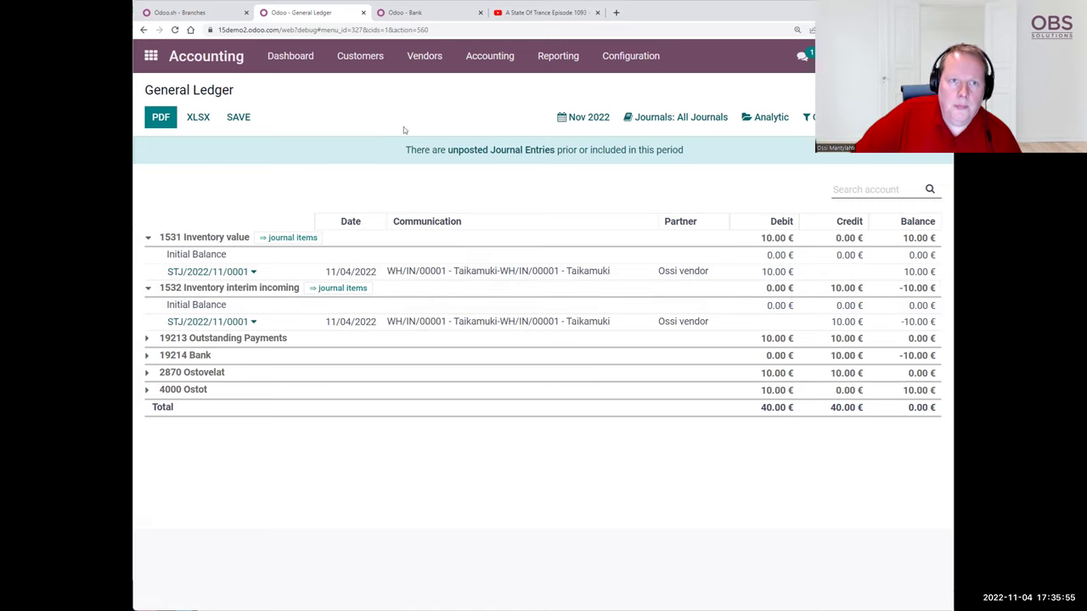
- Start a new request for quotation in Purchase from the bank reconciliation's browser tab and select the same vendor
left_click(394, 11)
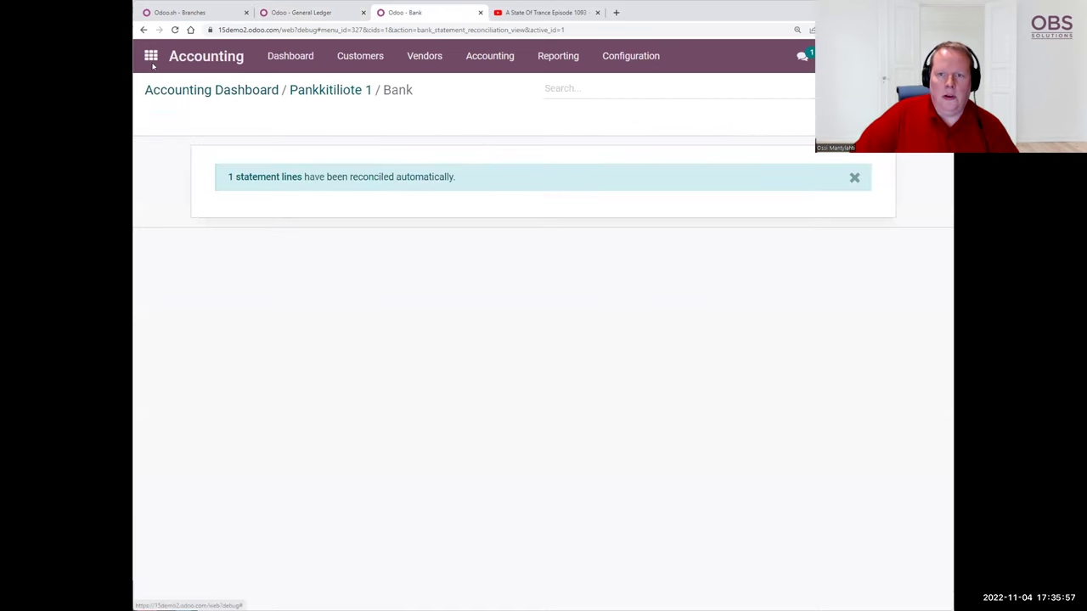
key("alt+h")
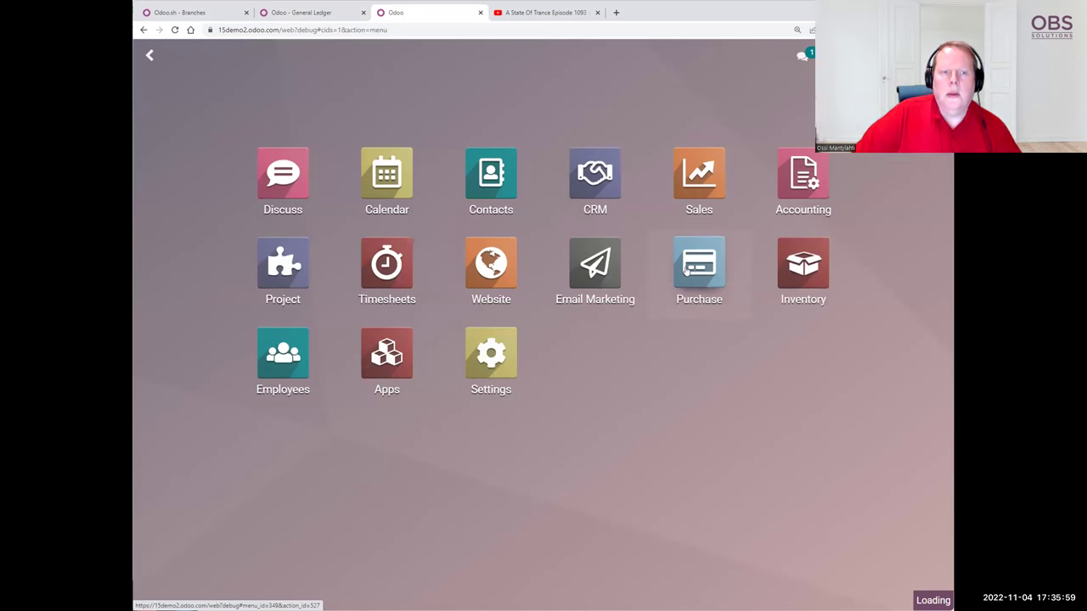
key("Return")
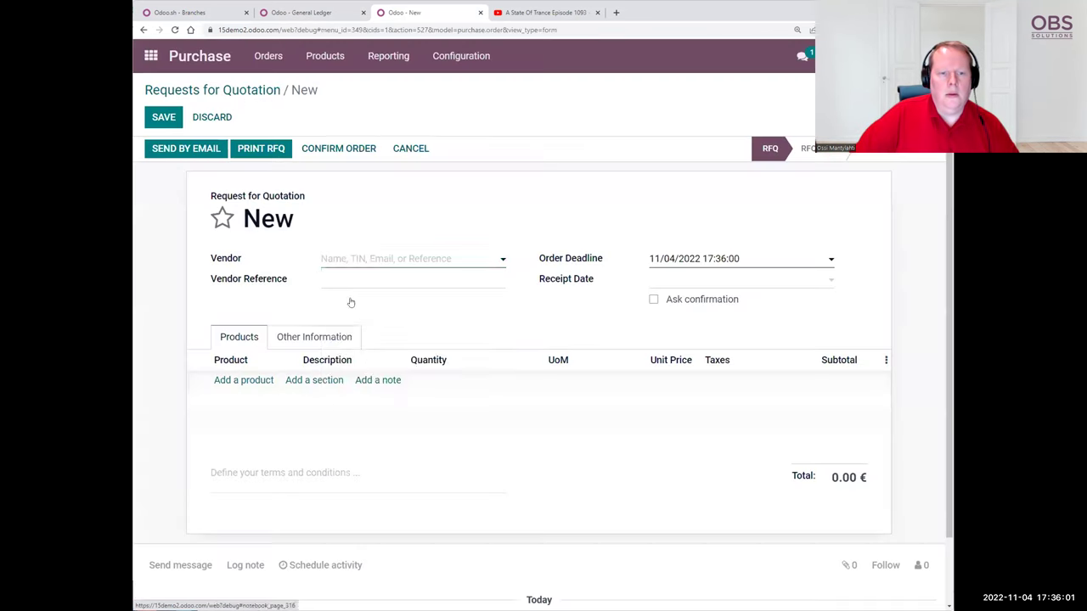
key("Down")
key("Return")
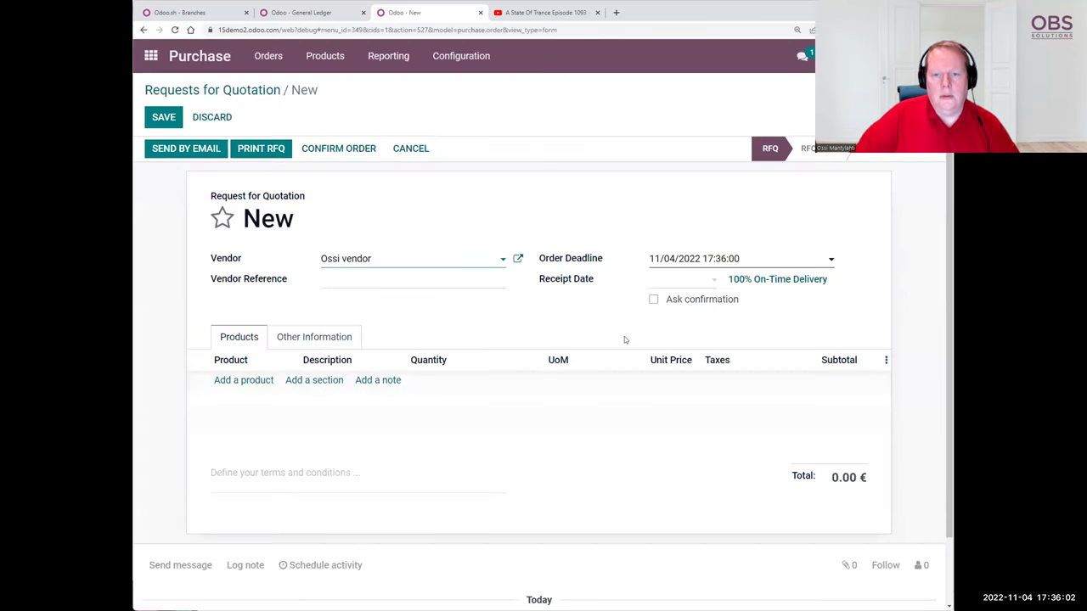
- Add the product [t1] Taikamuki with quantity 2 and unit price 15, without the 24% tax
left_click(247, 382)
left_click(262, 404)
left_click(428, 380)
type("2")
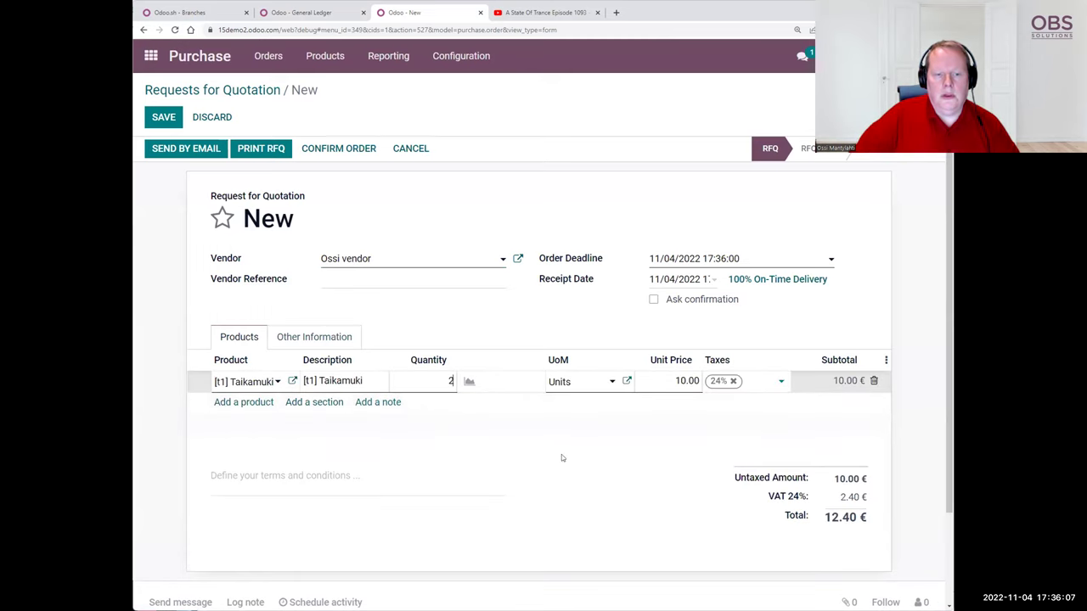
left_click(670, 381)
type("15")
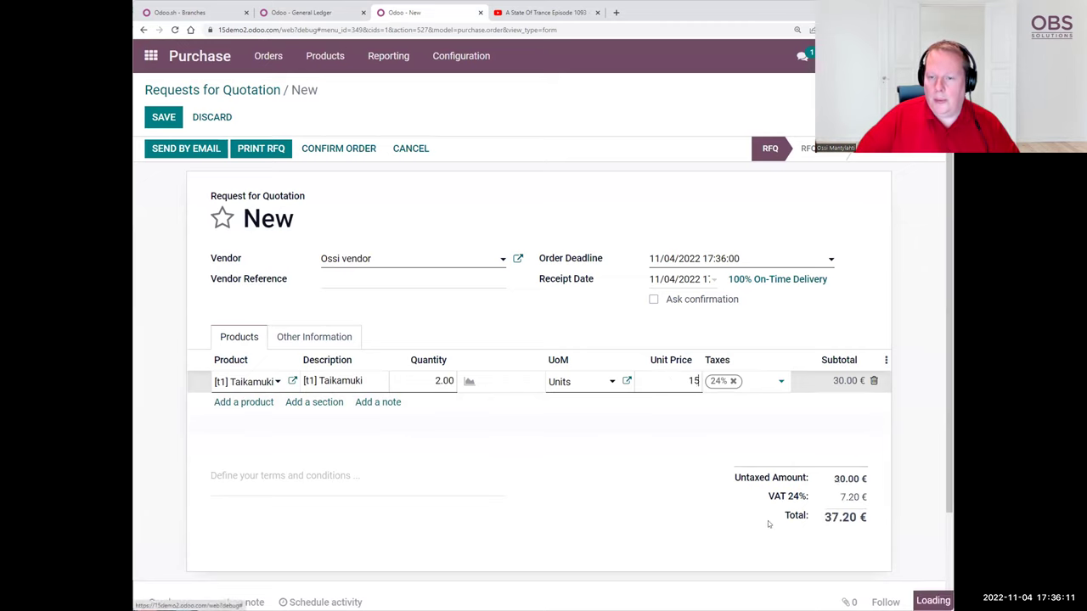
left_click(900, 317)
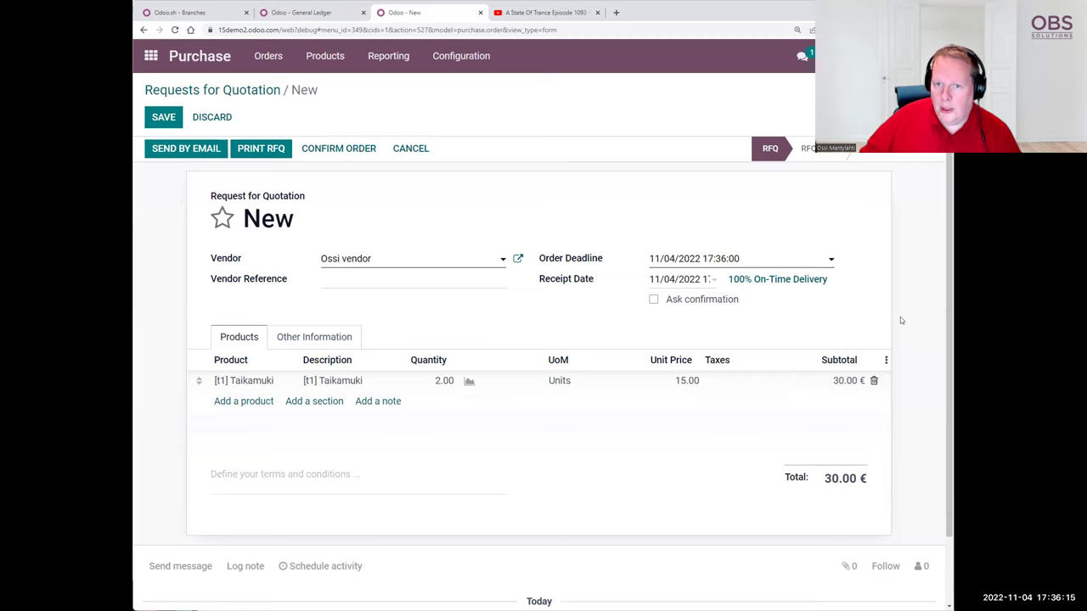
- Enter 123 as the vendor reference and confirm the purchase order
left_click(363, 281)
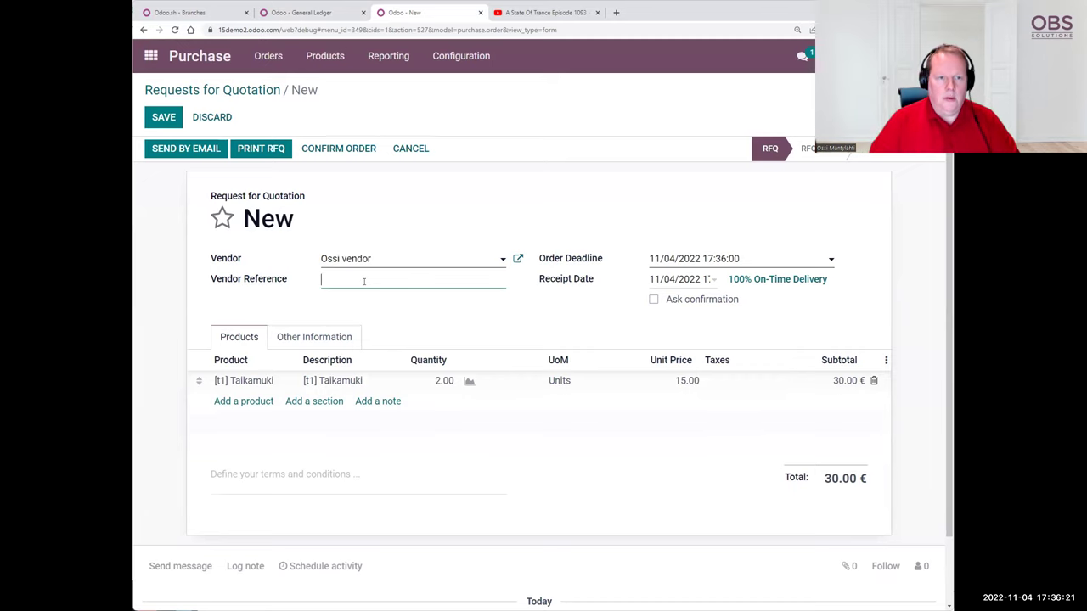
type("123")
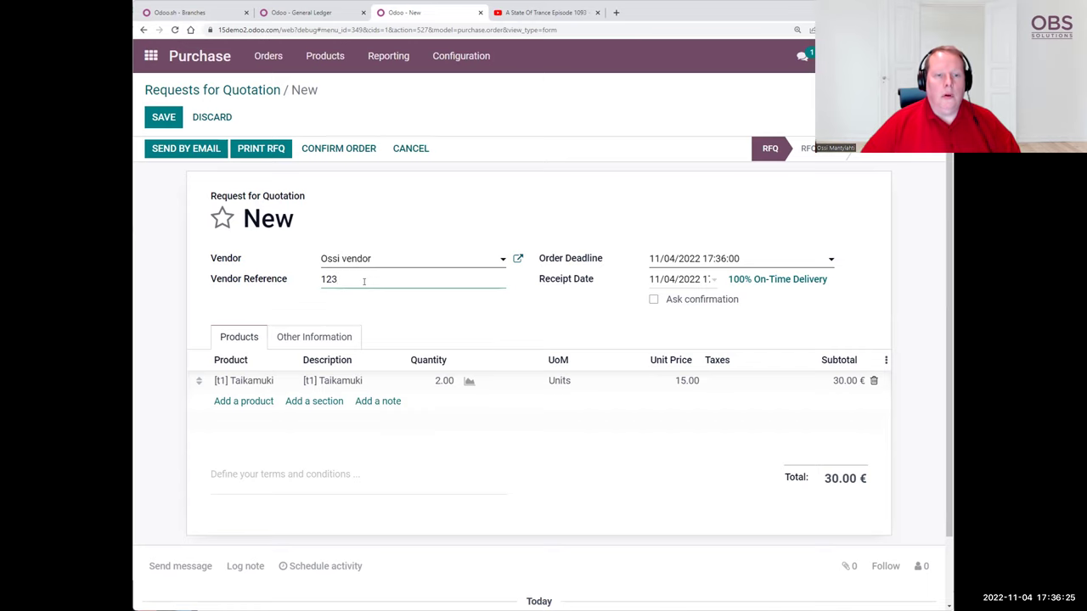
left_click(335, 150)
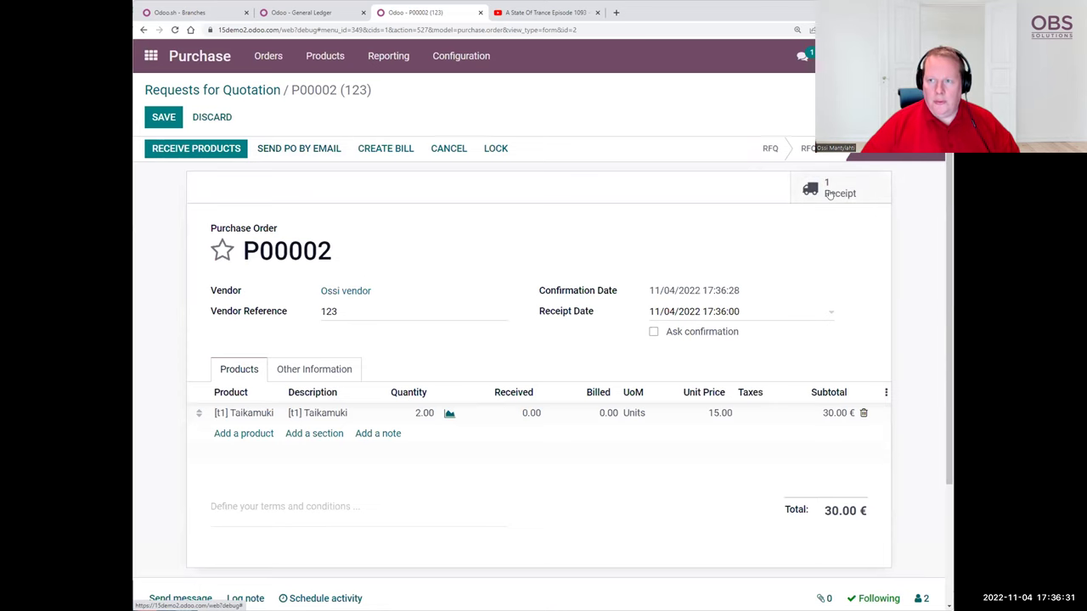
- Open the purchase order's receipt and validate it for the full demand of 2 units
left_click(830, 192)
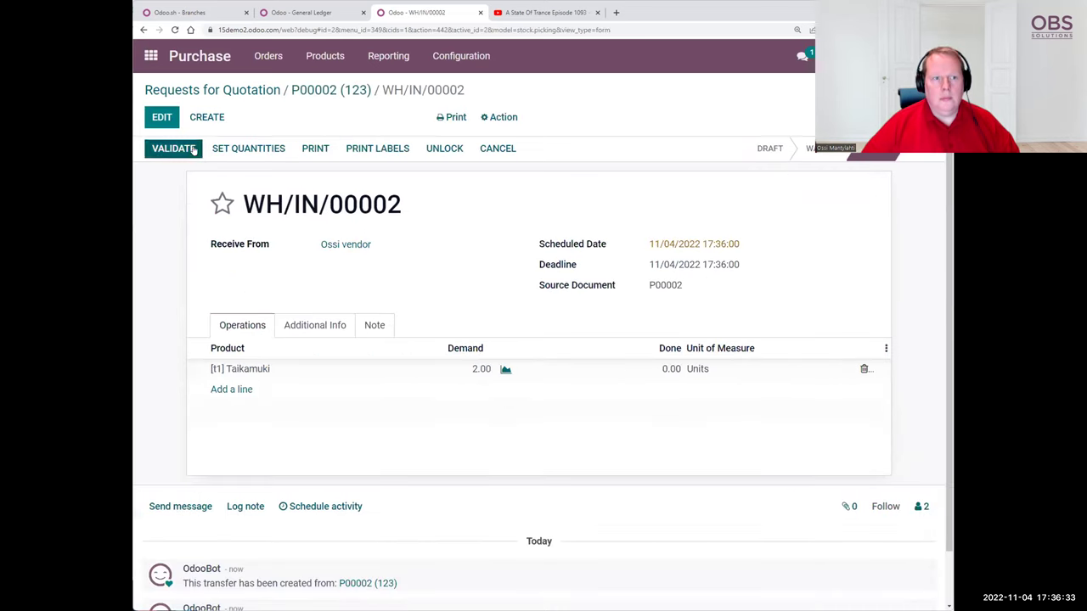
left_click(194, 148)
left_click(223, 187)
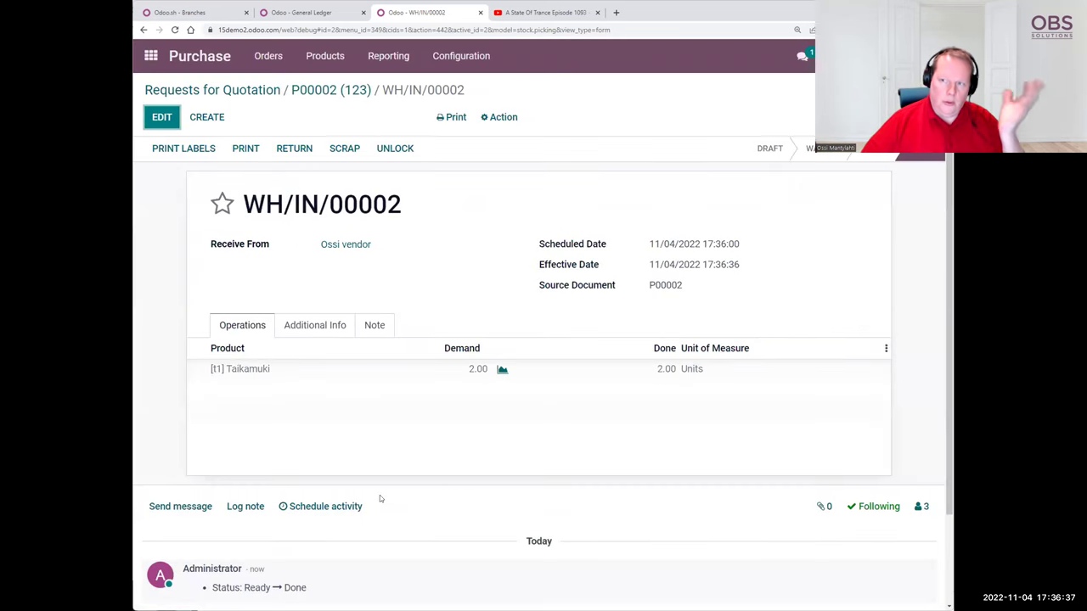
- Reload the General Ledger to examine the second receipt's entries in the inventory value and inventory interim incoming accounts
left_click(283, 13)
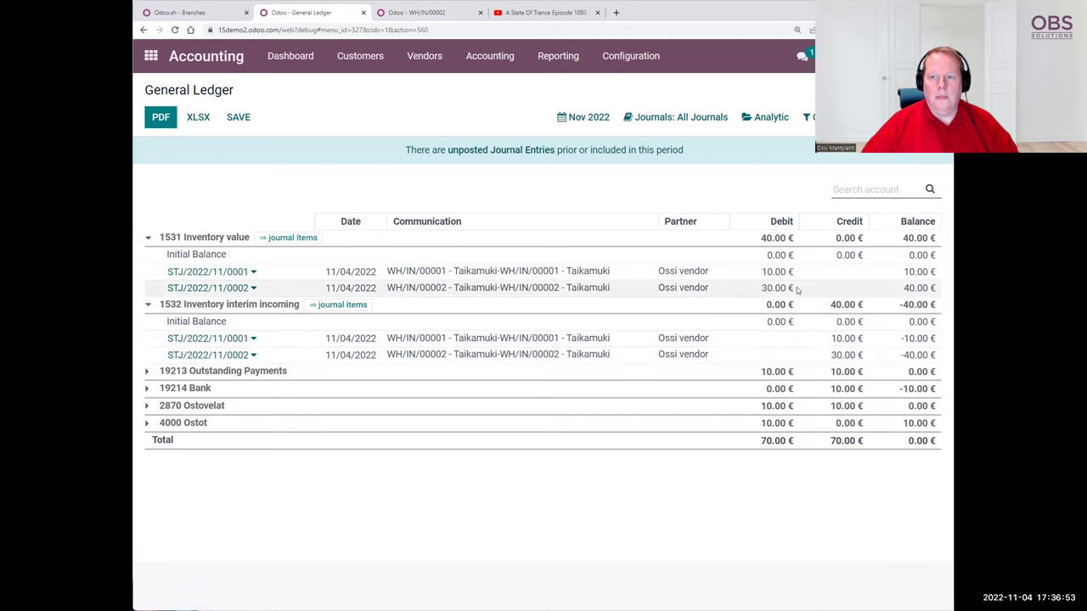
- Return to purchase order P00002 and create its vendor bill
left_click(442, 13)
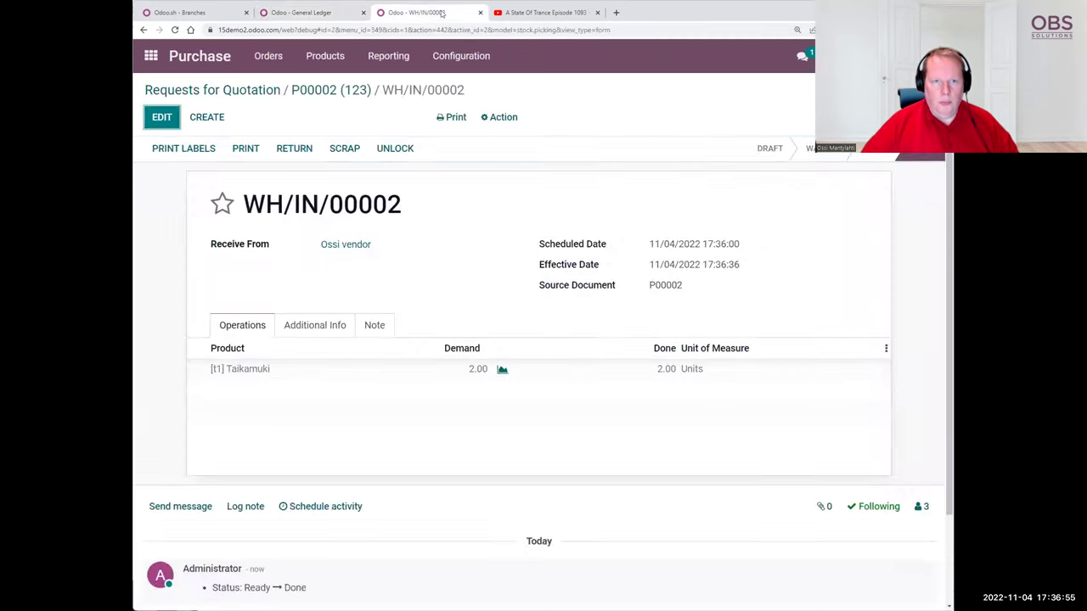
left_click(310, 90)
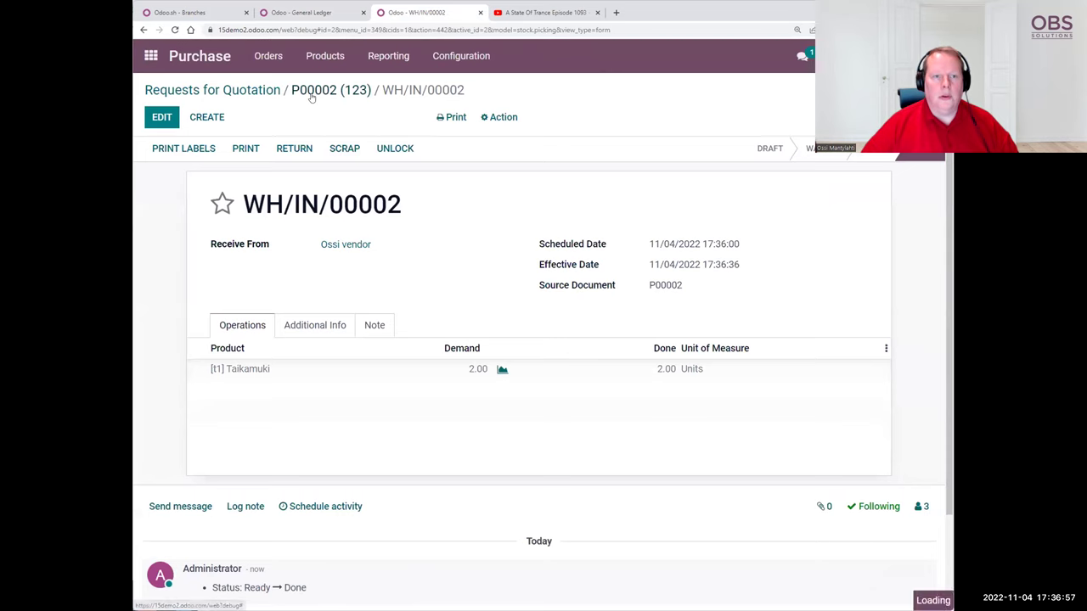
left_click(164, 156)
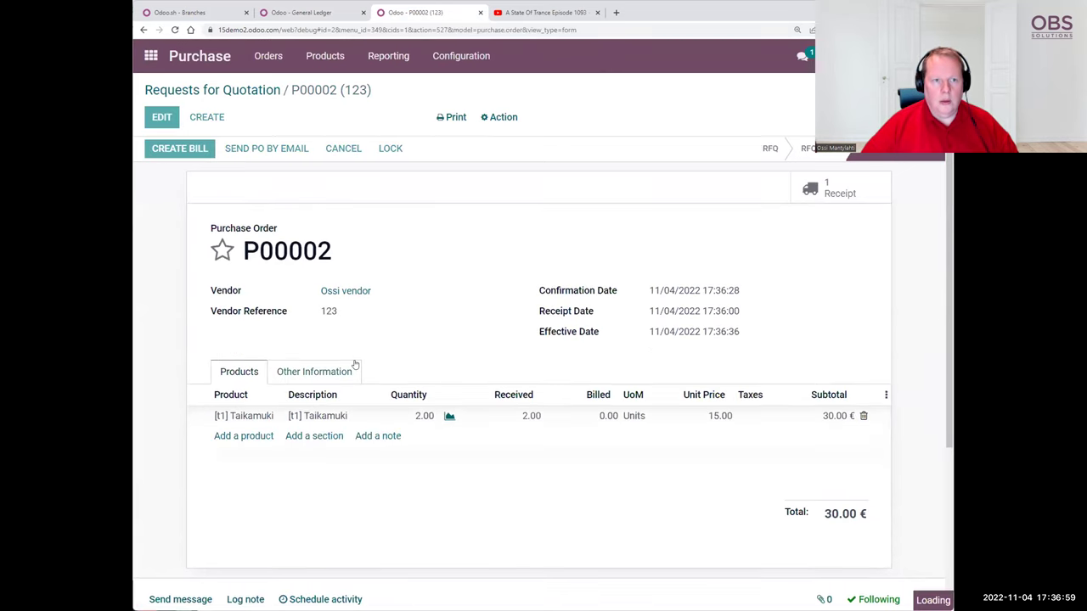
left_click(178, 148)
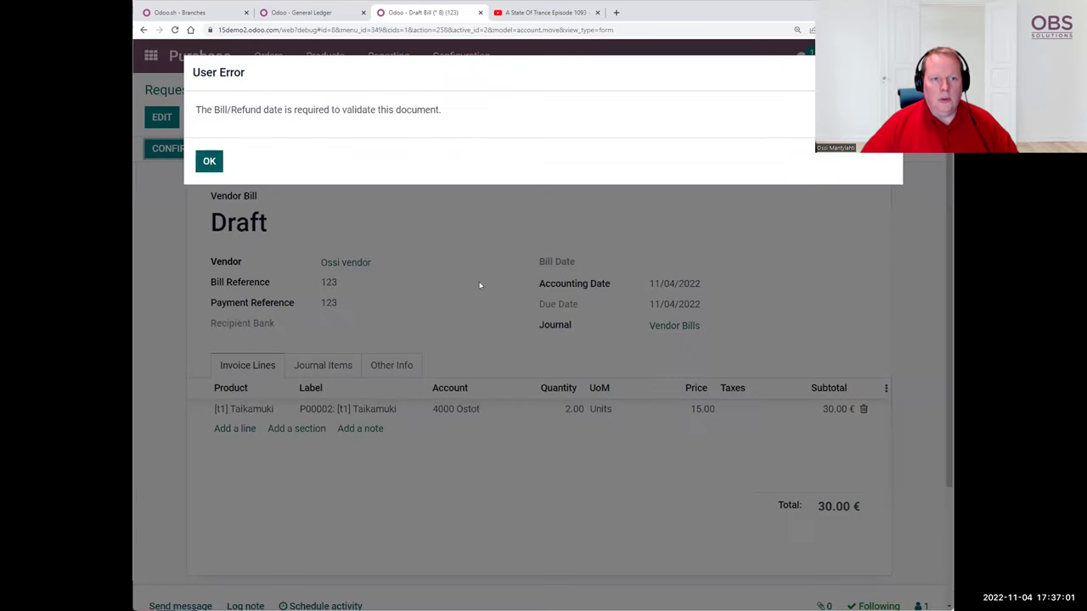
left_click(209, 162)
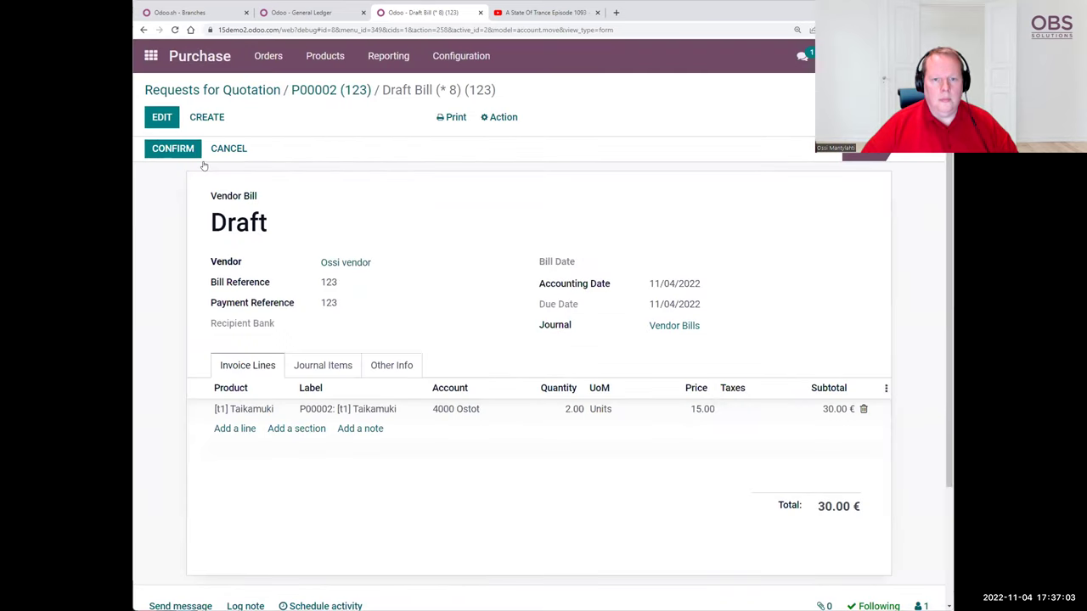
- Set the draft vendor bill's bill date to 11/04/2022
left_click(161, 116)
left_click(658, 265)
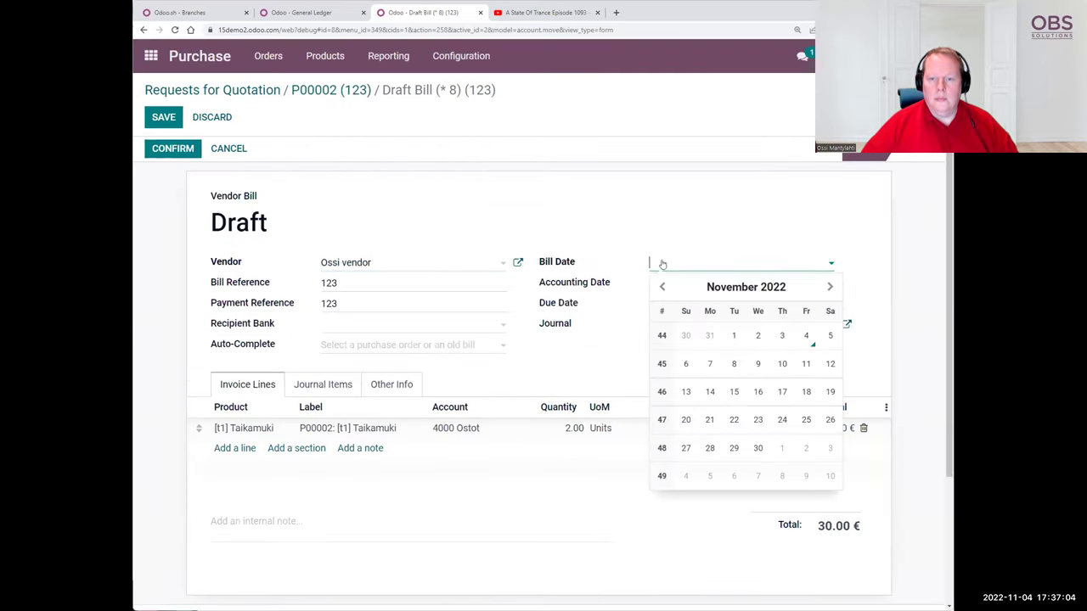
left_click(795, 338)
- Confirm the vendor bill and register its 30.00 € payment through the Bank journal with memo 123
left_click(174, 150)
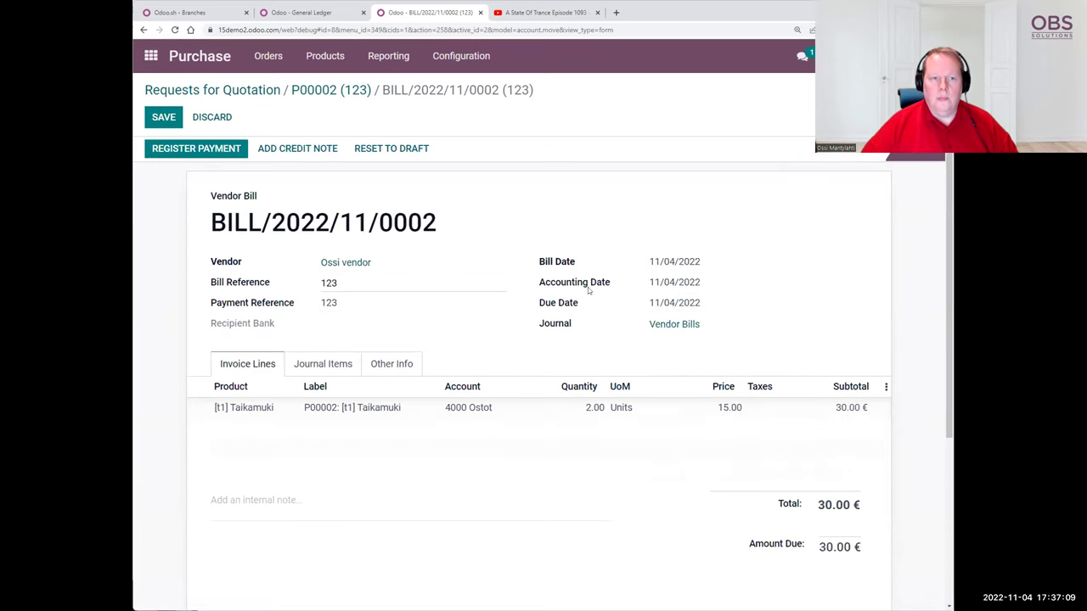
left_click(215, 149)
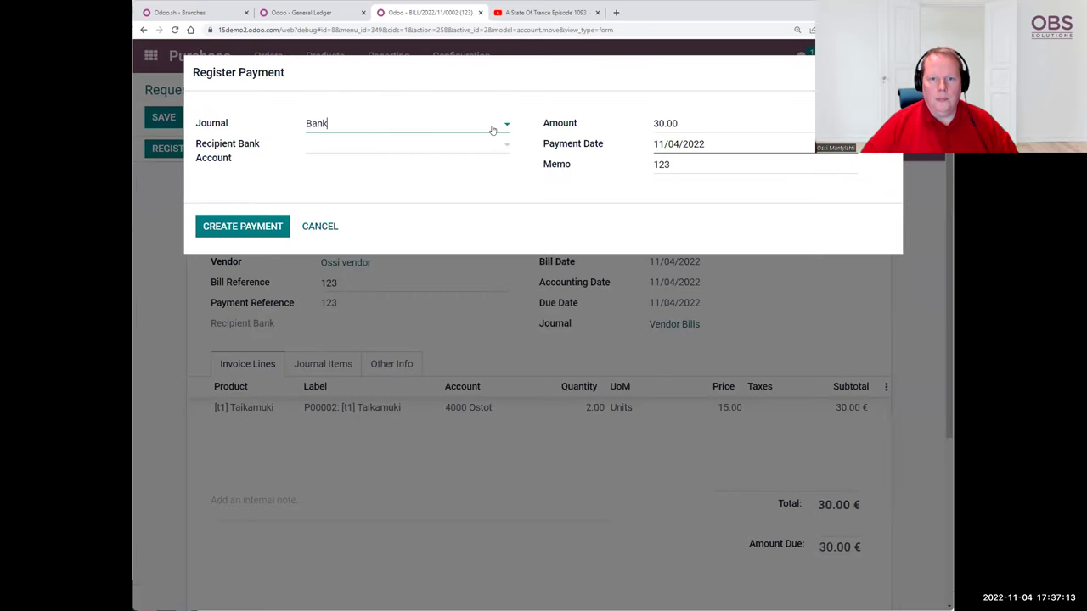
left_click(256, 229)
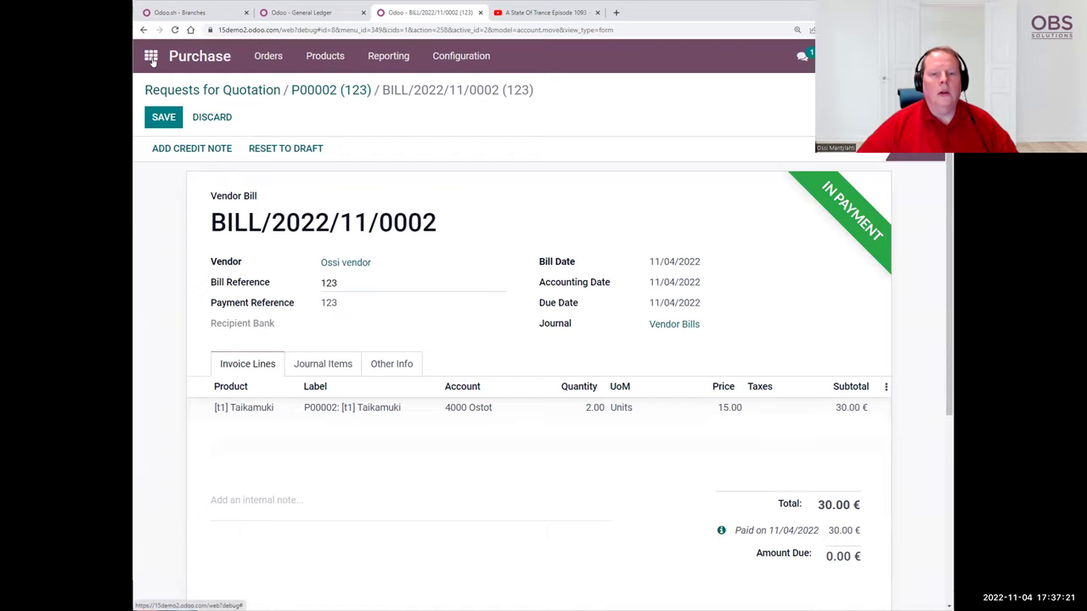
- Start a new bank statement in Accounting for the Bank journal with the reference Pankki 2
left_click(151, 58)
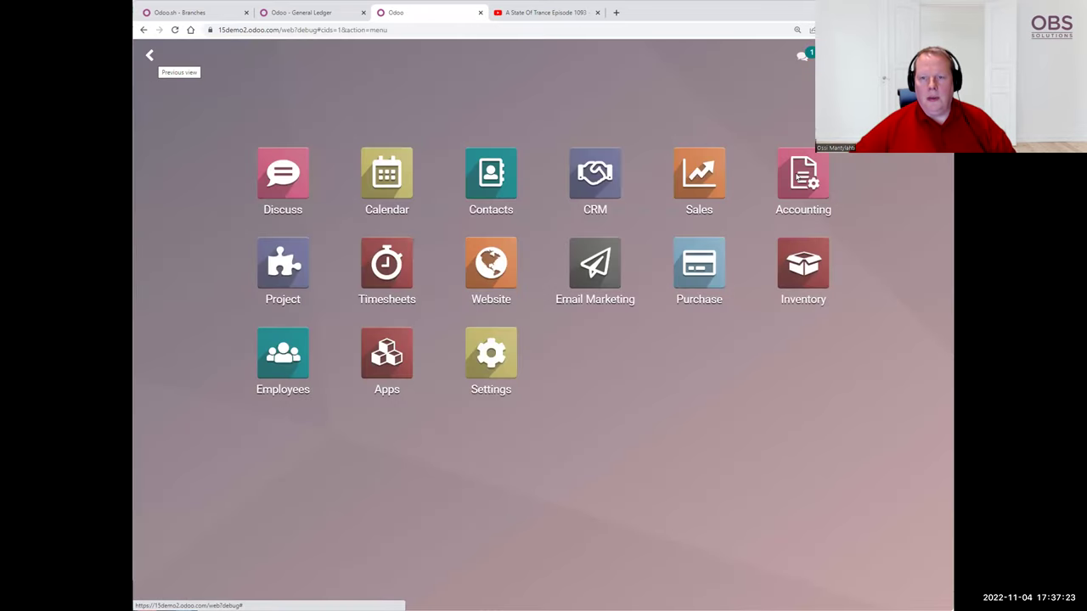
left_click(796, 176)
left_click(567, 378)
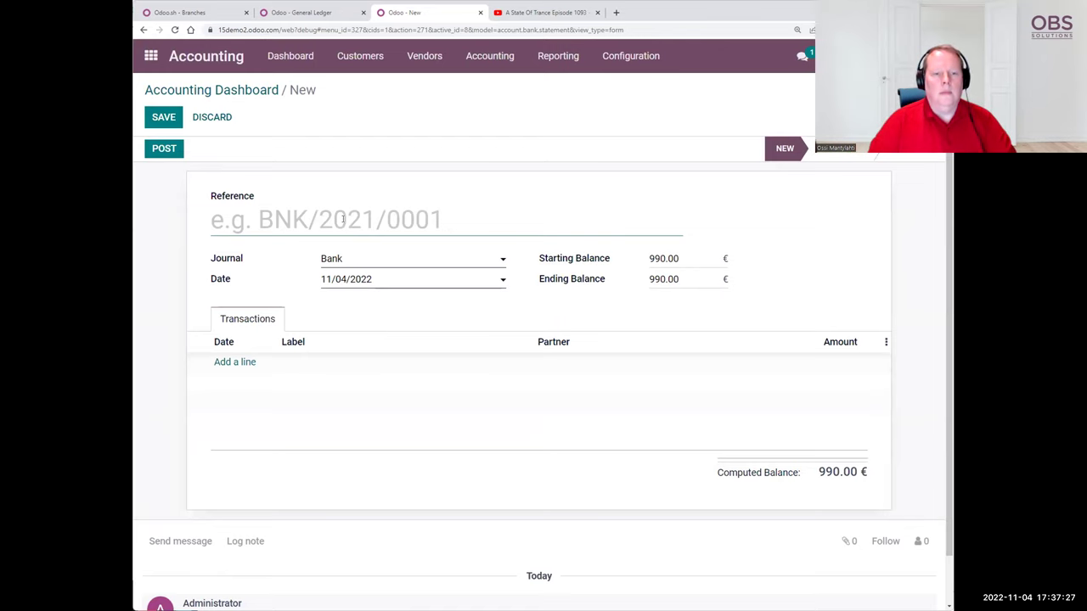
type("Pankki 2")
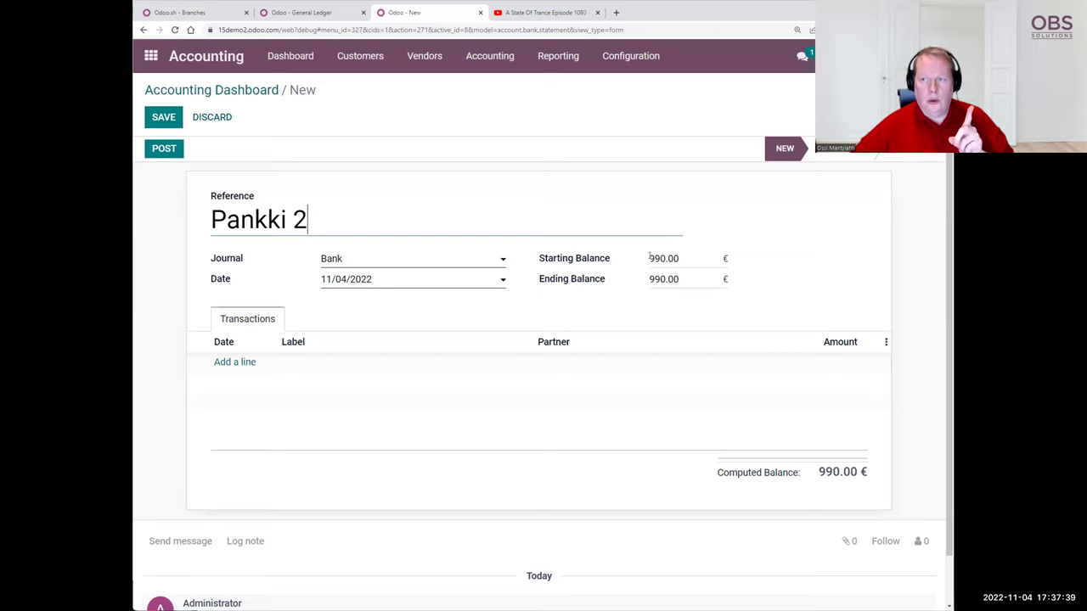
- Add a statement transaction labelled 123 and create Vendorin rahoittajafirma as its partner
left_click(240, 362)
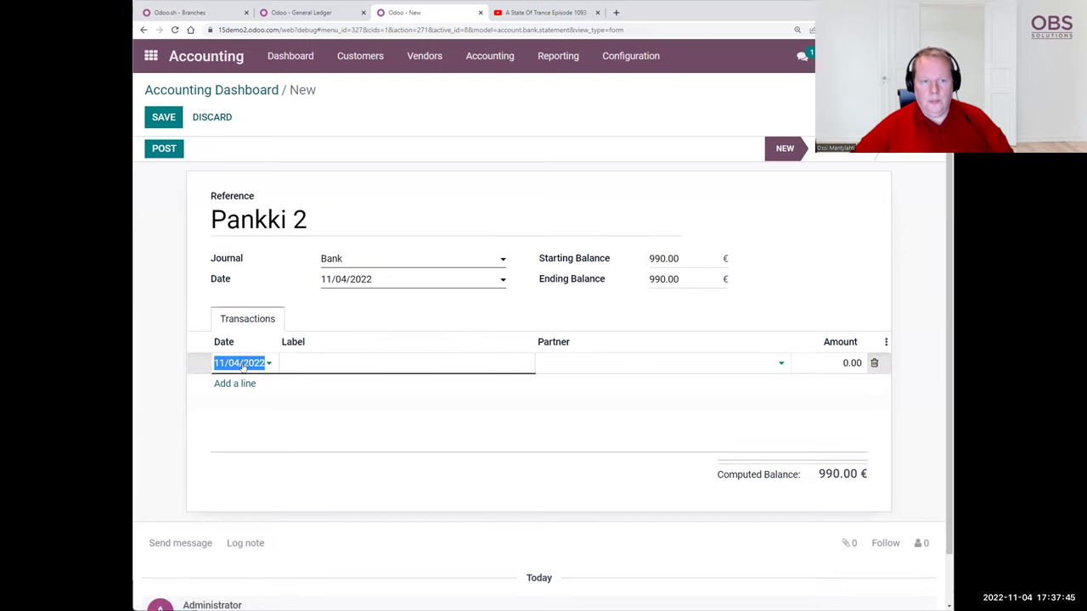
left_click(303, 355)
type("123")
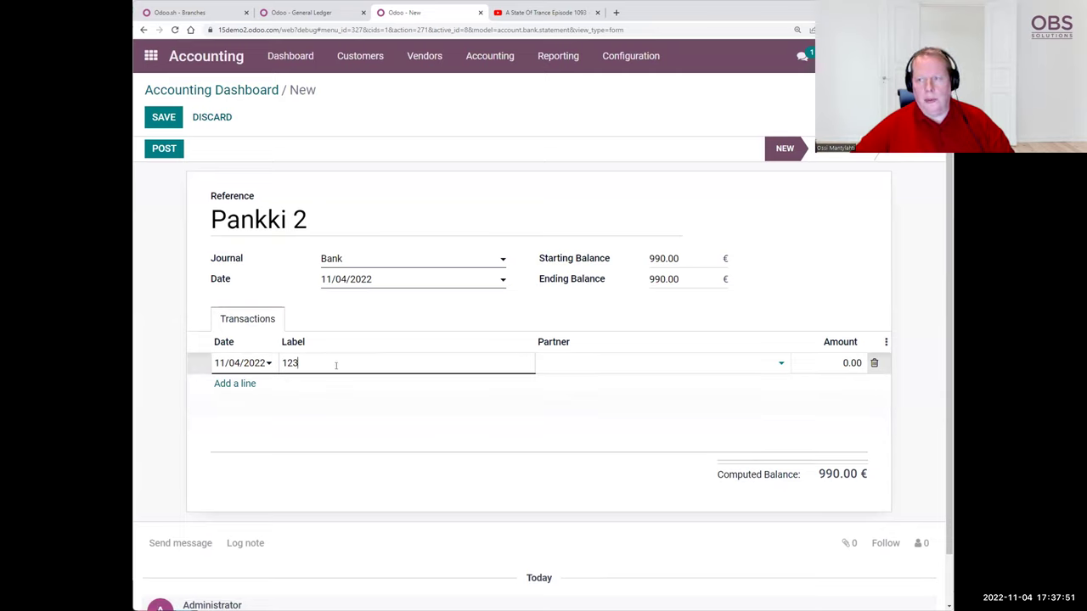
left_click(564, 365)
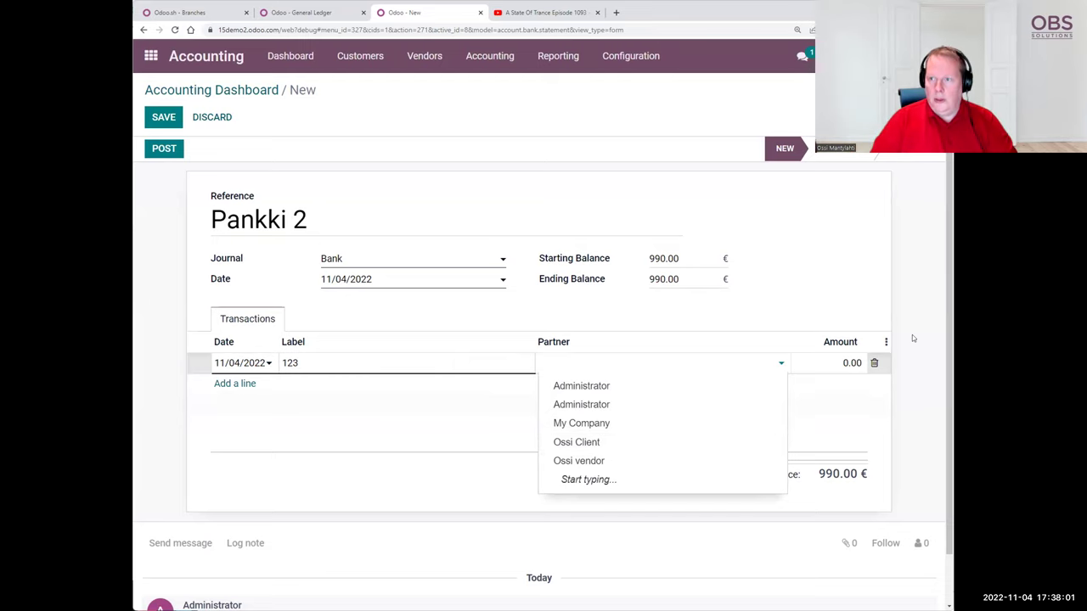
type("ndorin rahoittaja")
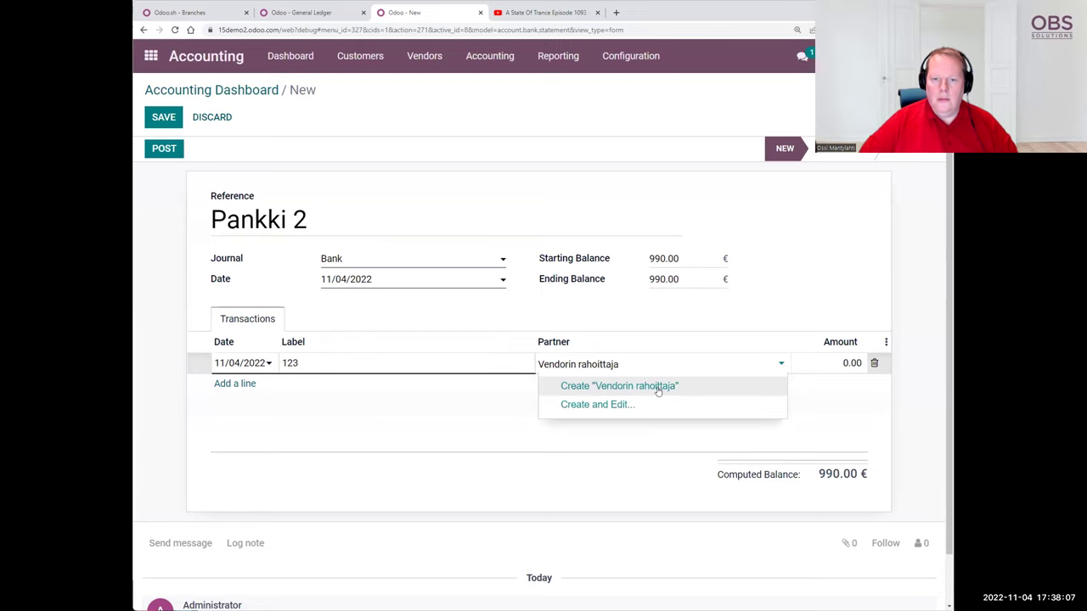
type("firma")
left_click(658, 389)
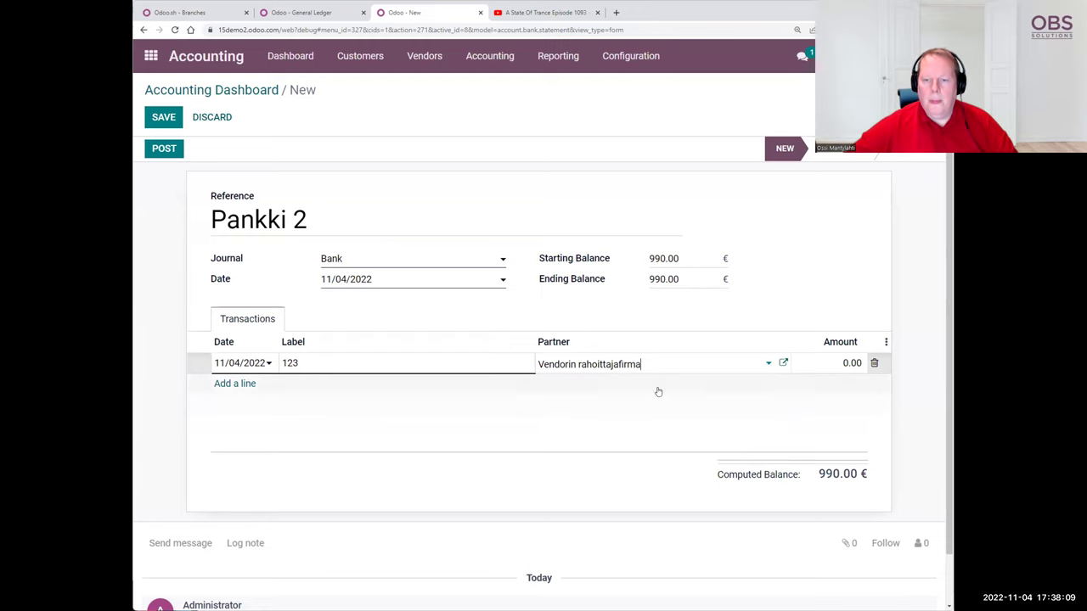
- Set the amount of statement transaction 123 to -30
left_click(822, 360)
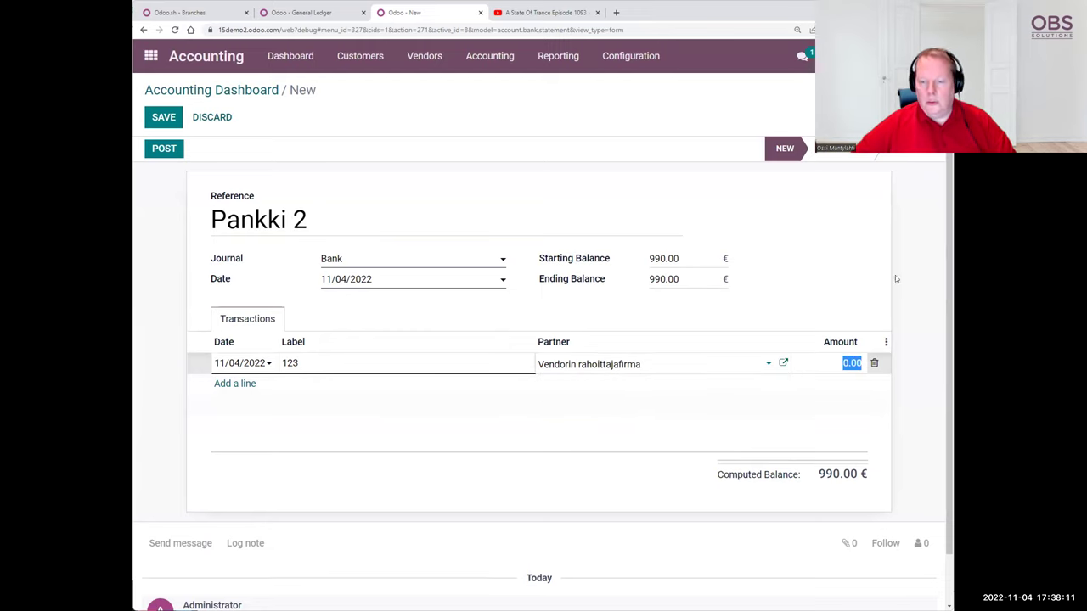
left_click(588, 363)
left_click(577, 364)
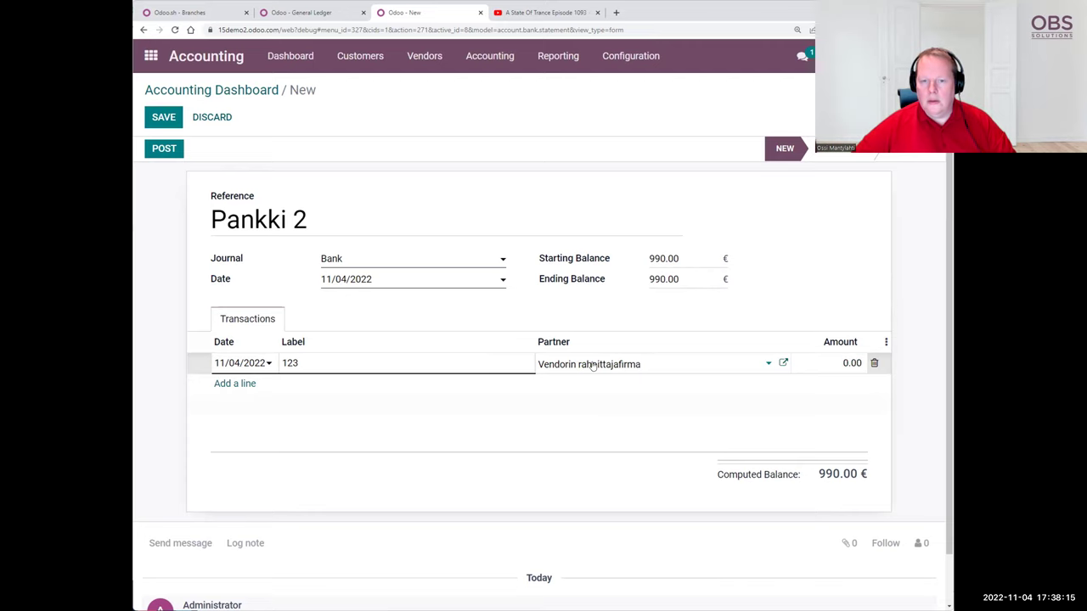
left_click(836, 358)
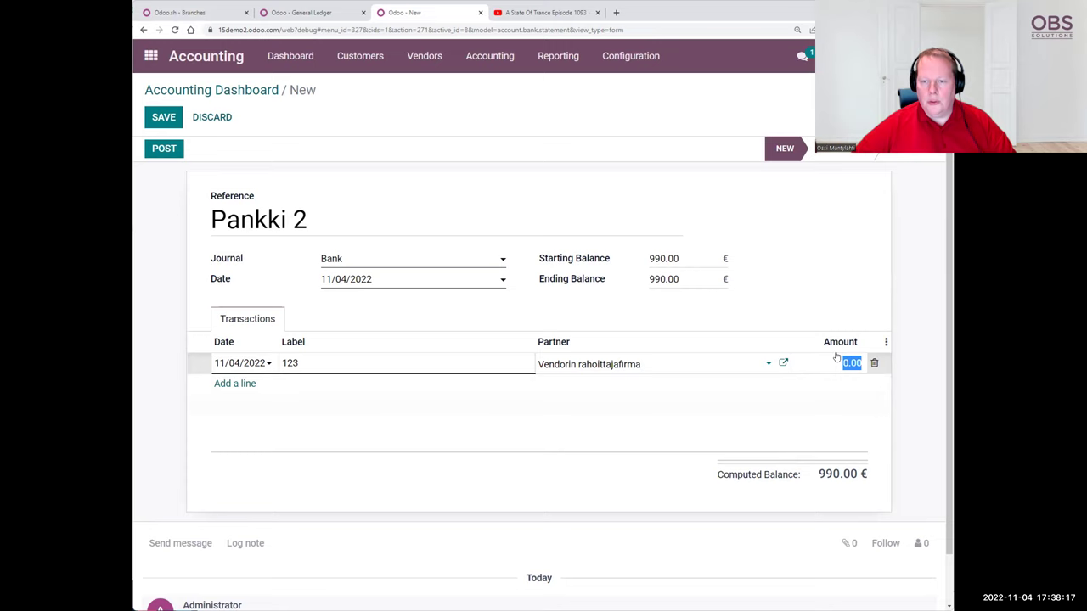
type("-30")
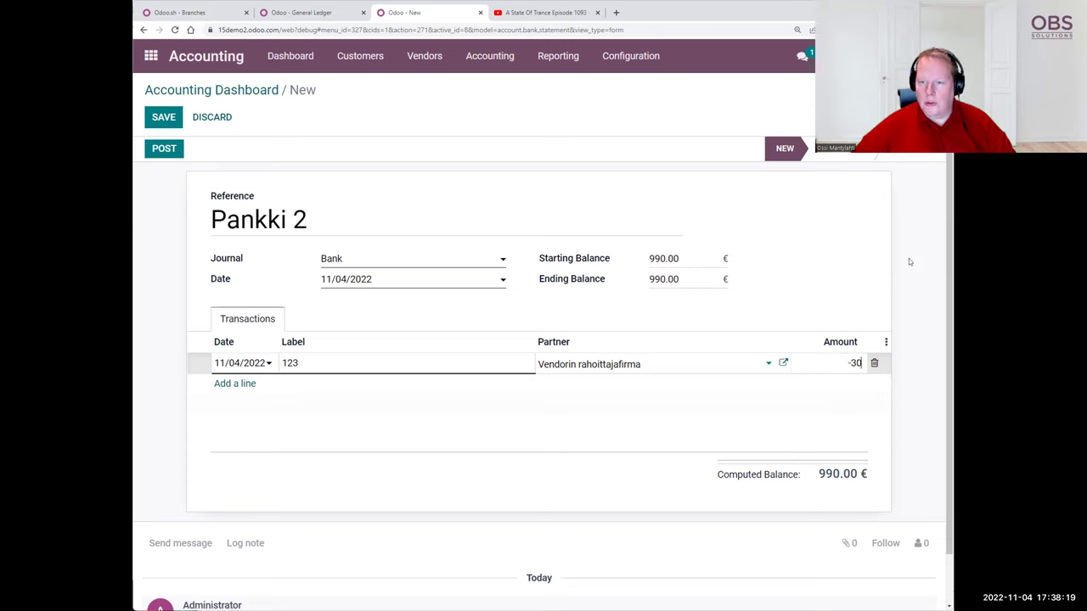
left_click(909, 261)
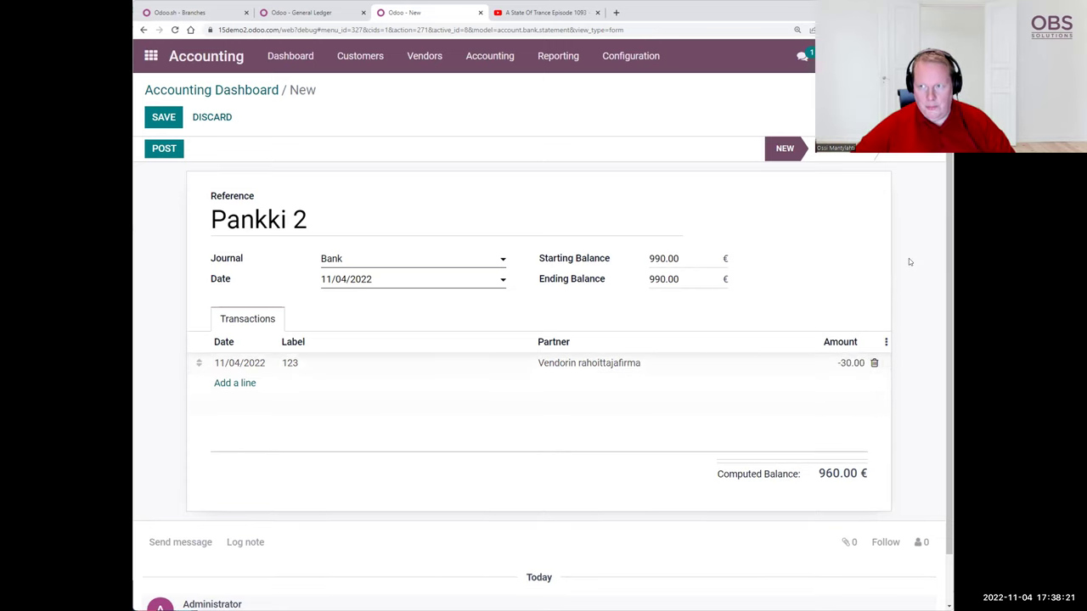
- Set the Pankki 2 statement's ending balance to 960.00 € in its new state and post the statement
left_click(167, 149)
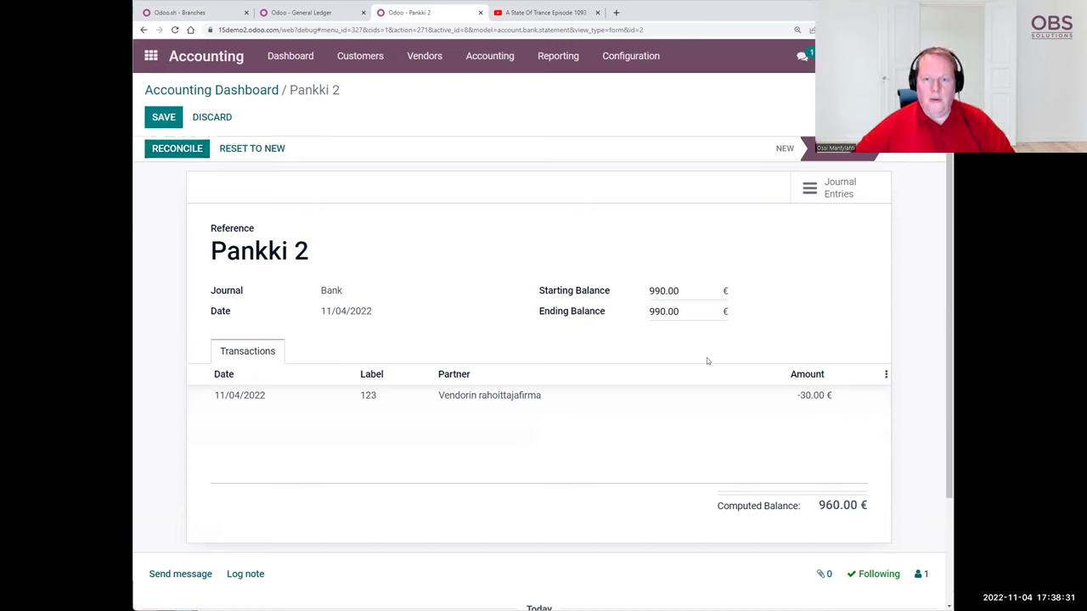
left_click(241, 150)
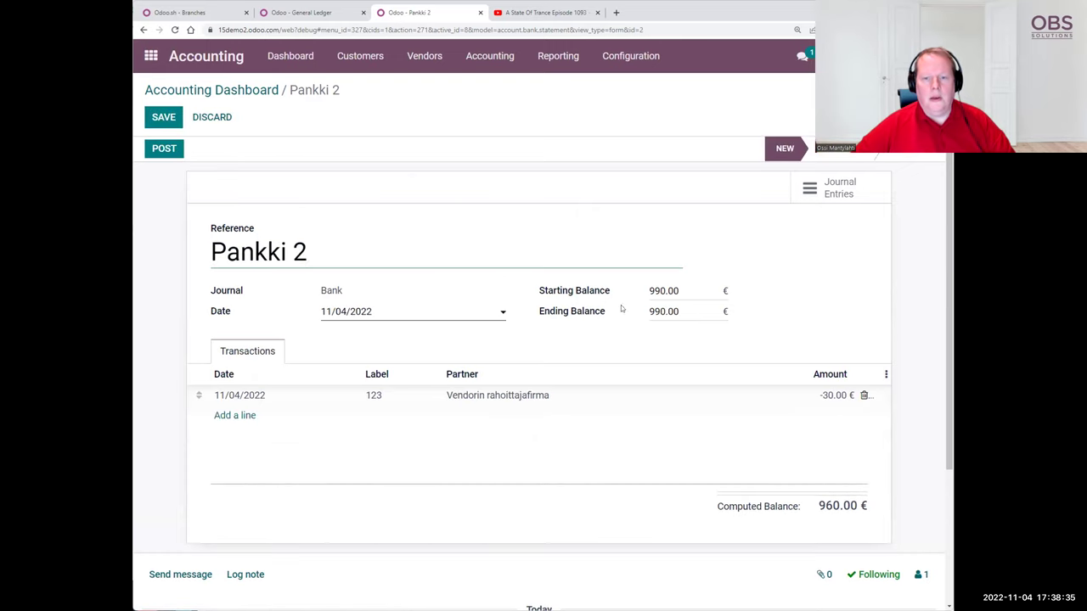
left_click(651, 312)
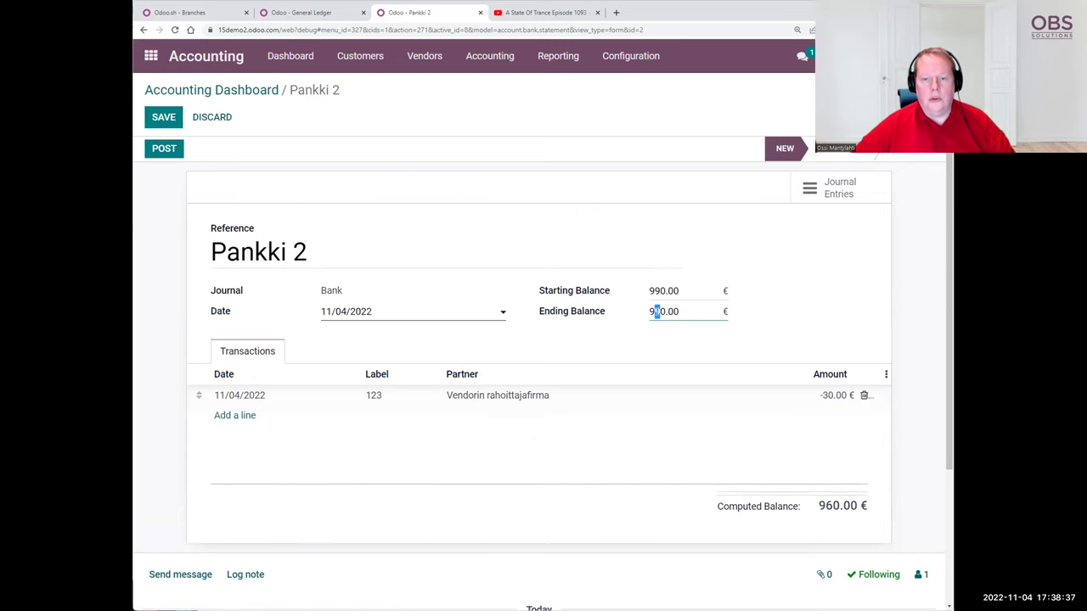
left_click(864, 324)
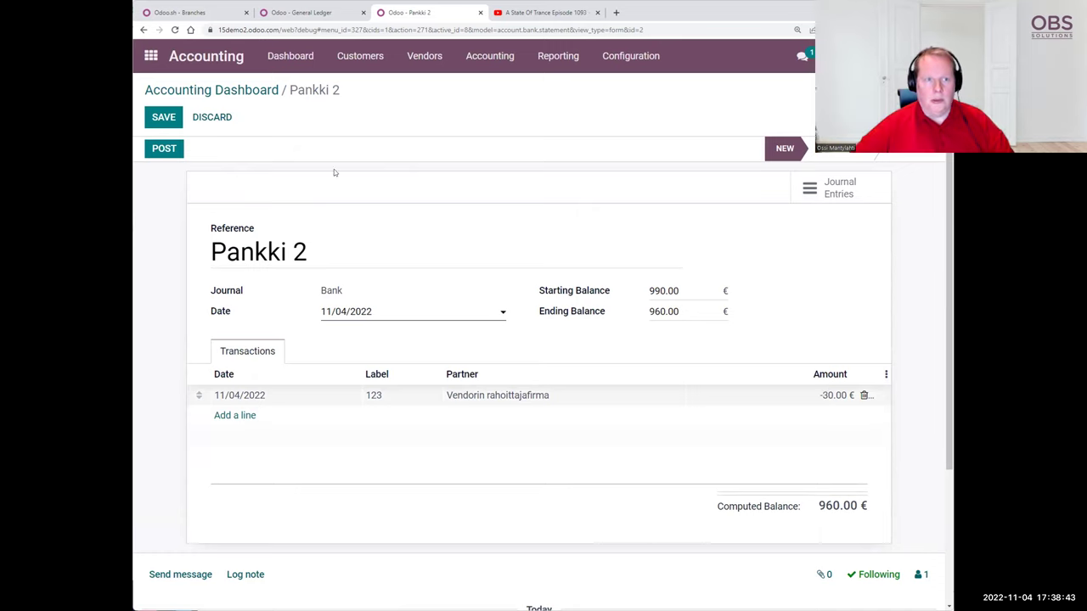
left_click(164, 148)
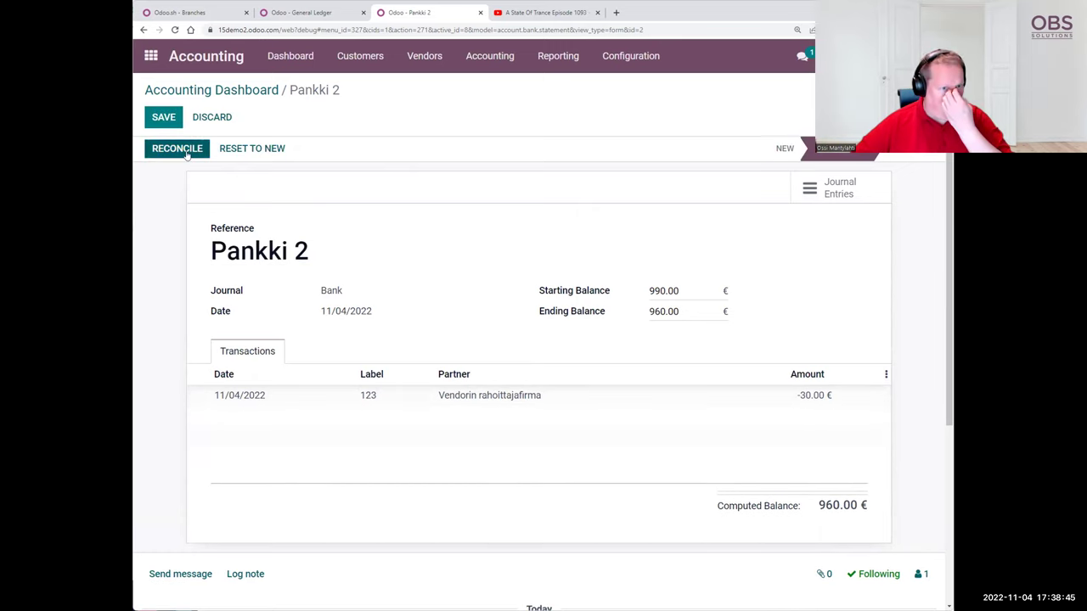
- Open the statement's reconciliation and change the transaction's partner from Vendorin rahoittajafirma to the vendor on the bill
left_click(177, 148)
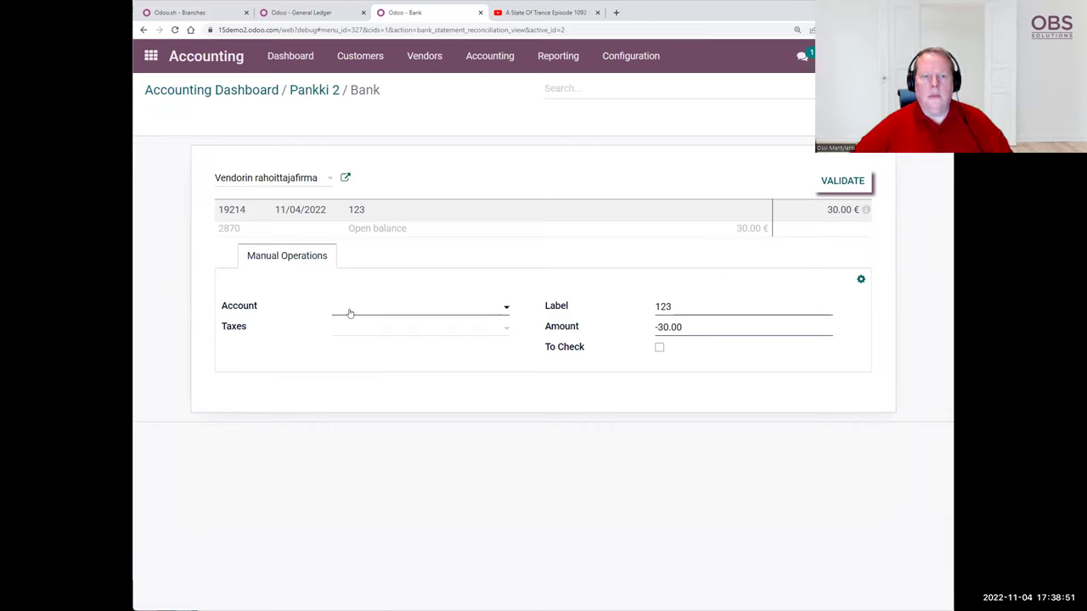
left_click(270, 177)
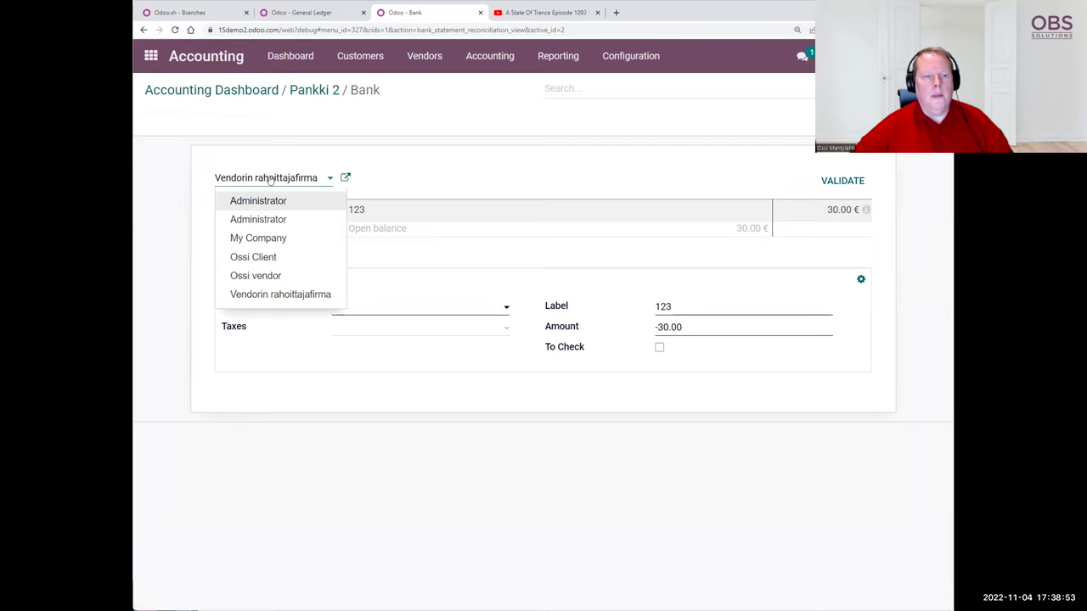
left_click(256, 275)
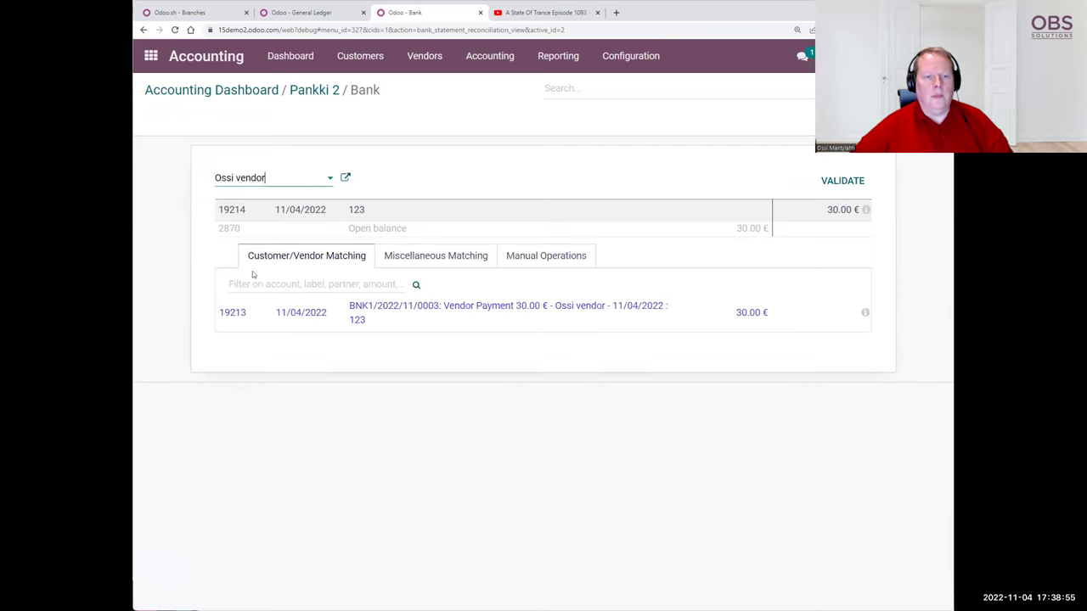
- Match the transaction with the 30.00 € vendor payment BNK1/2022/11/0003, validate the reconciliation and close the statement
left_click(325, 313)
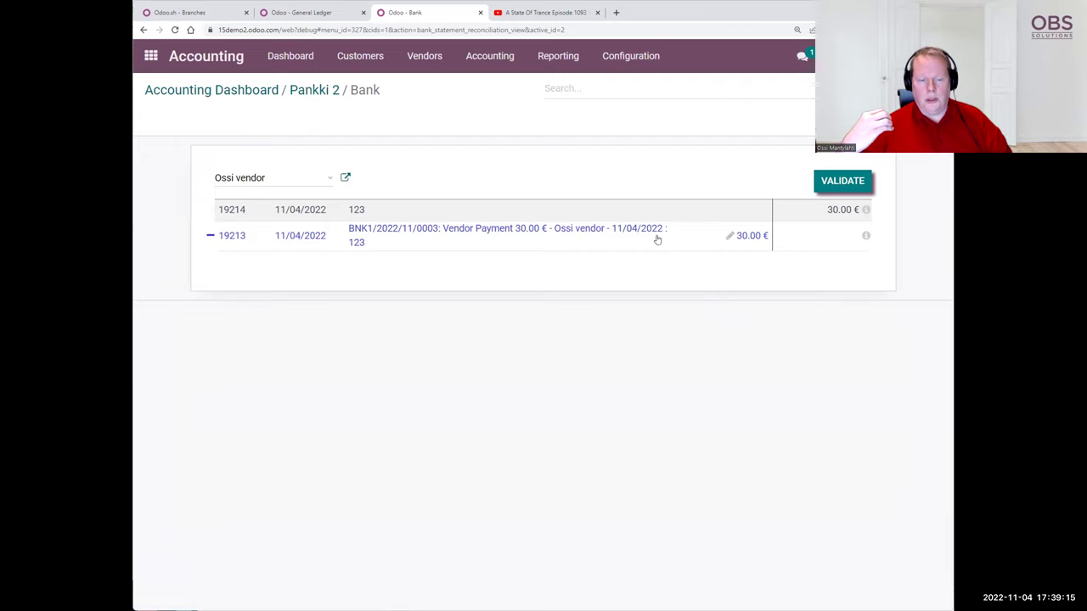
left_click(833, 179)
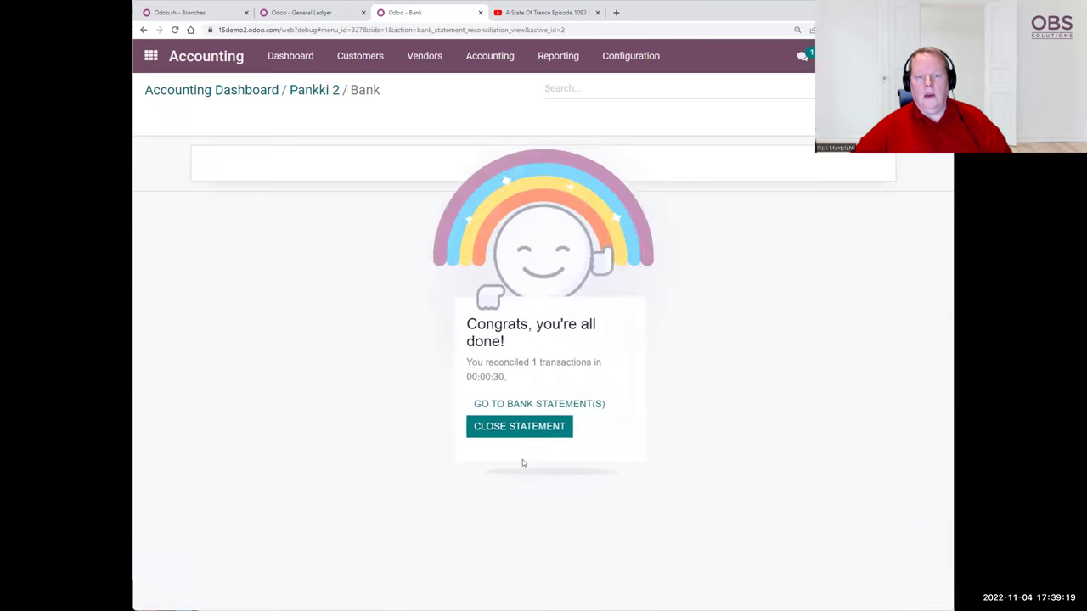
left_click(505, 430)
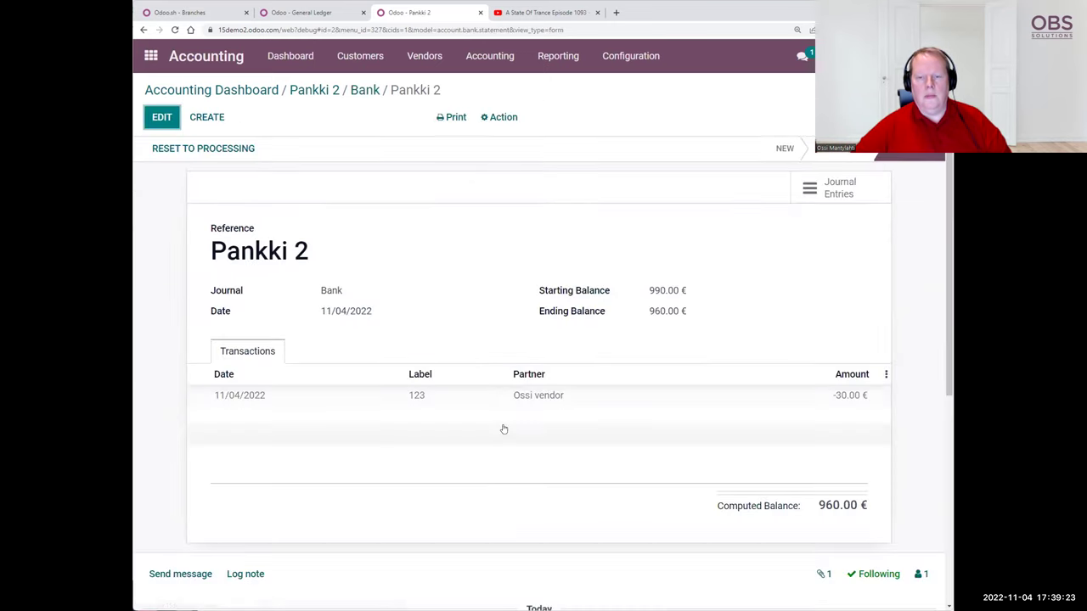
- Reload the General Ledger to examine the account balances after billing, paying and reconciling the second purchase
left_click(298, 13)
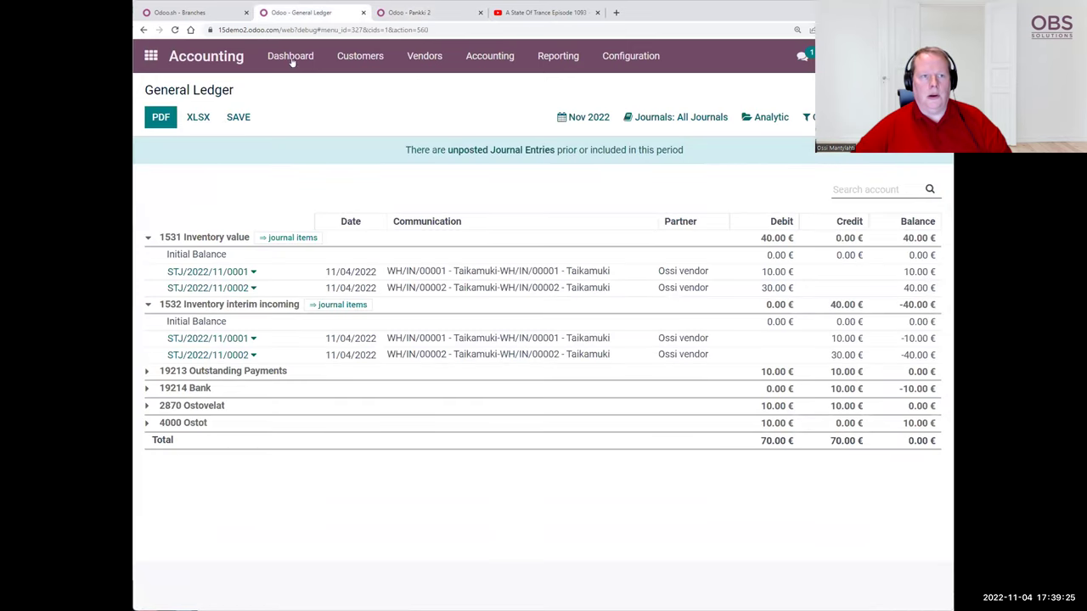
left_click(175, 30)
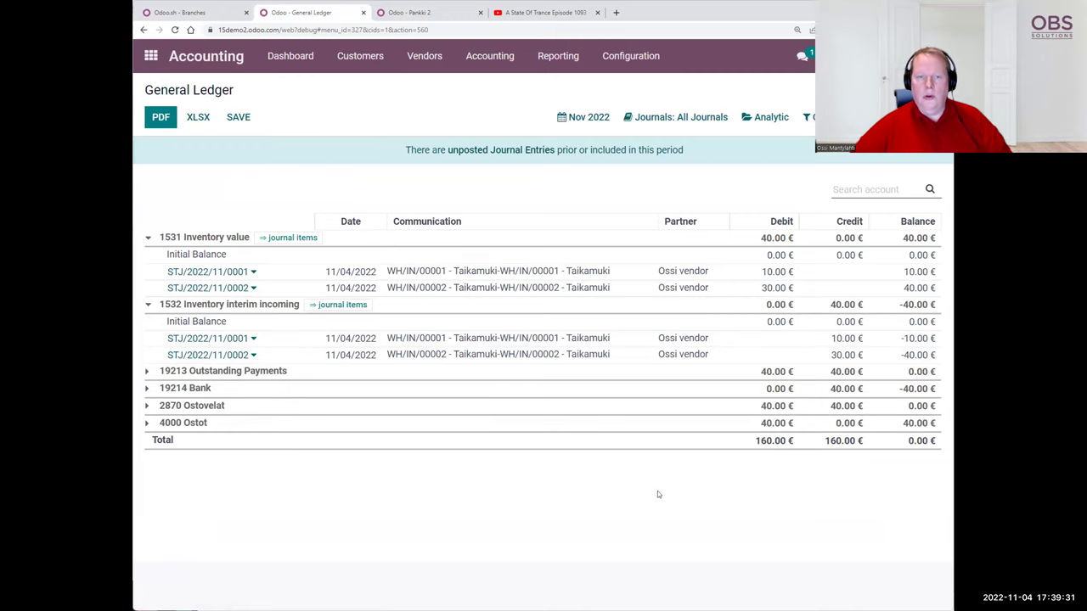
- Expand the 19214 Bank, 19213 Outstanding Payments, 4000 Ostot and 2870 Ostovelat accounts in the General Ledger to examine their entries
left_click(149, 391)
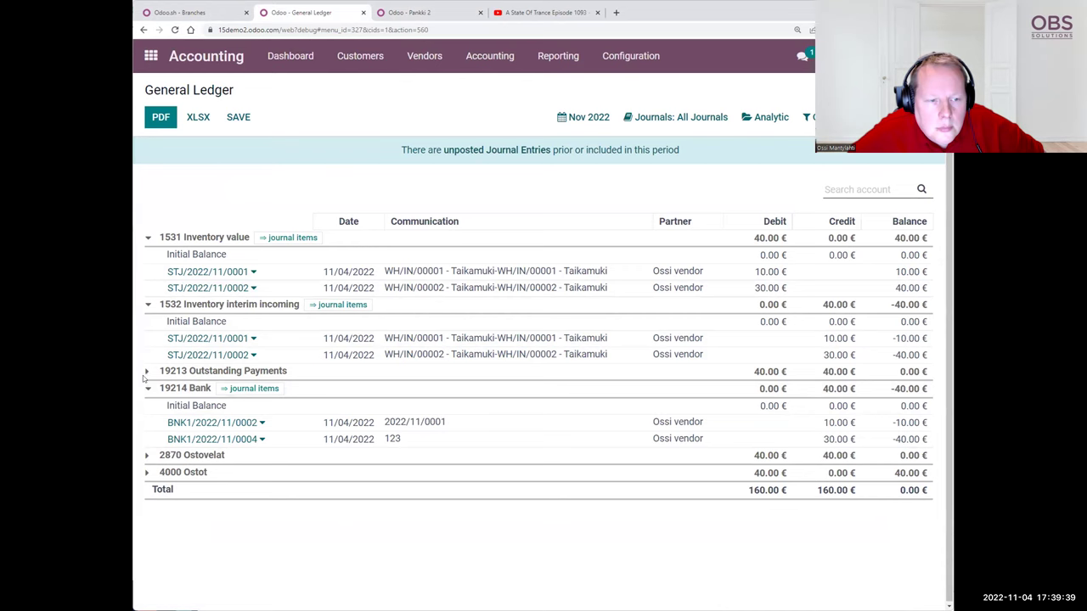
left_click(150, 371)
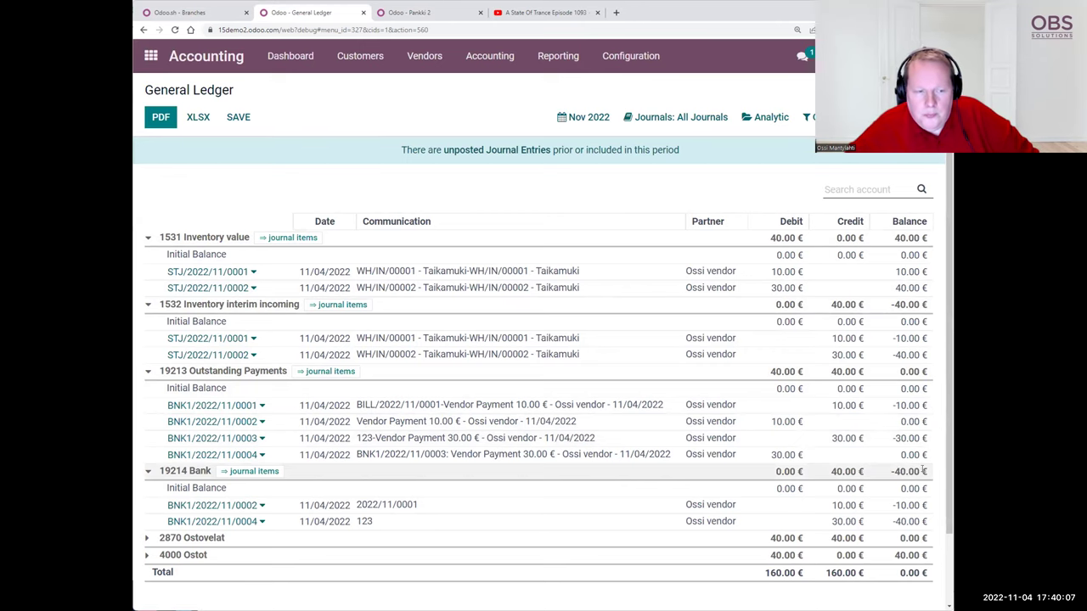
left_click(146, 555)
left_click(146, 539)
scroll(170, 492, "down", 3)
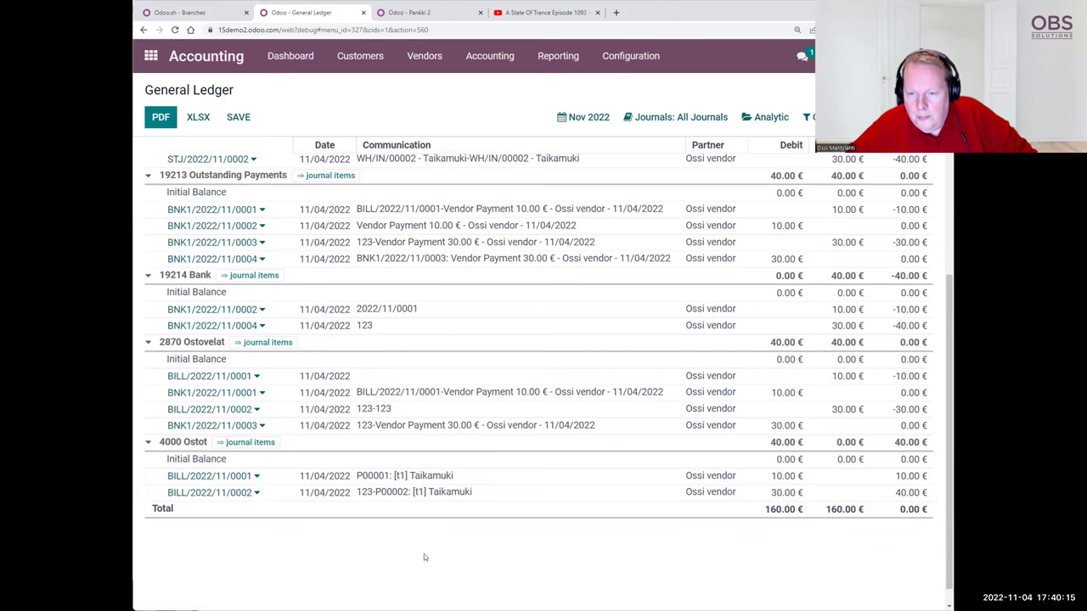
scroll(357, 549, "up", 3)
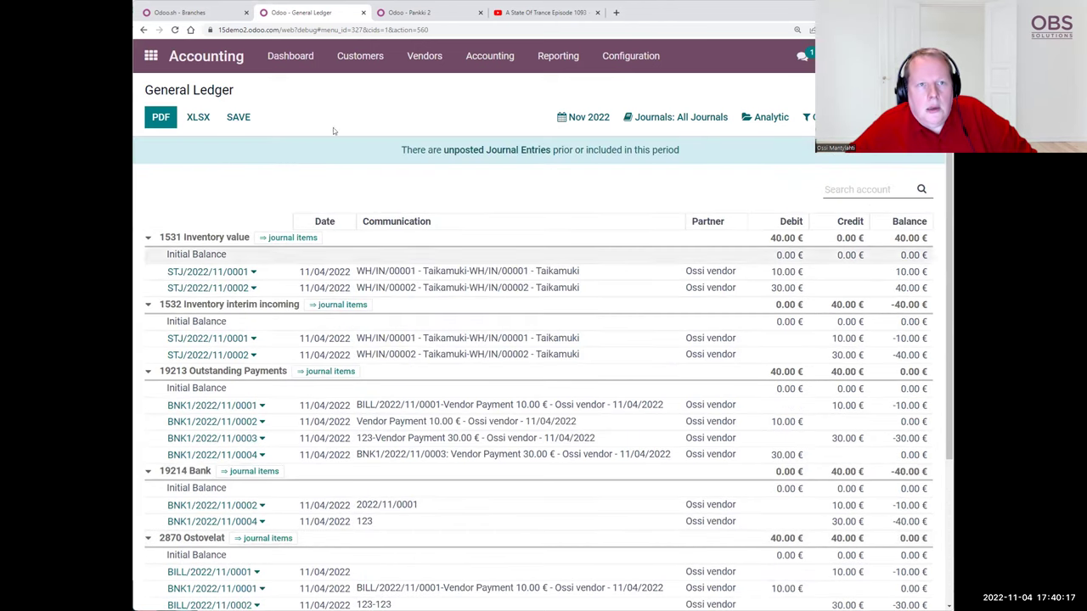
- Switch from the Pankki 2 statement to the Sales app and set the company data's country to Finland
left_click(423, 15)
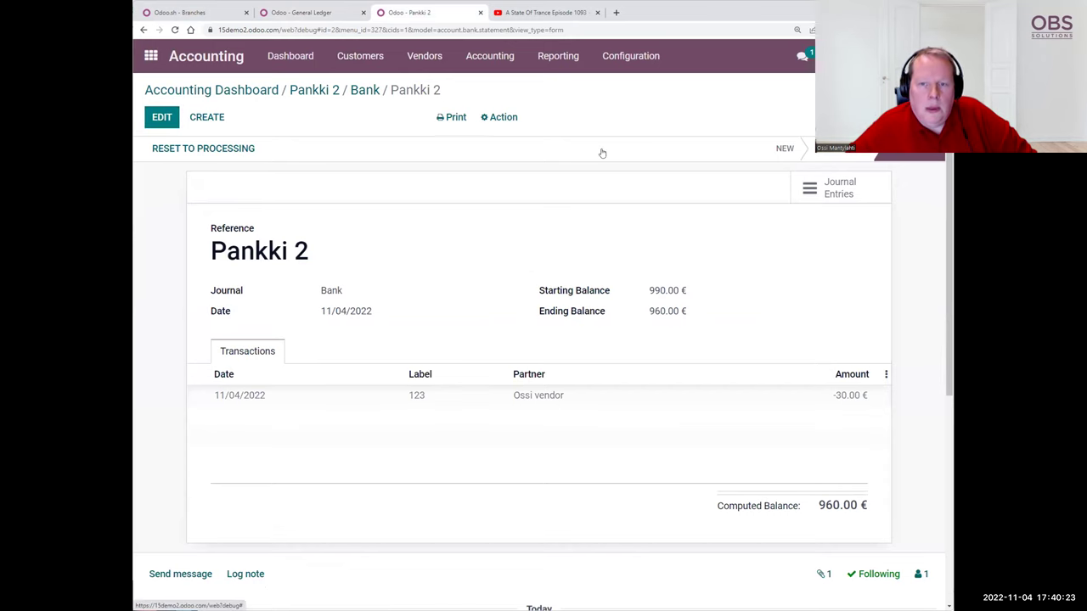
left_click(151, 55)
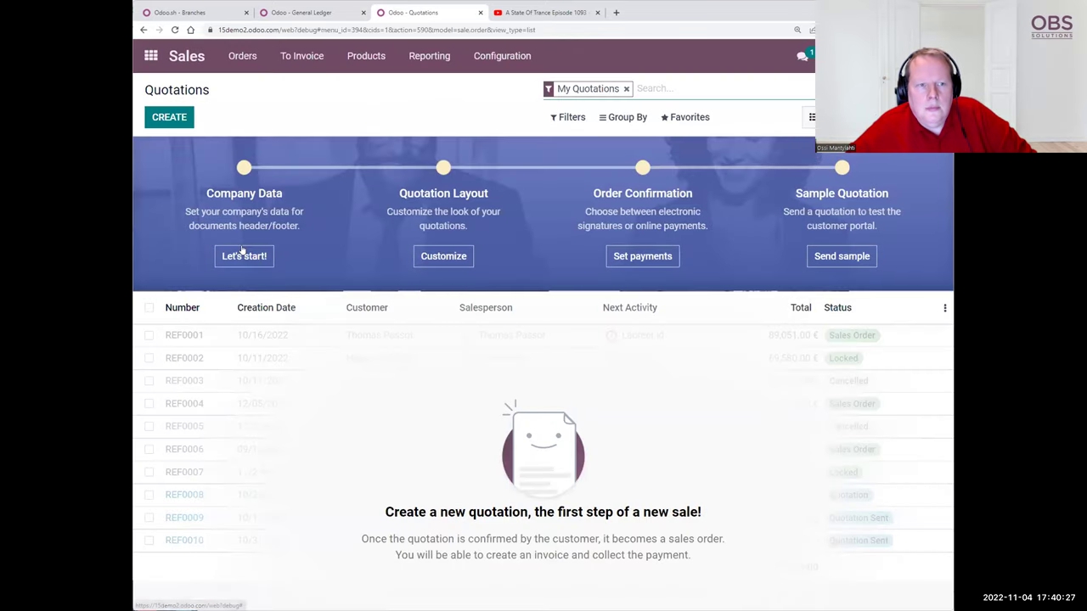
left_click(238, 257)
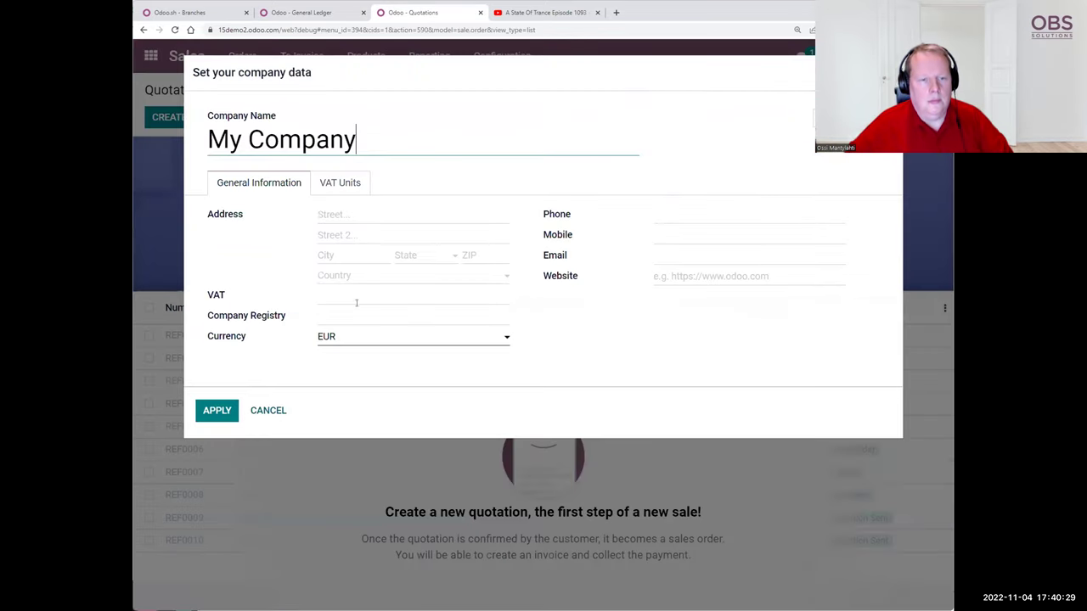
left_click(339, 277)
type("fin")
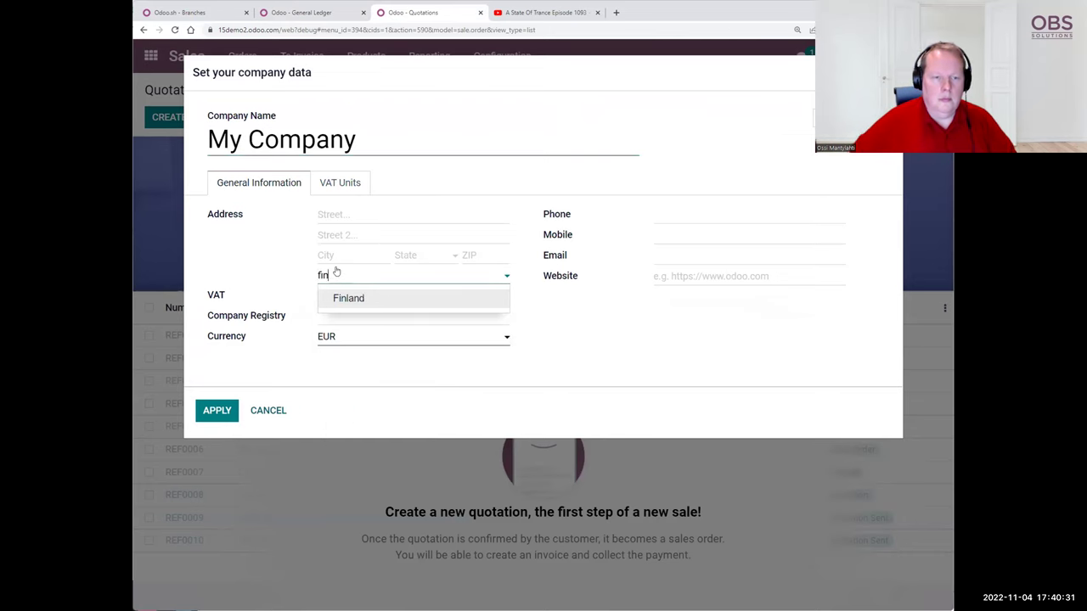
left_click(354, 300)
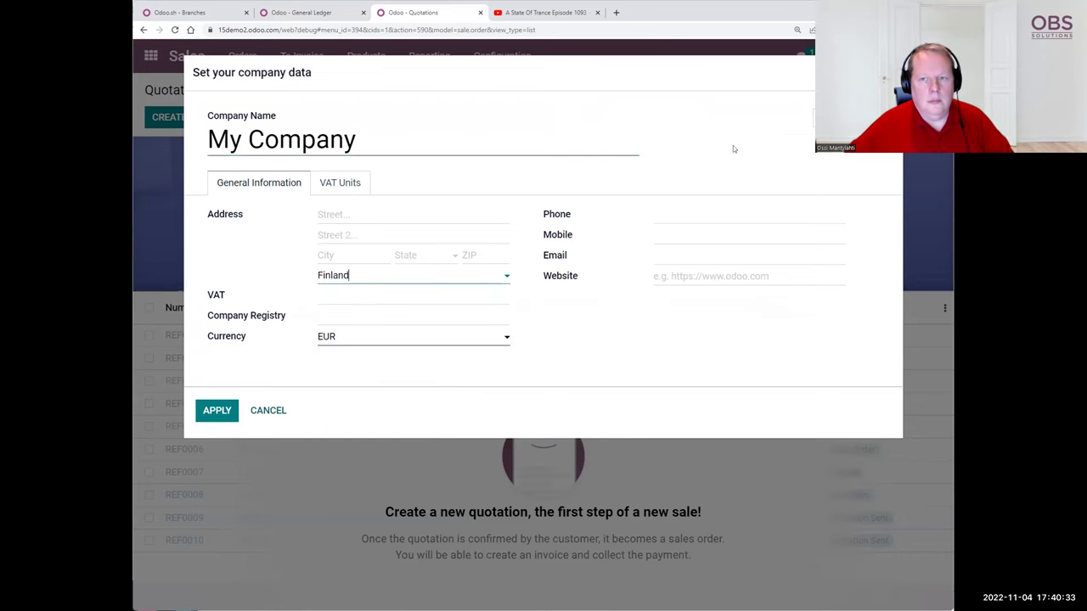
left_click(218, 408)
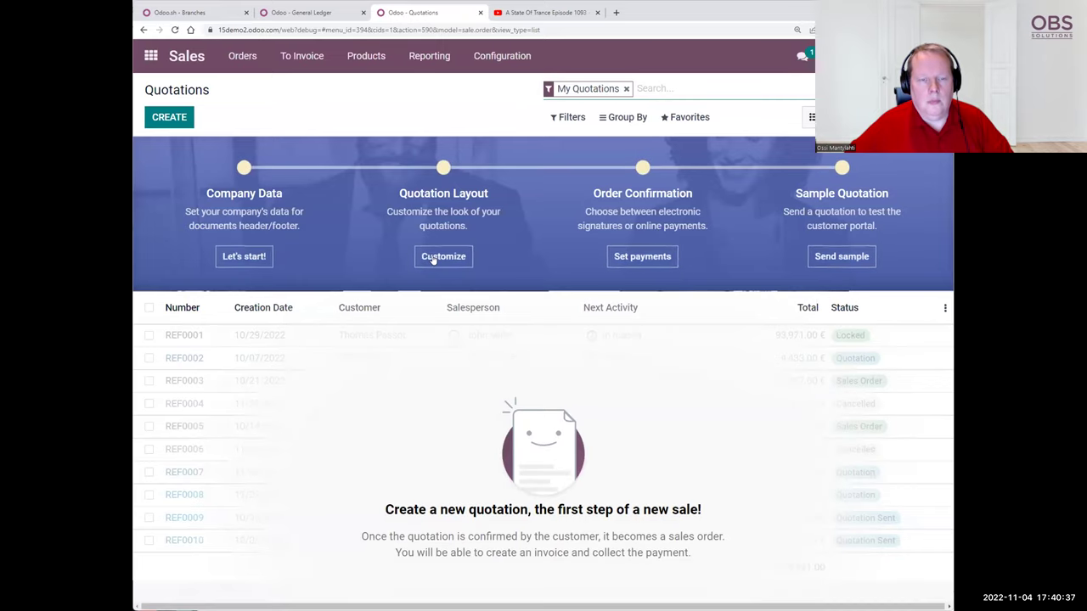
- Complete the quotation layout setup and remove the configuration panel from the quotations list
left_click(455, 257)
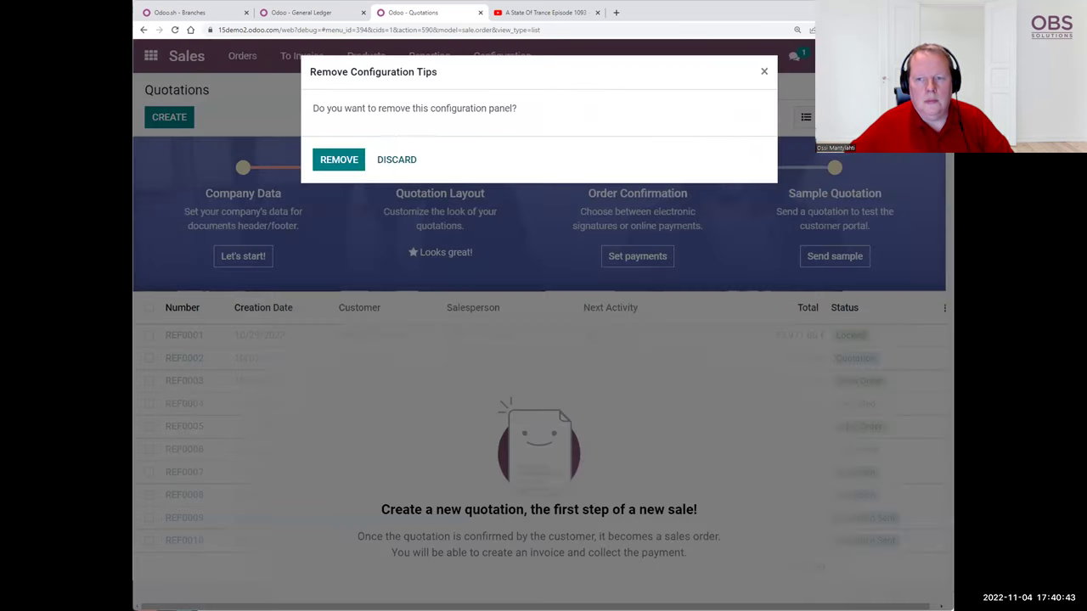
left_click(339, 159)
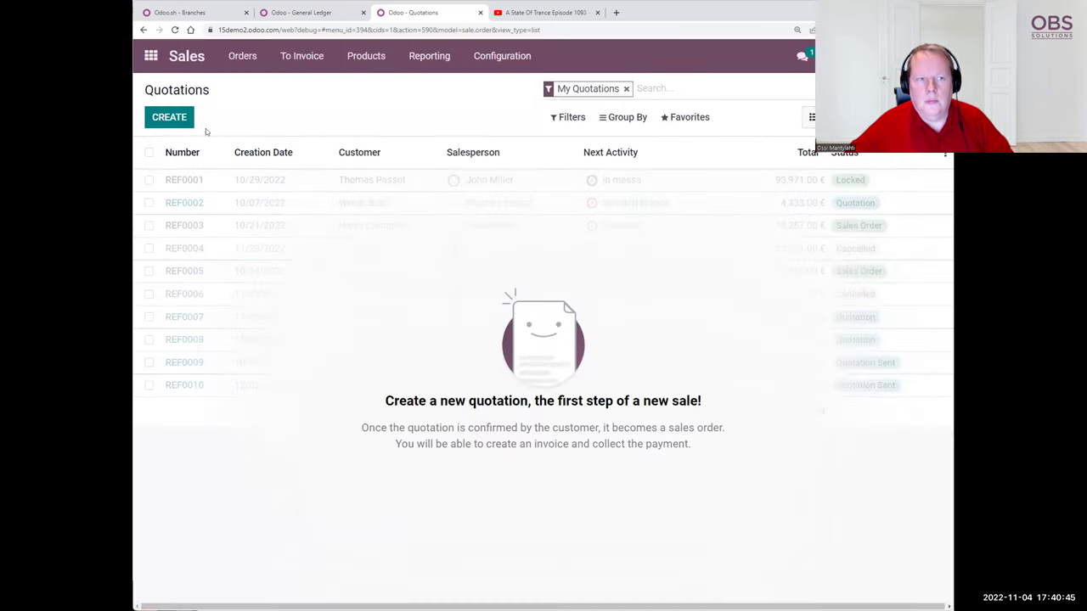
- Create a quotation for the demo client with the expiration date 11/04/2022
left_click(170, 117)
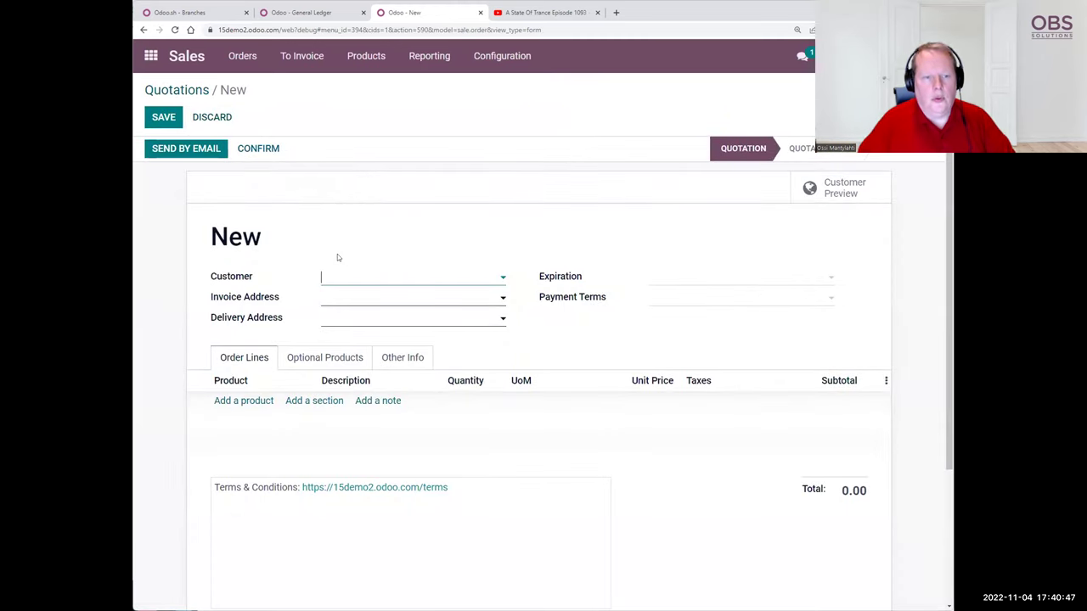
type("ossi c")
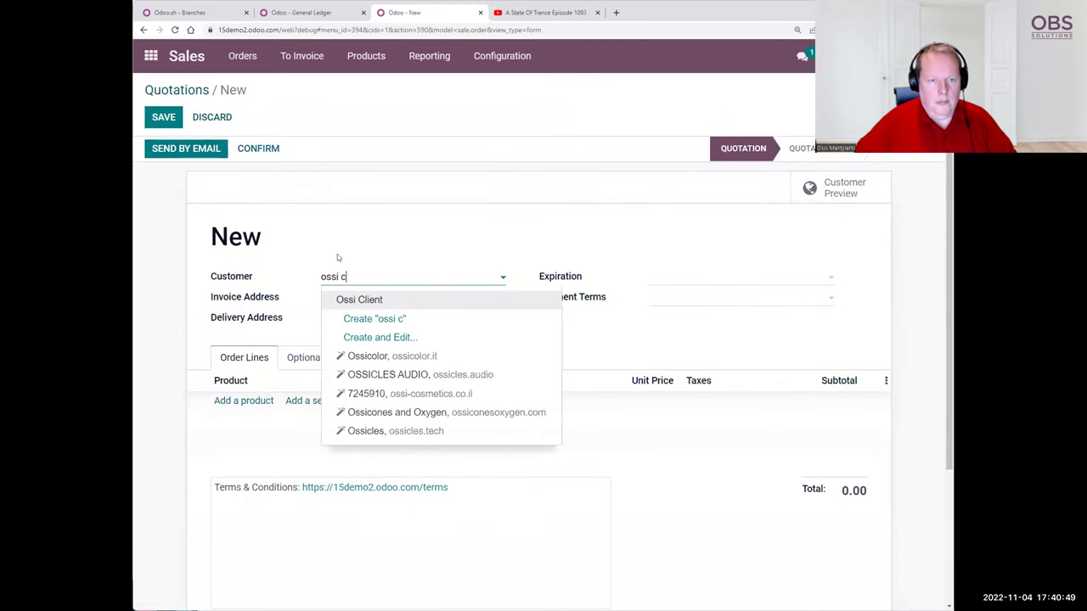
left_click(387, 299)
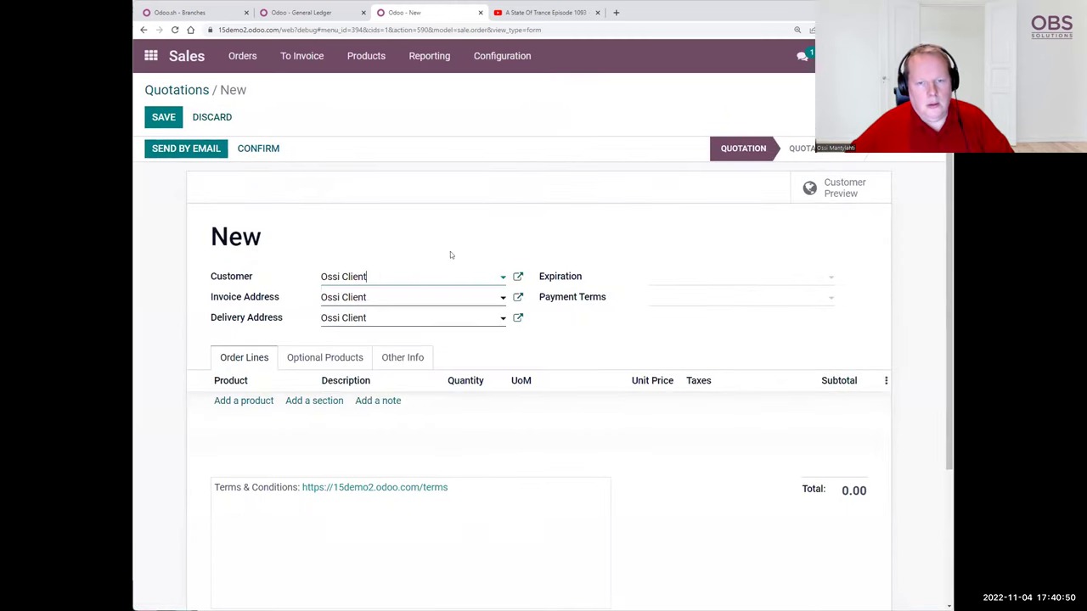
left_click(708, 283)
left_click(812, 360)
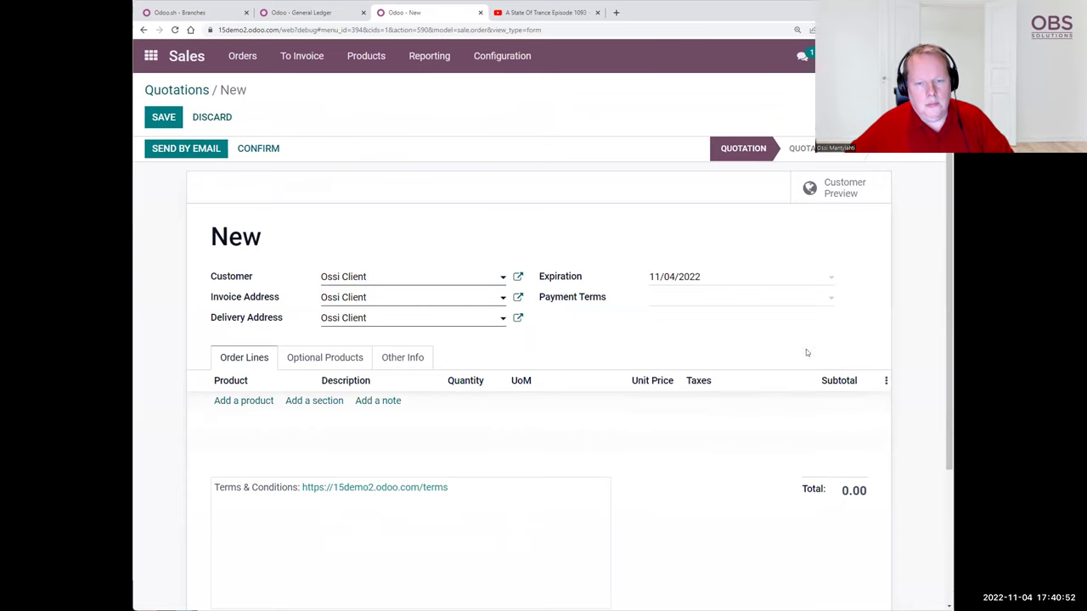
- Add one unit of [t1] Taikamuki at a unit price of 200.00 without the 24% tax, and confirm the quotation
left_click(245, 403)
type("ta")
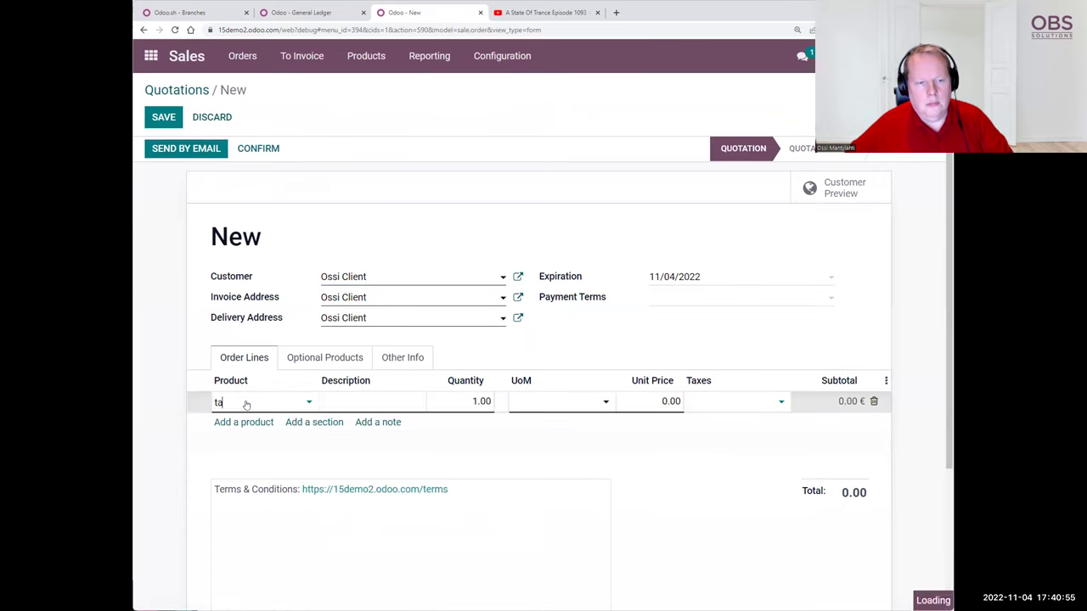
key("Return")
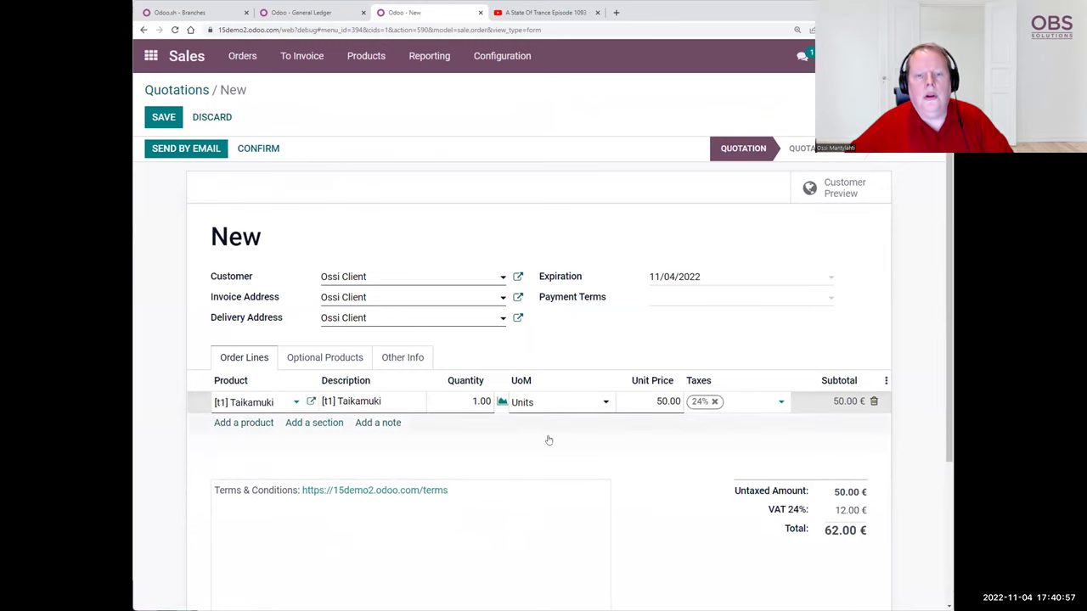
left_click(644, 401)
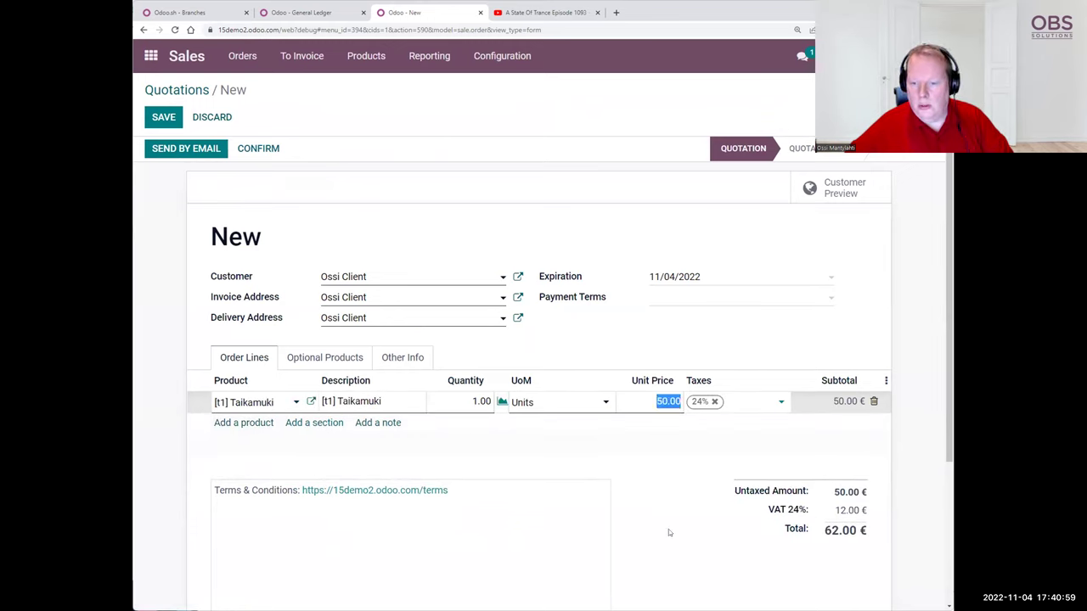
type("200")
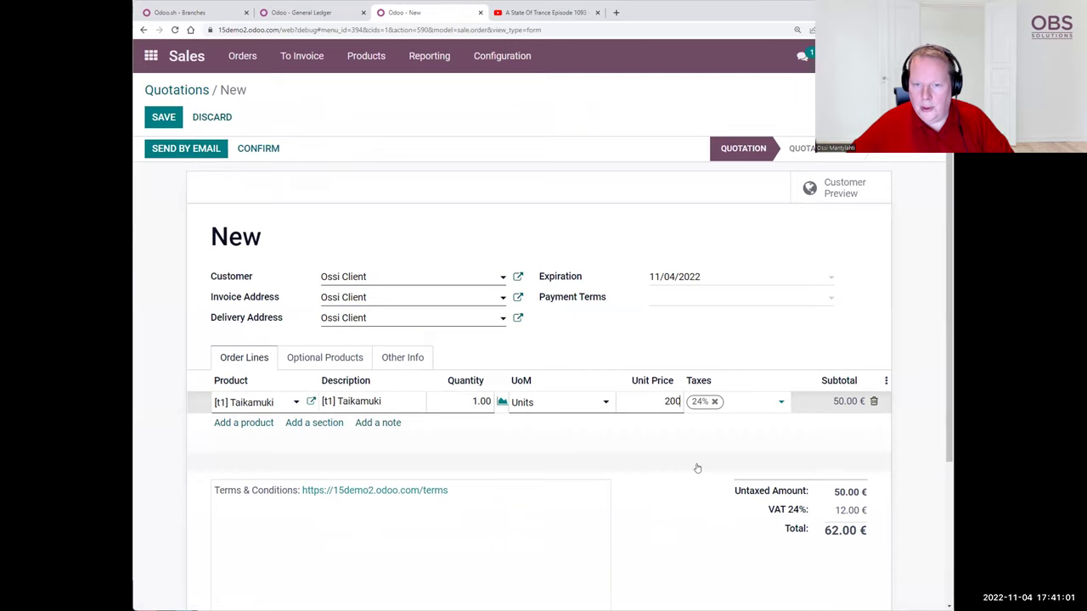
left_click(715, 402)
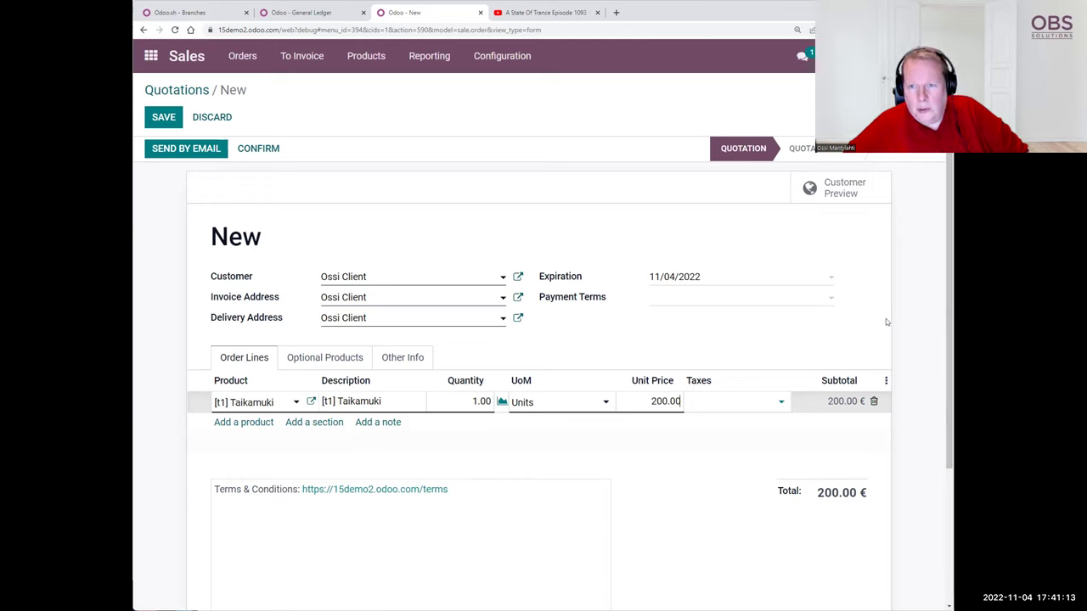
left_click(216, 176)
left_click(257, 148)
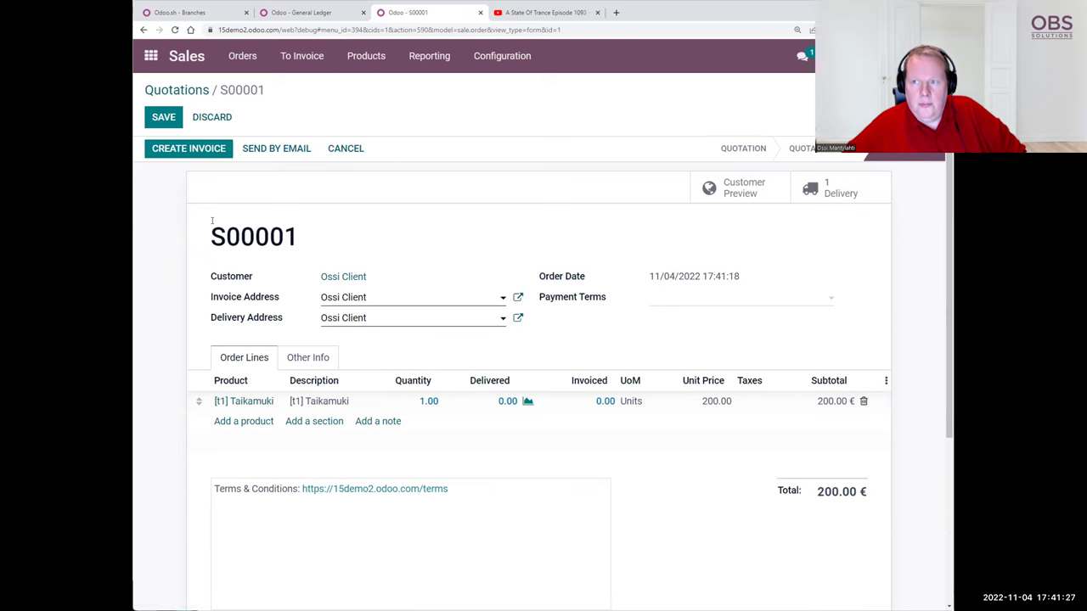
- Reload the General Ledger and collapse the bank, payables, purchases and outstanding payments accounts to check for postings from the confirmed sales order
left_click(292, 13)
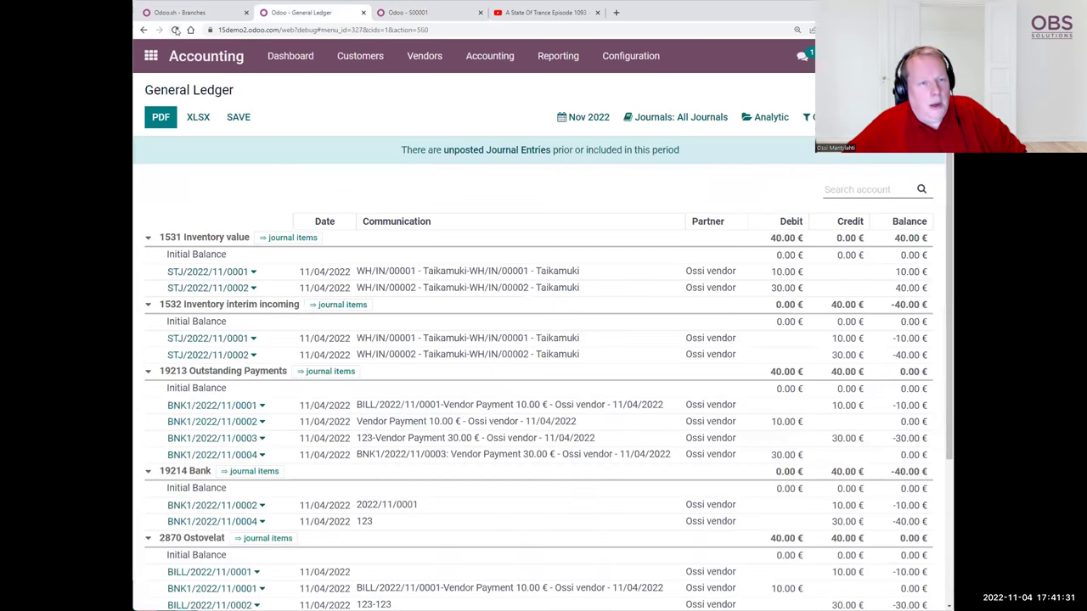
left_click(176, 30)
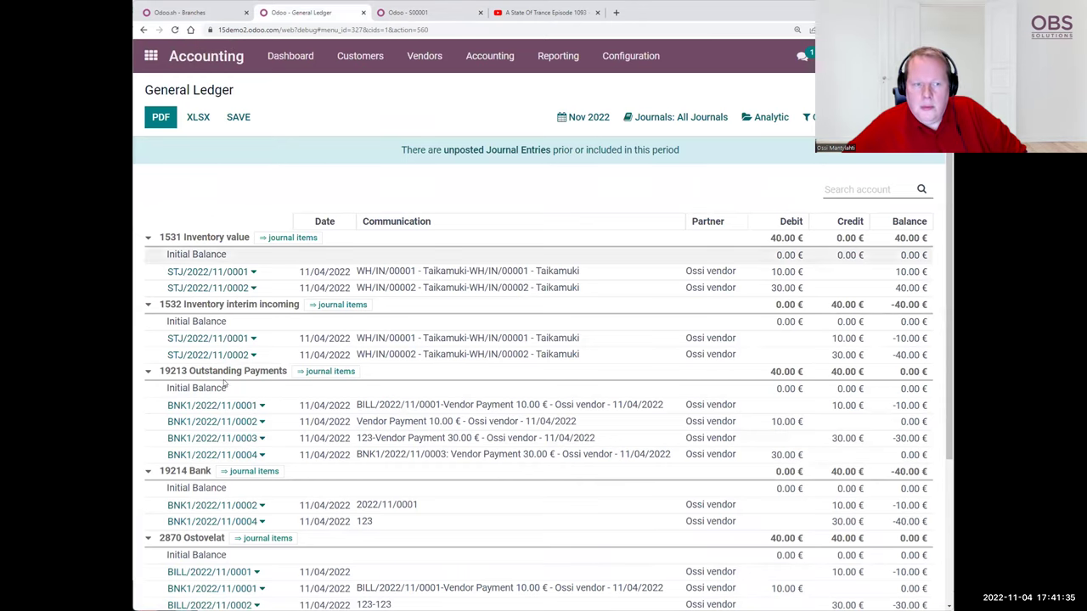
left_click(148, 472)
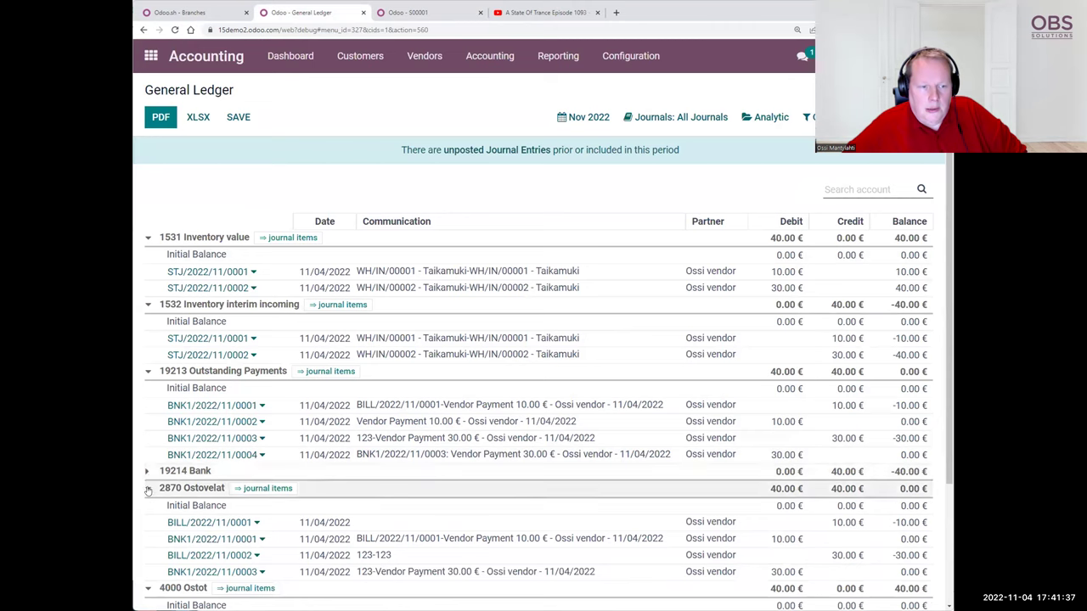
left_click(147, 488)
left_click(148, 505)
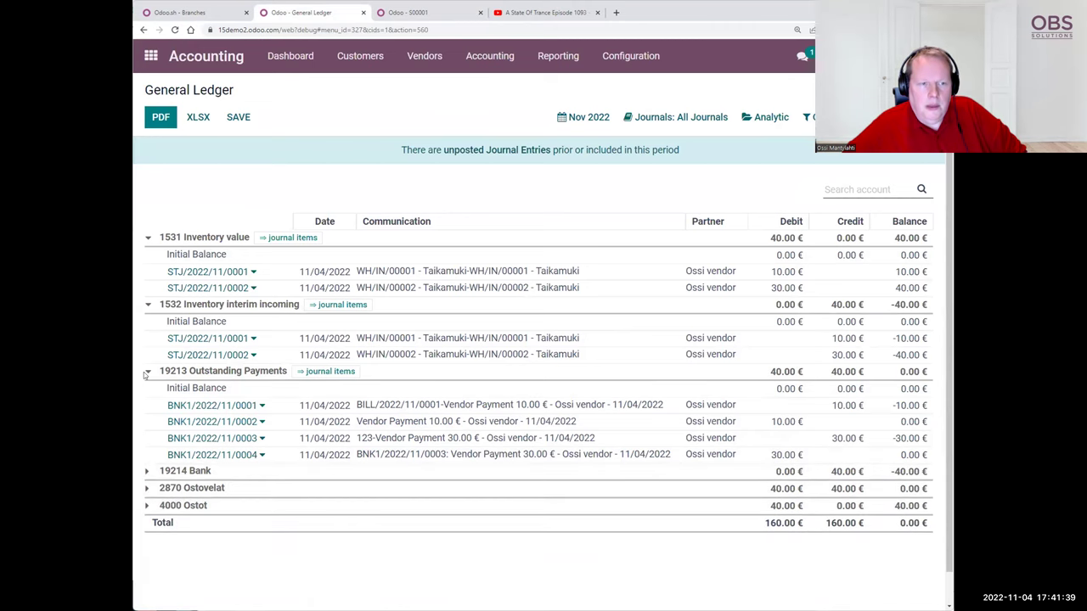
left_click(148, 371)
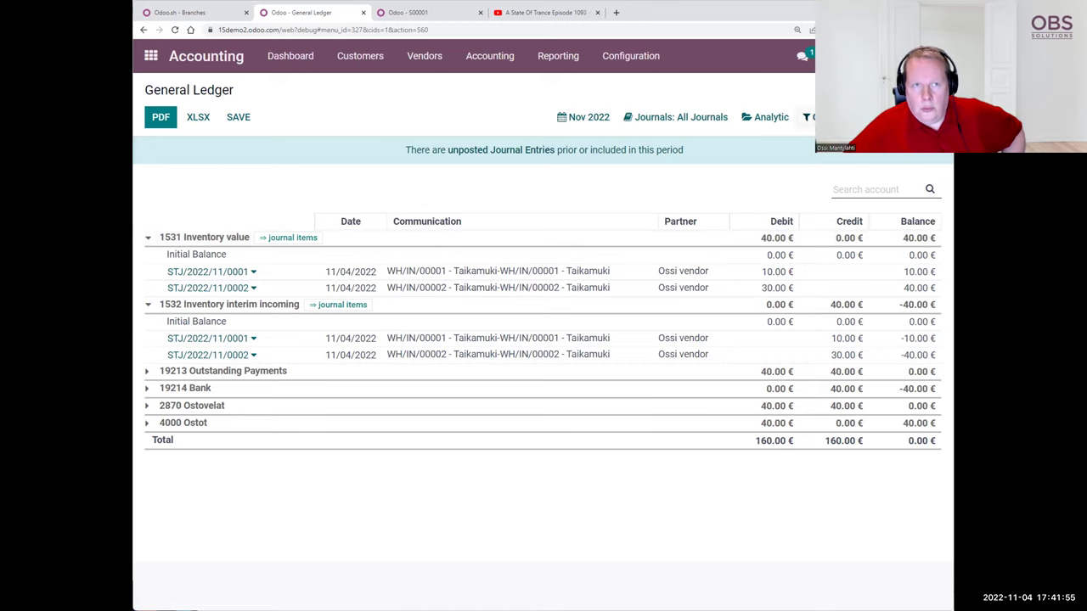
- Open the delivery of sales order S00001, set the done quantity of Taikamuki to 1 and validate the delivery
key("ctrl+Tab")
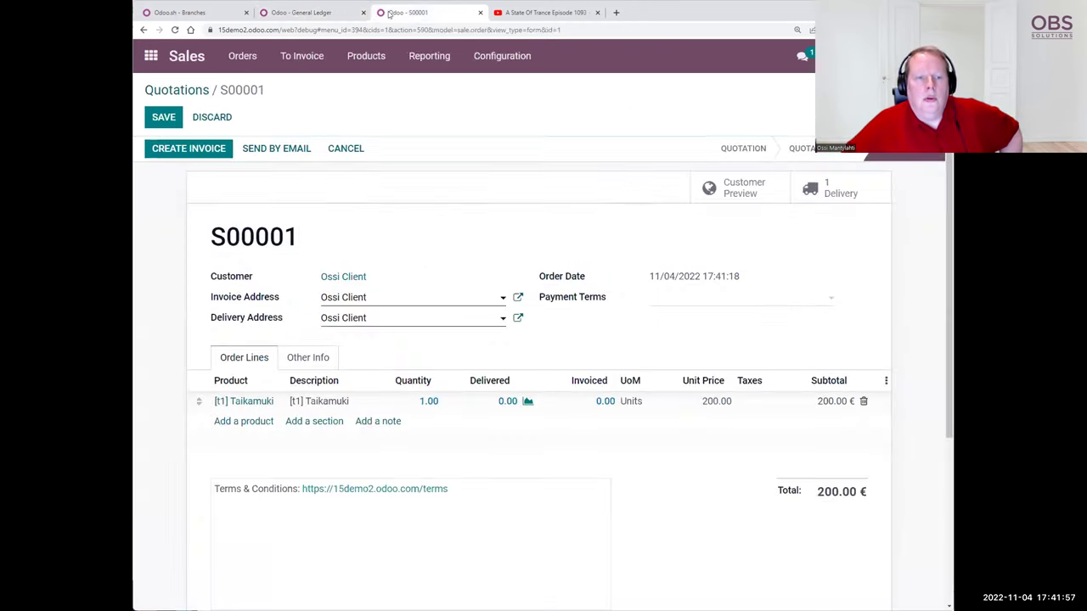
left_click(812, 192)
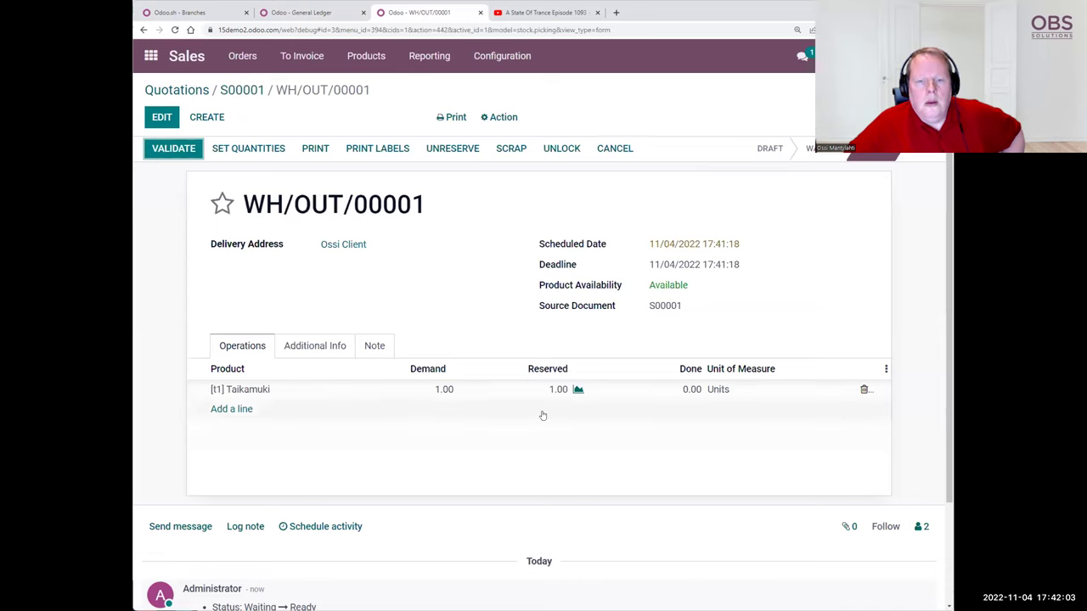
left_click(675, 390)
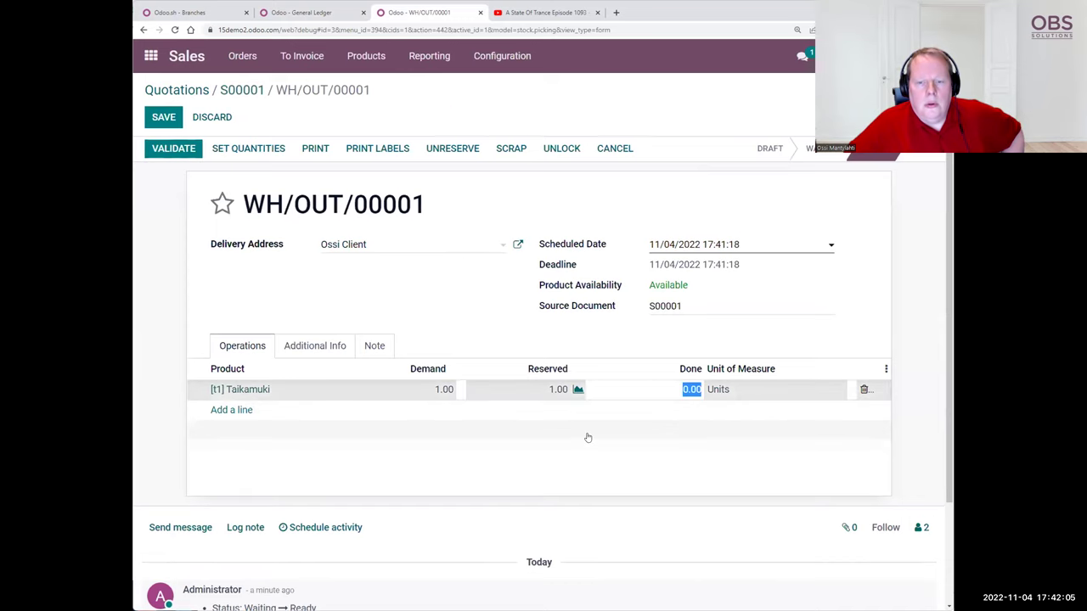
type("1")
left_click(910, 276)
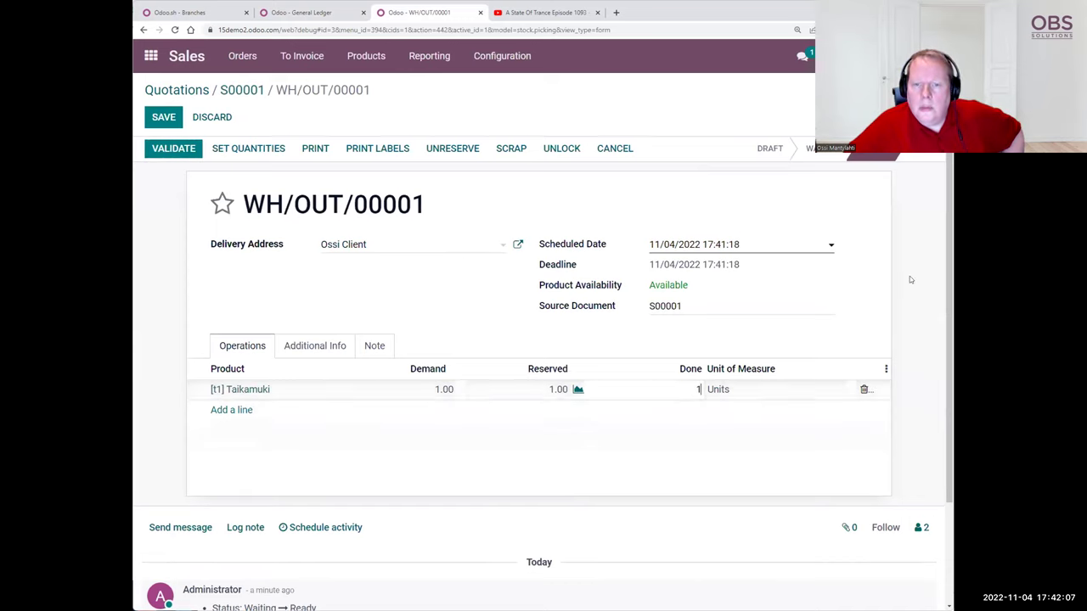
left_click(174, 149)
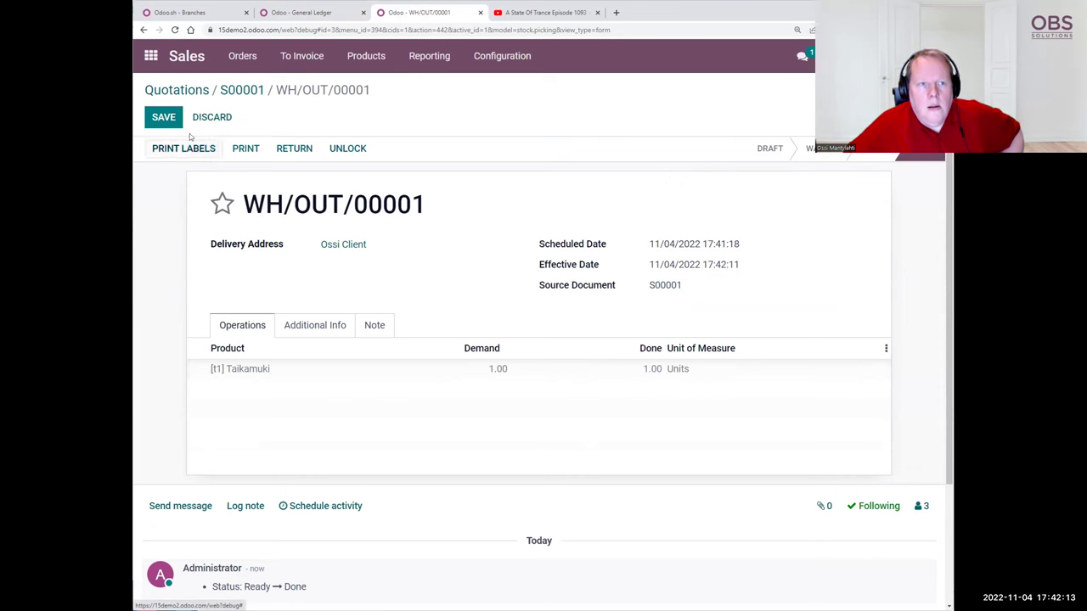
- Reload the General Ledger to examine the inventory postings of delivery WH/OUT/00001, and return to the delivery
left_click(330, 13)
left_click(174, 31)
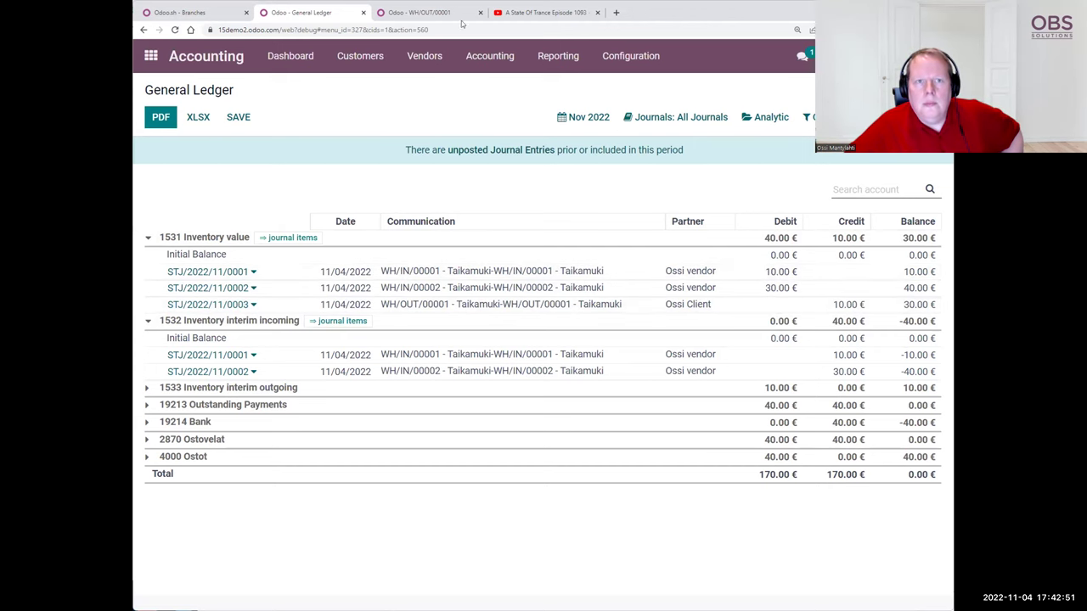
left_click(421, 12)
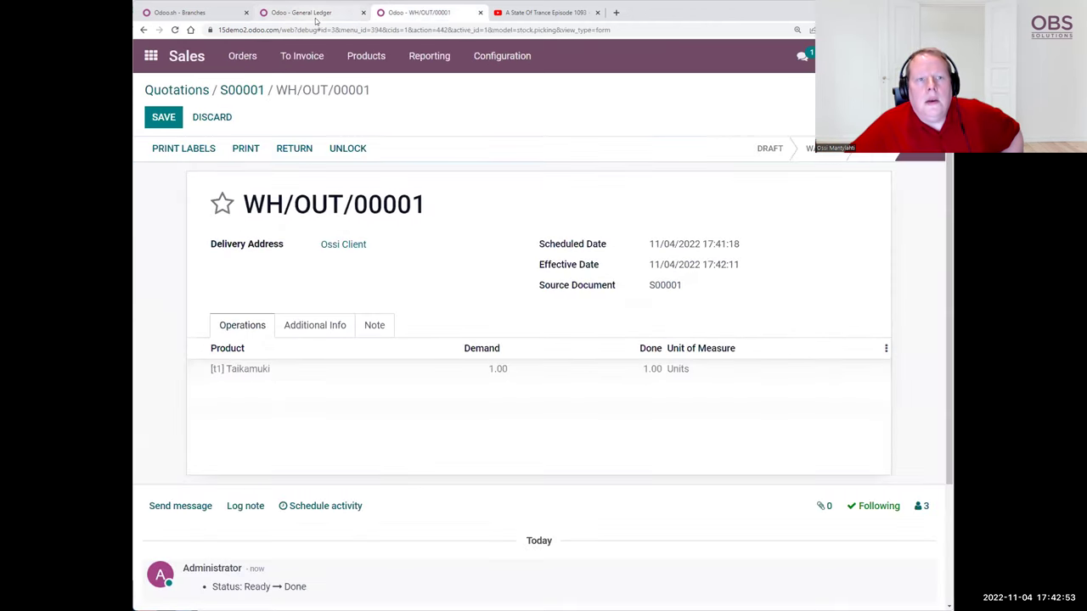
left_click(315, 14)
left_click(387, 14)
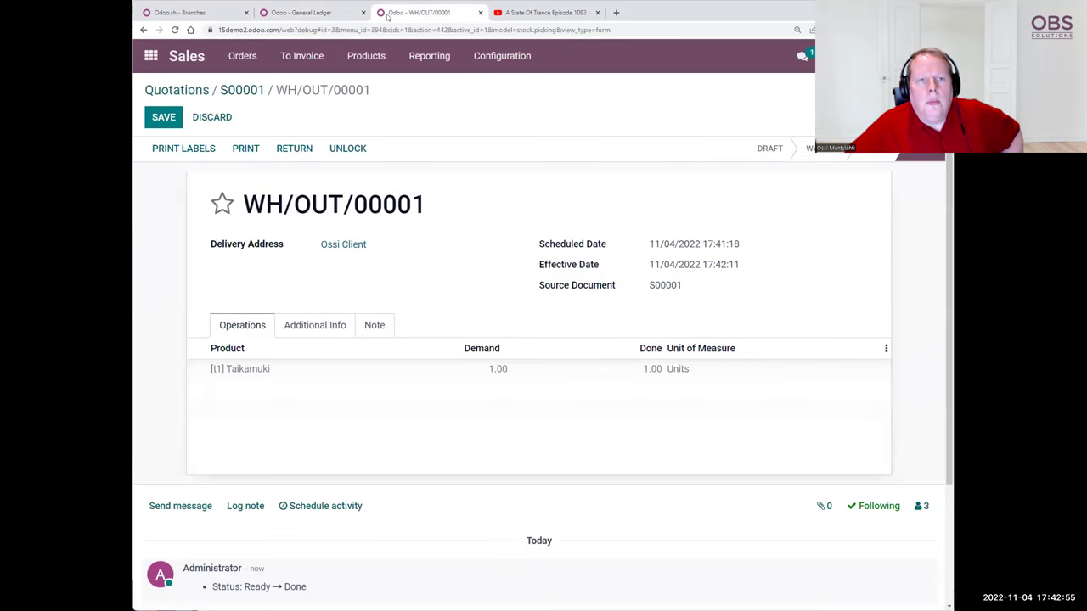
- Create a regular invoice from the delivered Taikamuki sales order and confirm it
left_click(228, 90)
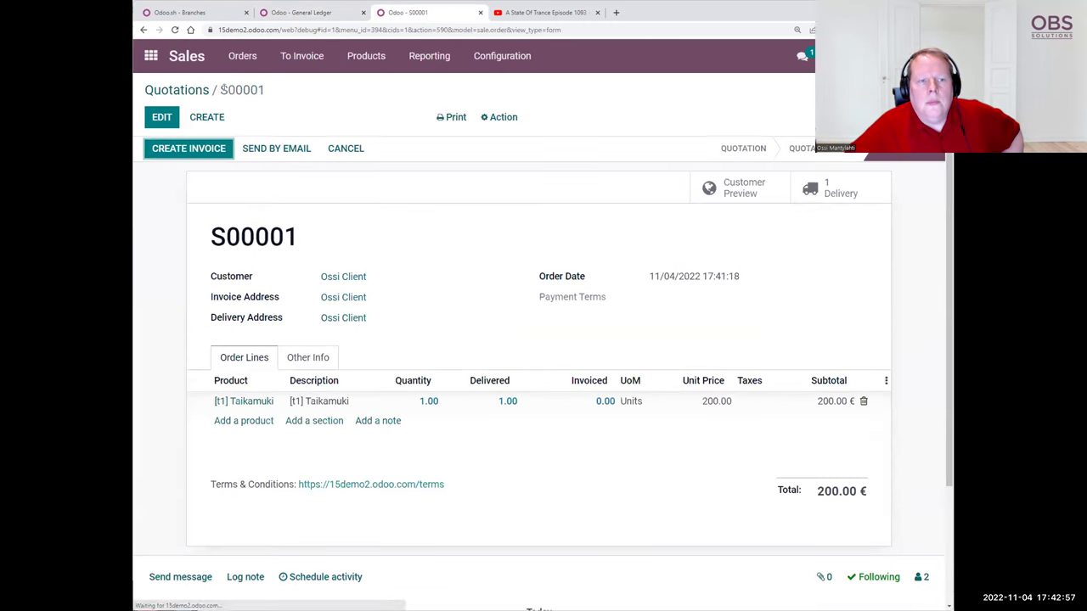
left_click(190, 149)
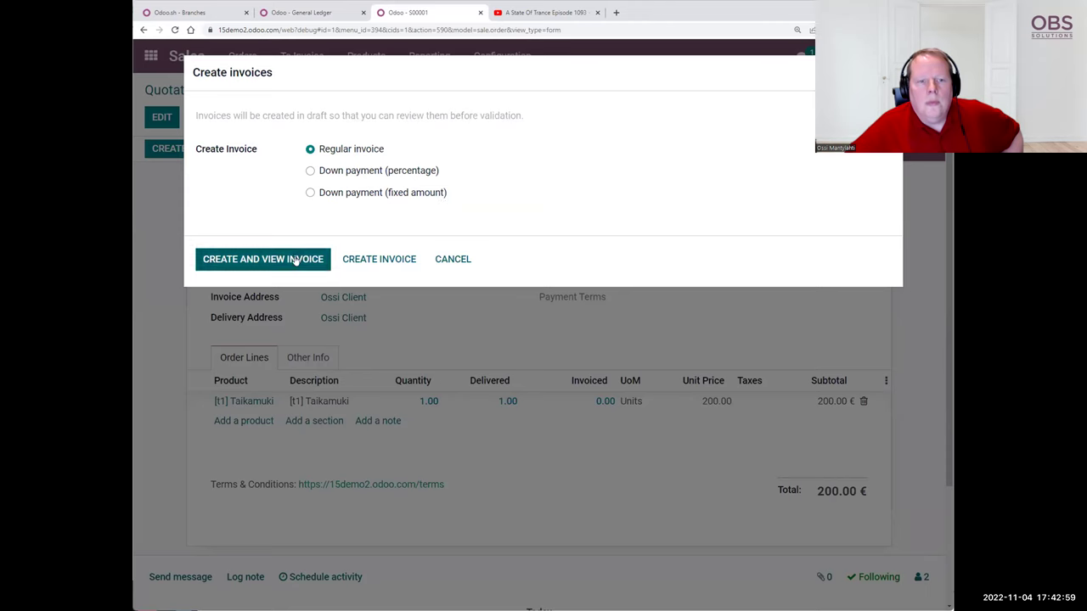
left_click(251, 261)
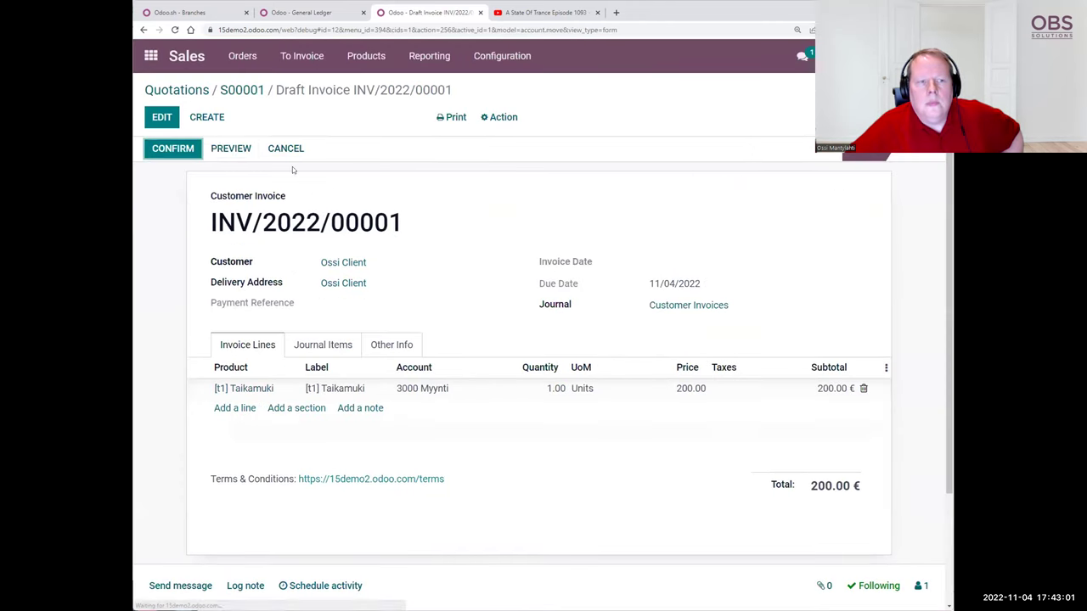
left_click(173, 148)
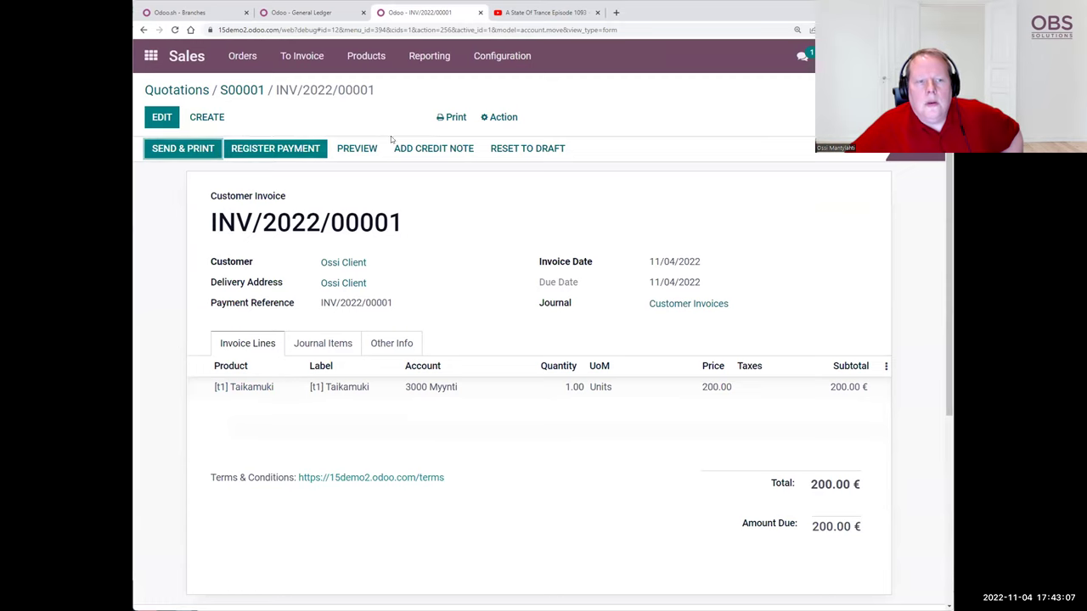
- Register a 200.00 payment in the Bank journal for the customer invoice, and view the payment's journal entry info
left_click(270, 148)
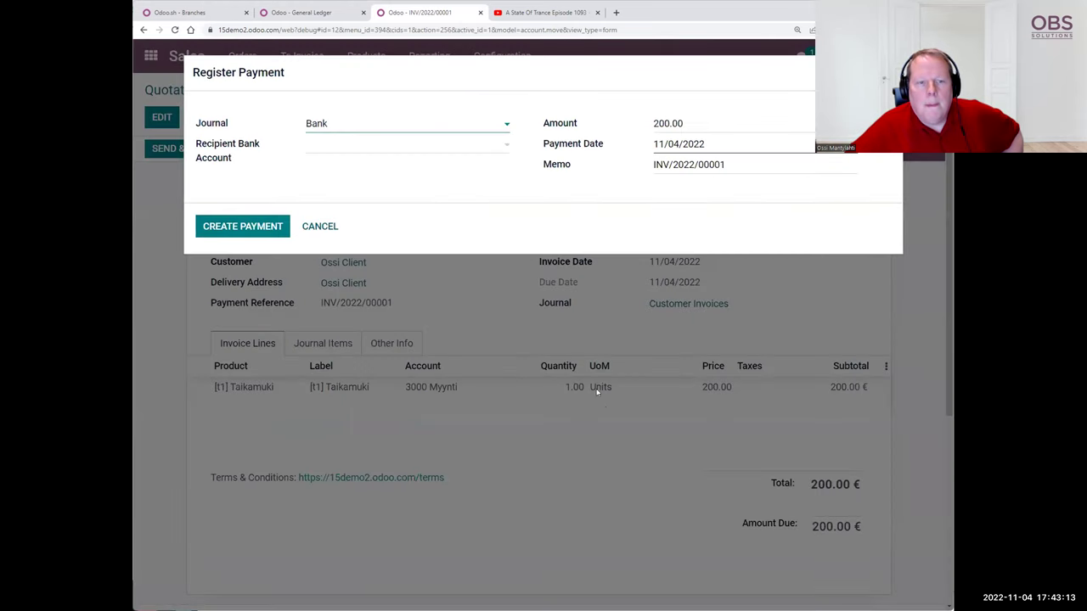
left_click(240, 231)
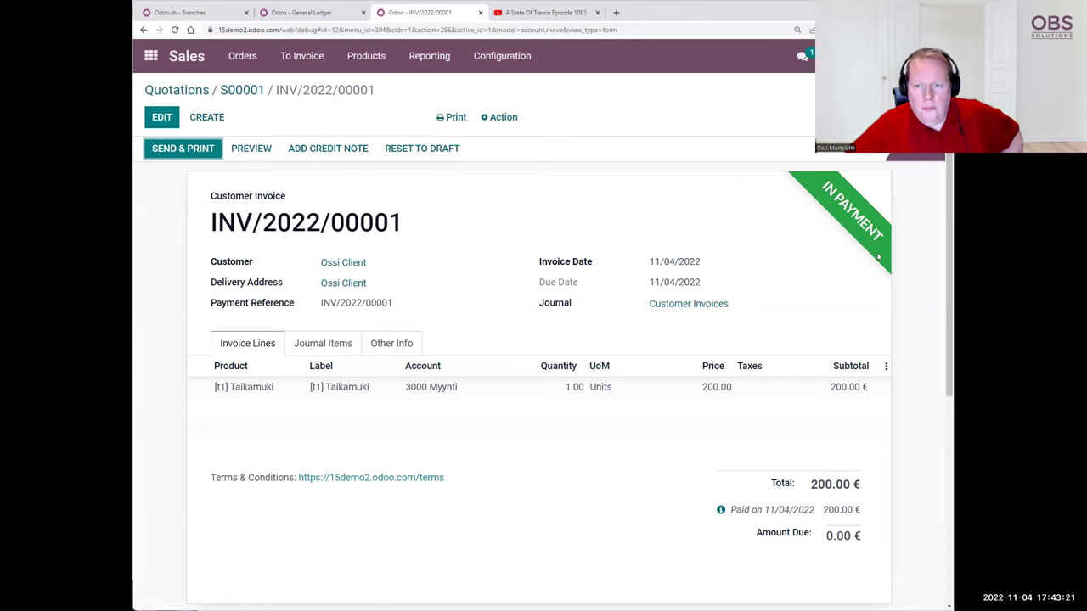
left_click(720, 510)
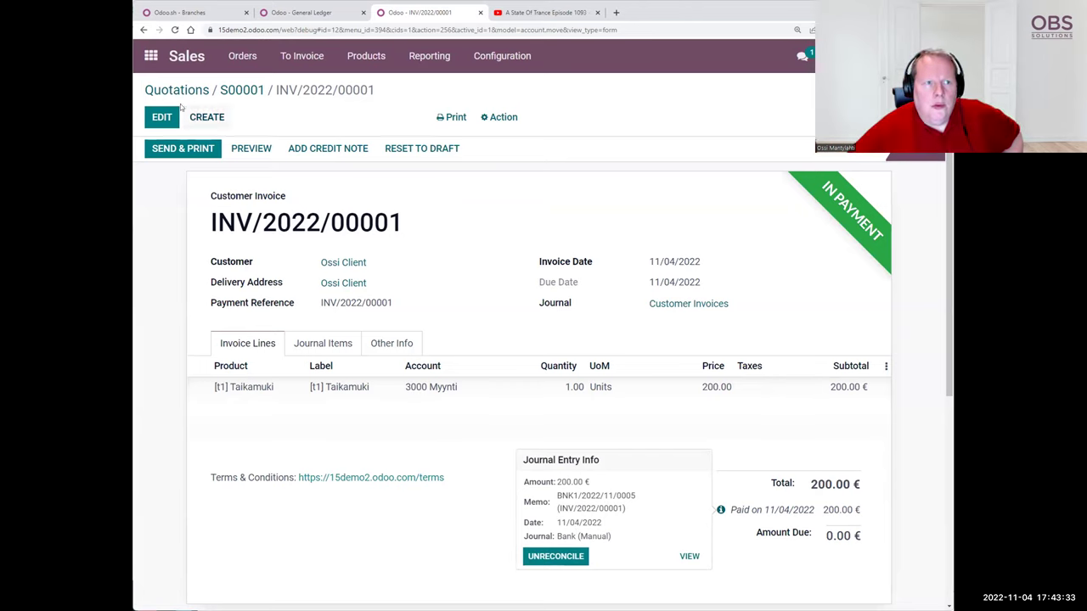
- Create a new Bank statement in Accounting with the reference Pankkitiliote 3
key("alt+h")
left_click(798, 187)
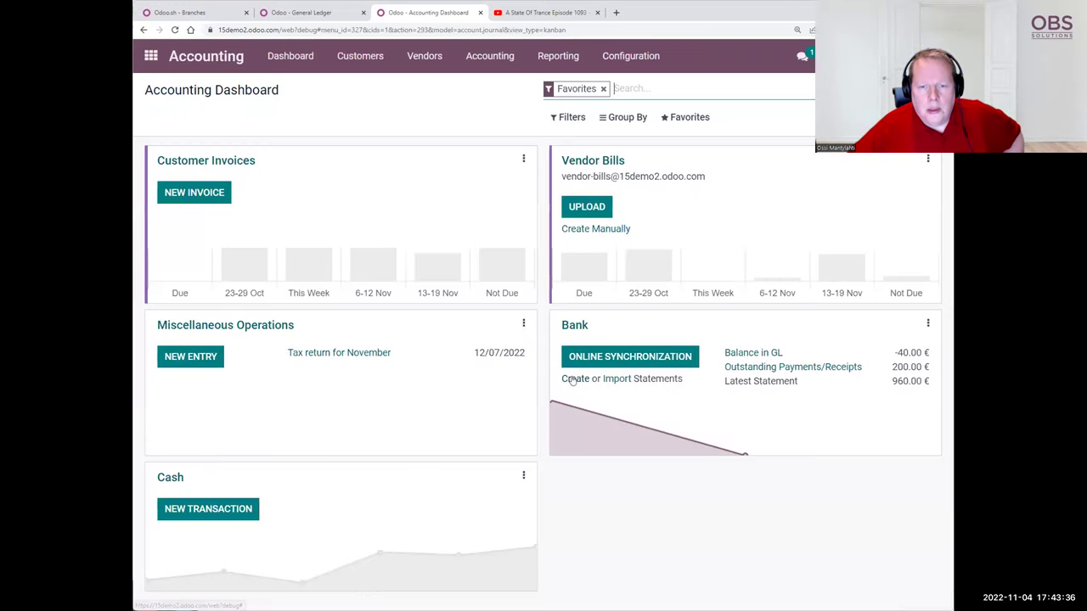
left_click(572, 380)
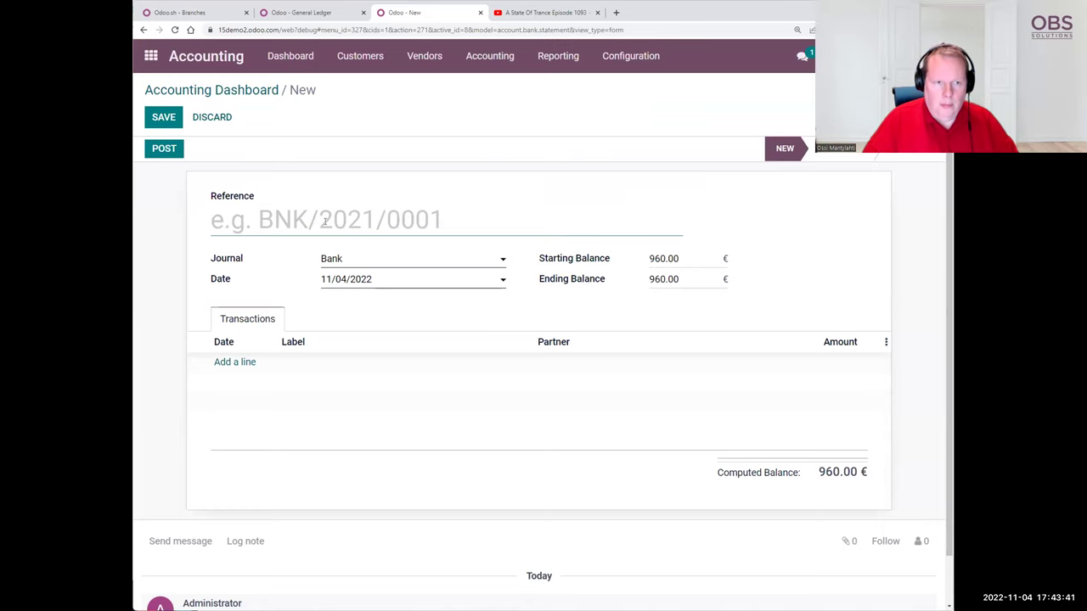
type("Pankkitiliote 3")
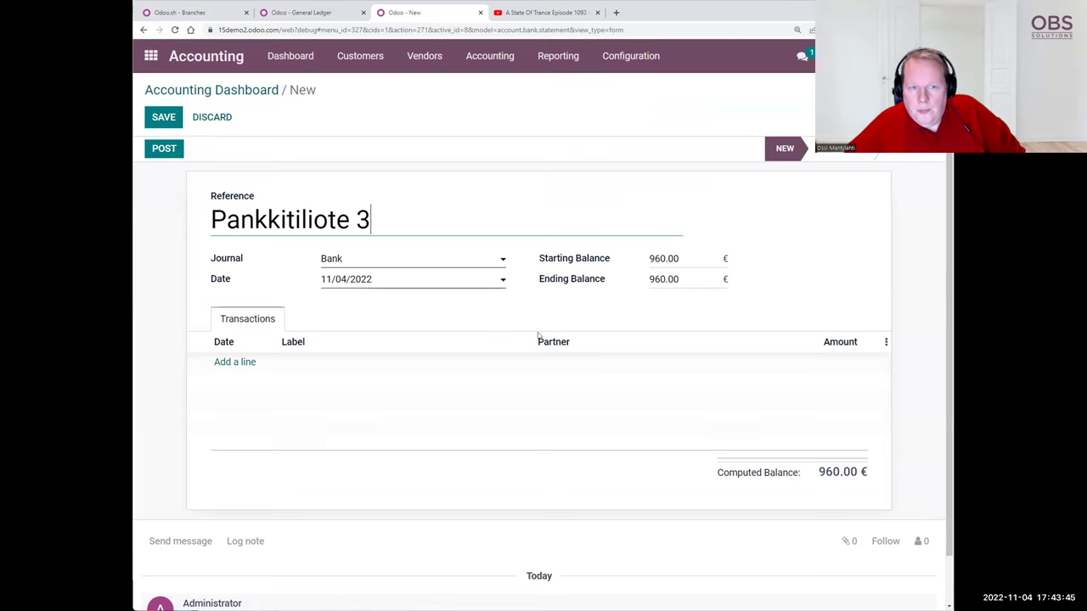
- Add a transaction labelled Lasku 0001 to the bank statement, with the client as partner and an amount of 200
left_click(233, 361)
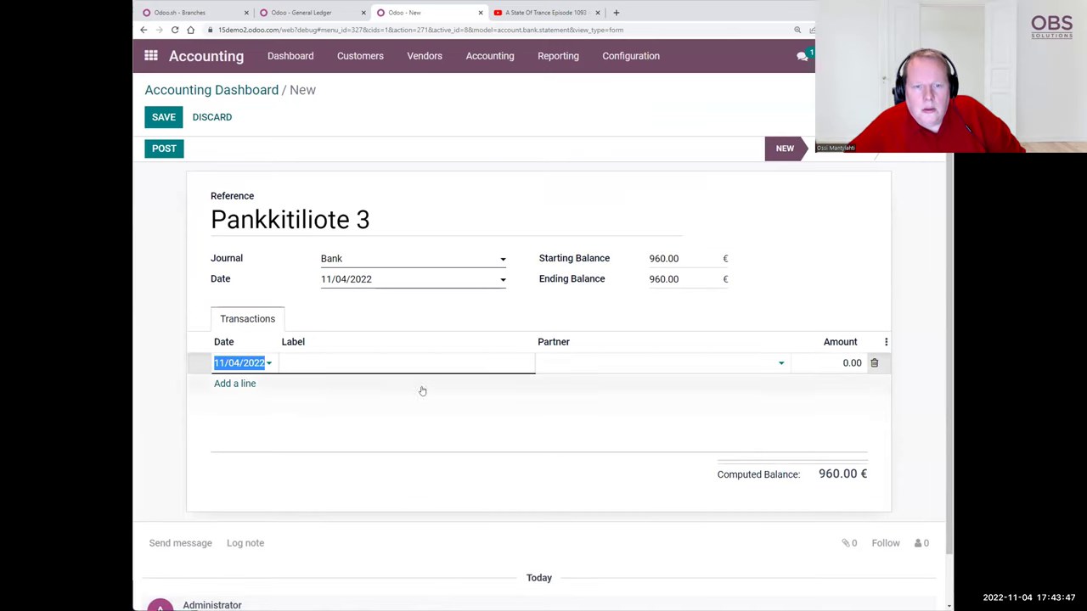
left_click(601, 362)
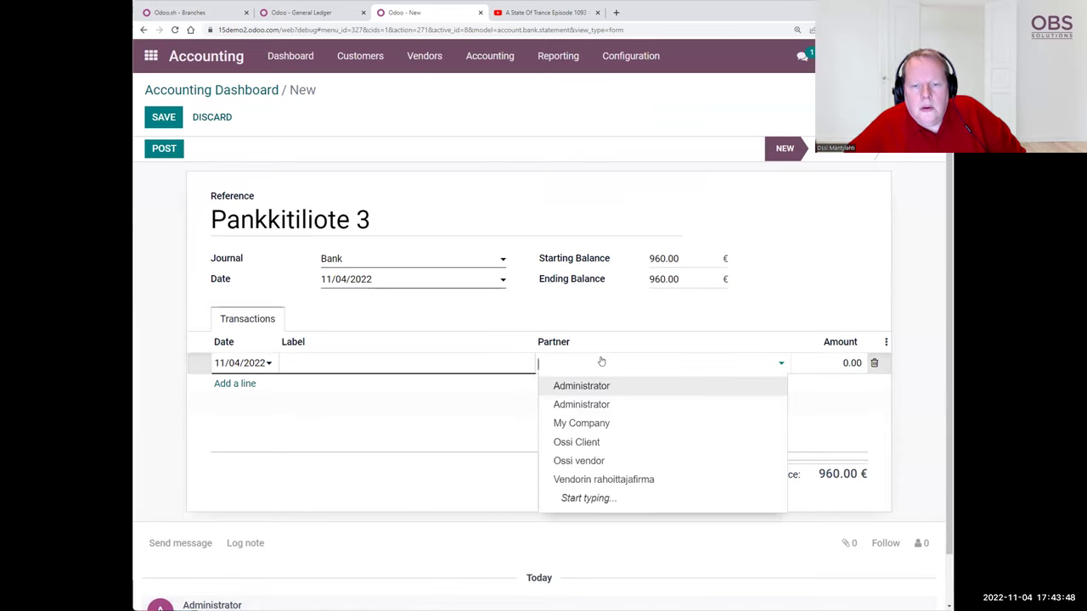
left_click(609, 440)
left_click(812, 355)
type("200")
left_click(897, 296)
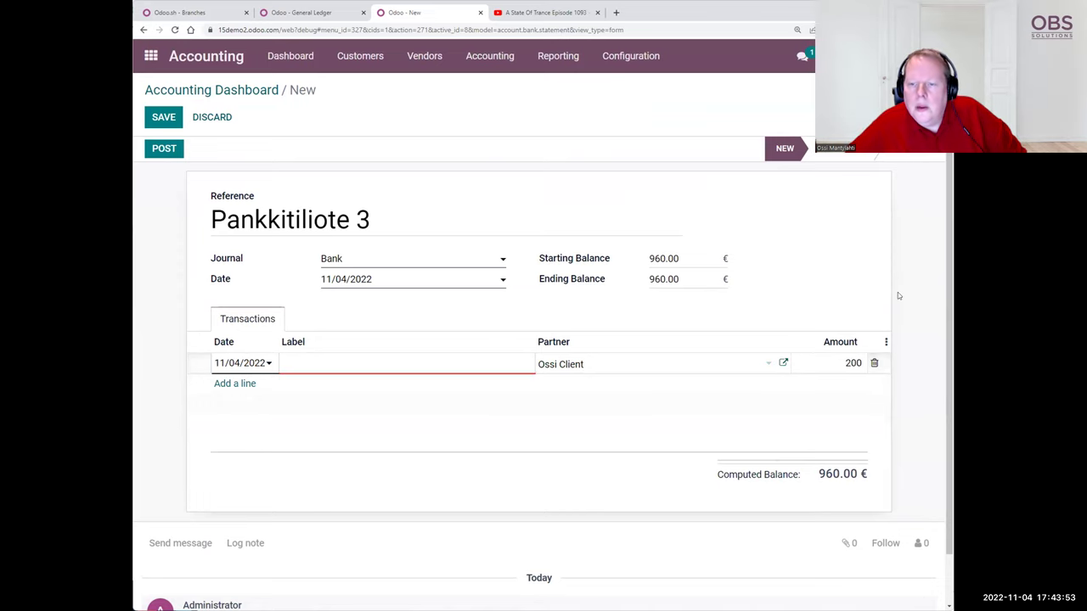
left_click(330, 359)
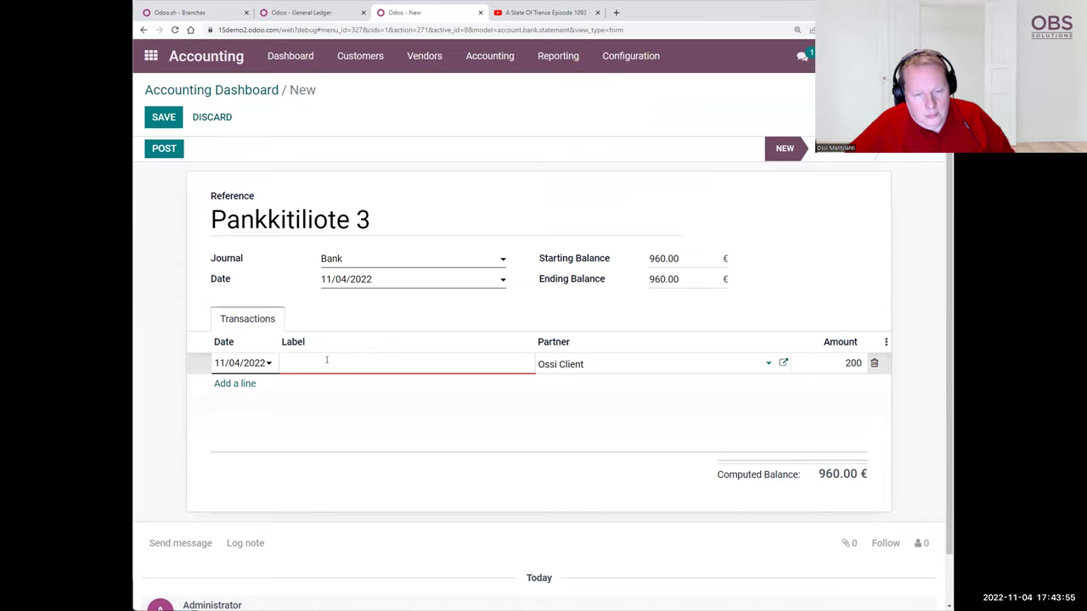
type("Lasku 0001")
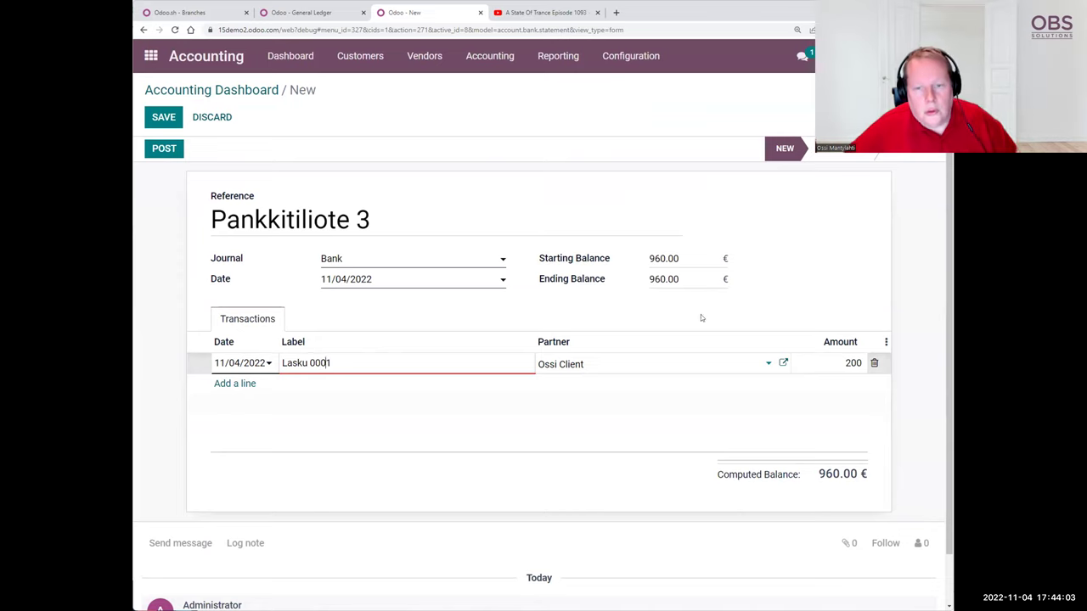
left_click(885, 301)
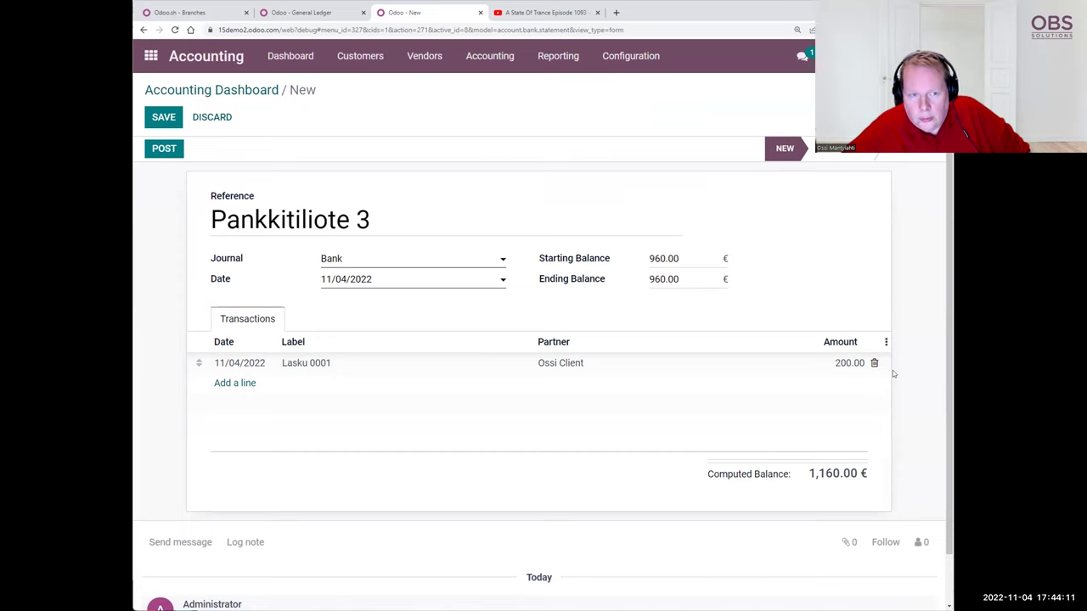
- Set the bank statement's ending balance to 1160, then save and post the statement
left_click(686, 275)
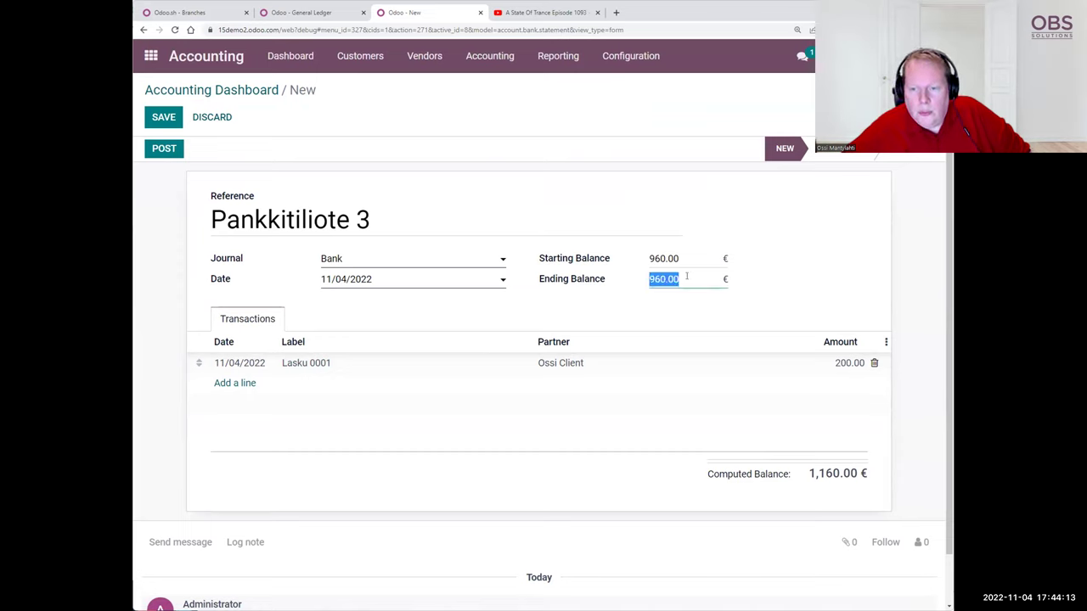
type("1160")
triple_click(862, 257)
left_click(863, 257)
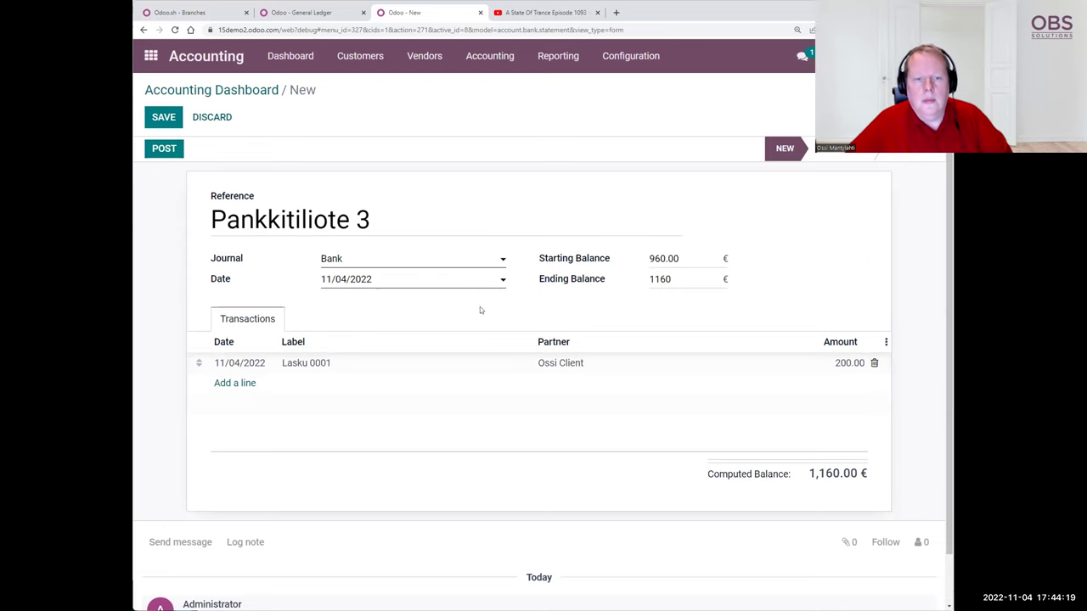
left_click(328, 220)
left_click(163, 117)
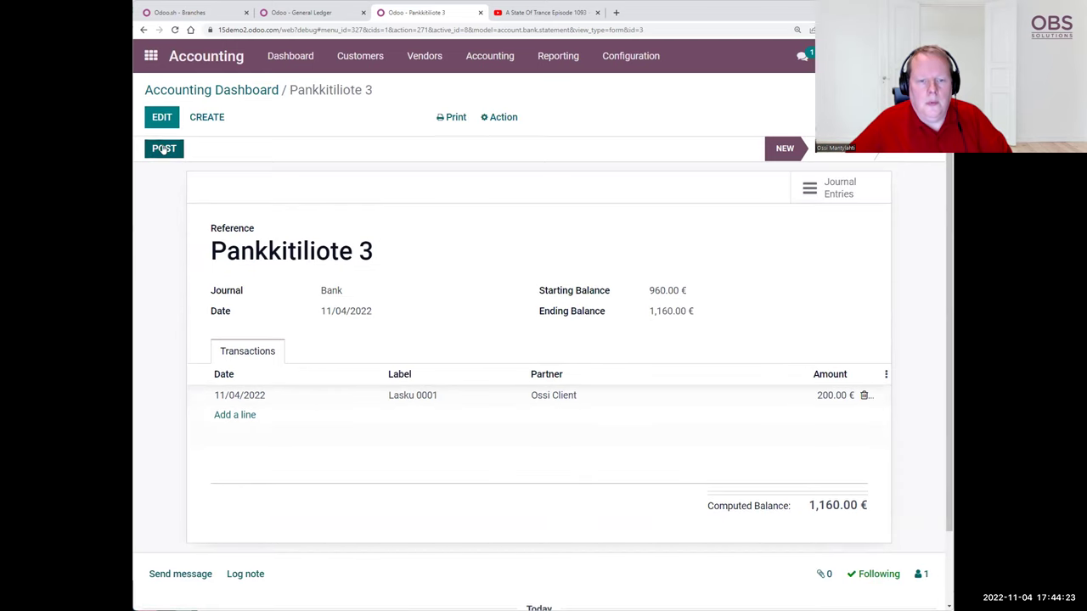
left_click(164, 148)
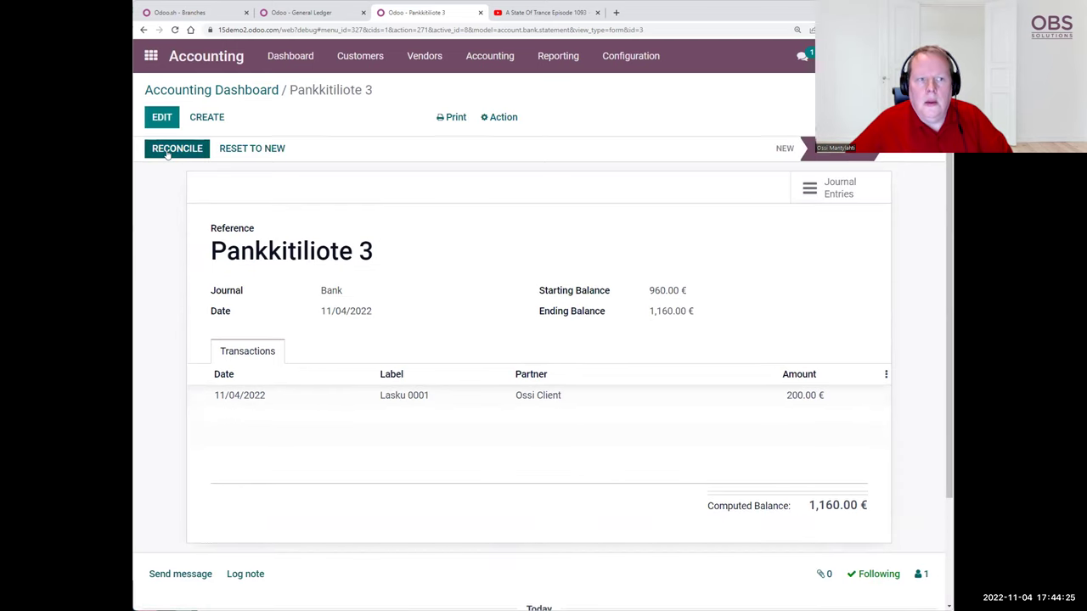
- Reconcile the Lasku 0001 transaction with the matching customer payment and close the bank statement
left_click(167, 150)
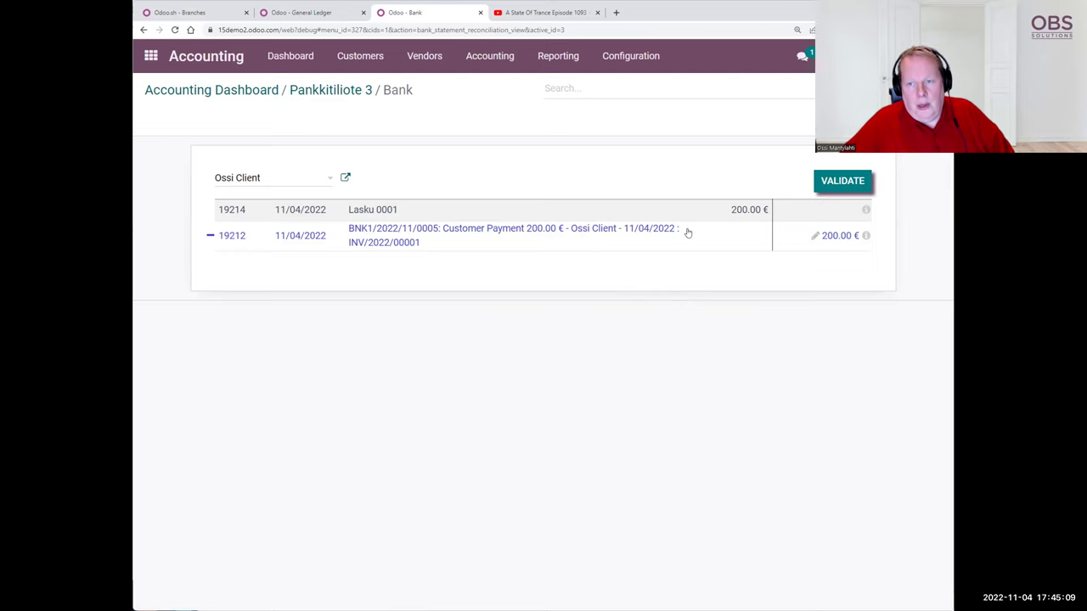
left_click(828, 184)
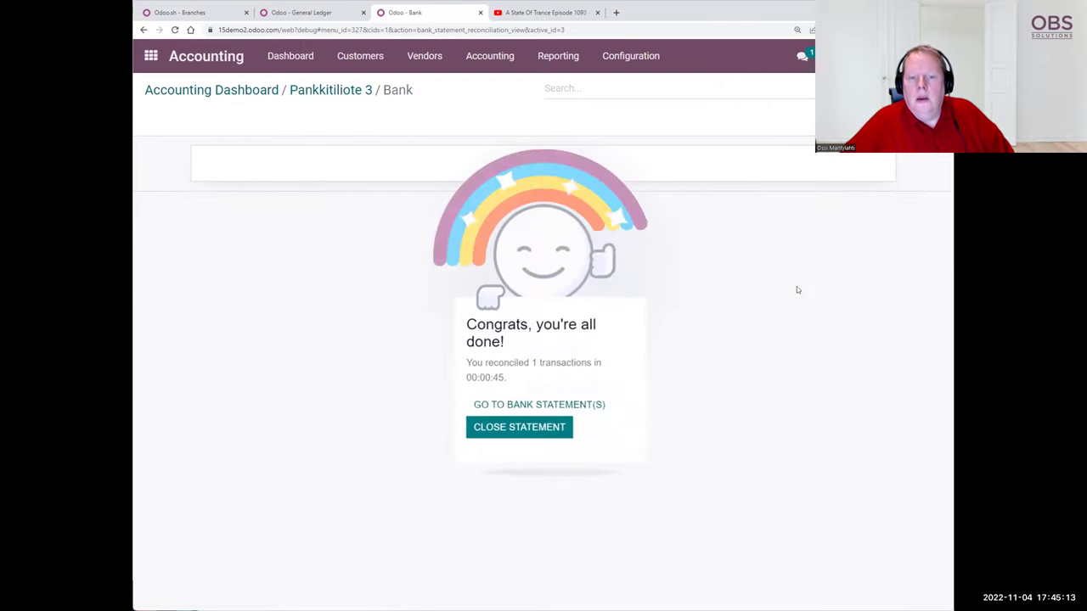
left_click(522, 425)
right_click(521, 422)
left_click(364, 330)
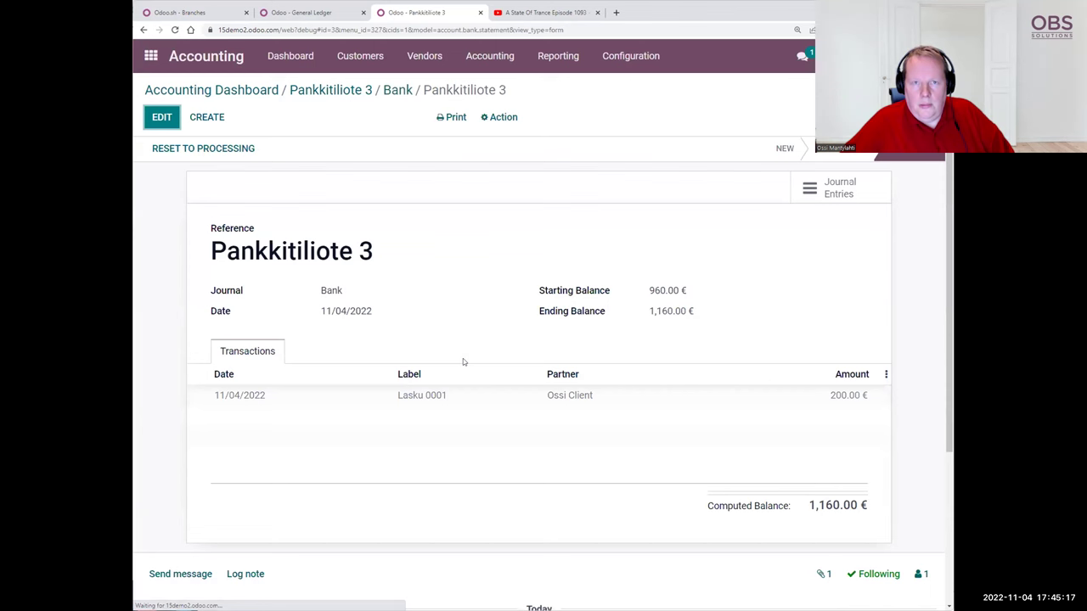
- Reload the General Ledger to examine the postings of the customer invoice and its reconciled payment, and return to the bank statement
left_click(317, 15)
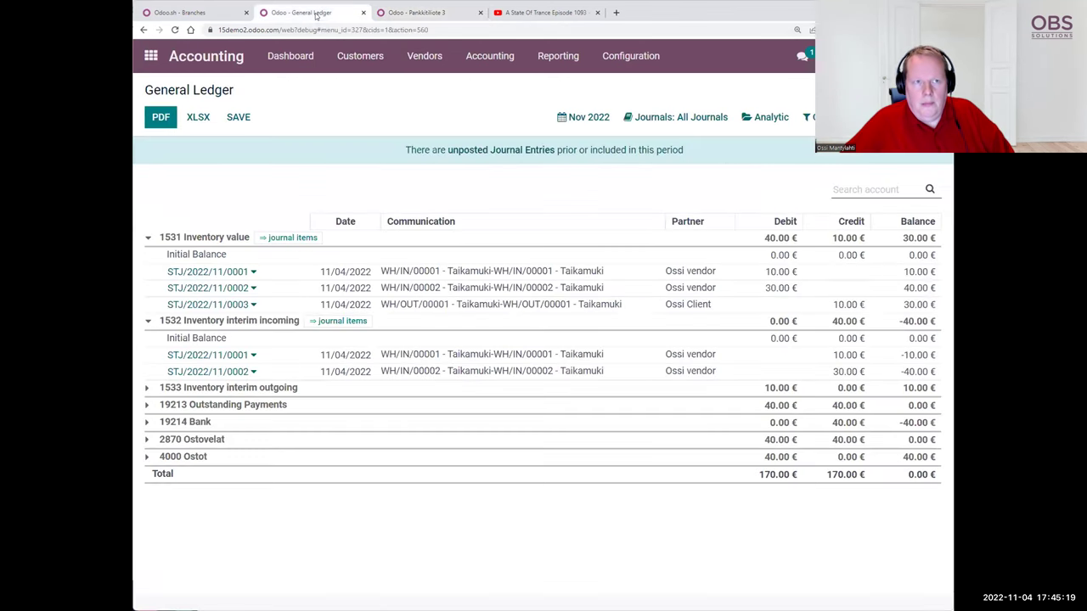
left_click(174, 30)
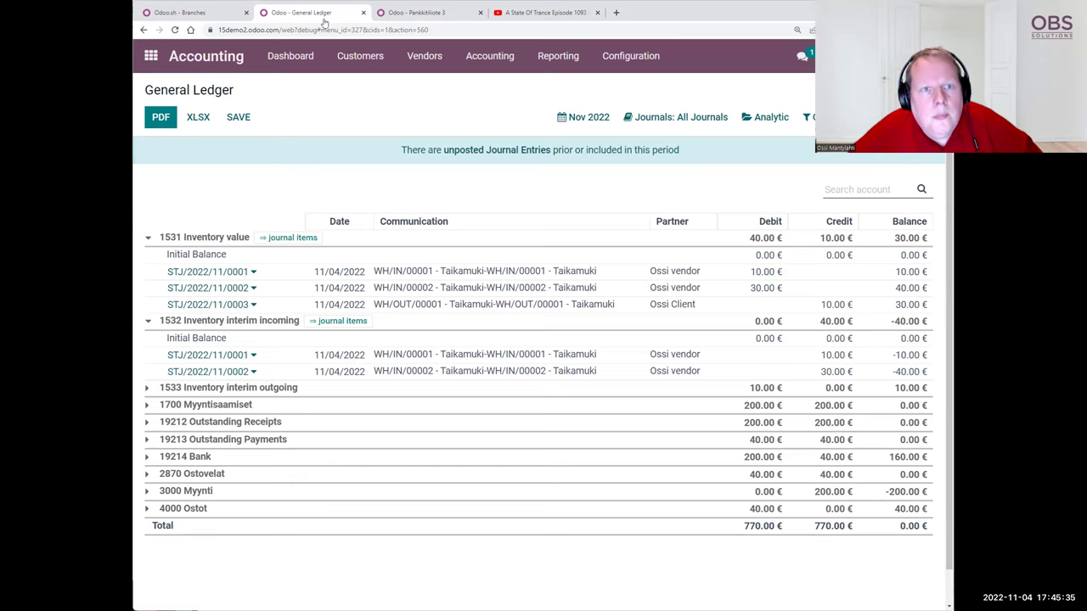
left_click(404, 12)
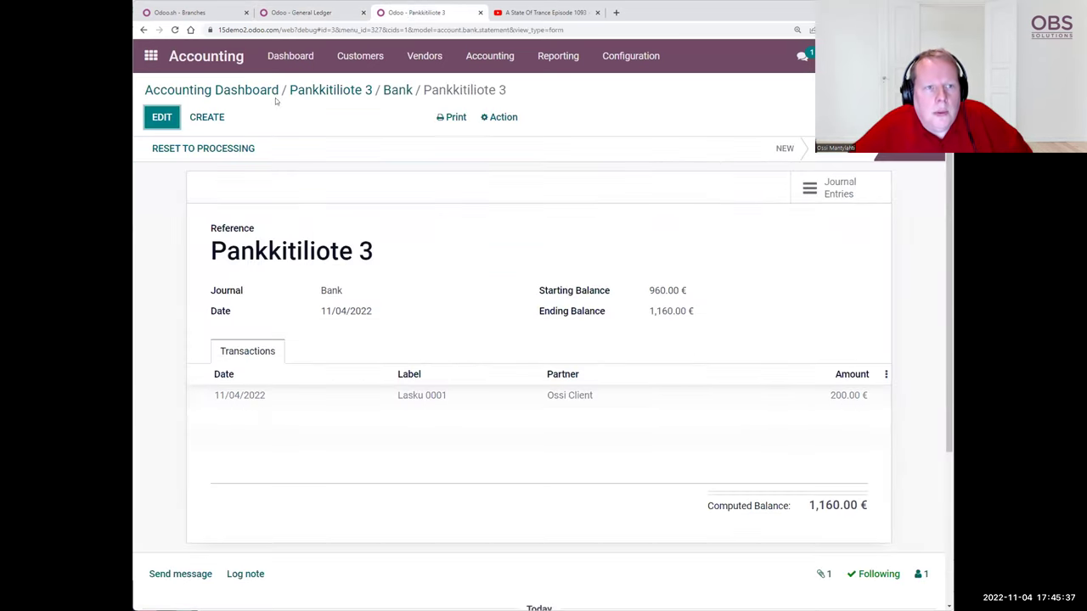
- Create a new quotation in Sales for the same client
left_click(164, 64)
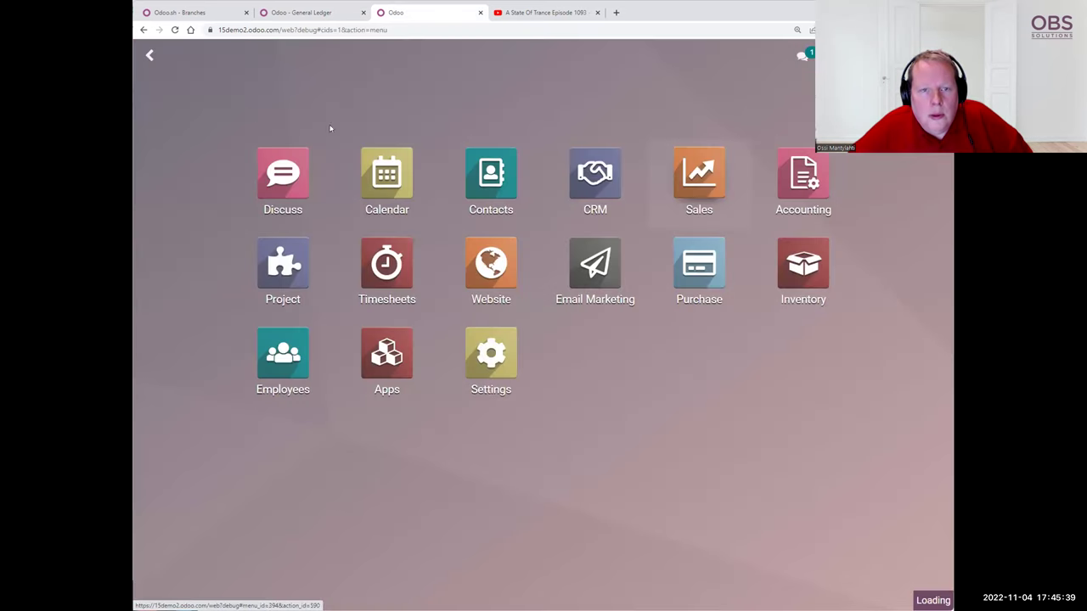
left_click(699, 174)
left_click(167, 116)
left_click(362, 281)
left_click(364, 300)
- Add one unit of [t1] Taikamuki at 200 without the 24% tax, set the expiration to 11/04/2022 and confirm the quotation
left_click(246, 400)
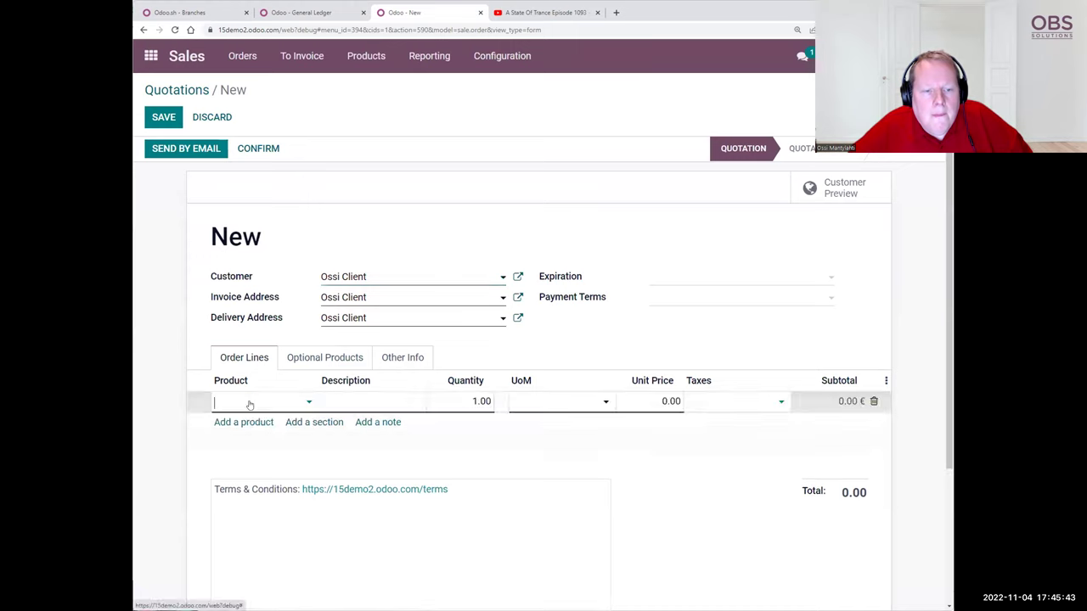
left_click(247, 404)
left_click(248, 404)
left_click(253, 408)
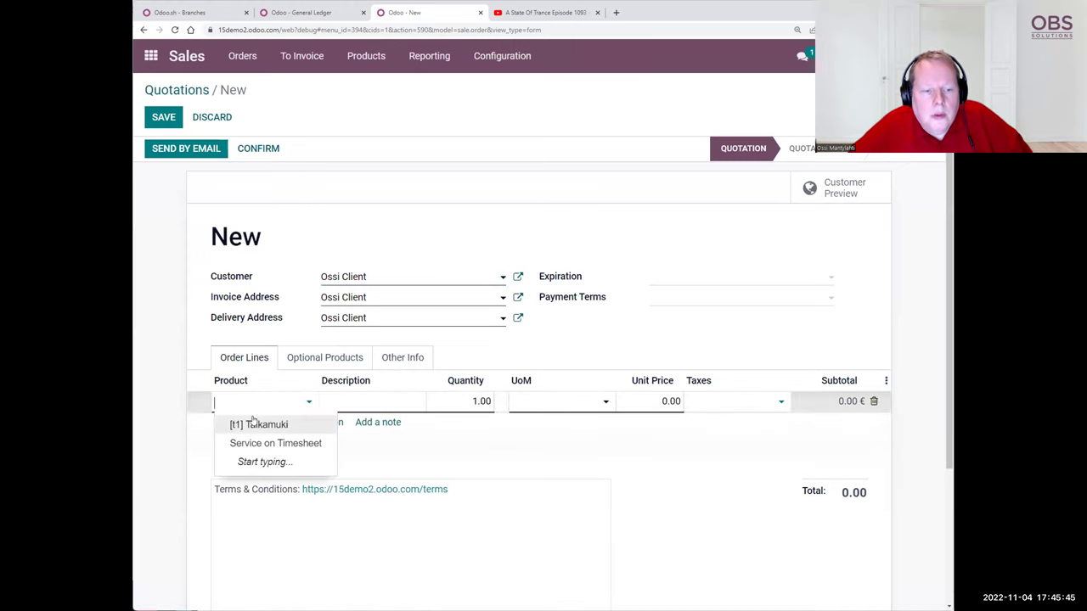
left_click(645, 404)
type("200")
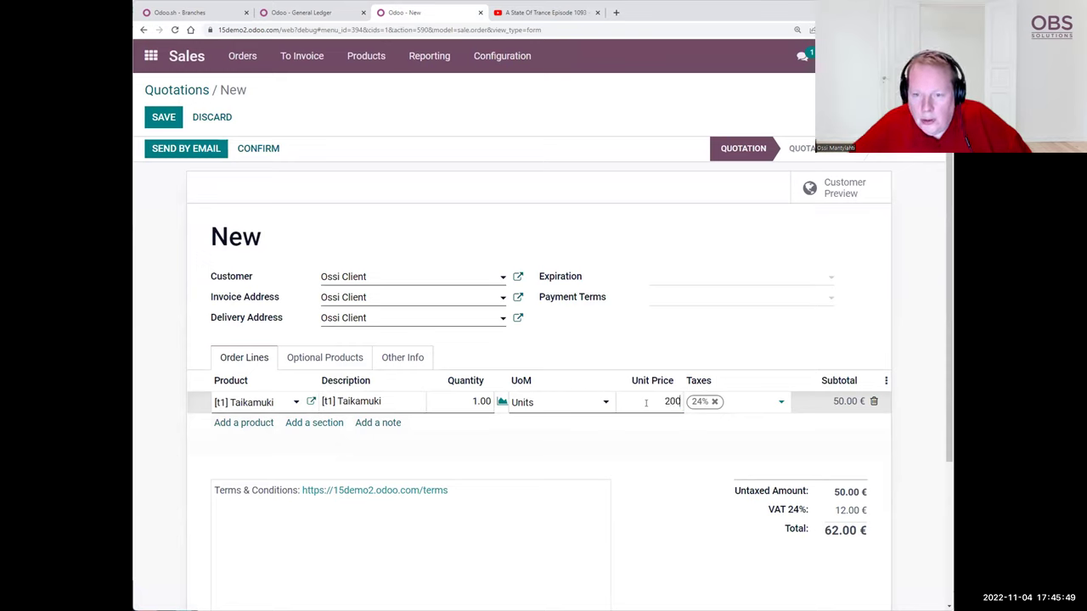
left_click(739, 277)
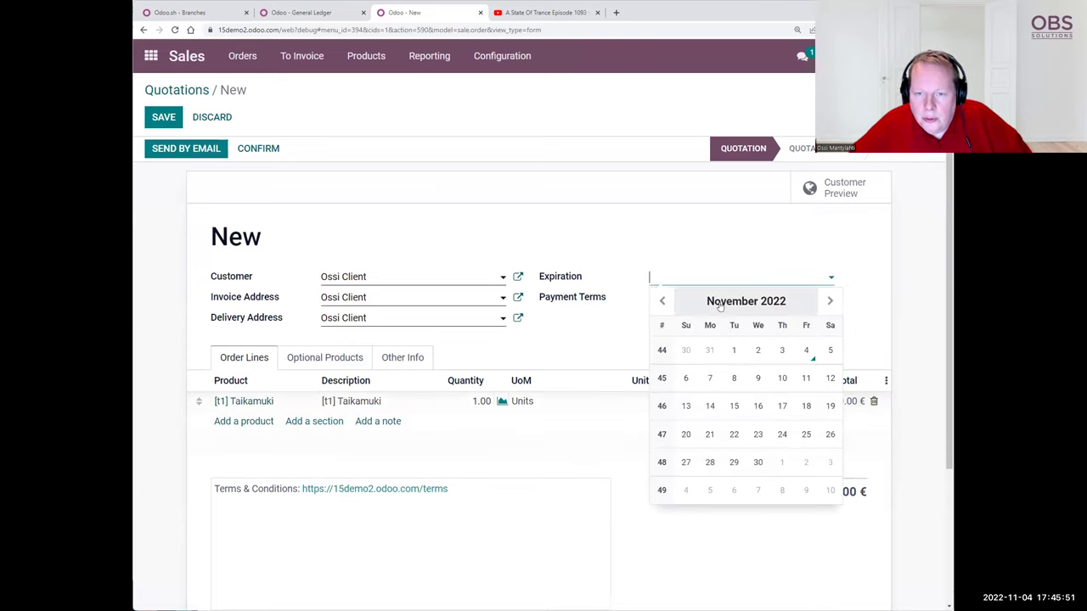
left_click(803, 348)
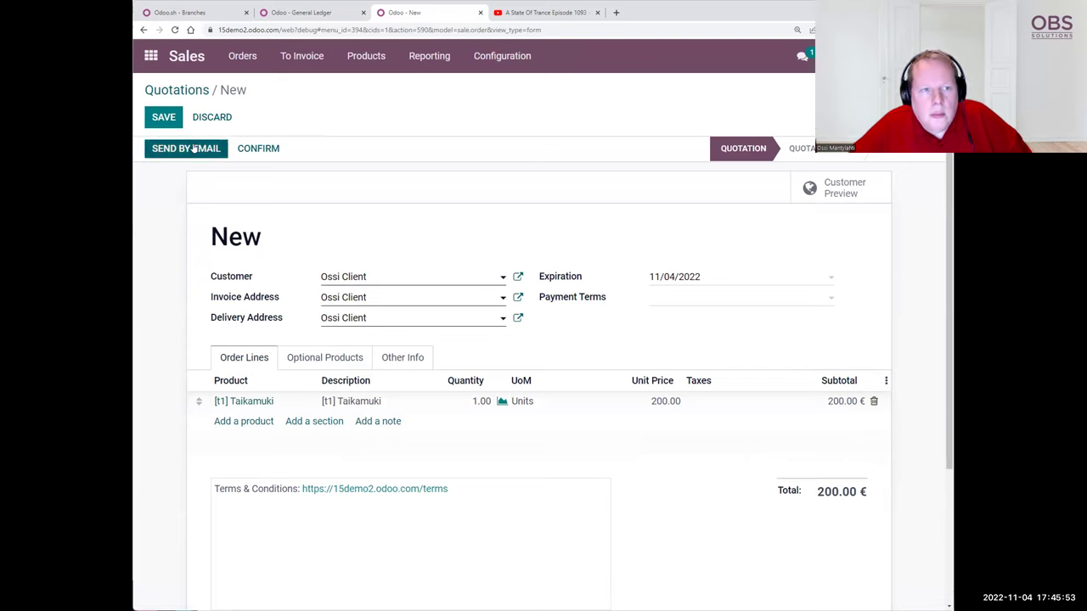
left_click(256, 150)
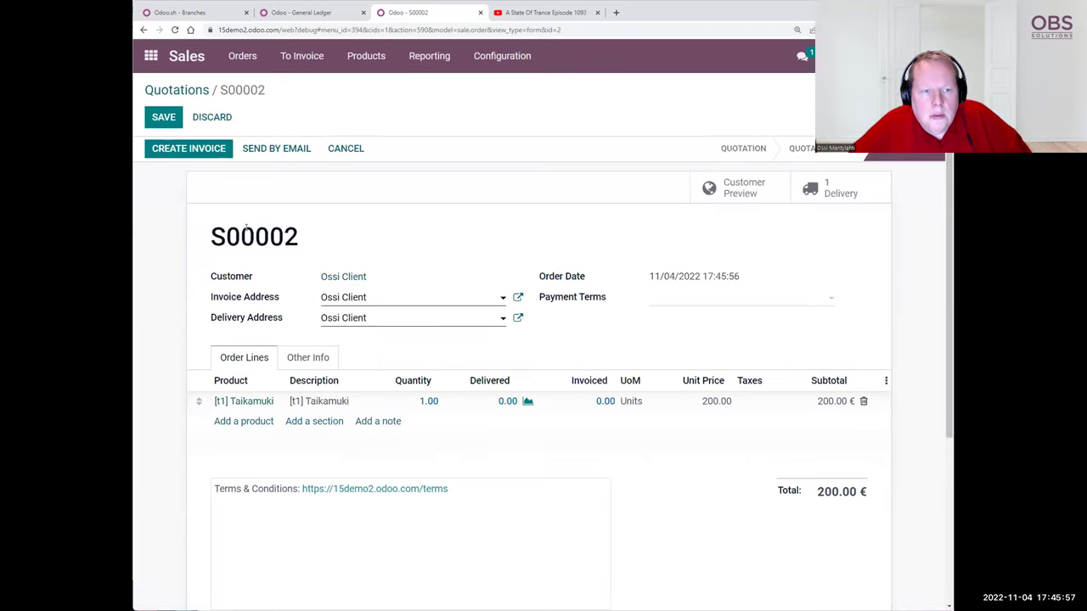
- Deliver the sales order's full quantity by validating its delivery as an immediate transfer, and return to the order
double_click(248, 236)
right_click(246, 231)
left_click(270, 238)
left_click(190, 239)
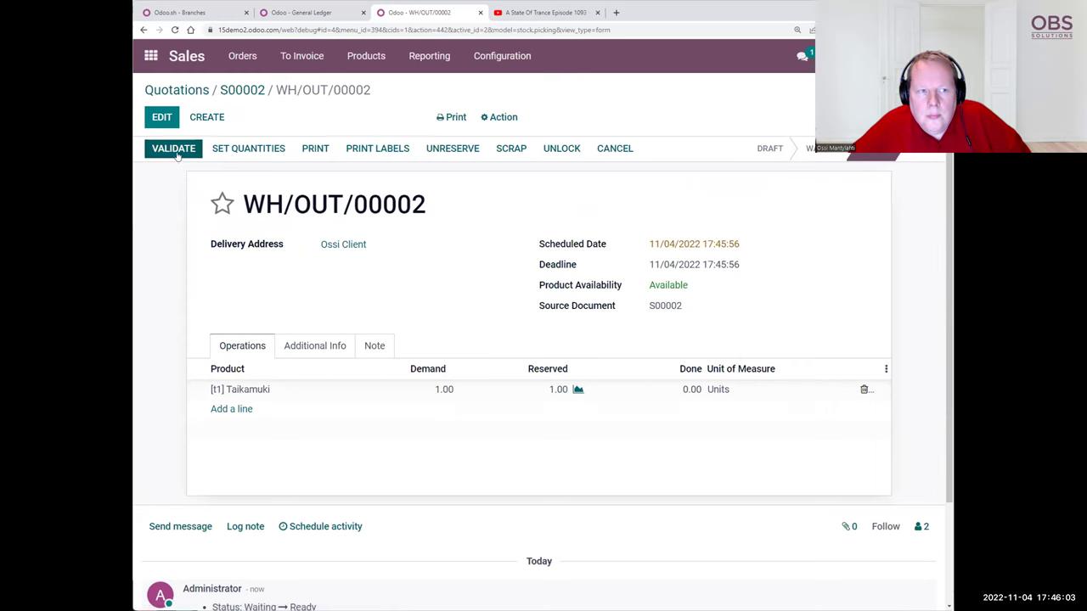
left_click(174, 148)
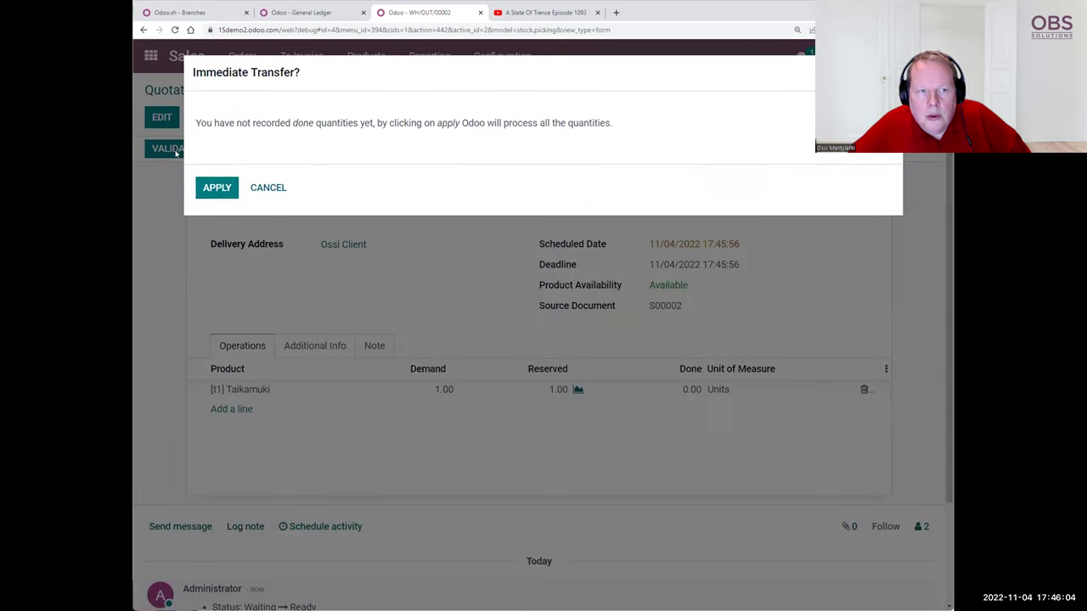
left_click(214, 186)
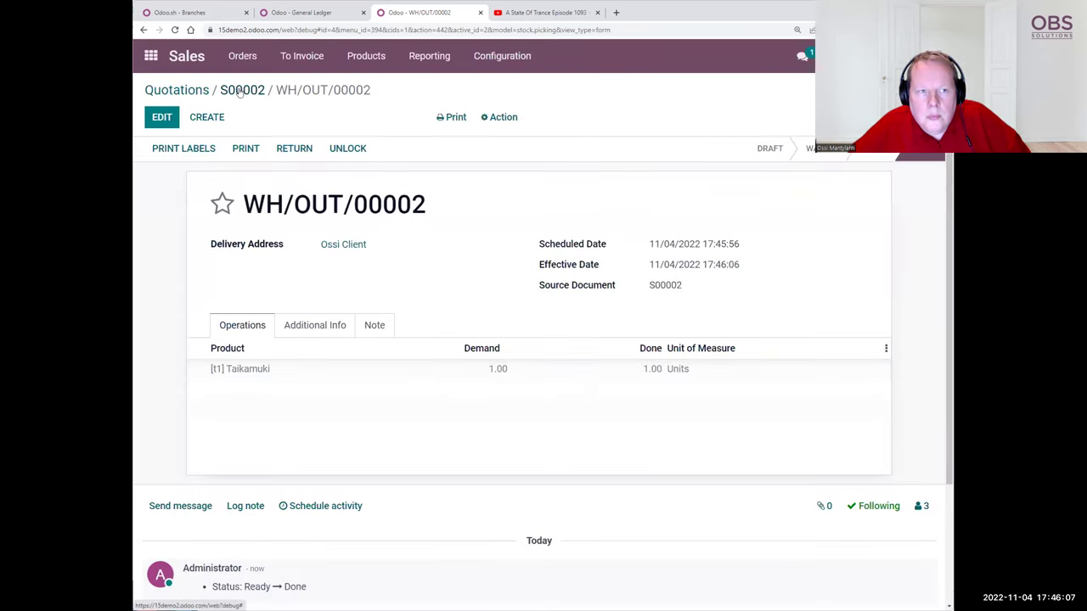
left_click(239, 89)
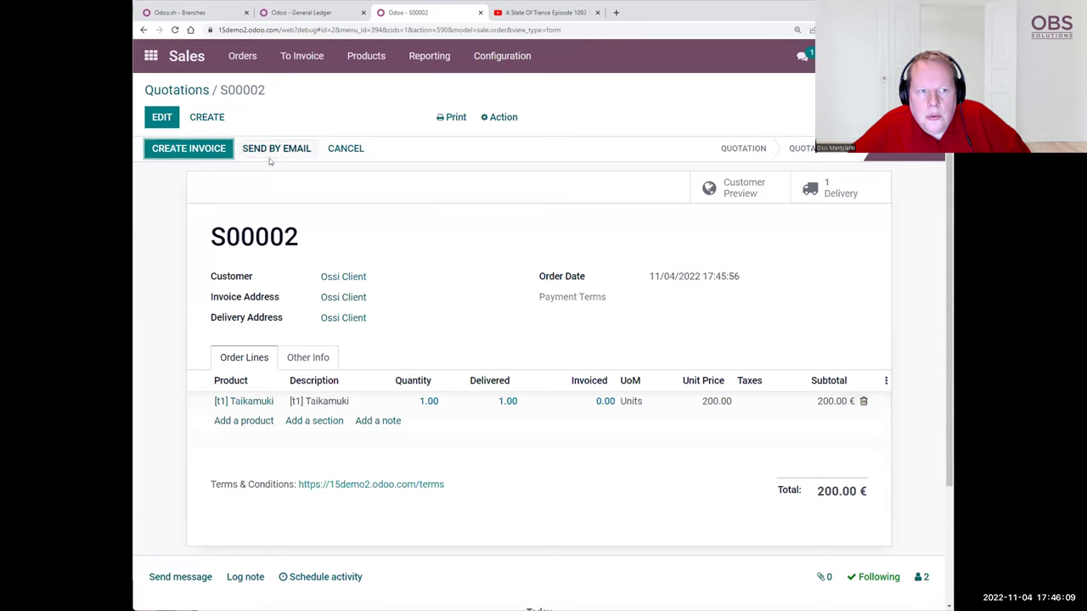
- Create a draft invoice from the sales order and confirm it
left_click(192, 149)
left_click(275, 255)
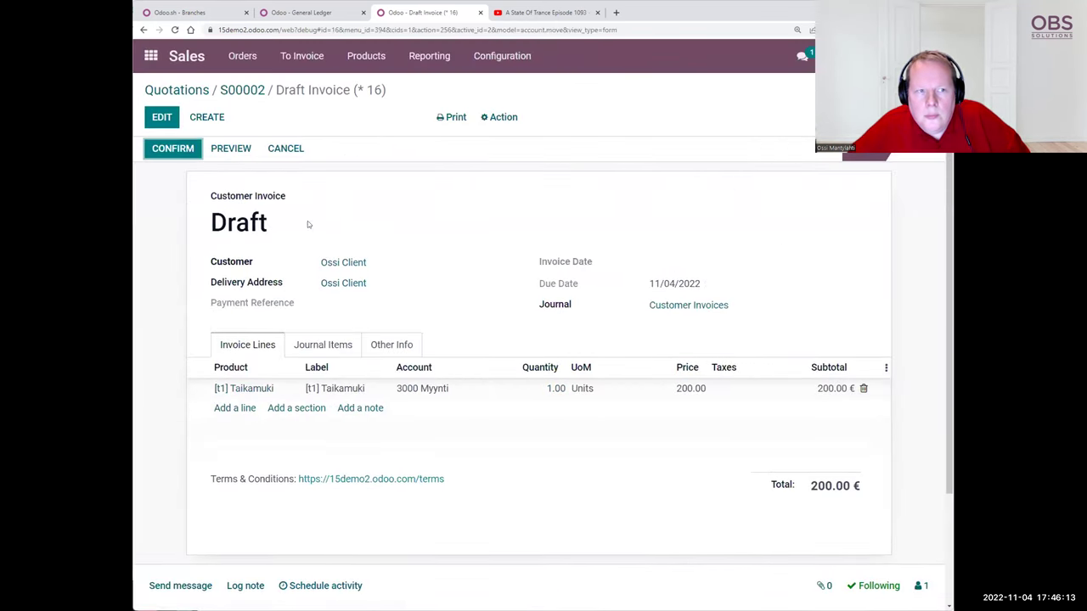
left_click(174, 148)
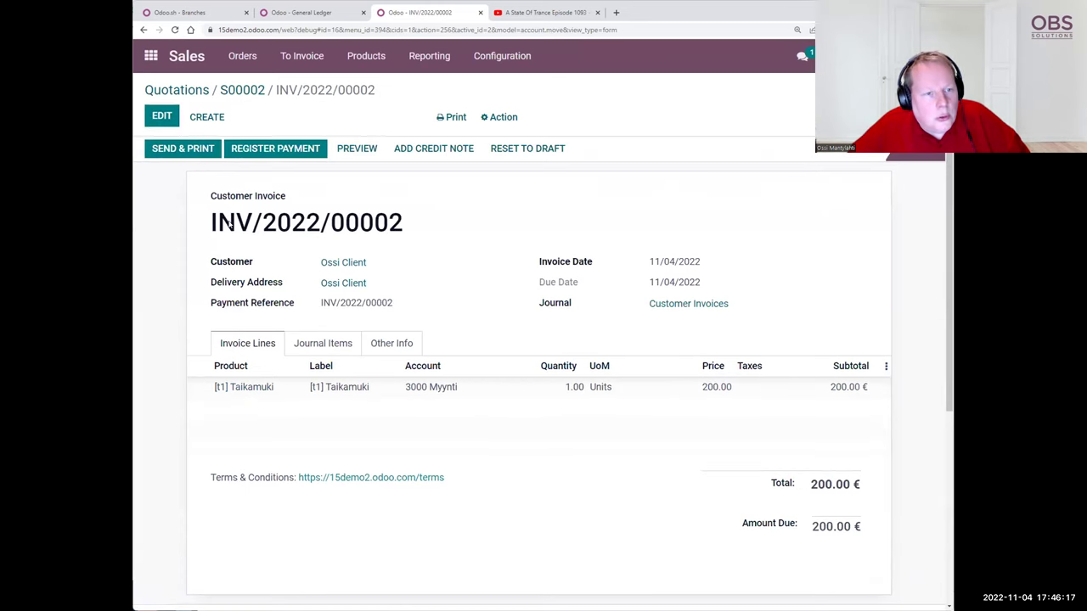
- Copy the invoice number and register a 200.00 payment dated 11/04/2022 in the Bank journal
triple_click(253, 225)
right_click(254, 227)
left_click(255, 236)
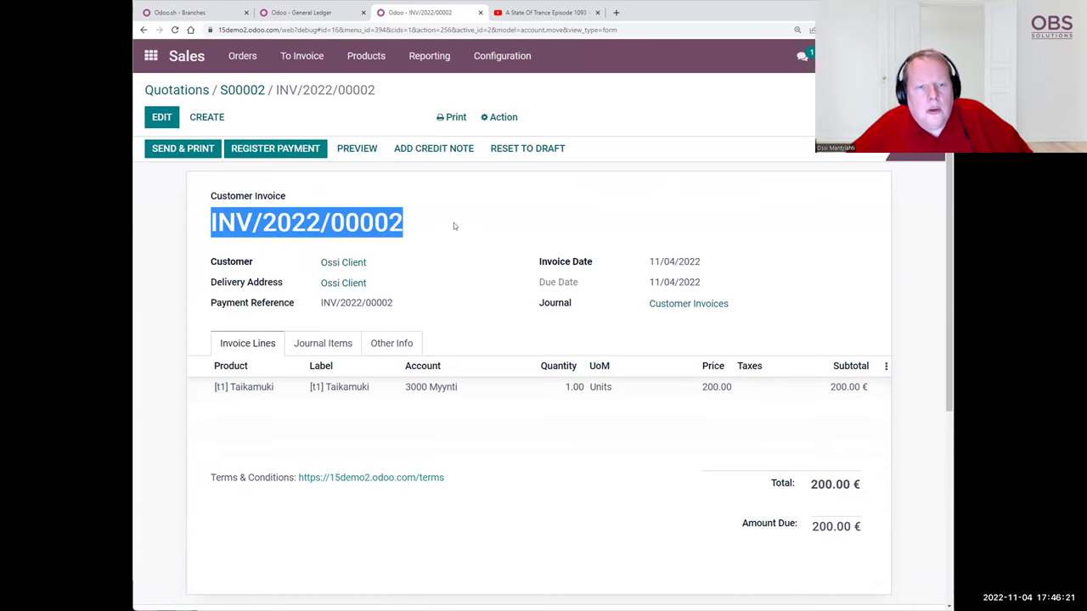
left_click(304, 148)
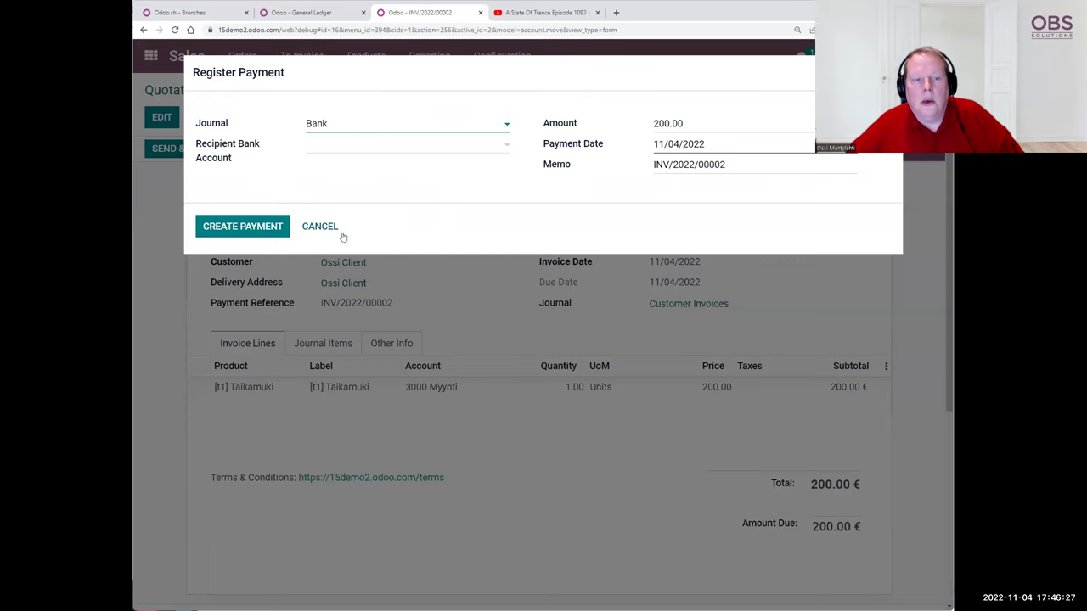
left_click(221, 229)
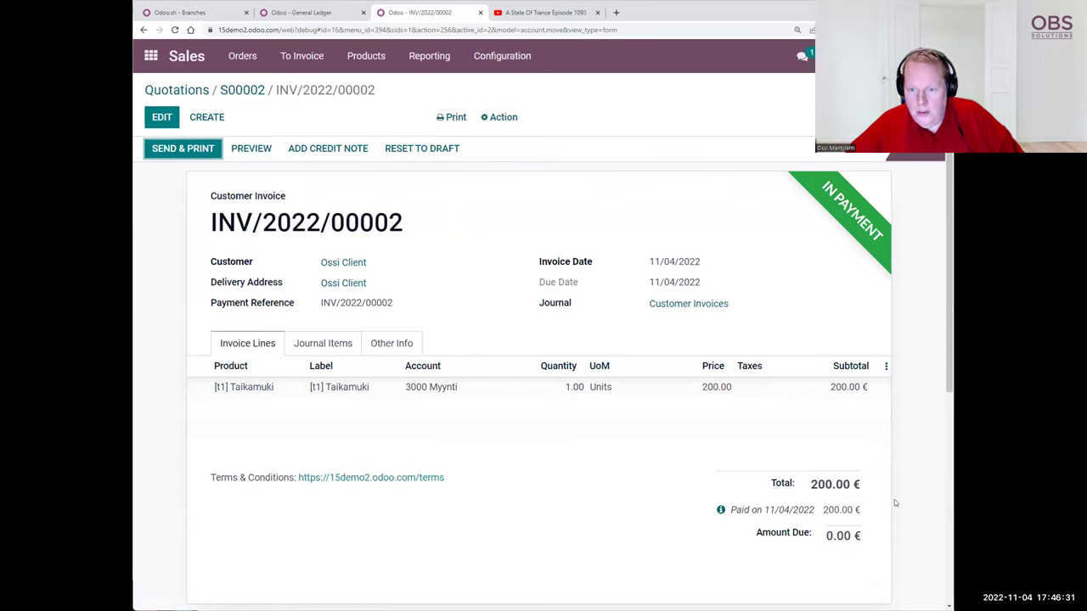
- Create a new Bank statement in Accounting with the reference Pankkitiliote 4
left_click(153, 56)
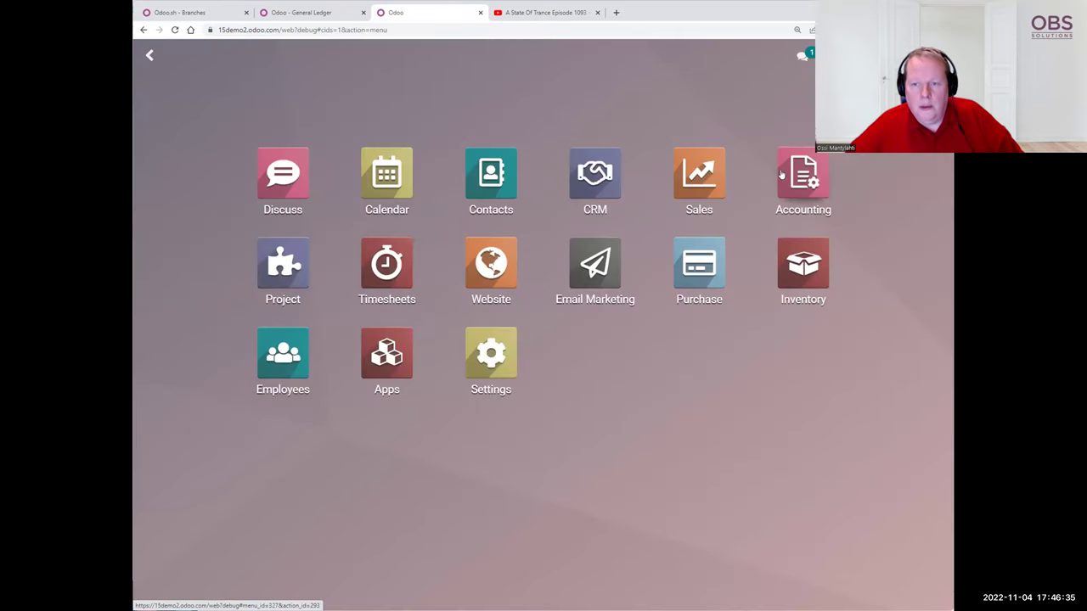
left_click(781, 174)
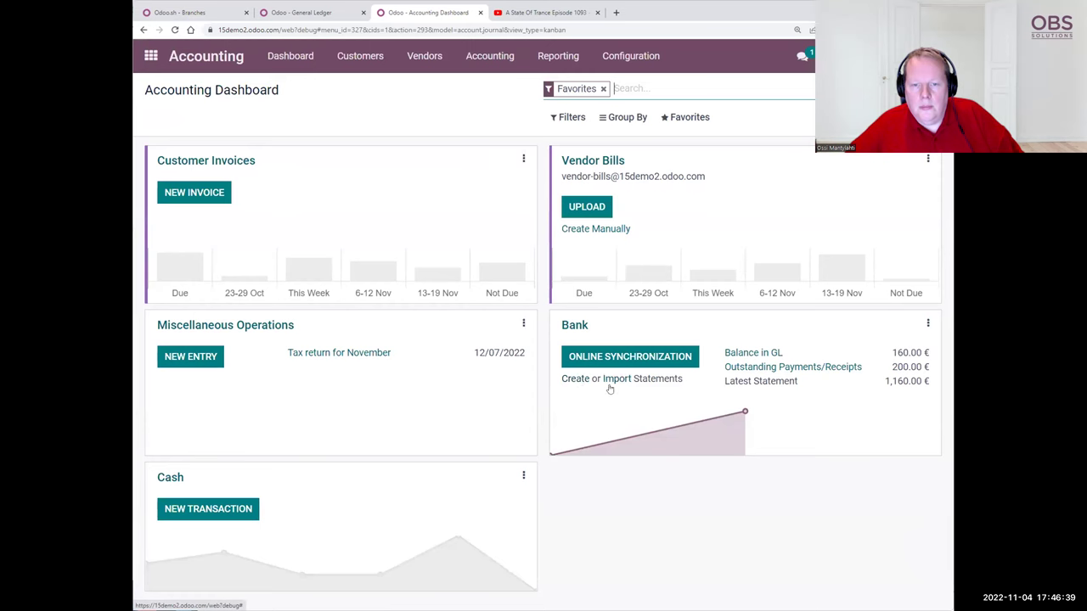
left_click(580, 380)
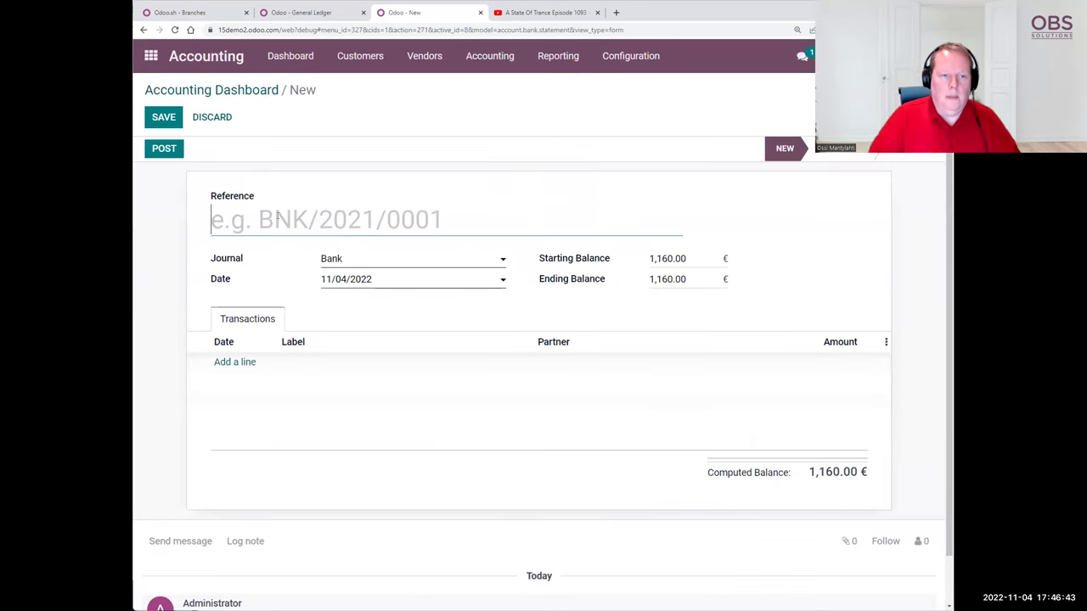
type("Pankkitiliote 4")
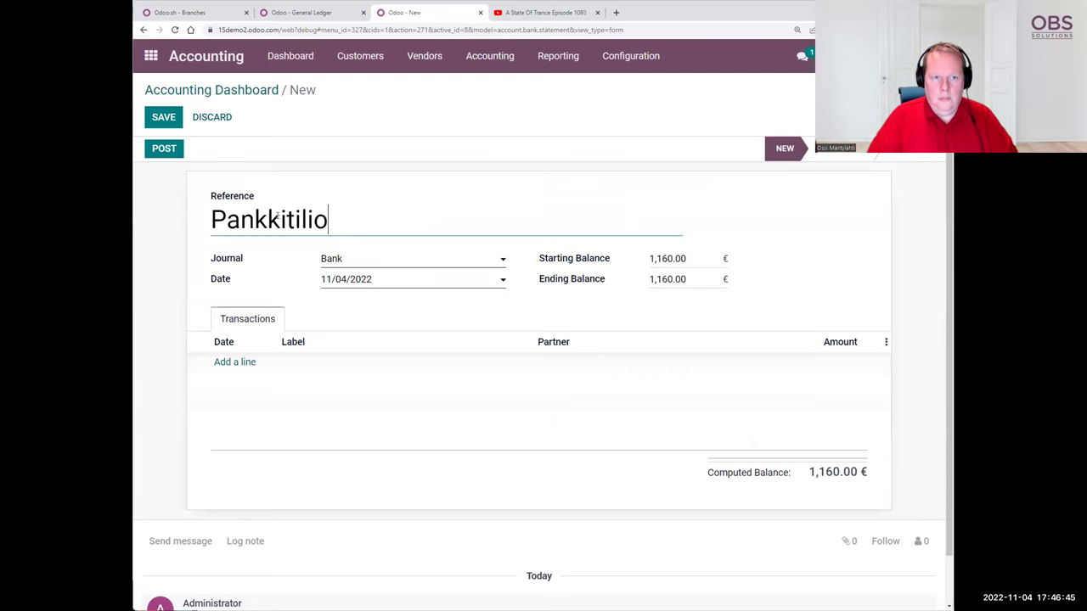
- Add a 200 transaction for the client with the copied invoice number as its label, and save and post the statement
left_click(245, 363)
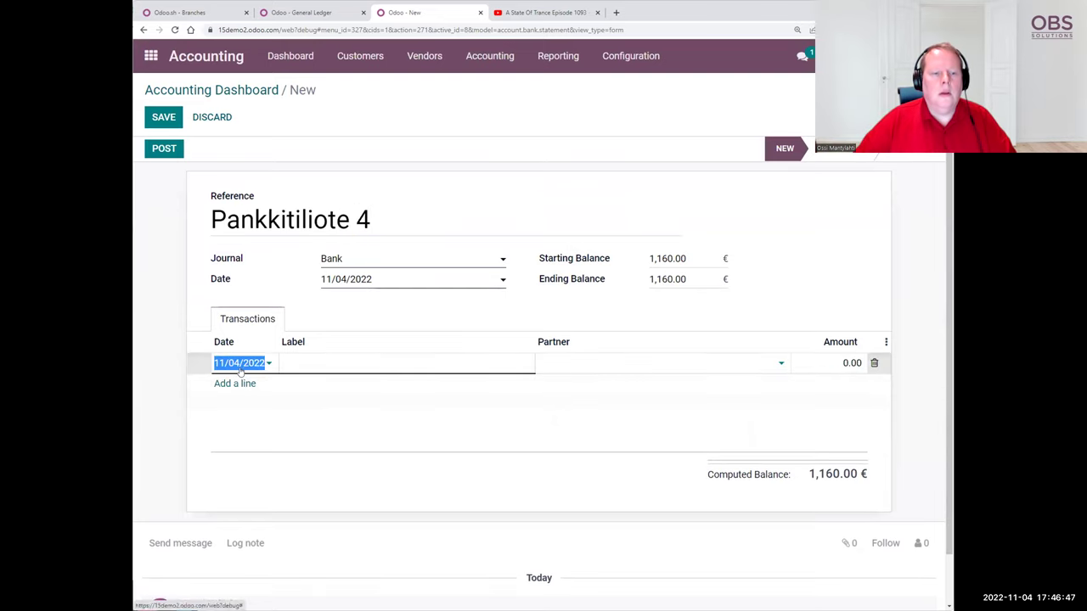
left_click(320, 364)
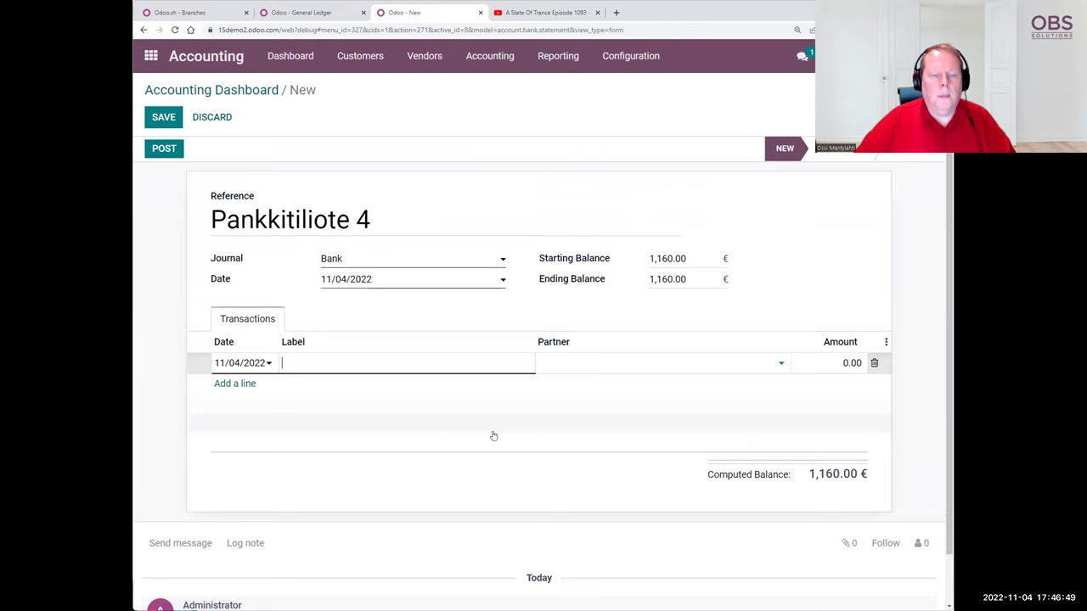
key("ctrl+v")
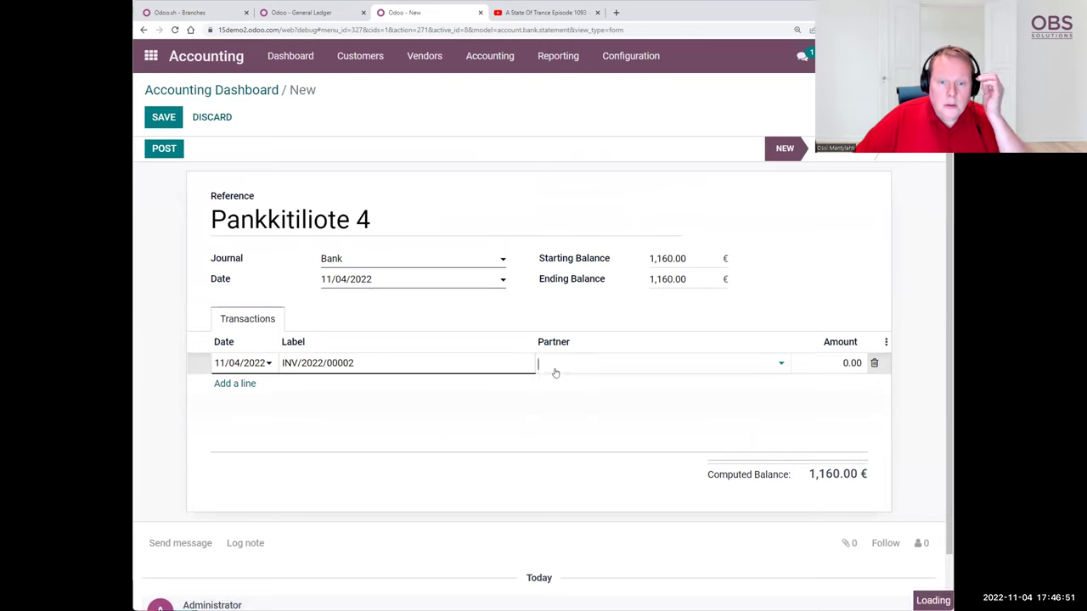
left_click(556, 371)
left_click(583, 442)
left_click(849, 361)
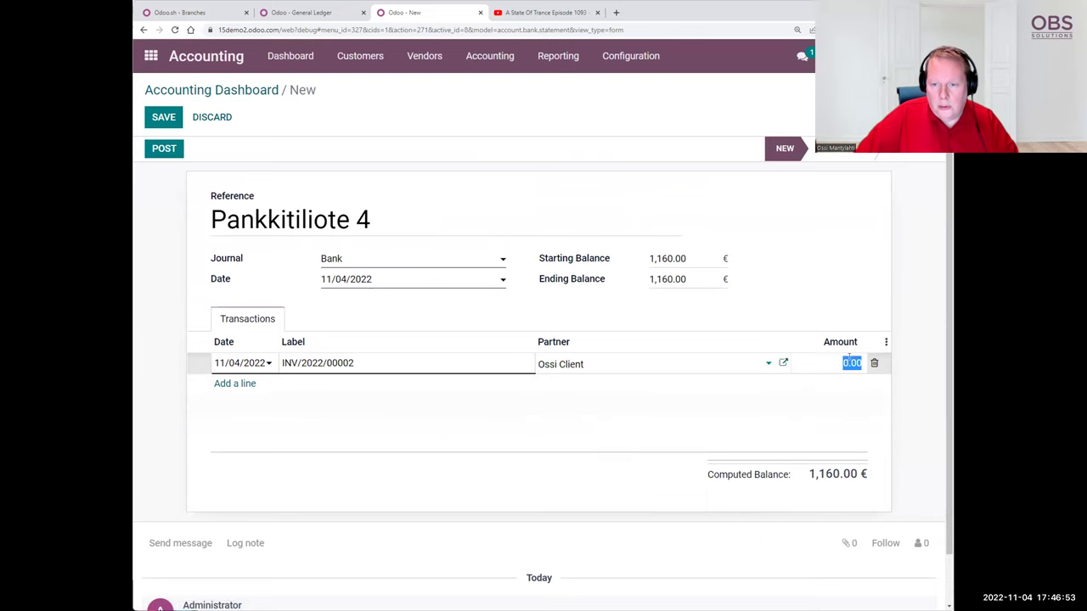
type("200")
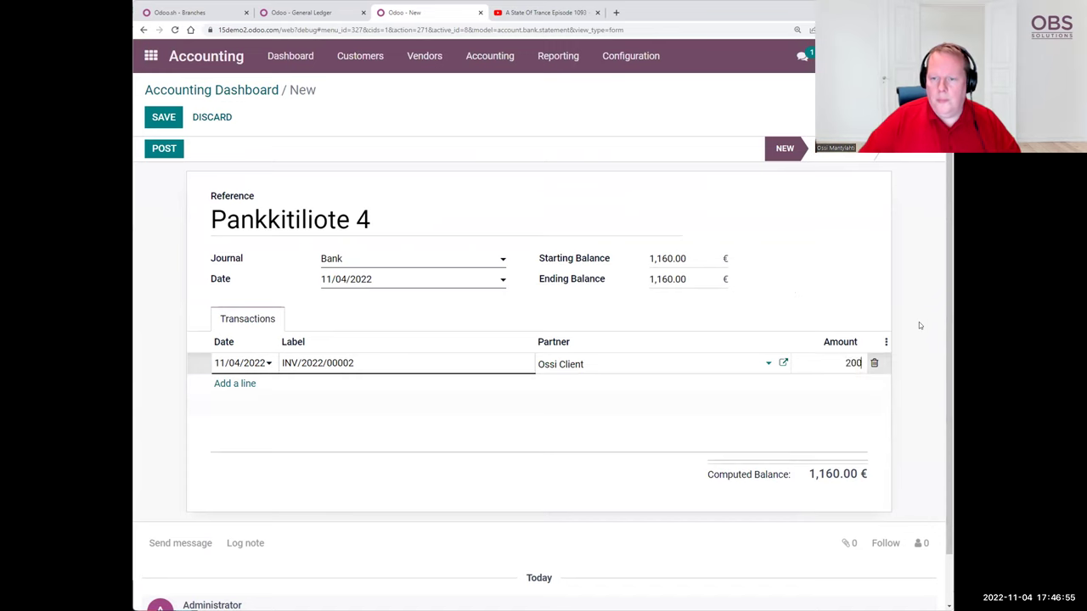
key("Return")
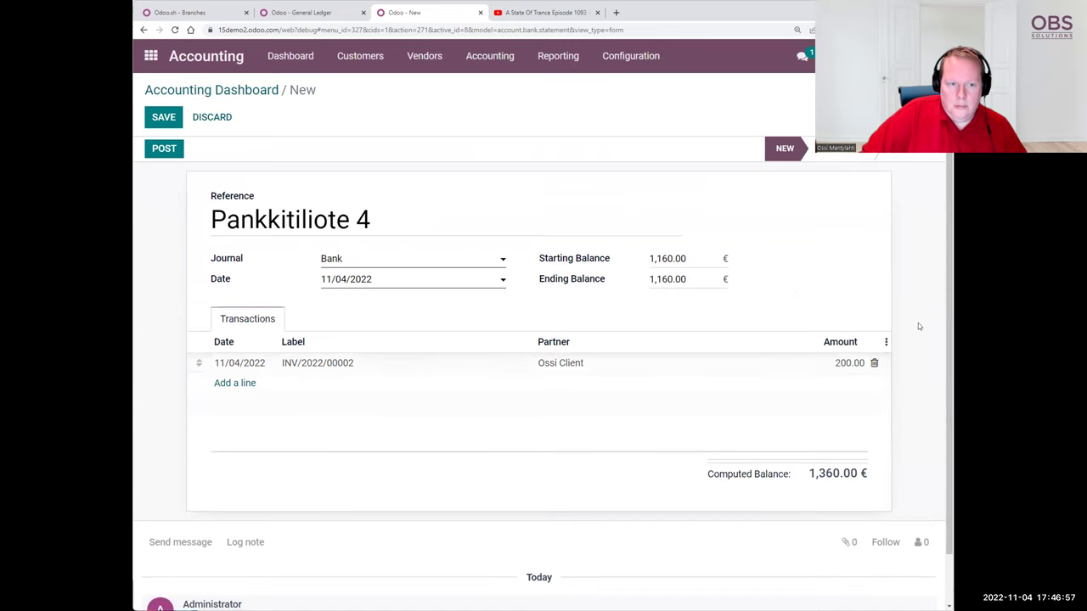
left_click(163, 117)
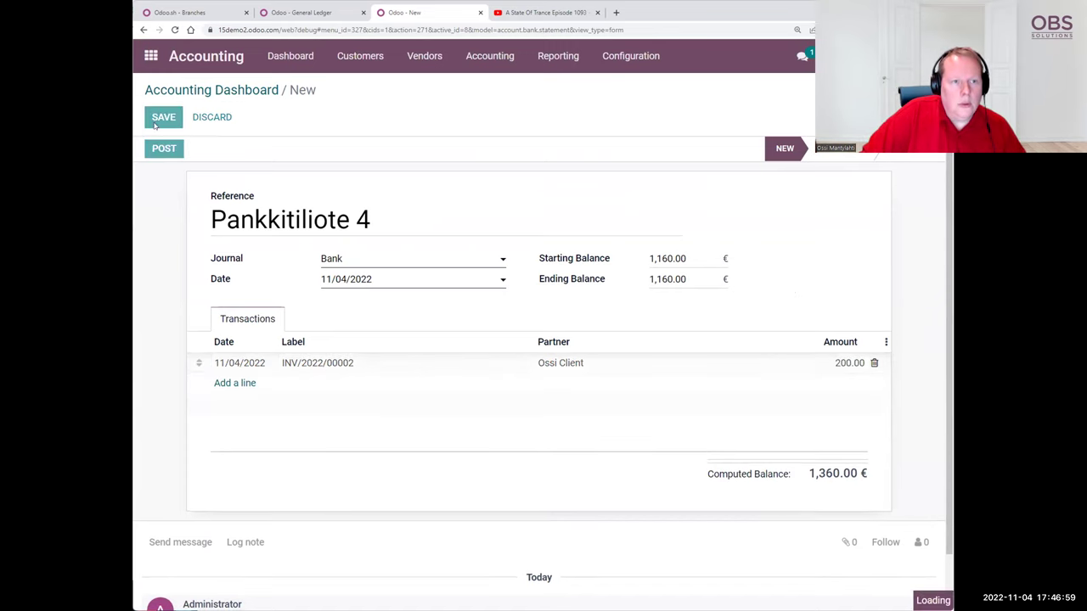
left_click(163, 148)
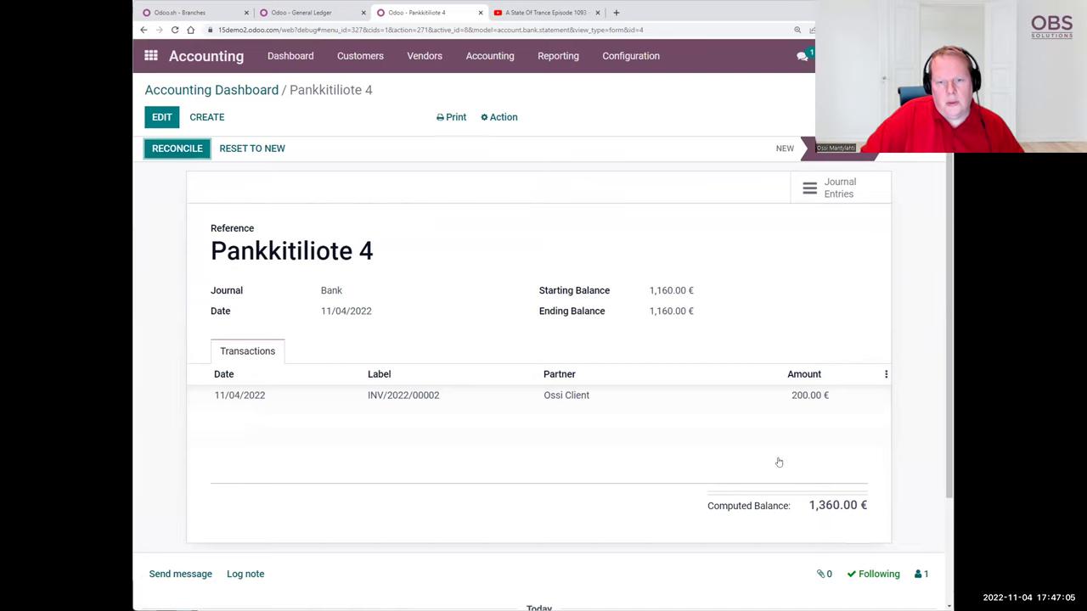
- Reset the bank statement to new to correct its ending balance to 1360, and post and reconcile it
left_click(227, 151)
left_click(162, 118)
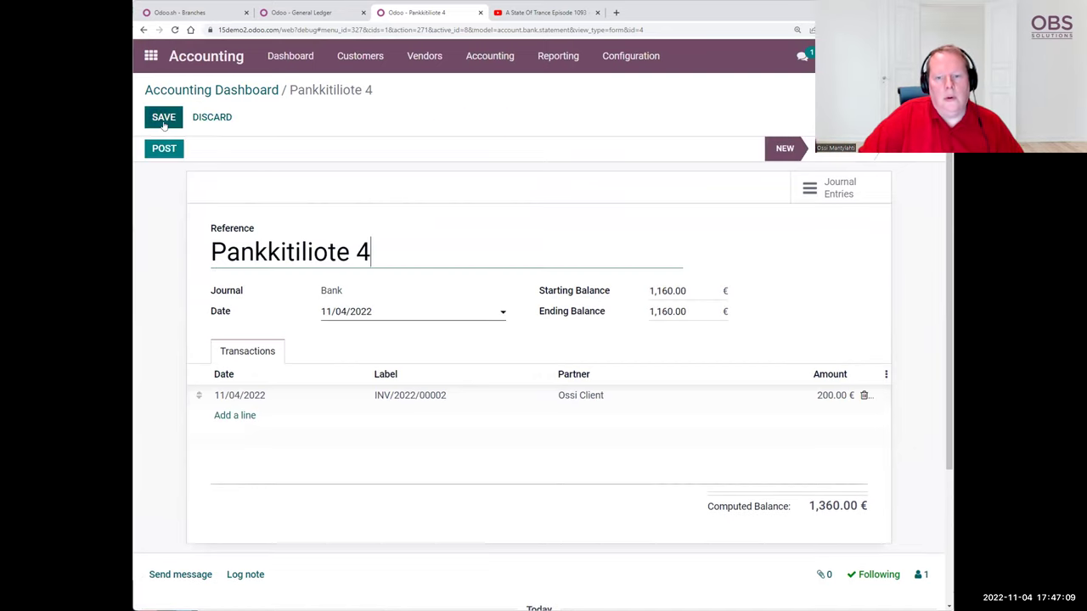
left_click(671, 310)
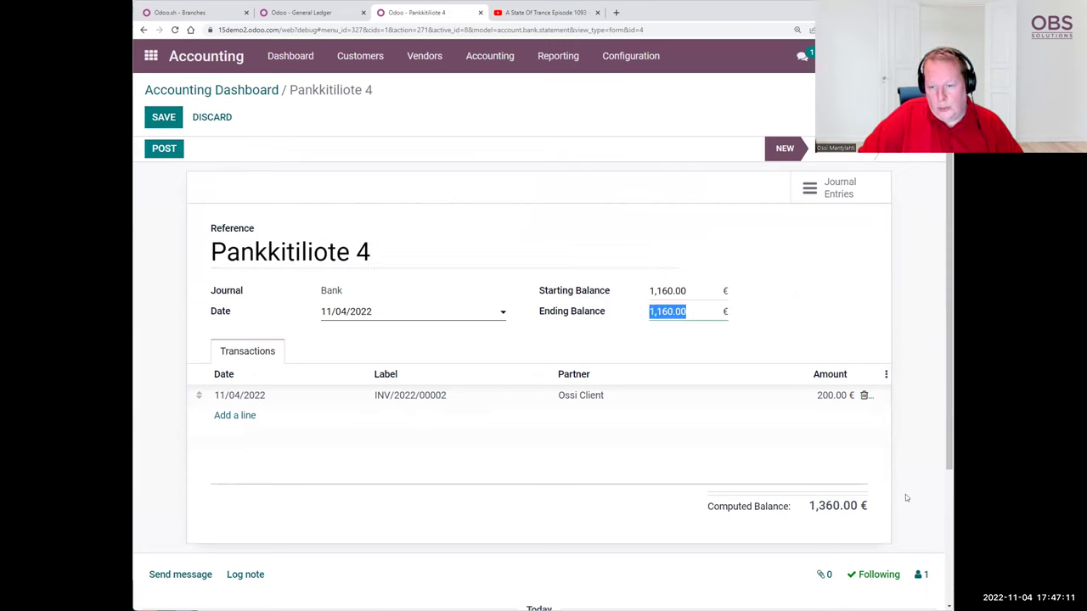
type("1360")
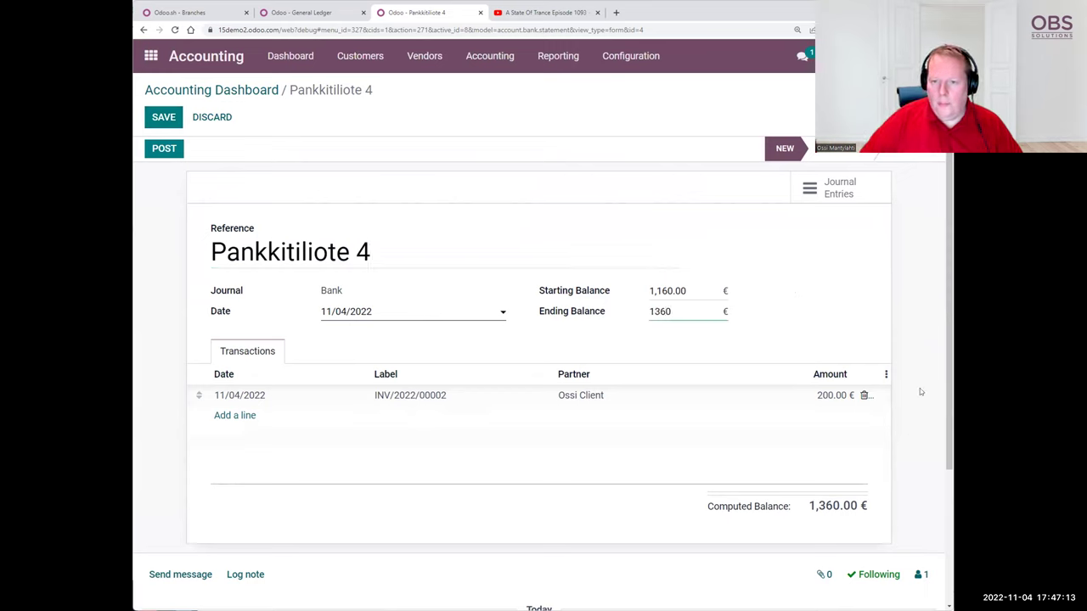
left_click(163, 117)
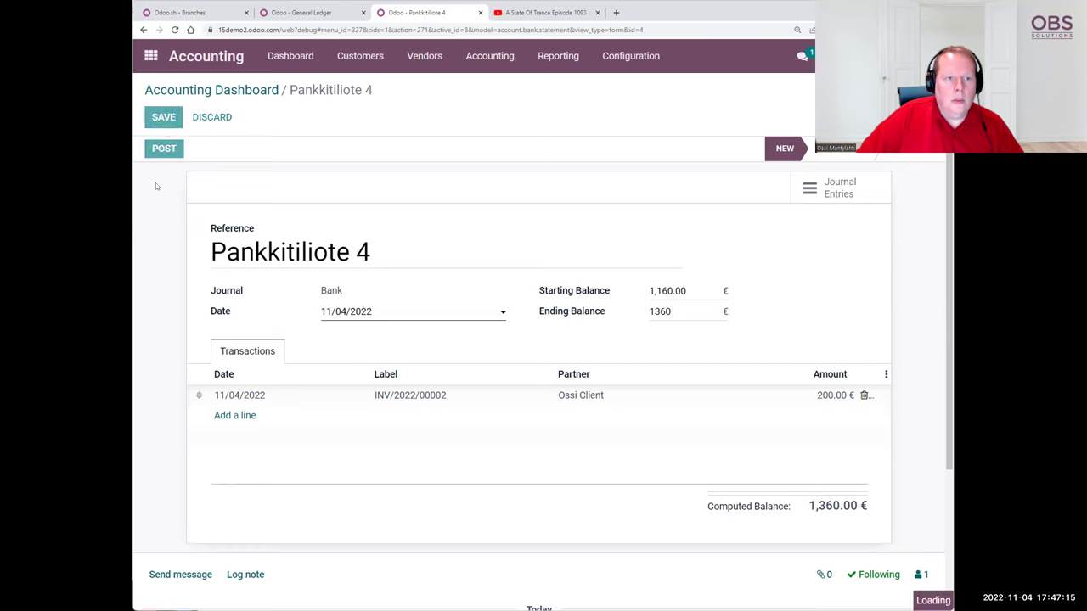
left_click(162, 149)
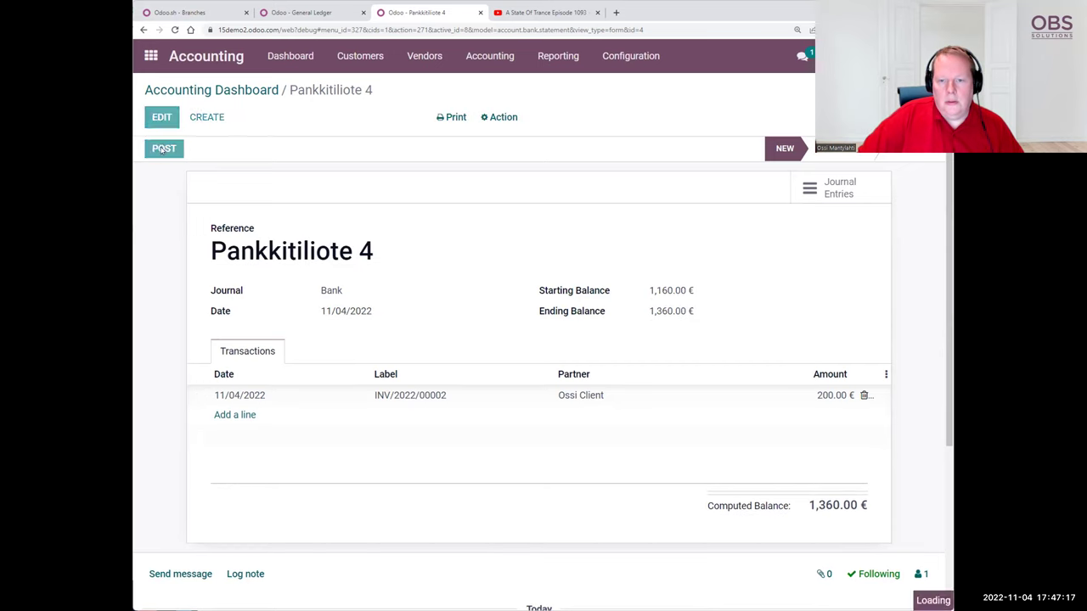
left_click(177, 150)
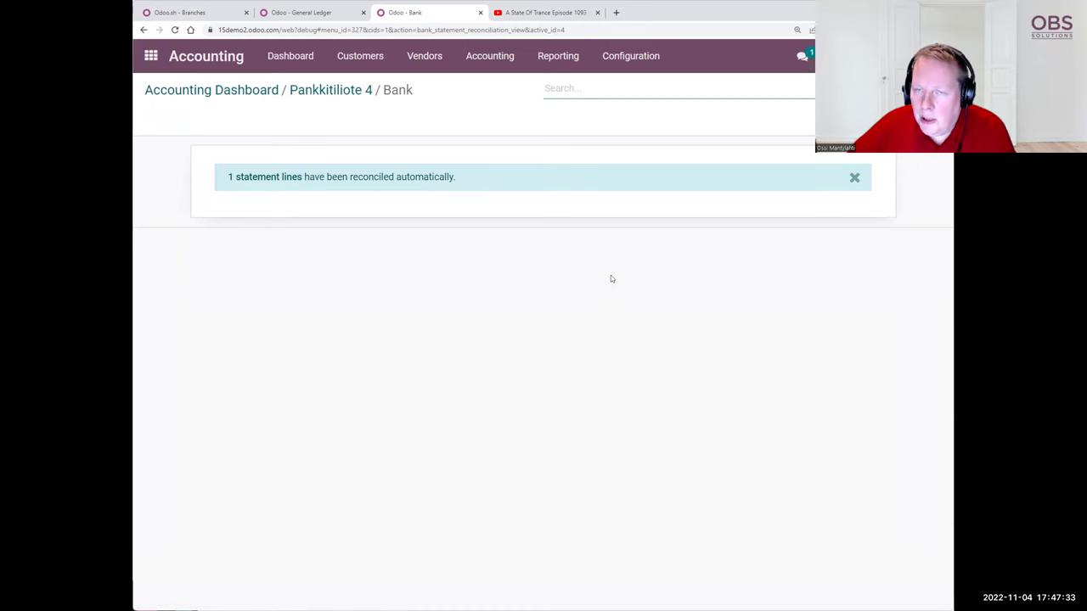
- Reload the General Ledger and examine the second sale's postings in the inventory accounts and 1700 Myyntisaamiset
left_click(319, 14)
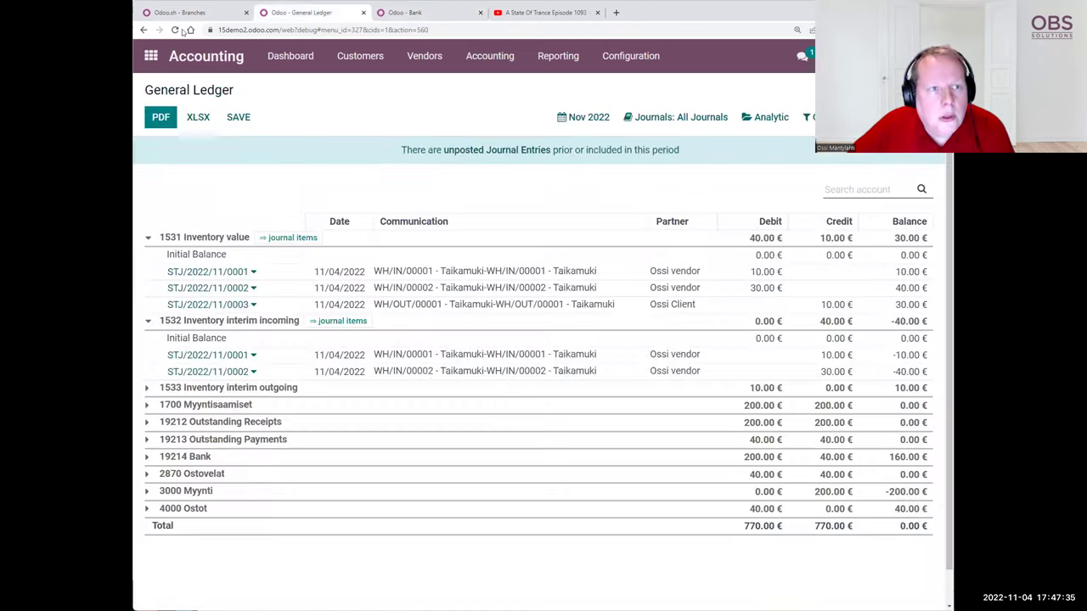
key("F5")
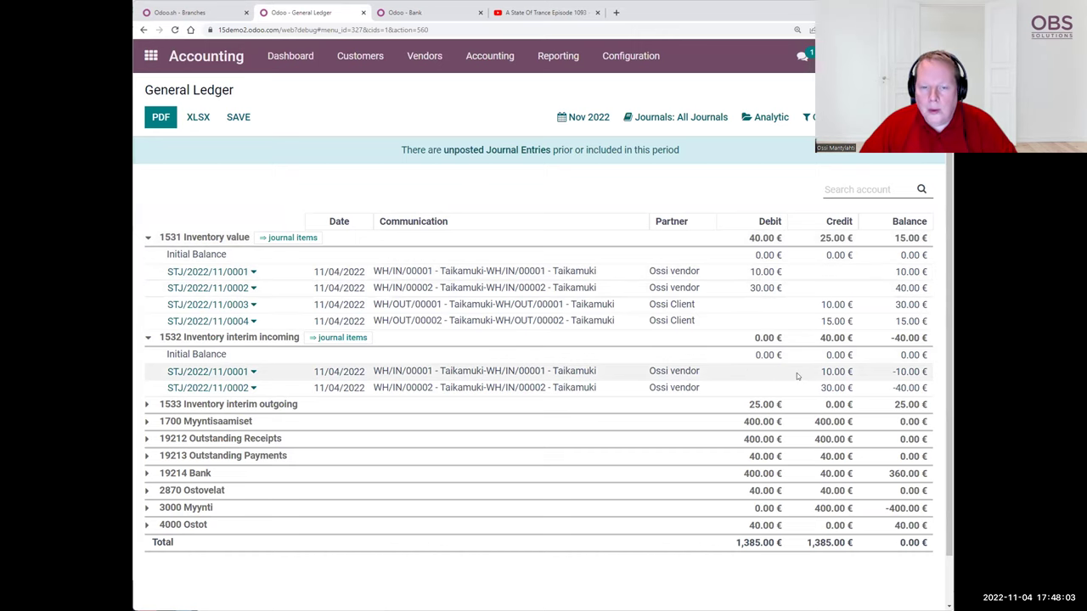
left_click(253, 388)
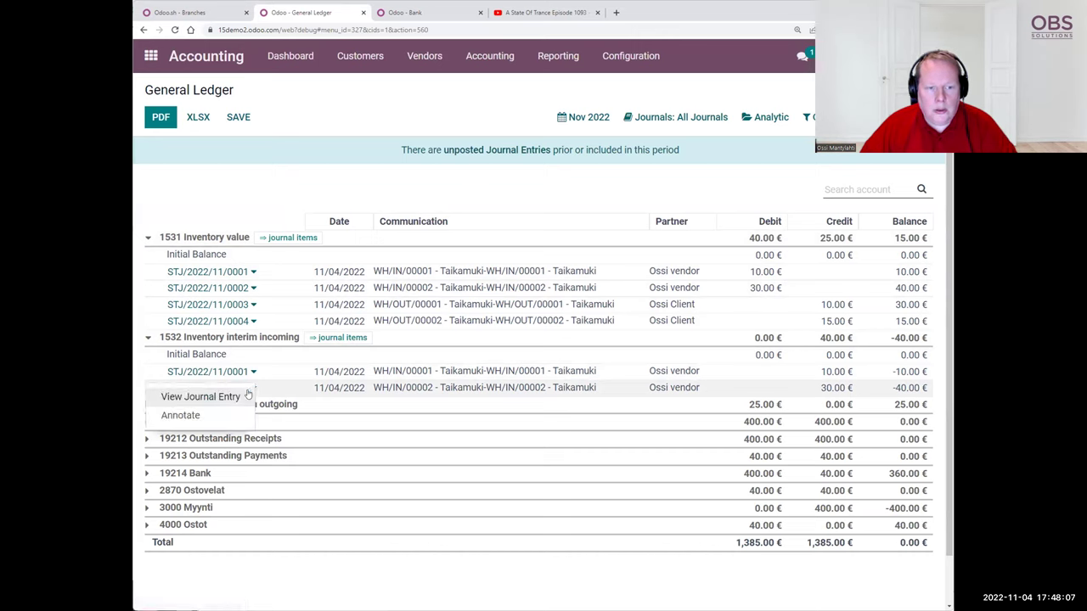
left_click(341, 388)
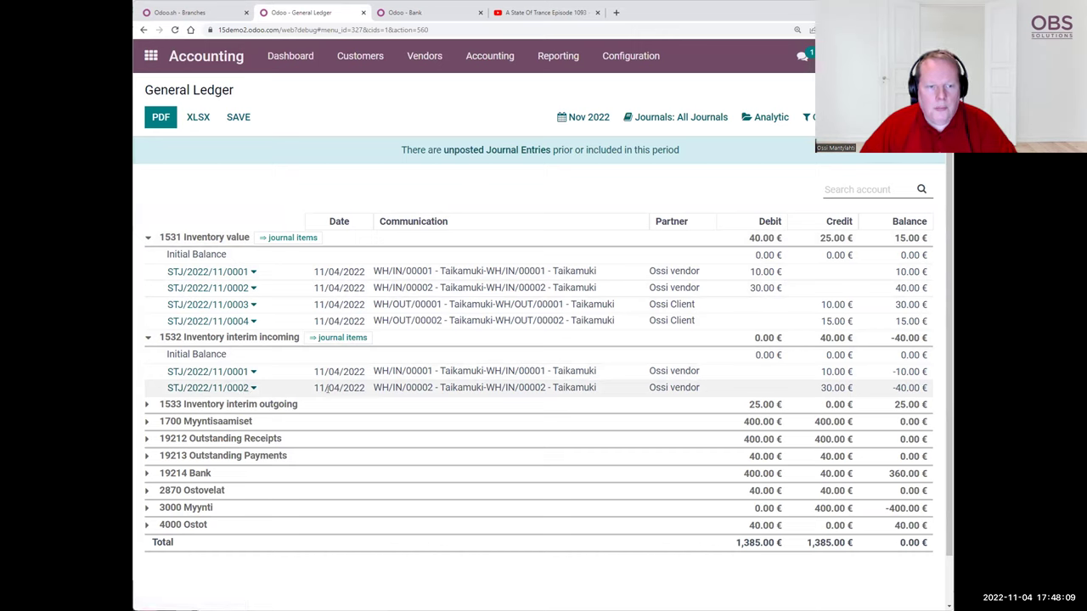
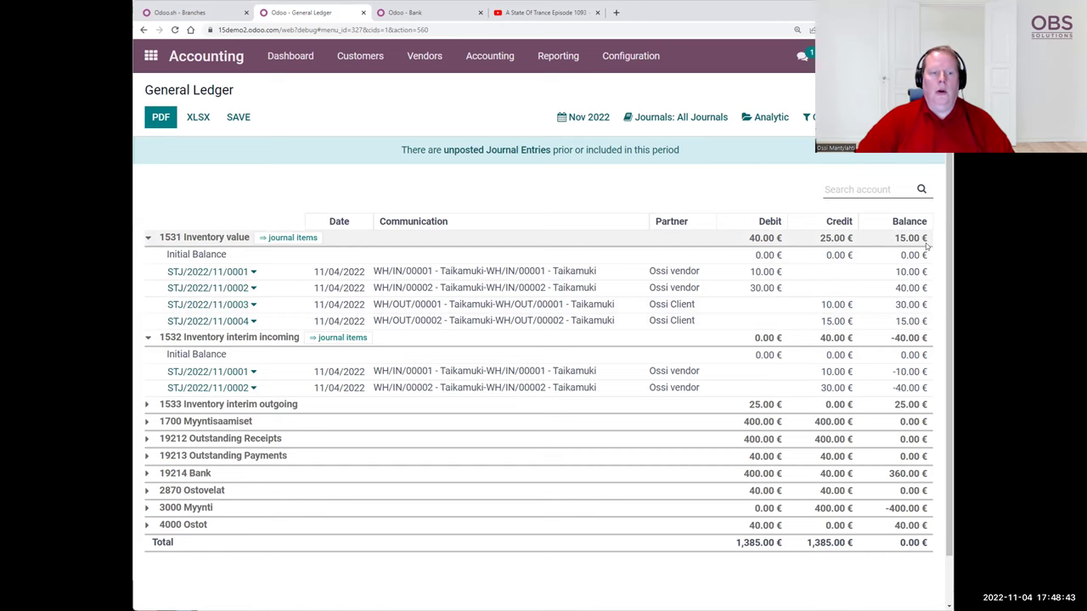
left_click(146, 405)
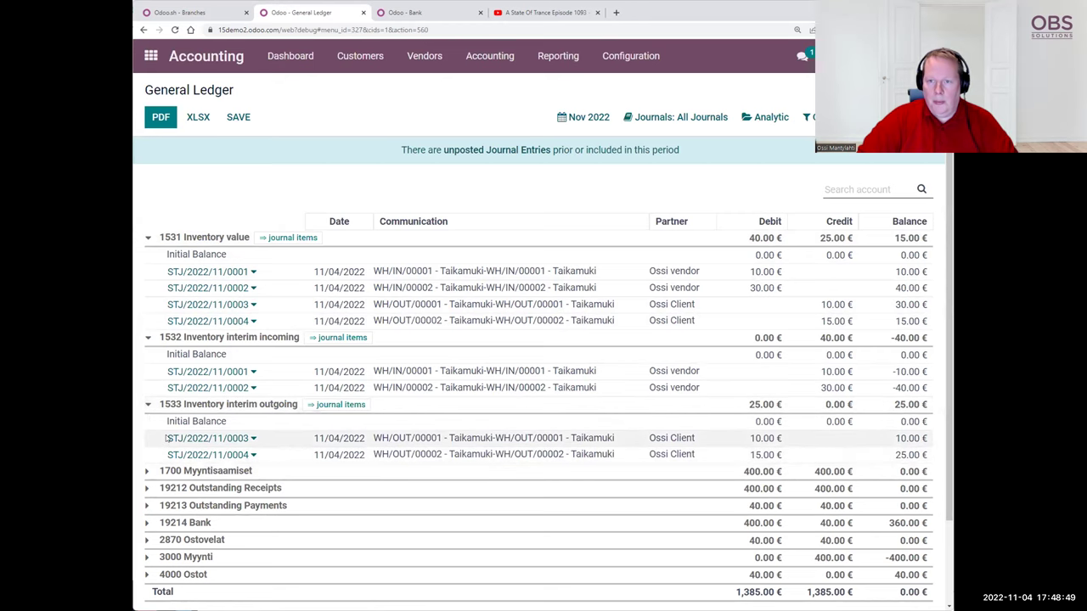
left_click(147, 405)
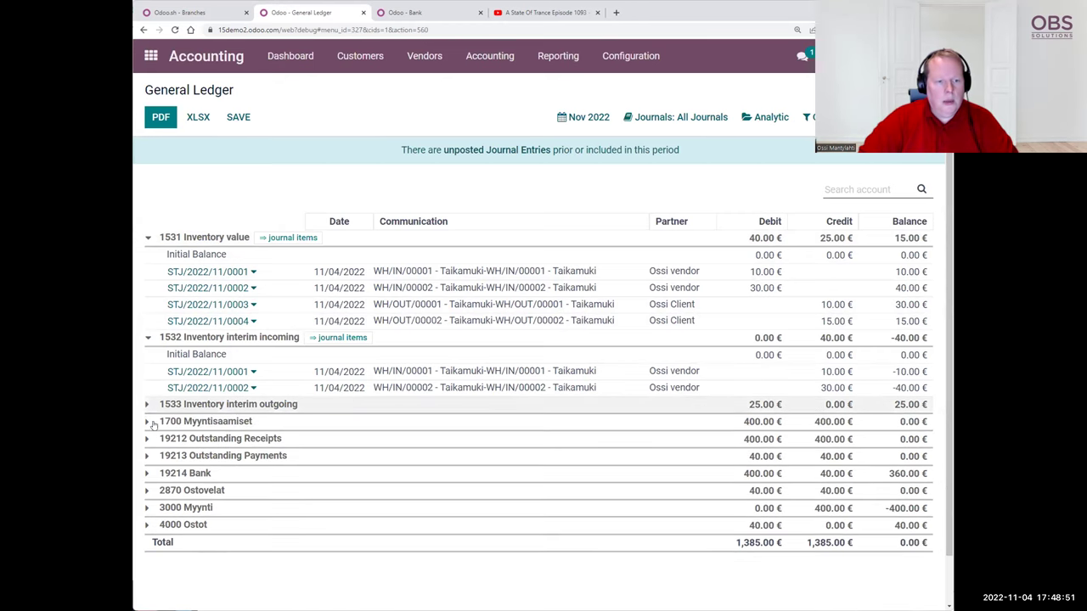
left_click(147, 423)
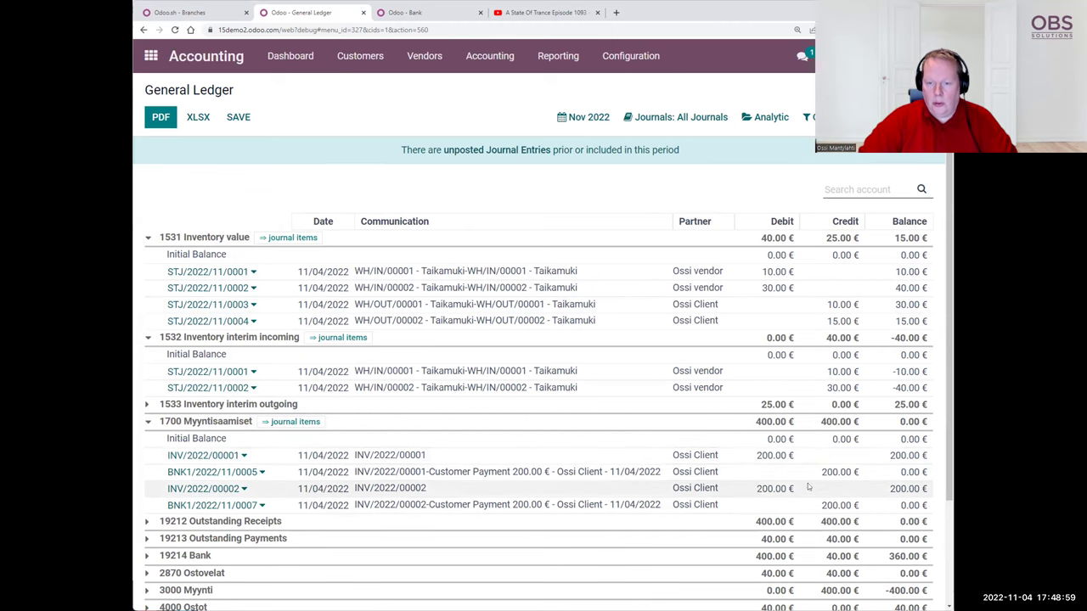
- Collapse 1700 Myyntisaamiset and expand 19212 Outstanding Receipts, 19213 Outstanding Payments, 19214 Bank, 2870 Ostovelat, 3000 Myynti and 4000 Ostot in the General Ledger
left_click(148, 421)
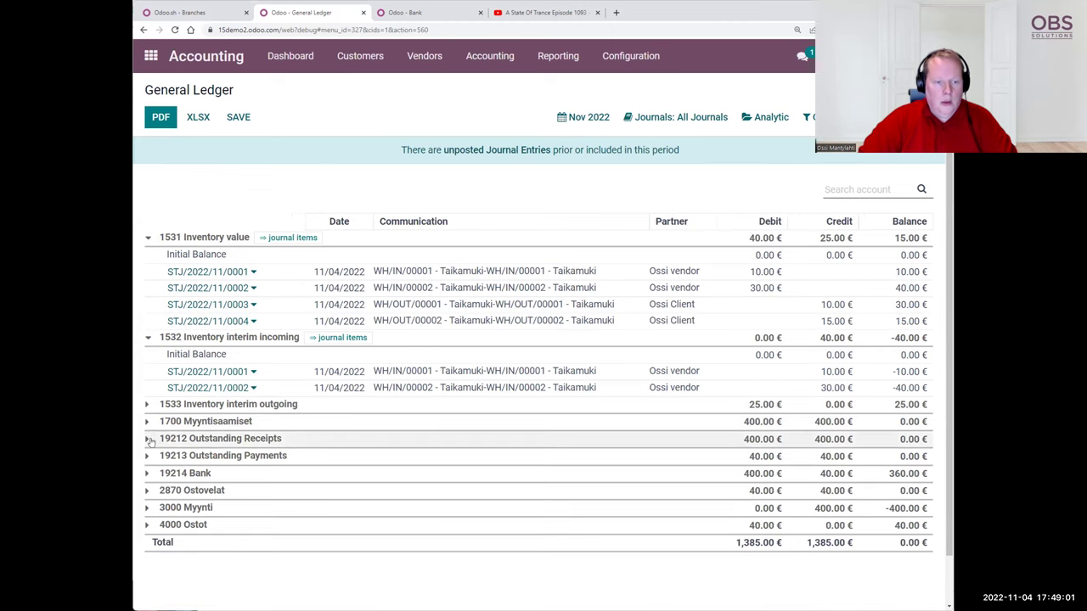
left_click(146, 439)
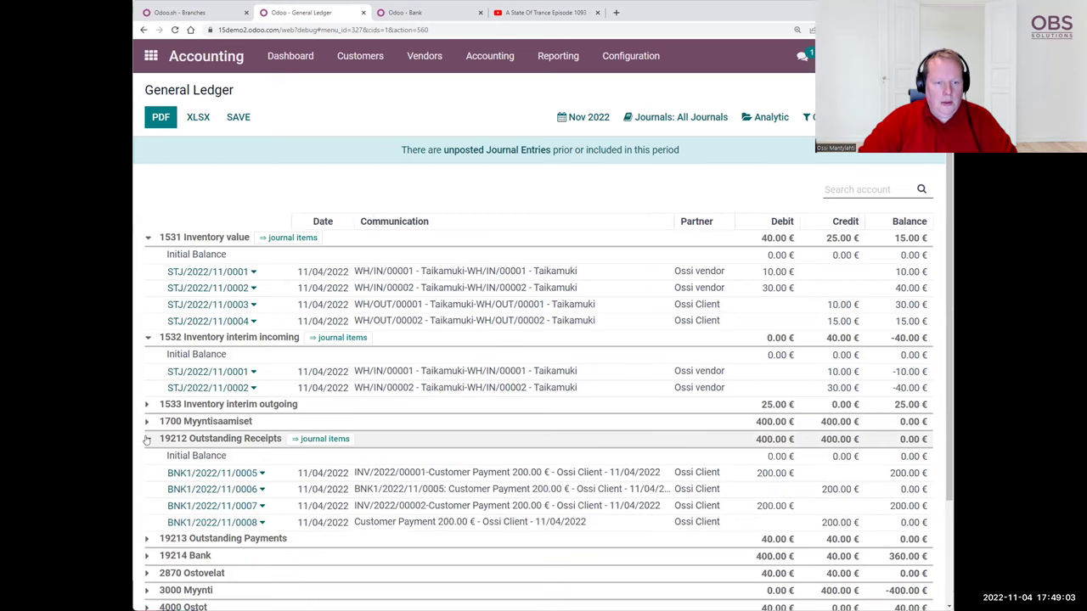
scroll(146, 412, "down", 2)
left_click(146, 402)
left_click(146, 502)
scroll(146, 501, "down", 3)
left_click(146, 437)
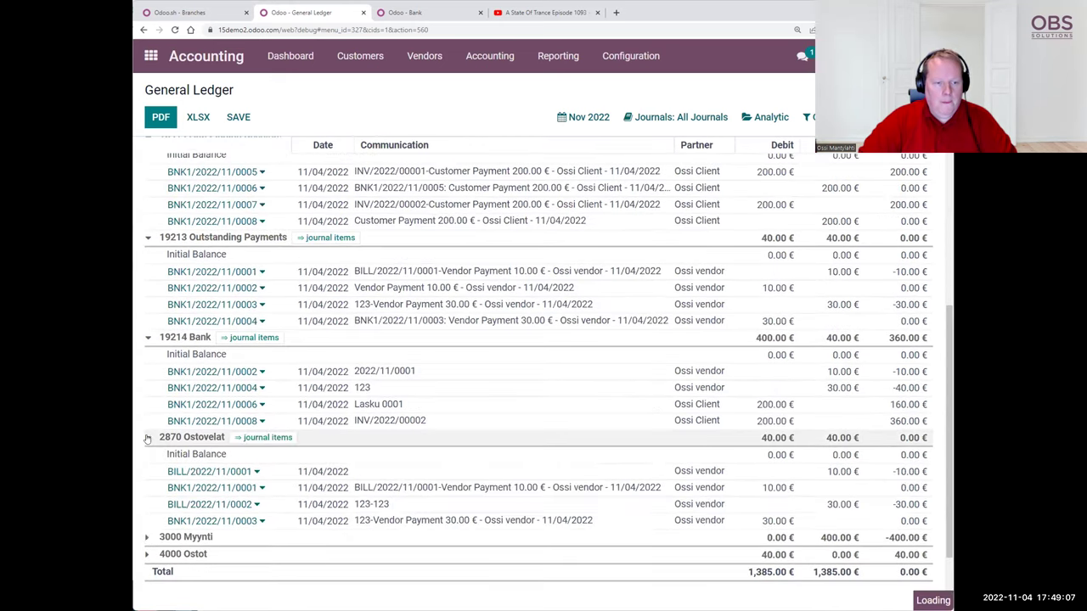
left_click(146, 537)
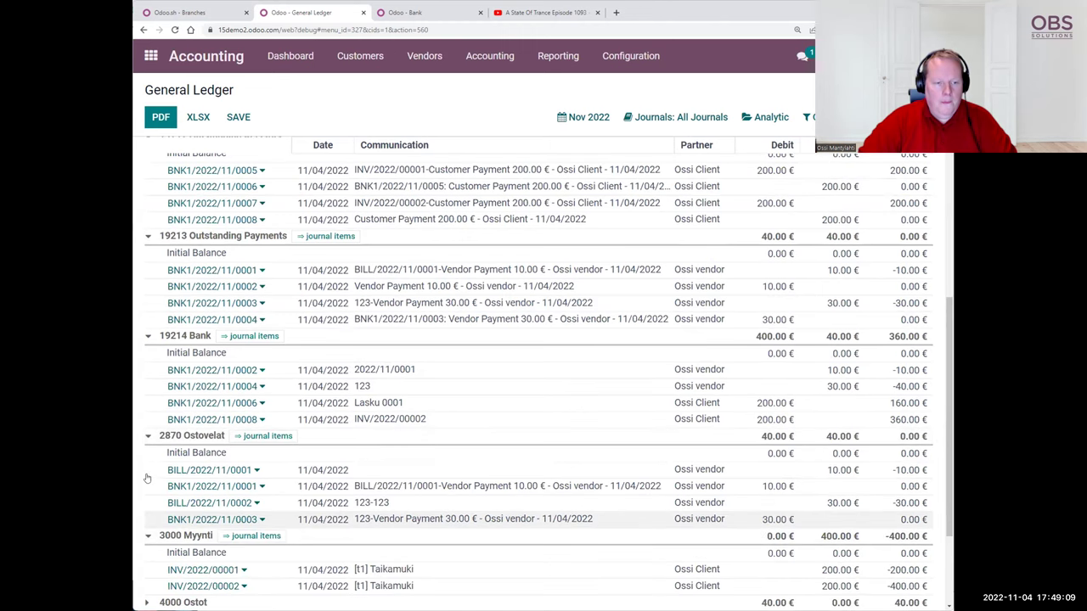
scroll(146, 479, "down", 2)
left_click(147, 474)
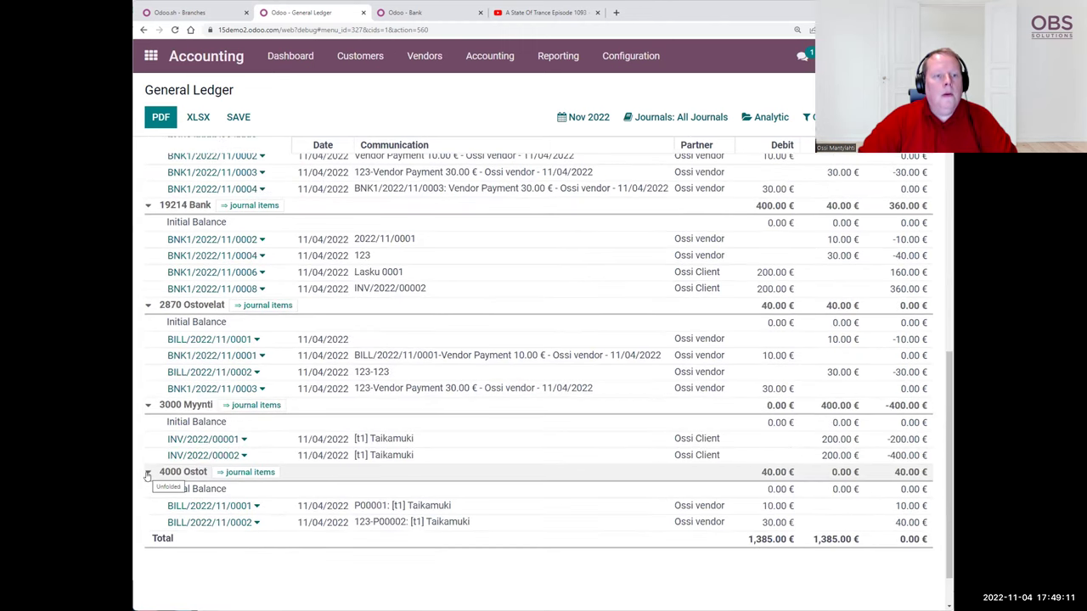
- Examine the bank, payables, sales and purchase postings and the ledger total, and return to the inventory accounts
scroll(629, 293, "up", 1)
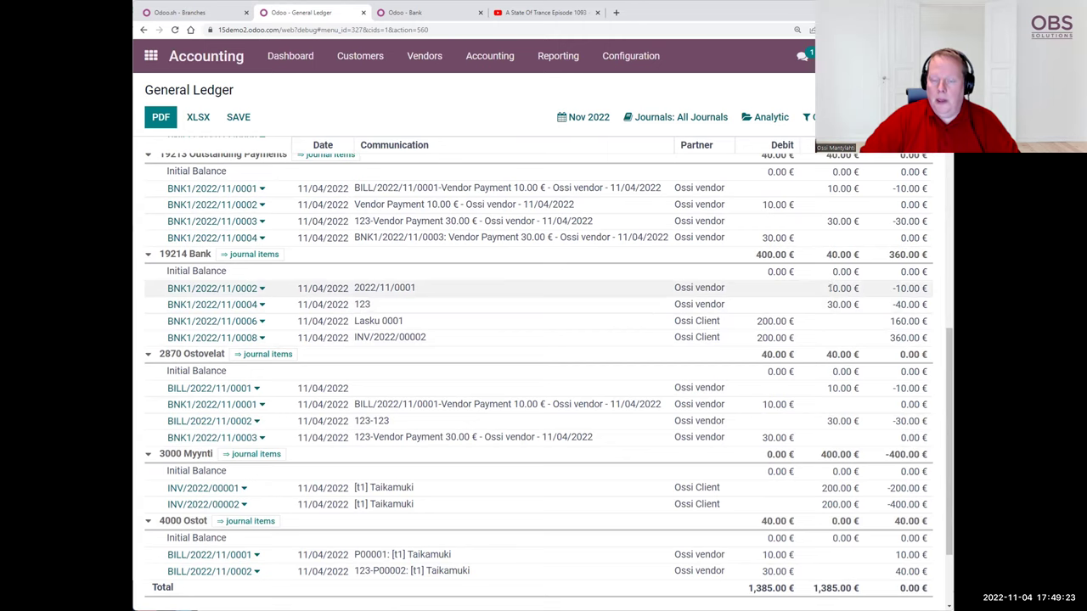
right_click(830, 288)
left_click(938, 271)
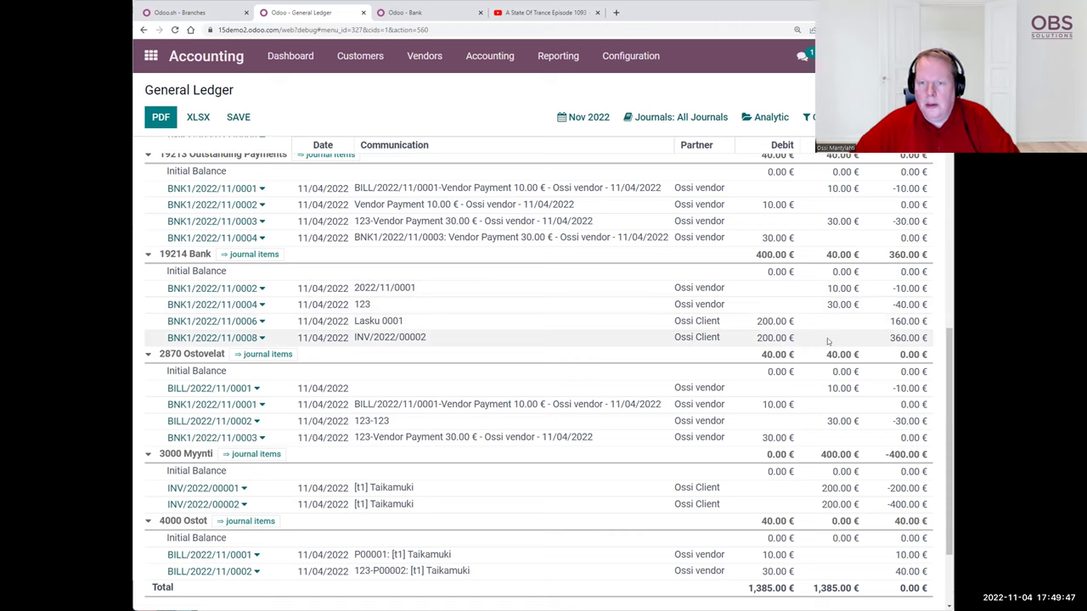
scroll(778, 371, "down", 2)
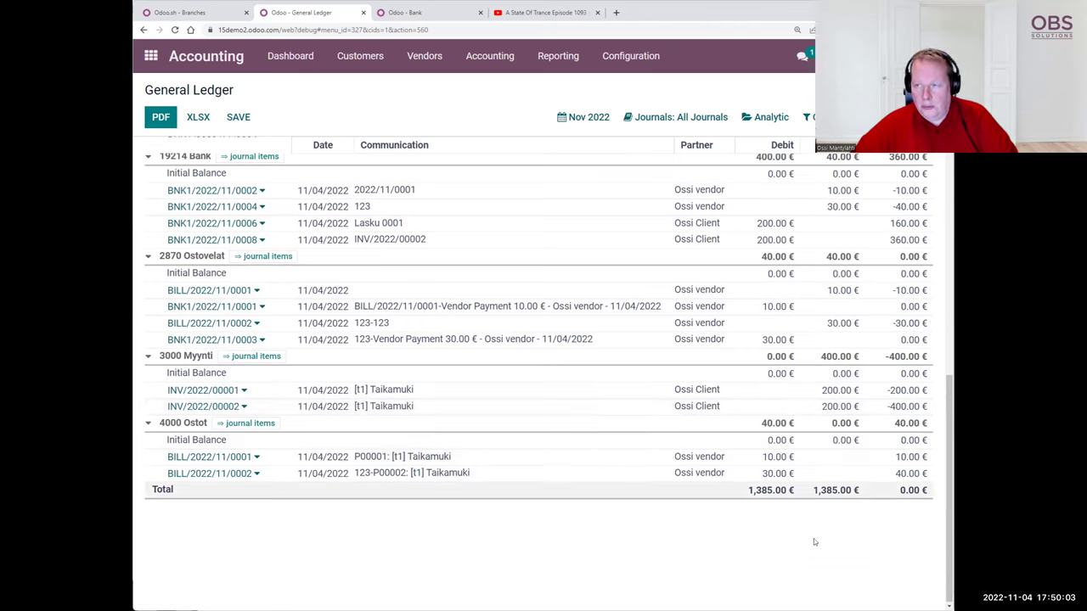
scroll(741, 537, "up", 10)
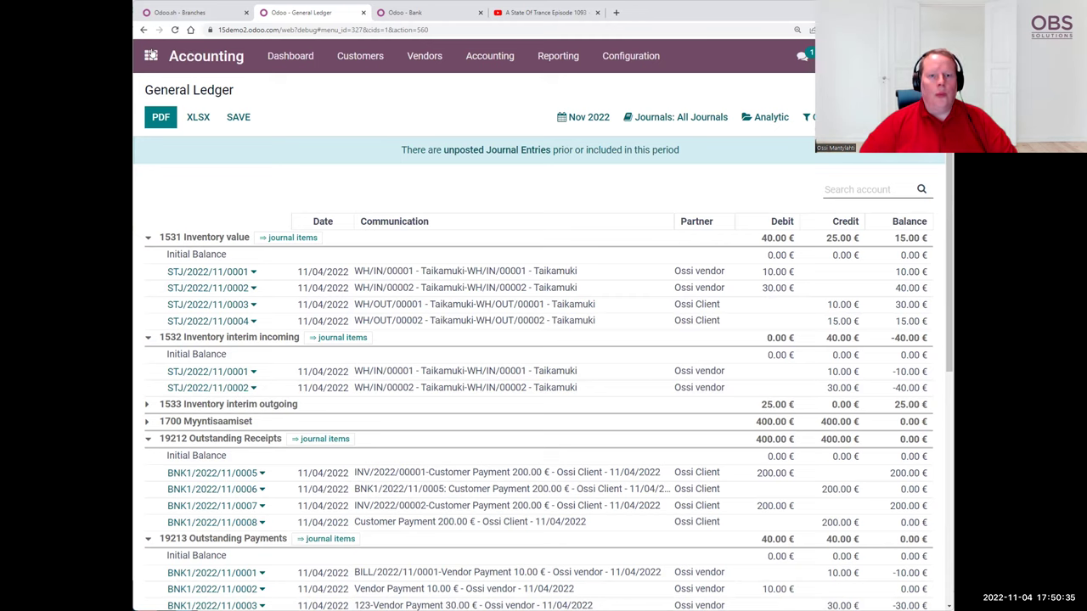
- Switch to the Sales app and open the delivery belonging to the second sales order
key("alt+h")
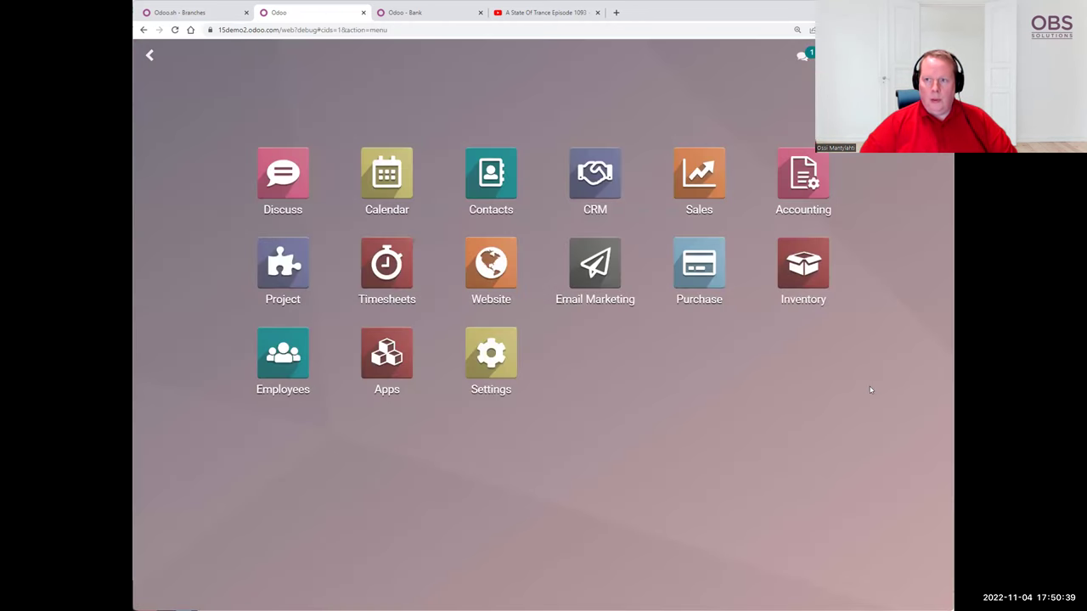
left_click(690, 193)
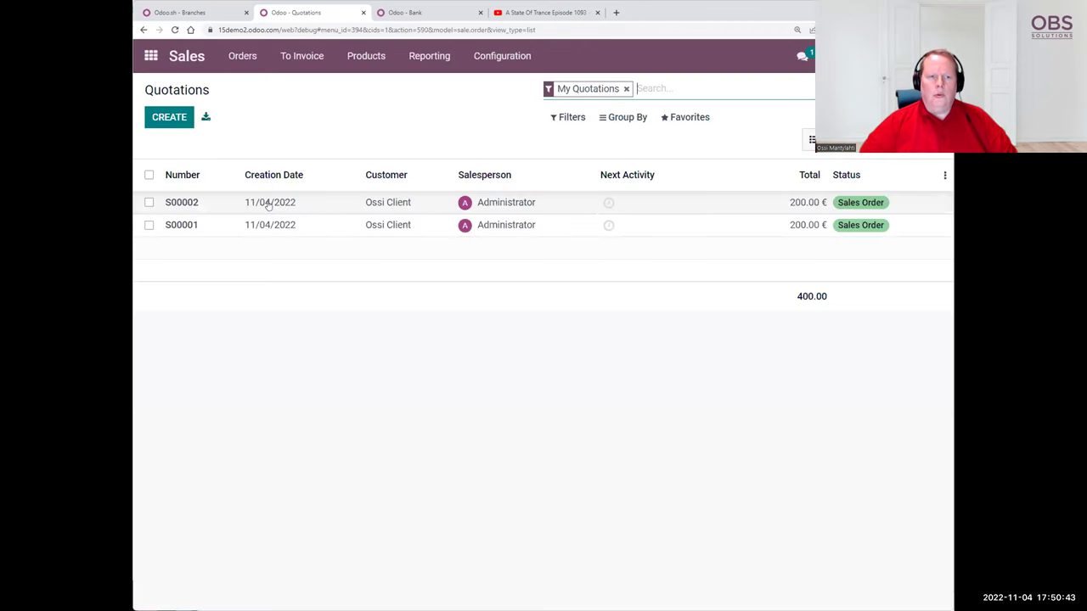
left_click(264, 202)
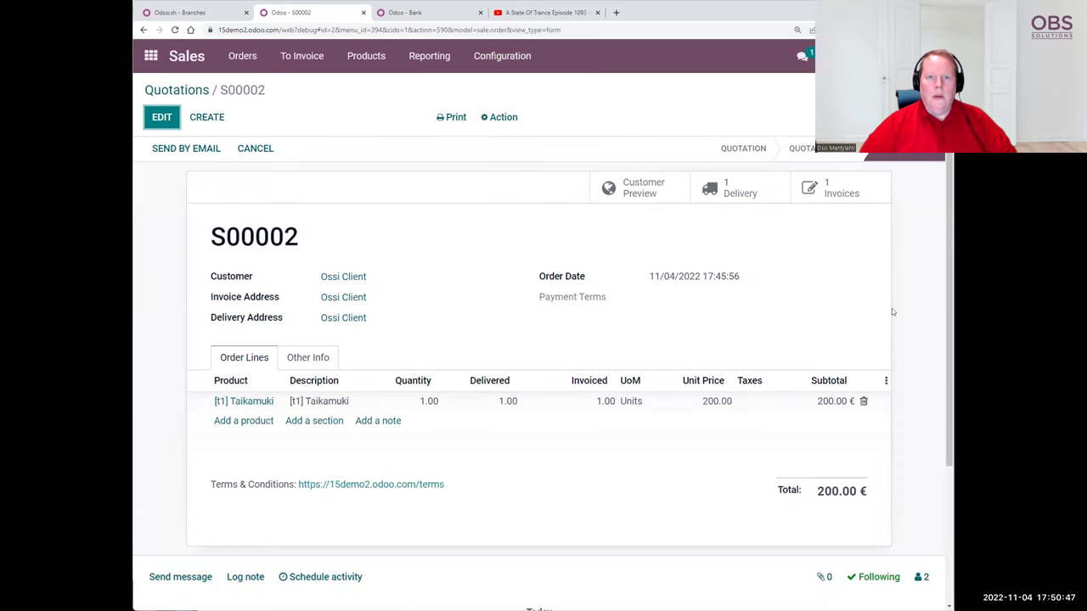
left_click(740, 193)
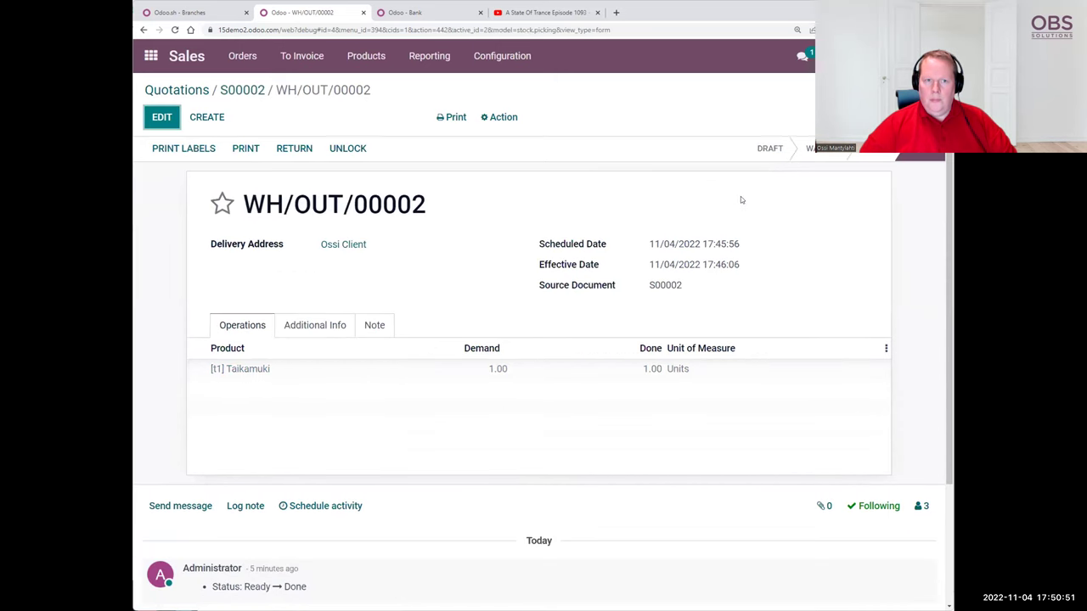
- Create a return of 1 Taikamuki unit from the delivery and validate it as an immediate transfer
left_click(303, 151)
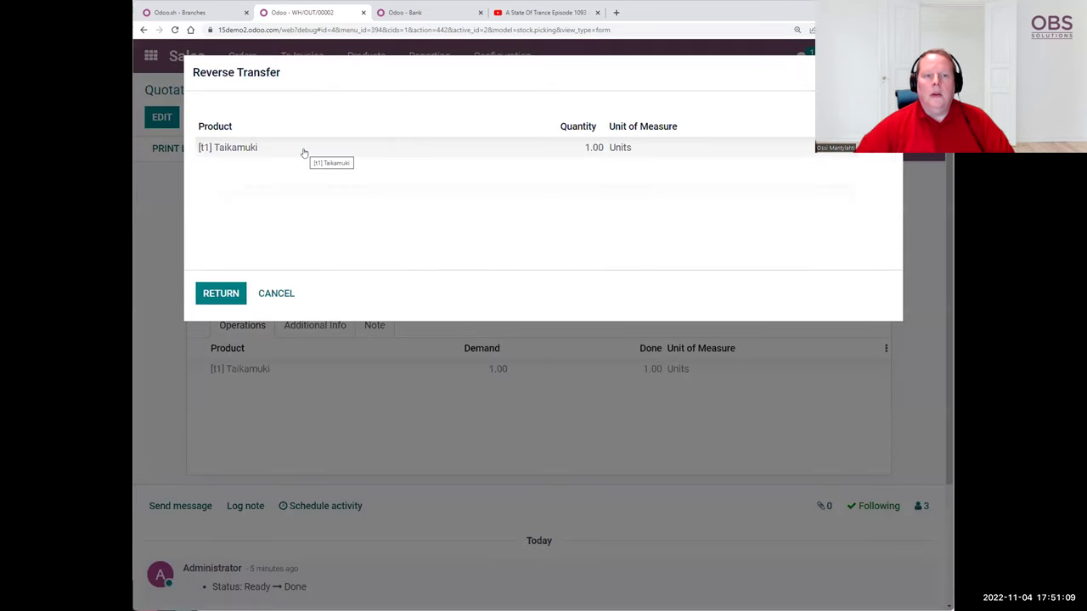
left_click(221, 293)
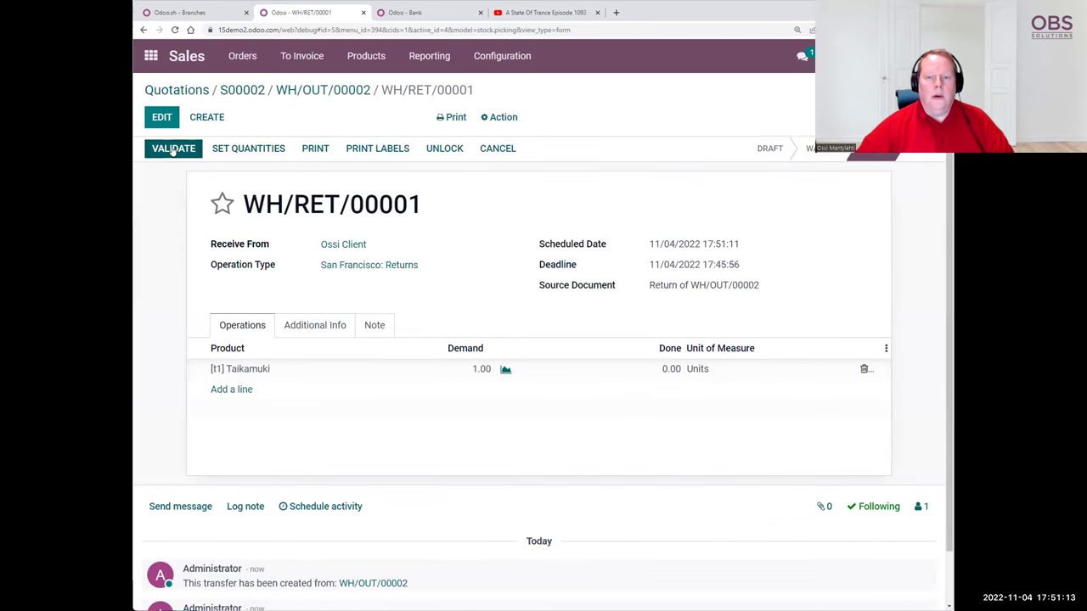
left_click(173, 150)
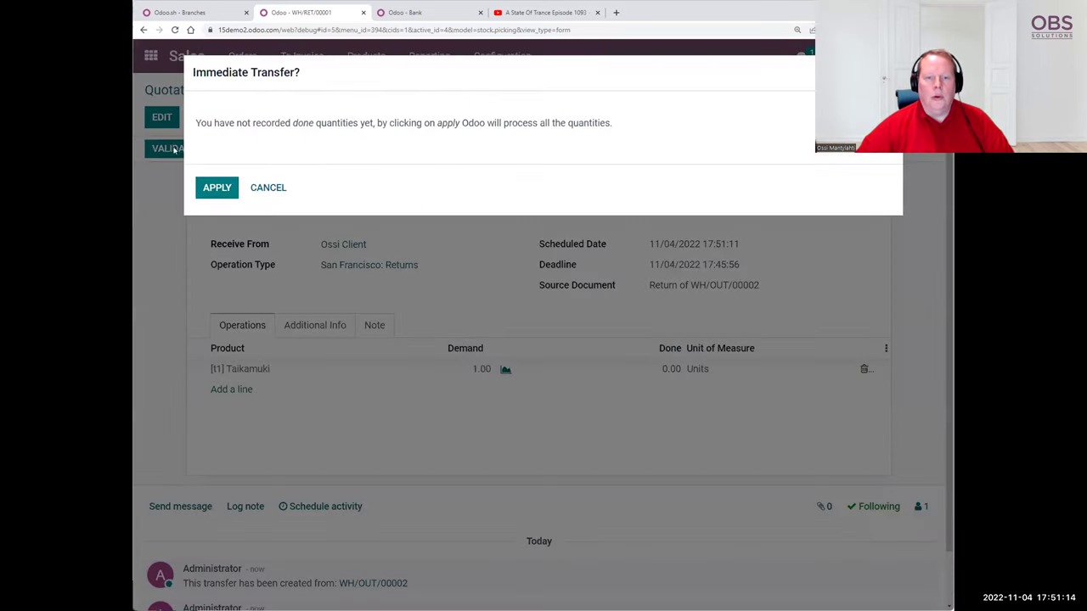
left_click(214, 188)
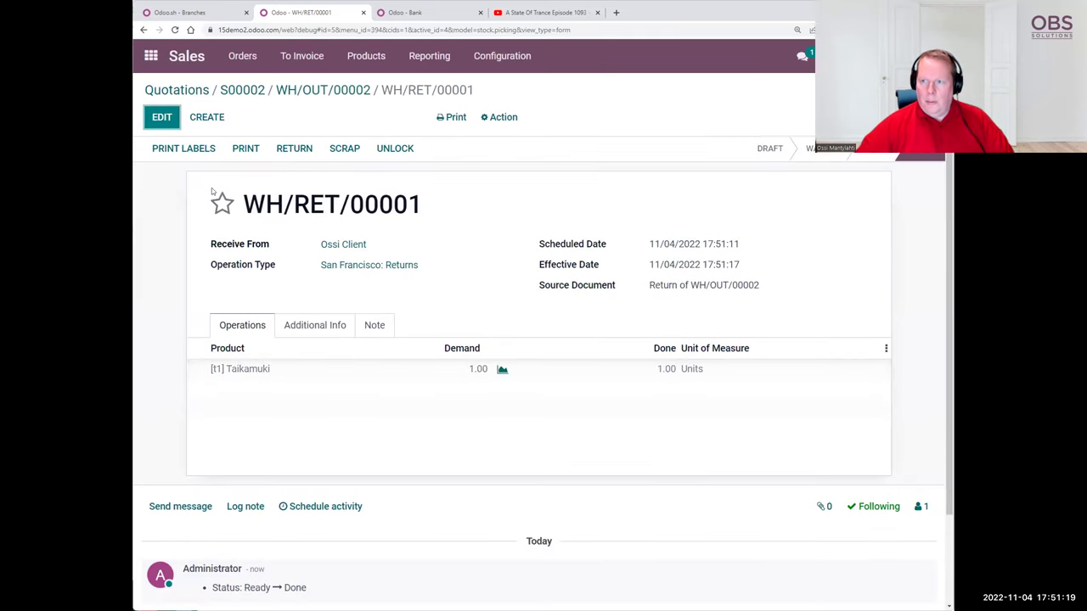
- Open the General Ledger in the Accounting browser tab and examine the return transfer's posting under 1531 Inventory value
left_click(424, 13)
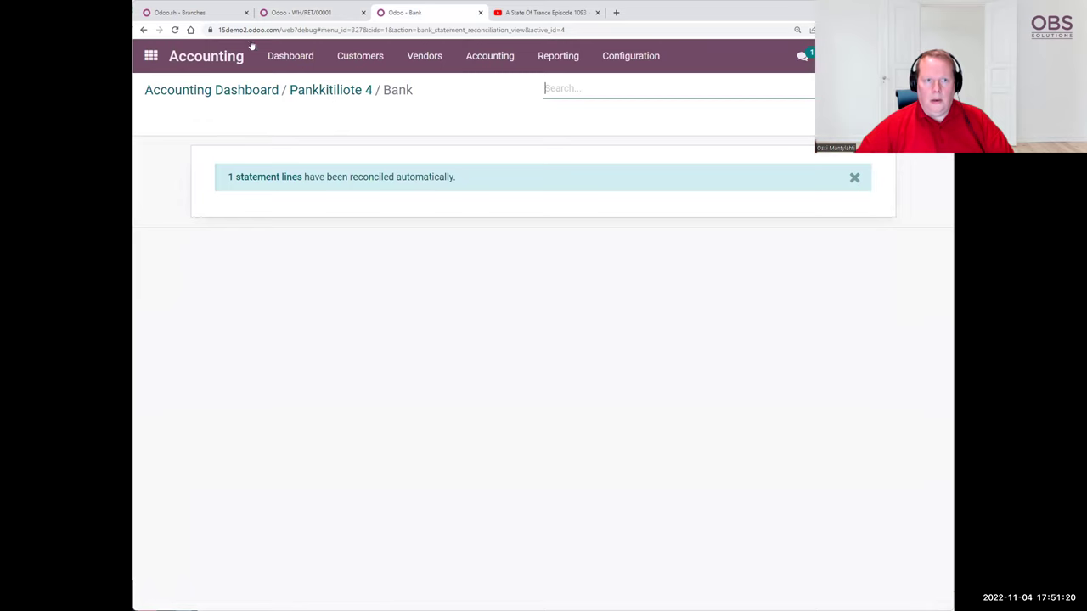
left_click(175, 30)
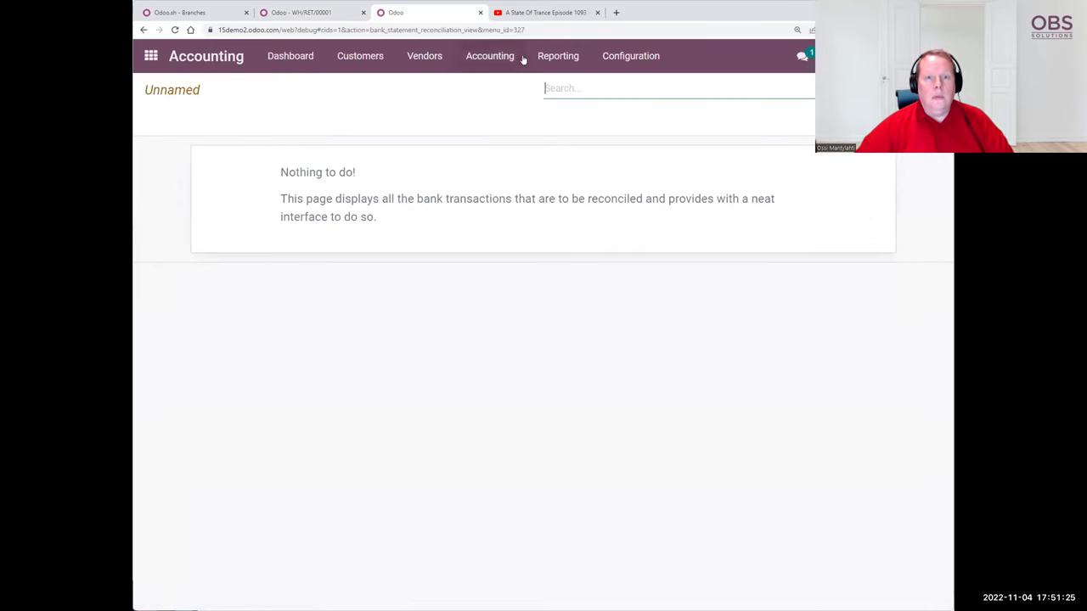
left_click(548, 56)
left_click(583, 333)
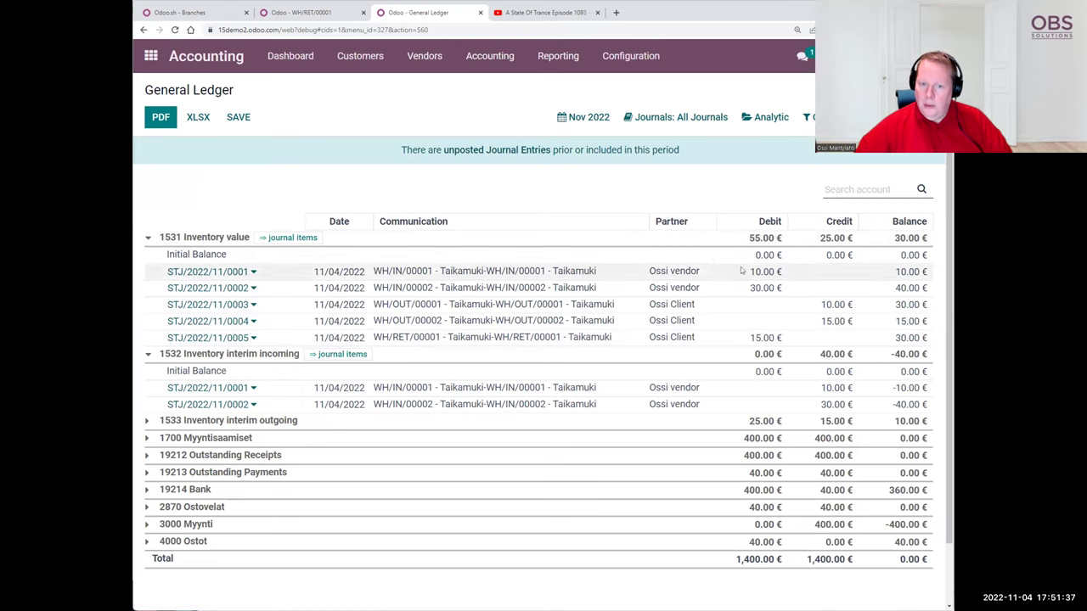
left_click_drag(374, 337, 441, 338)
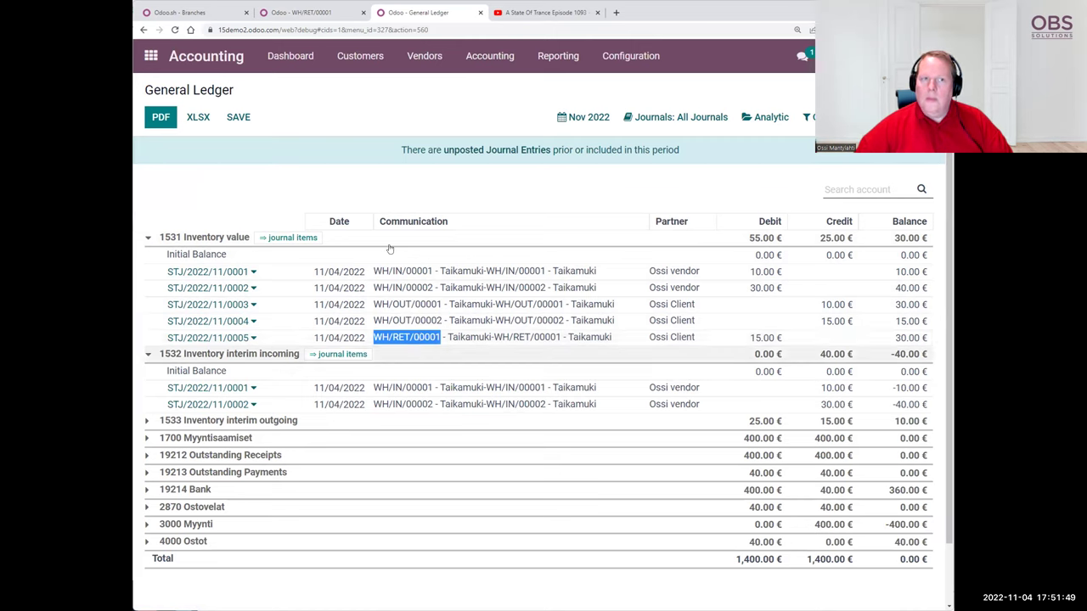
- Create a credit note from the second sales order's paid invoice with the reason "Tuotepalautus, väärä väri"
left_click(299, 13)
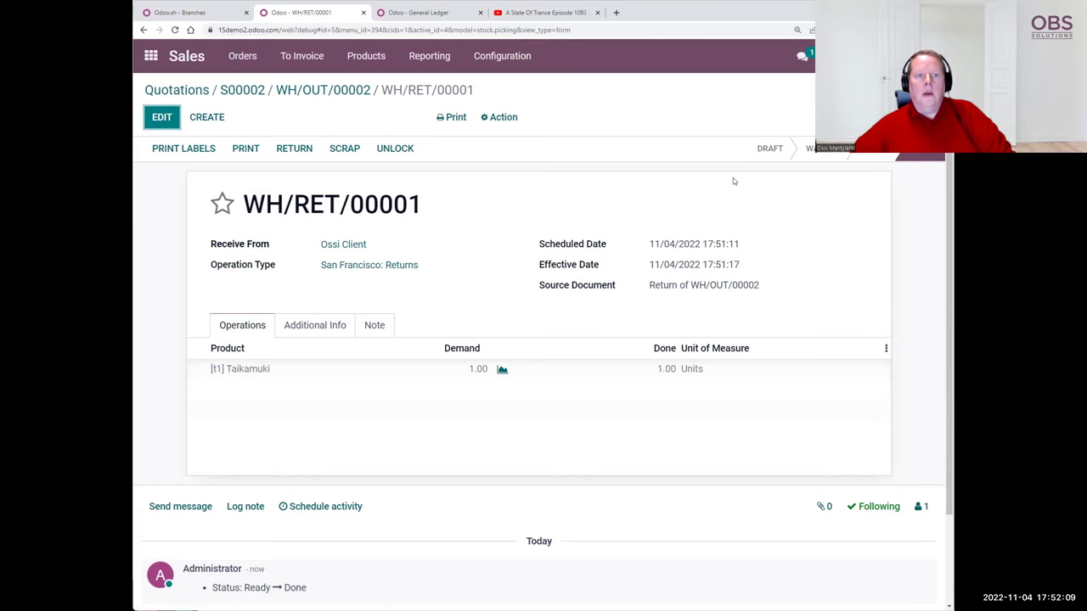
left_click(226, 92)
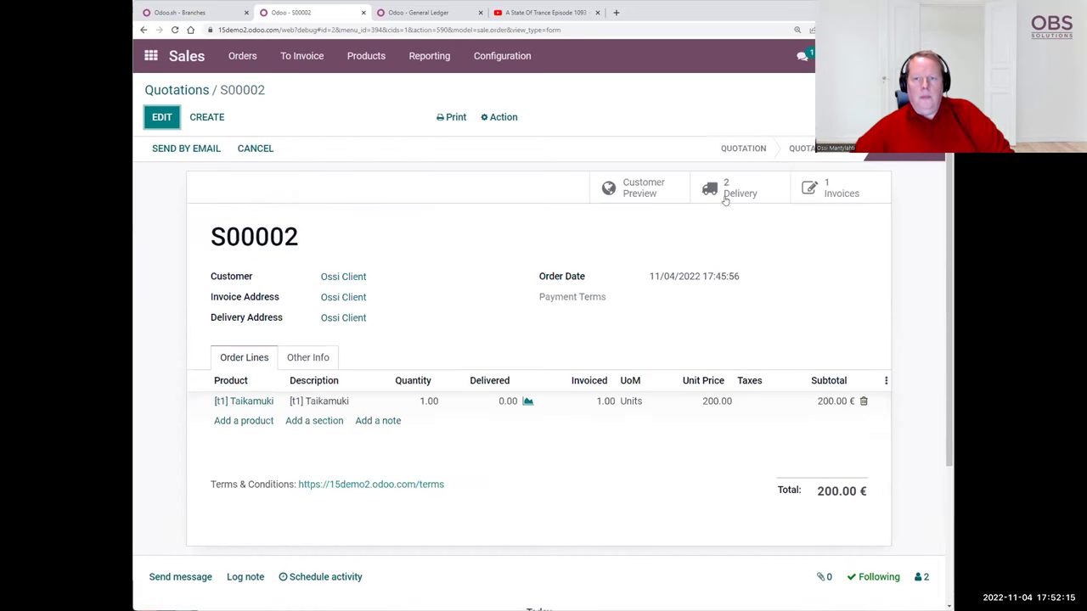
left_click(832, 190)
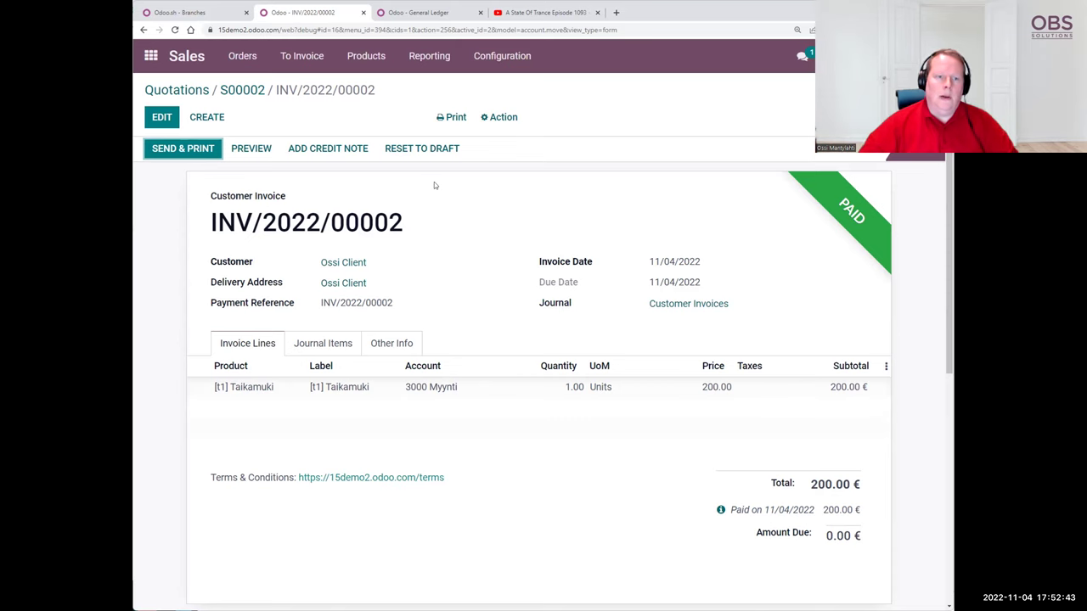
left_click(334, 150)
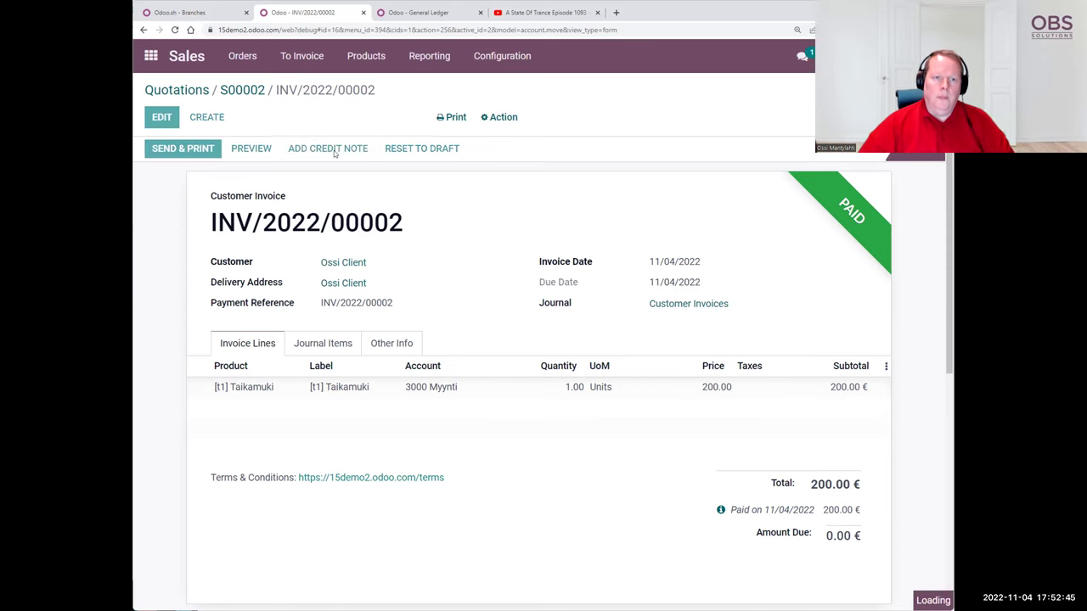
type("Tuotepalautus")
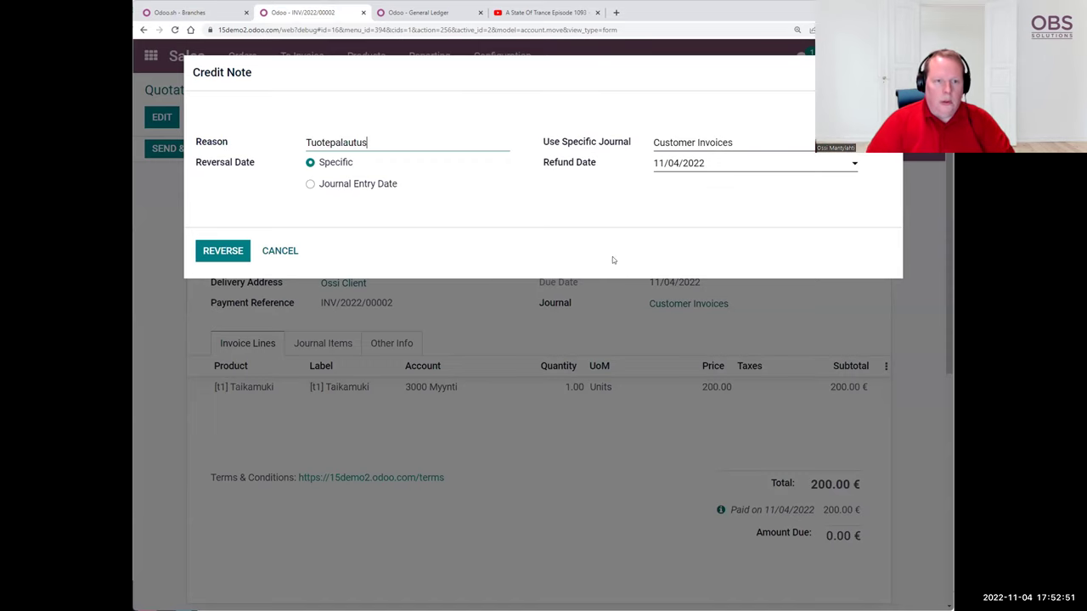
type(", väärä väri")
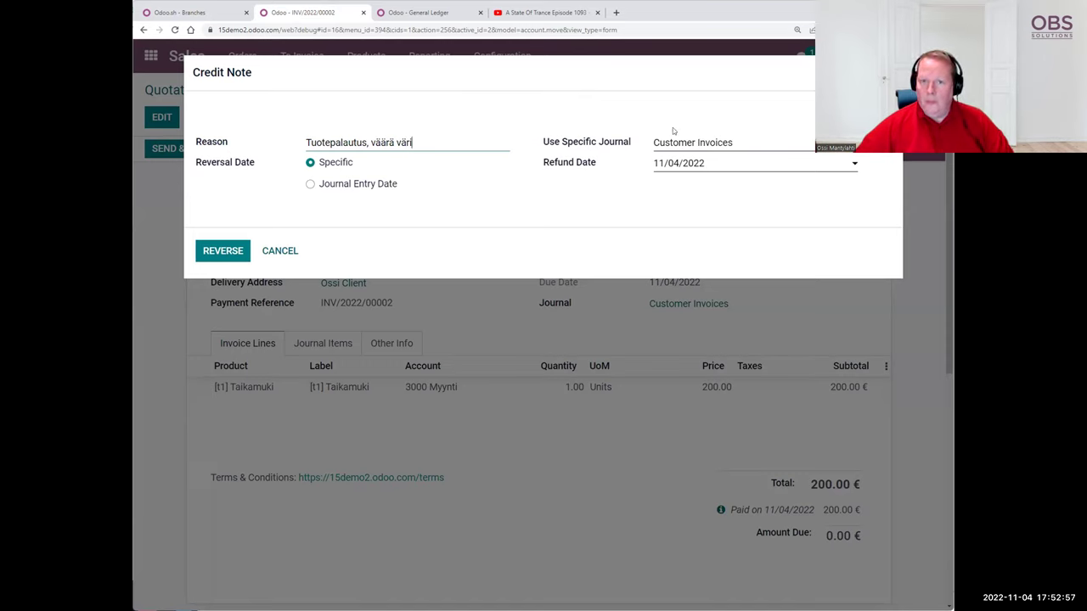
left_click(224, 251)
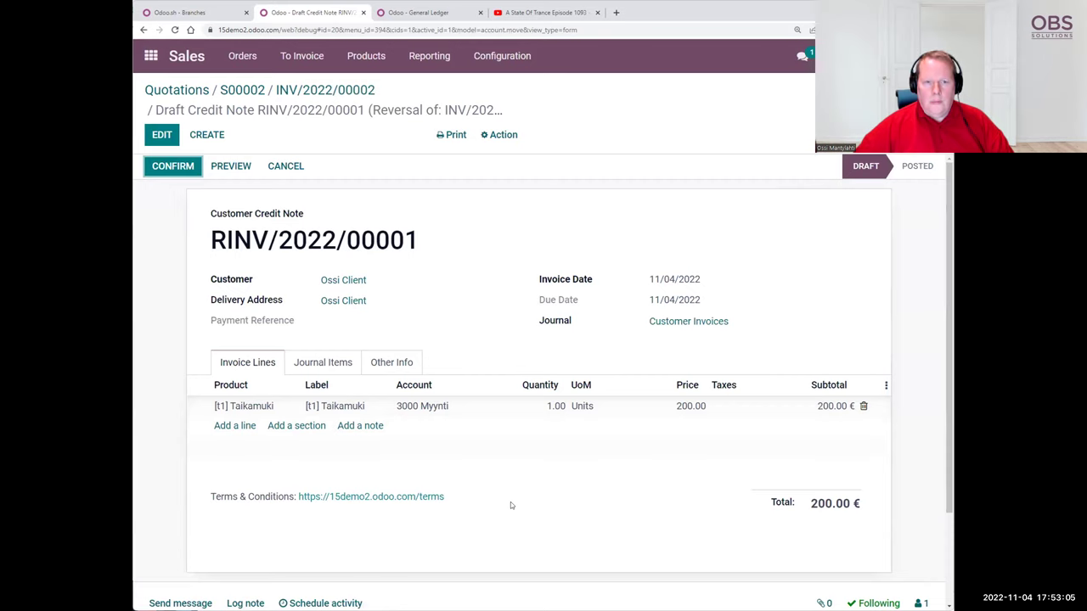
- Confirm the draft credit note and register its 200.00 refund payment in the Bank journal
left_click(167, 167)
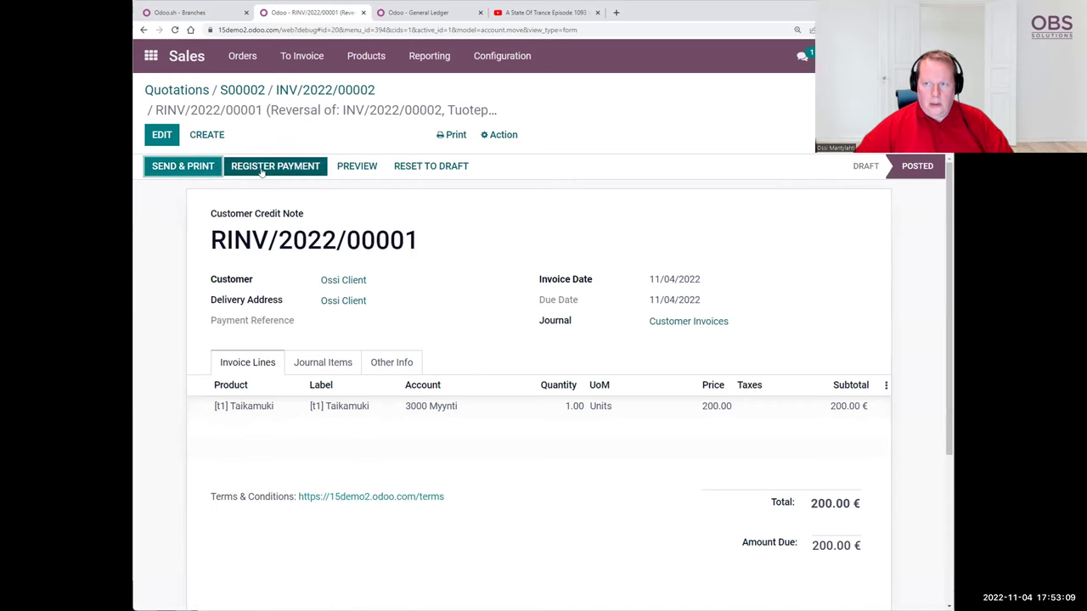
left_click(262, 167)
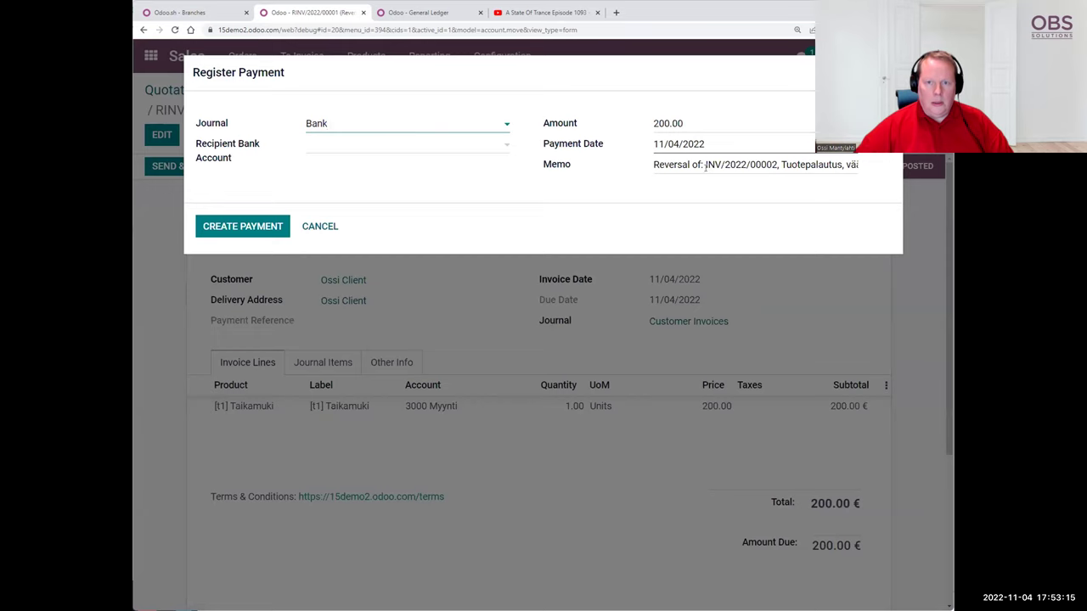
left_click(251, 227)
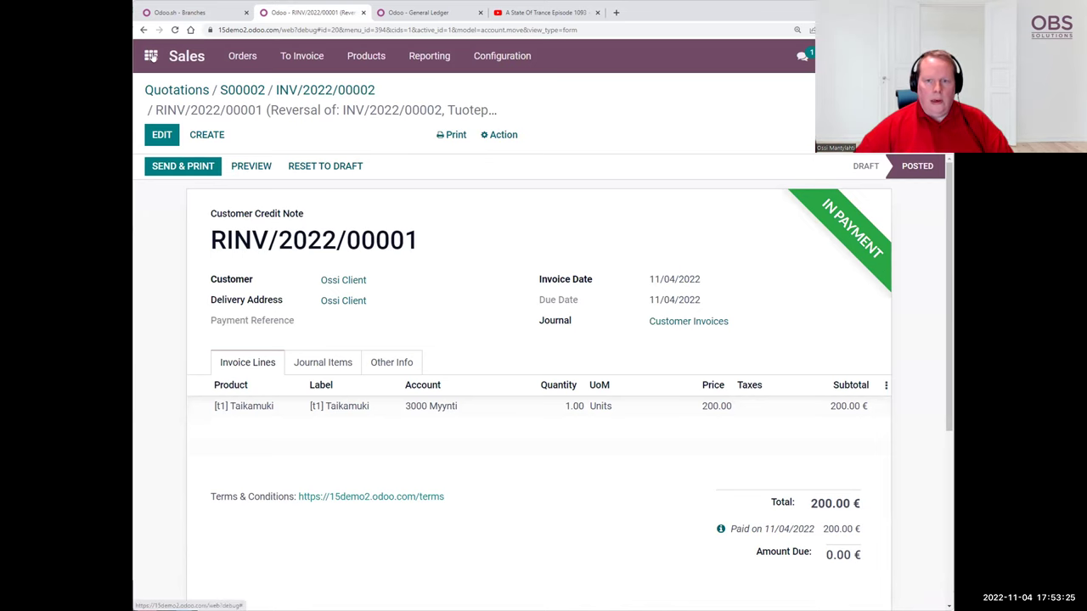
- Create a new bank statement in the Bank journal from the Accounting dashboard with the reference "Tiliote 5"
key("alt+h")
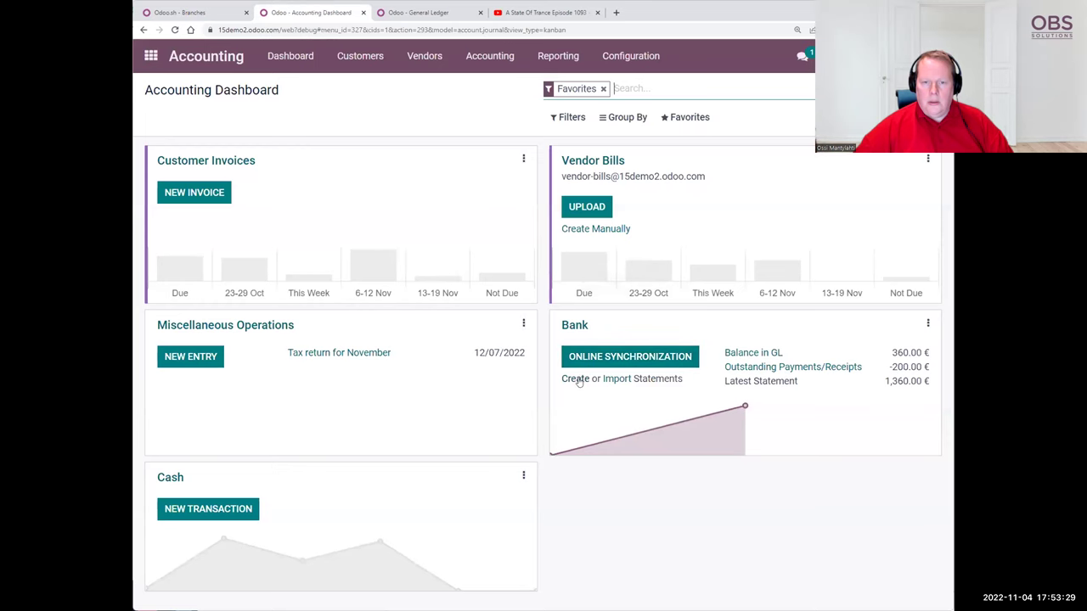
left_click(577, 379)
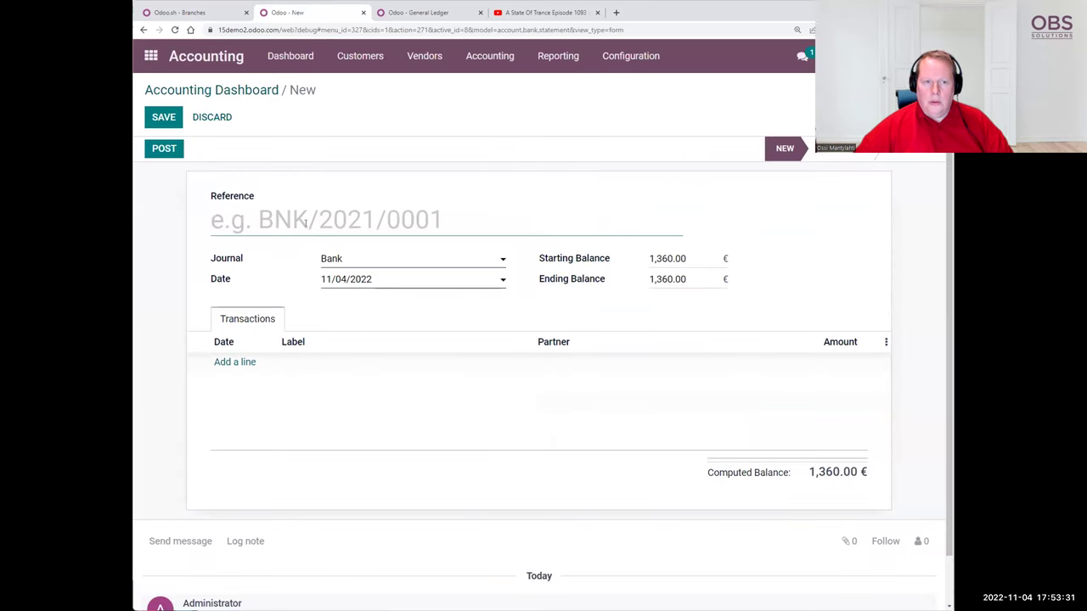
type("Tiliote 5")
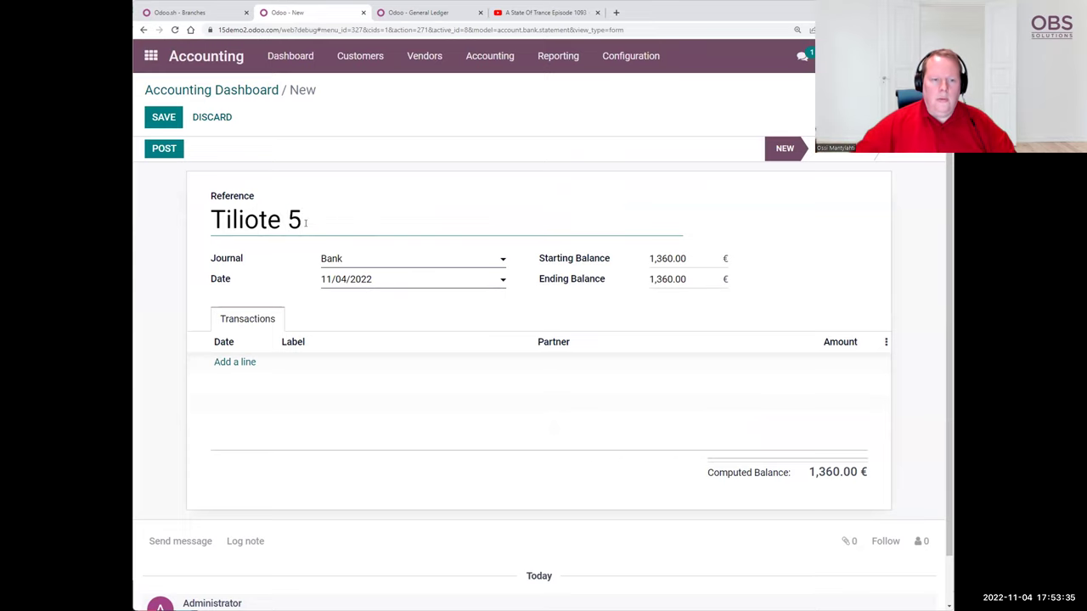
- Add a statement transaction labelled "Palautetun tuotteen maksusuoritus" with the refunded customer as partner and an amount of -200
left_click(235, 362)
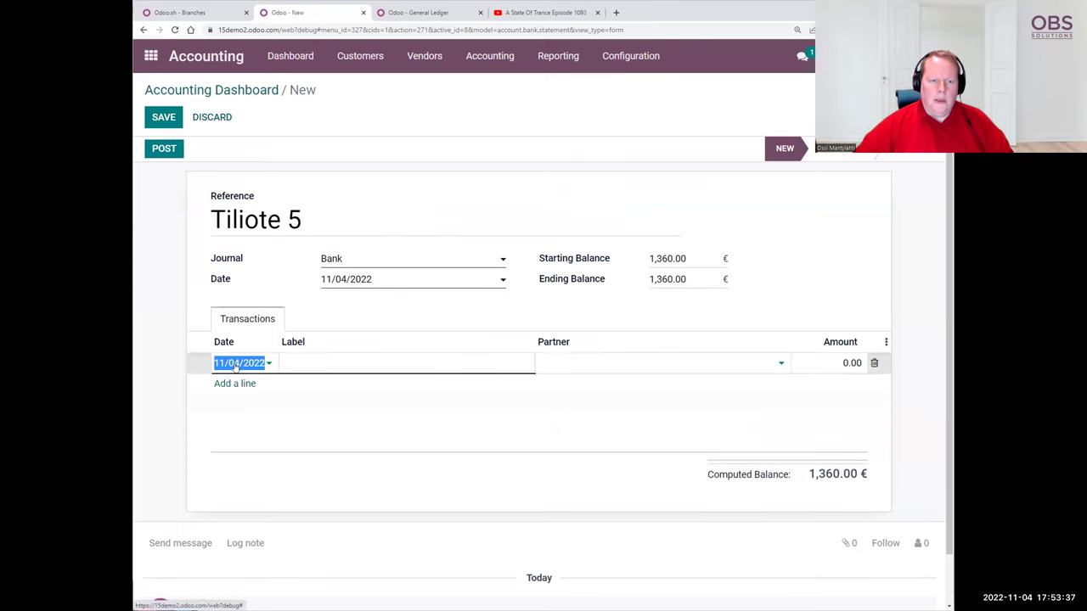
left_click(288, 363)
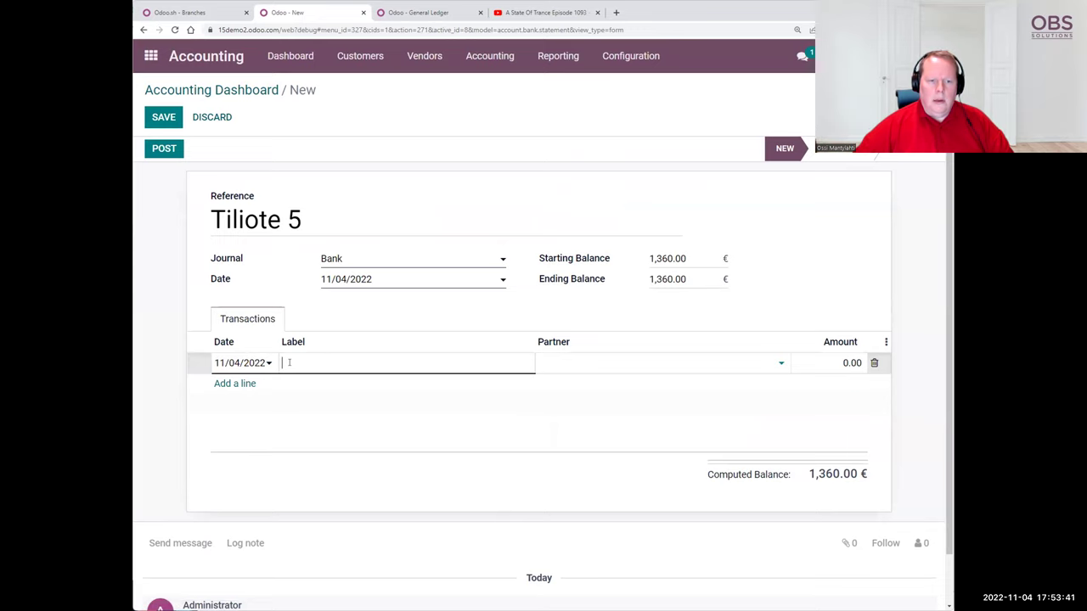
left_click(565, 365)
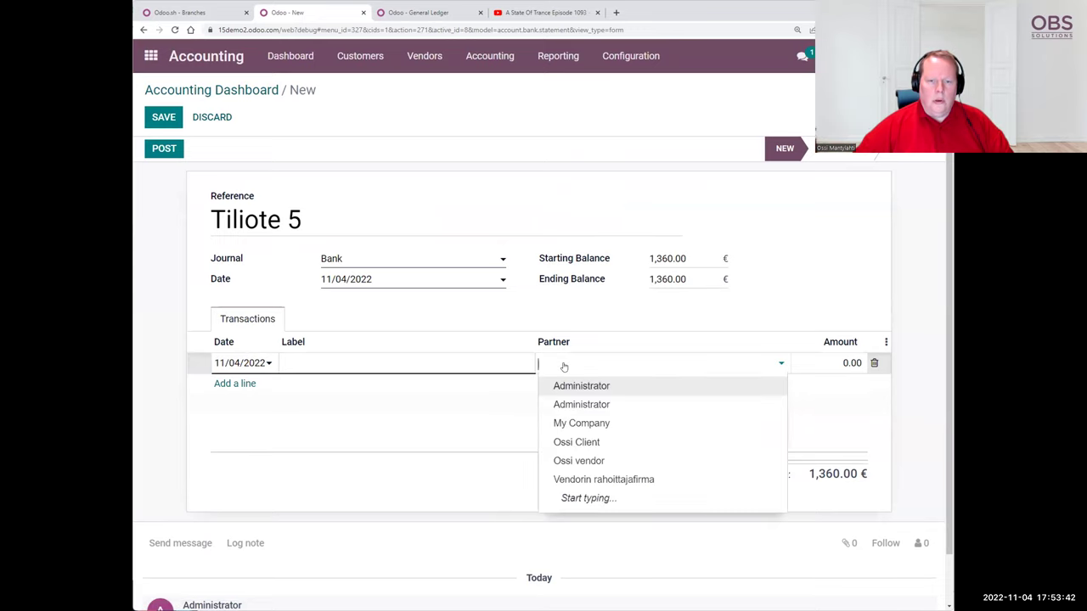
left_click(602, 443)
left_click(444, 362)
type("Tuote apl")
key("BackSpace")
key("BackSpace")
key("BackSpace")
key("BackSpace")
key("BackSpace")
key("BackSpace")
key("BackSpace")
key("BackSpace")
key("BackSpace")
type("Palautetun tuotteen maksusuoritus")
key("Tab")
key("Tab")
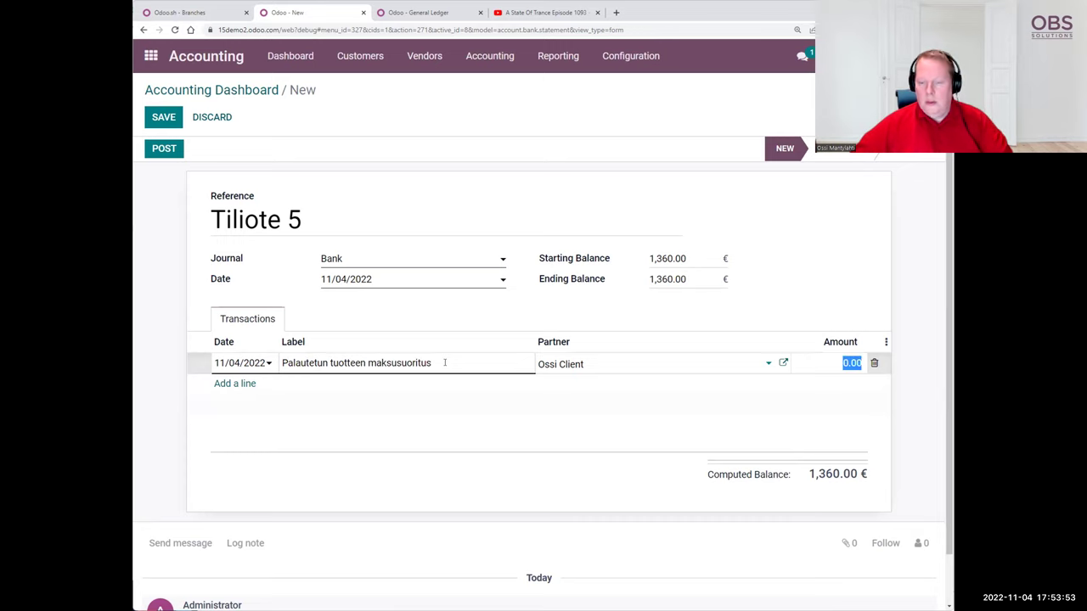
type("200")
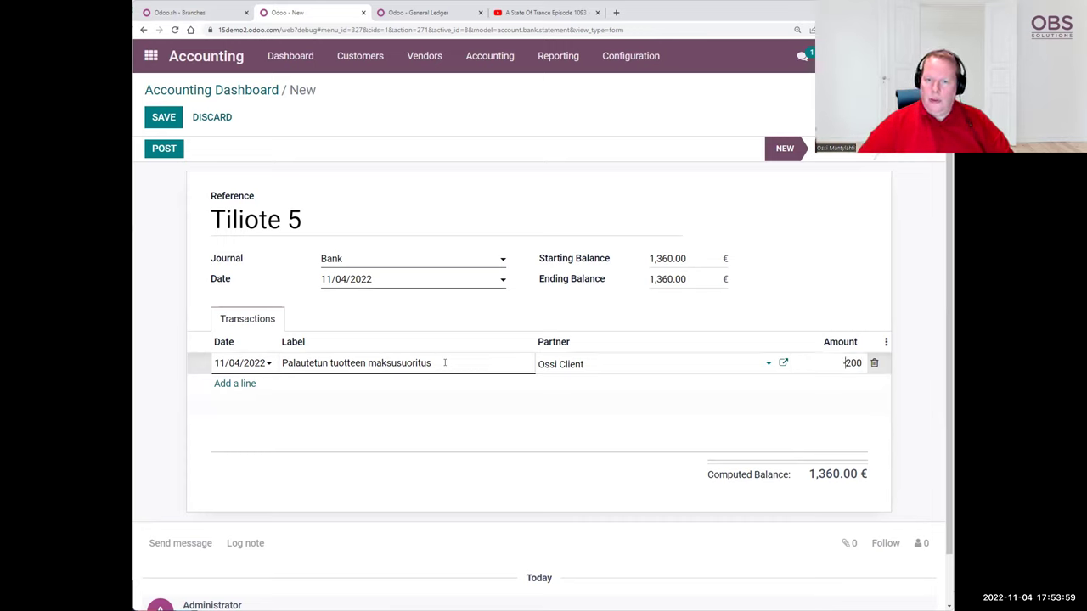
left_click(902, 337)
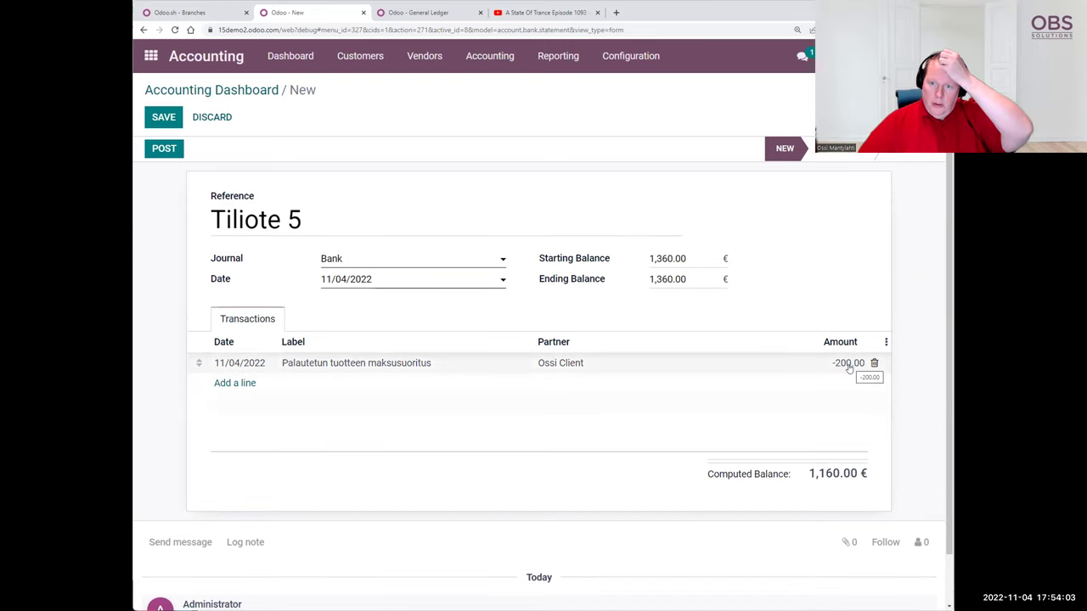
- Set the statement's ending balance to 1160, then save and post the statement
left_click(696, 281)
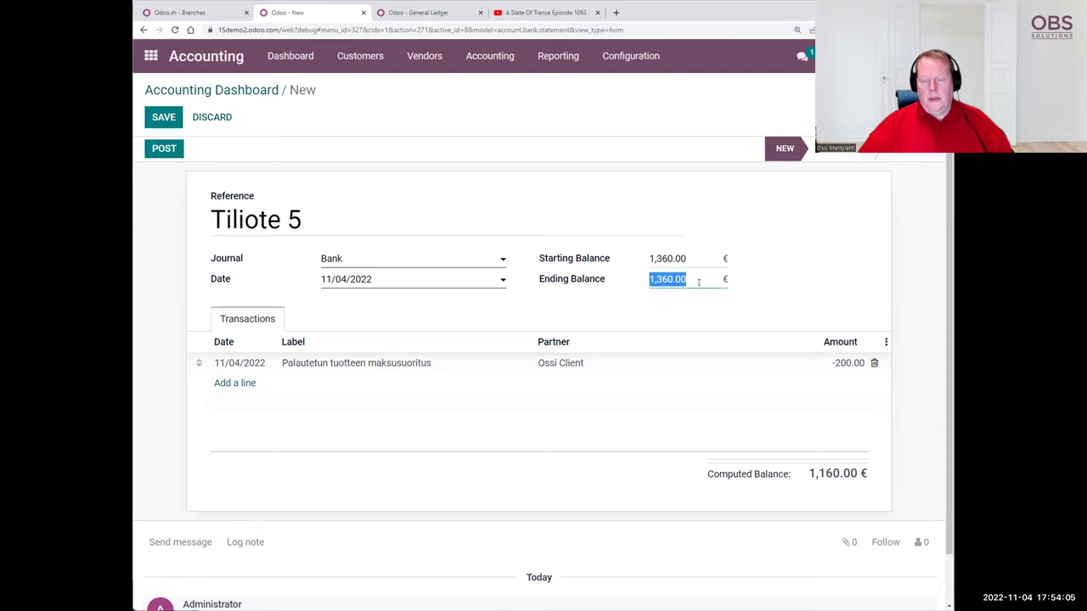
type("1160")
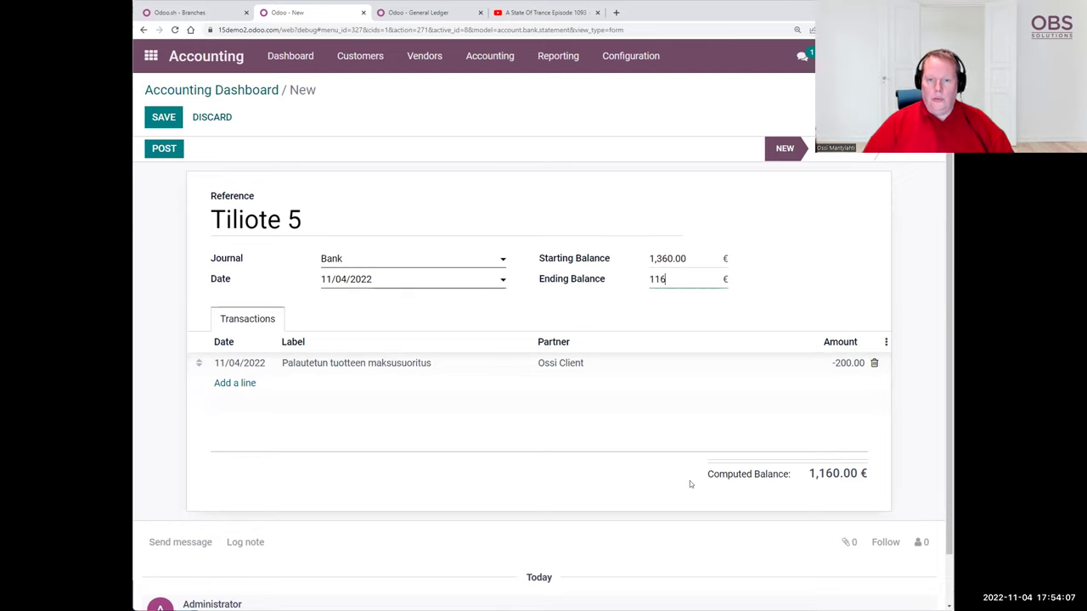
left_click(893, 238)
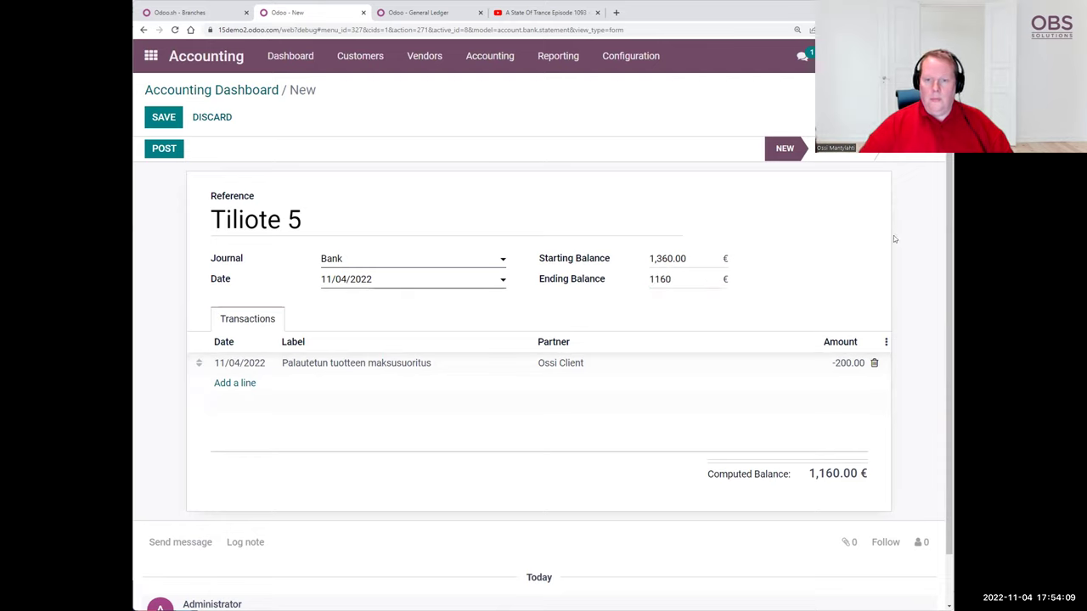
left_click(163, 117)
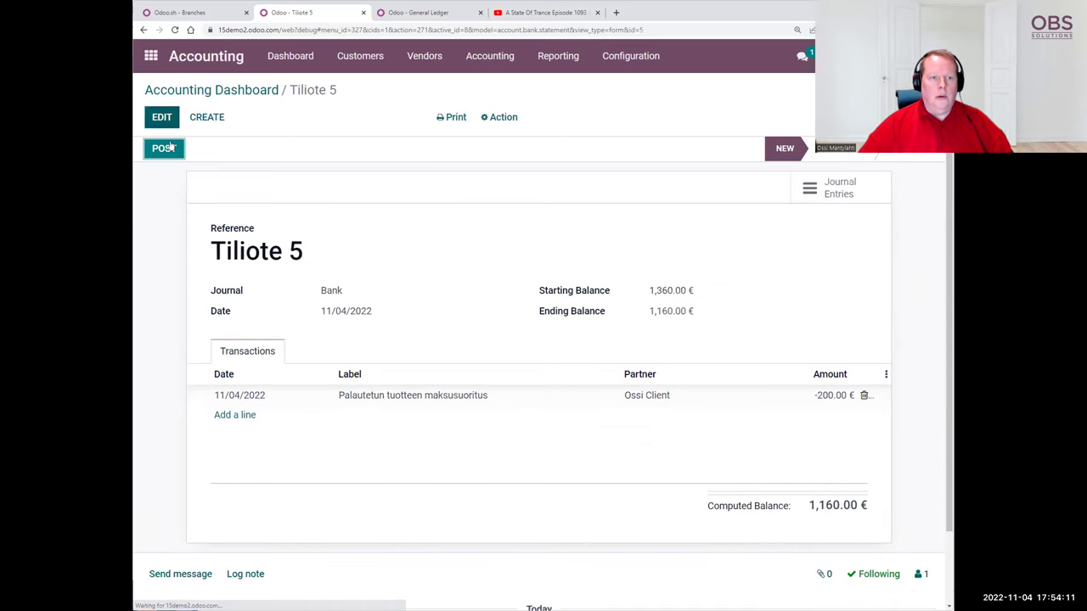
left_click(163, 149)
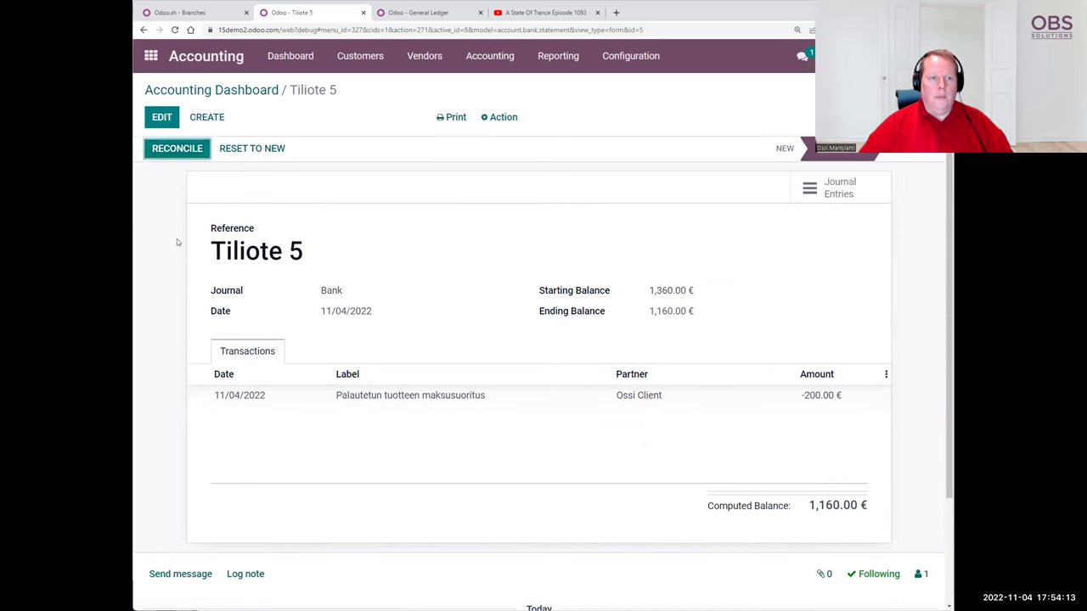
- Reconcile the -200.00 statement line with the proposed customer reimbursement, validate it and close the statement
left_click(177, 149)
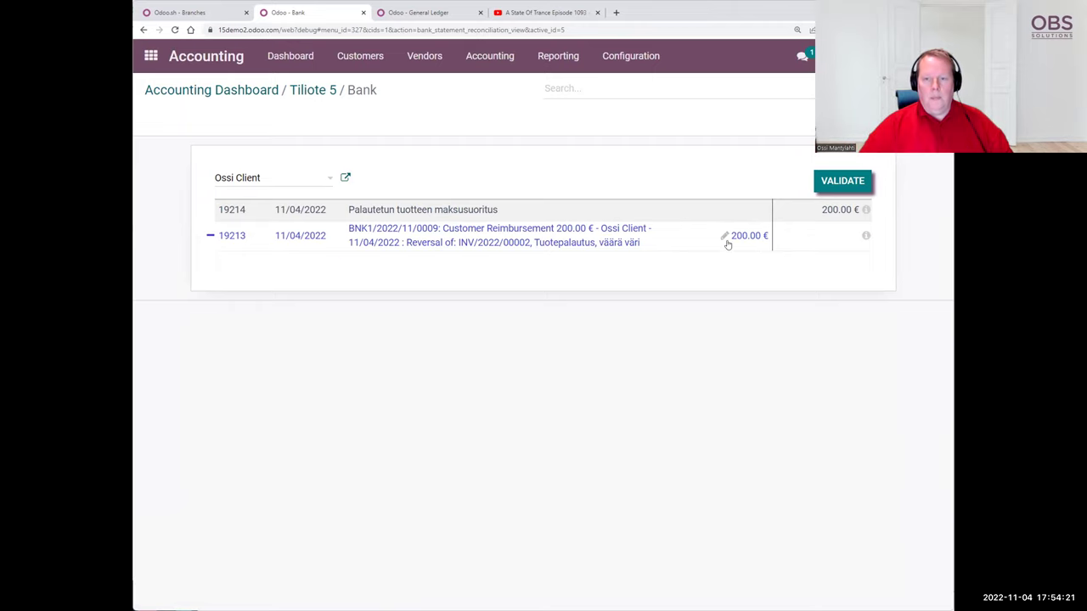
left_click(827, 183)
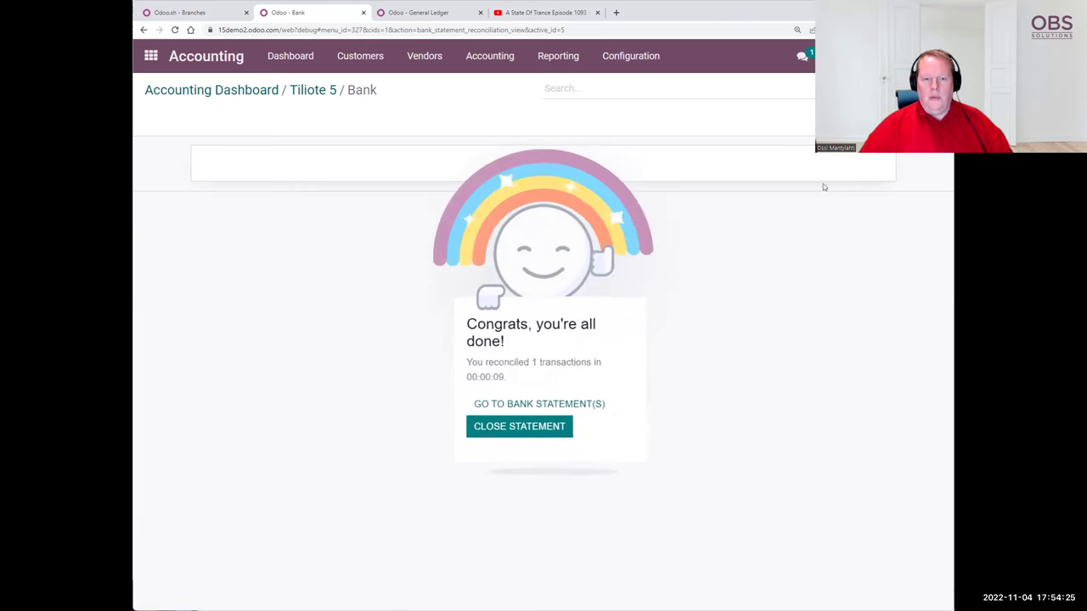
left_click(537, 429)
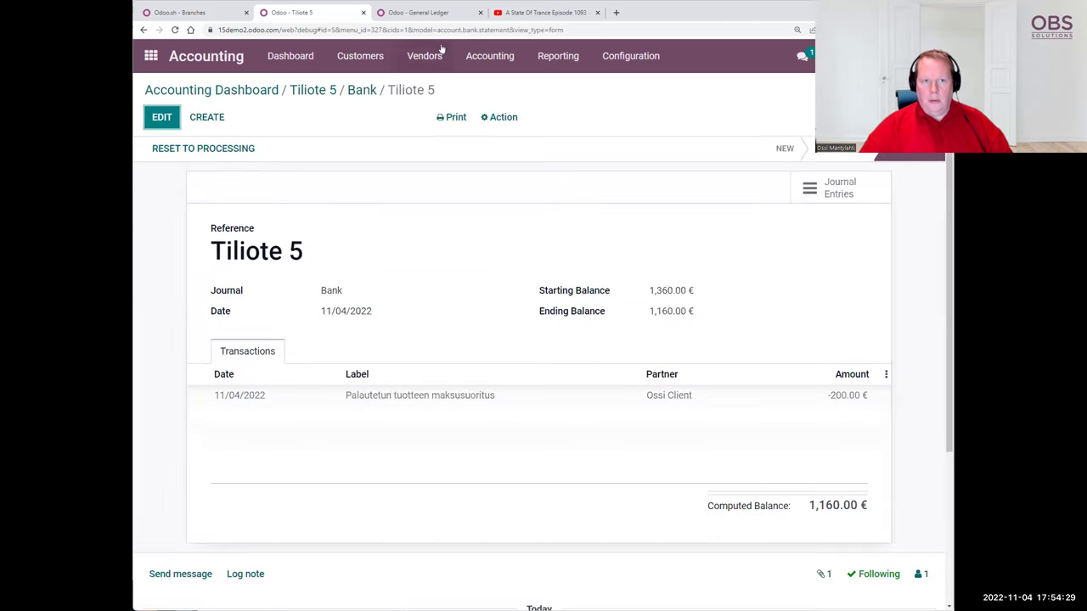
- Reload the General Ledger and examine the return and refund postings in the inventory, receivable, outstanding, bank, payable and 3000 Myynti accounts
left_click(419, 12)
left_click(174, 30)
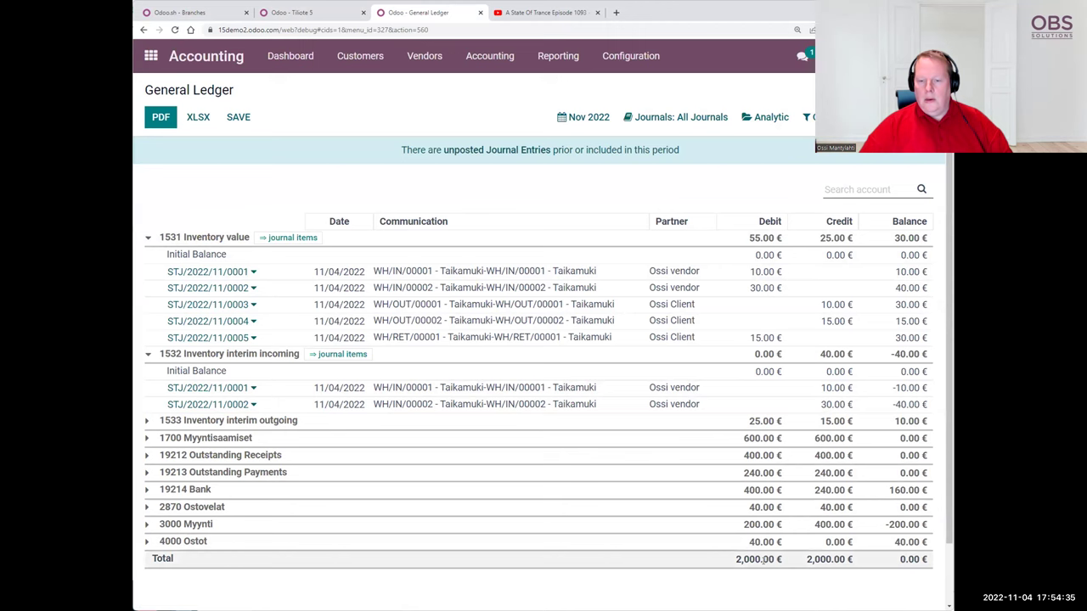
left_click(146, 525)
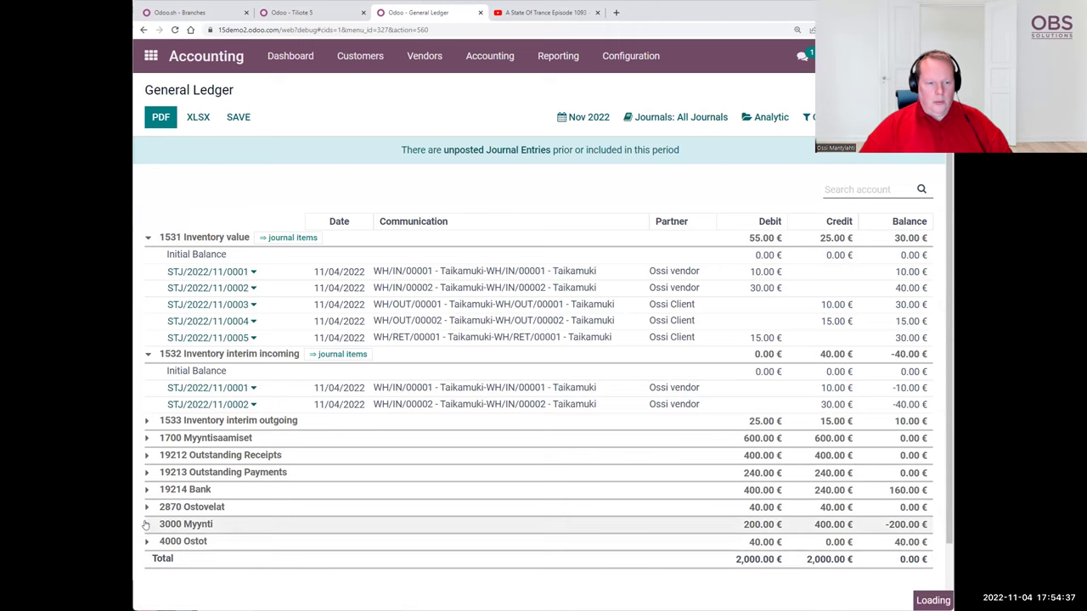
left_click(146, 421)
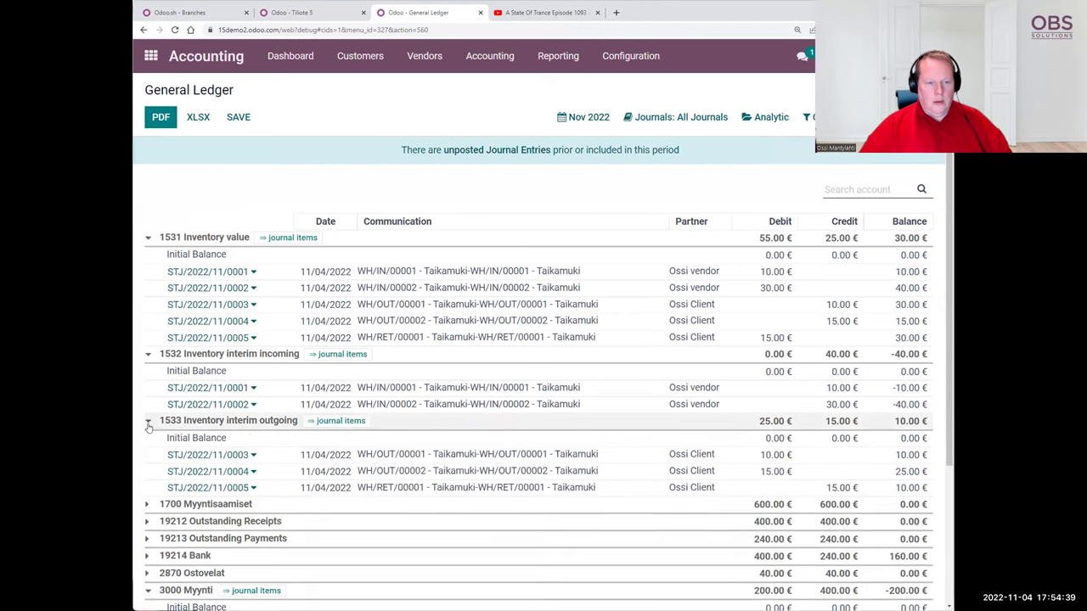
scroll(146, 421, "down", 2)
left_click(146, 358)
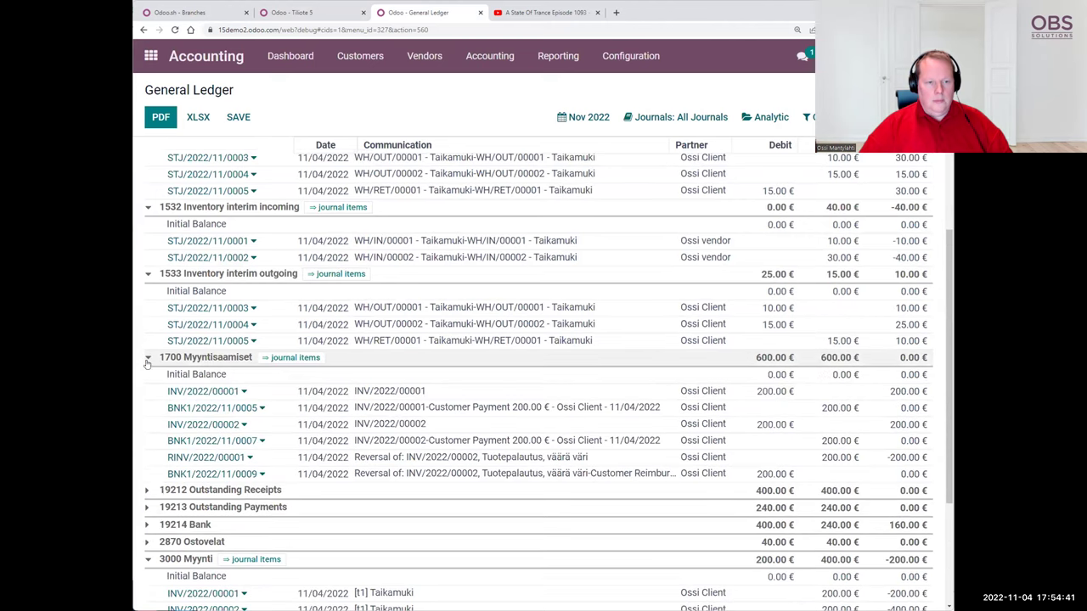
left_click(148, 490)
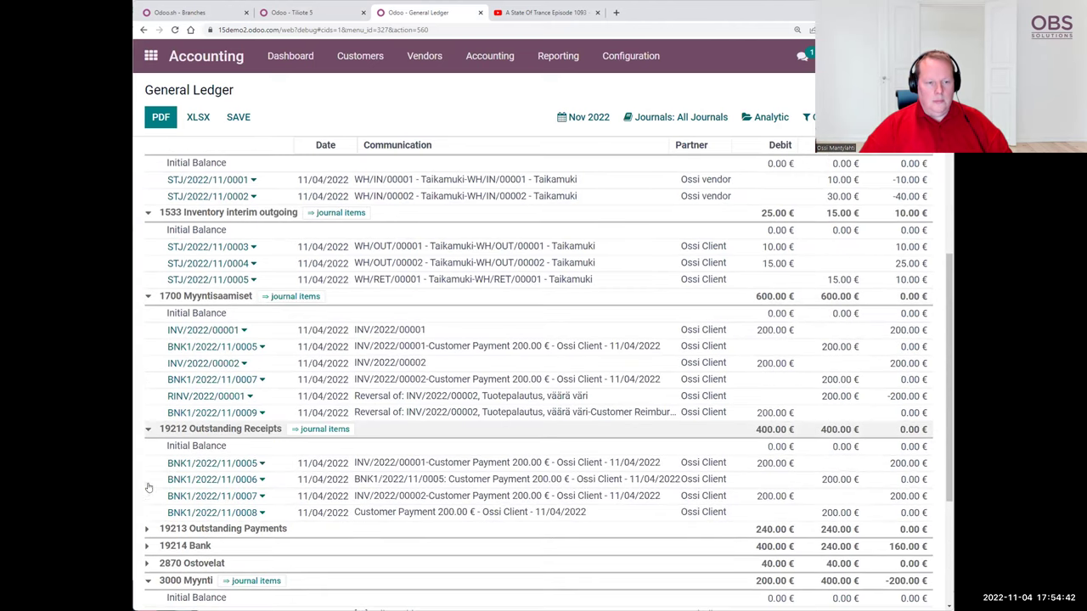
scroll(146, 365, "down", 3)
left_click(146, 371)
left_click(146, 355)
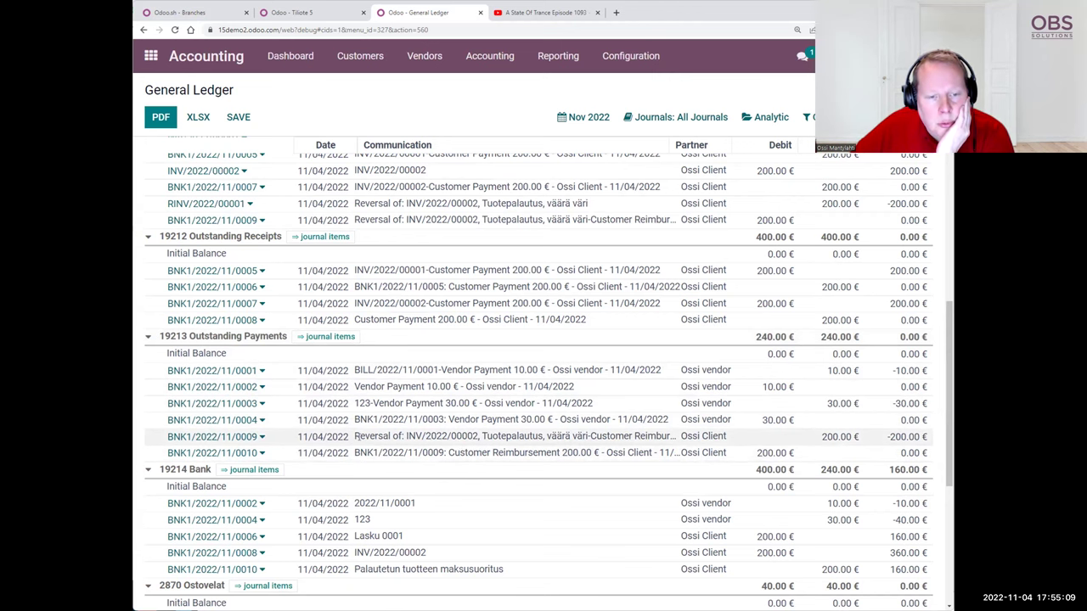
scroll(356, 436, "up", 5)
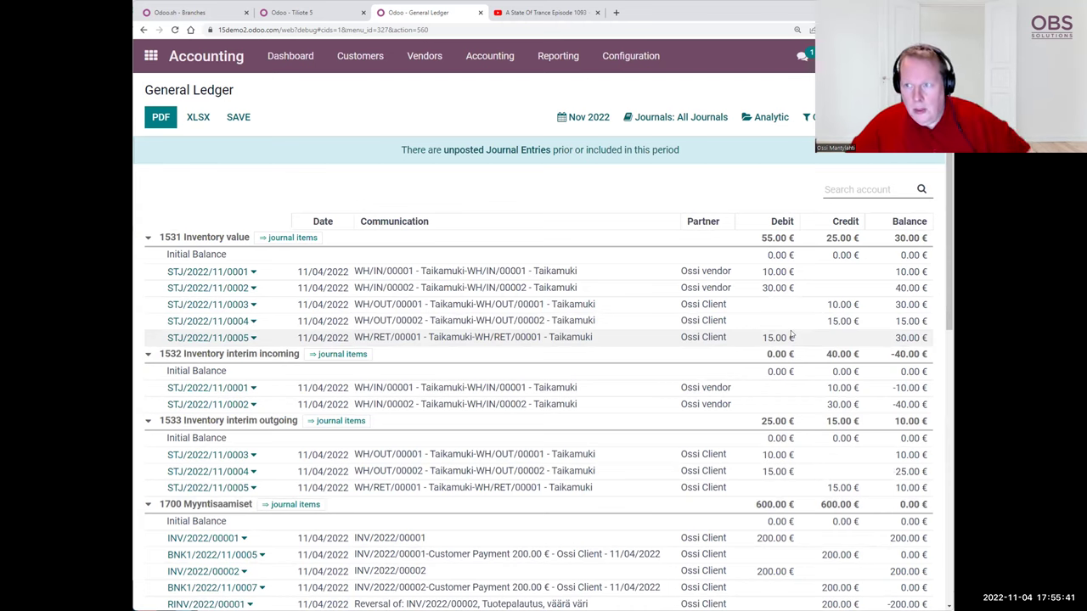
scroll(790, 335, "down", 5)
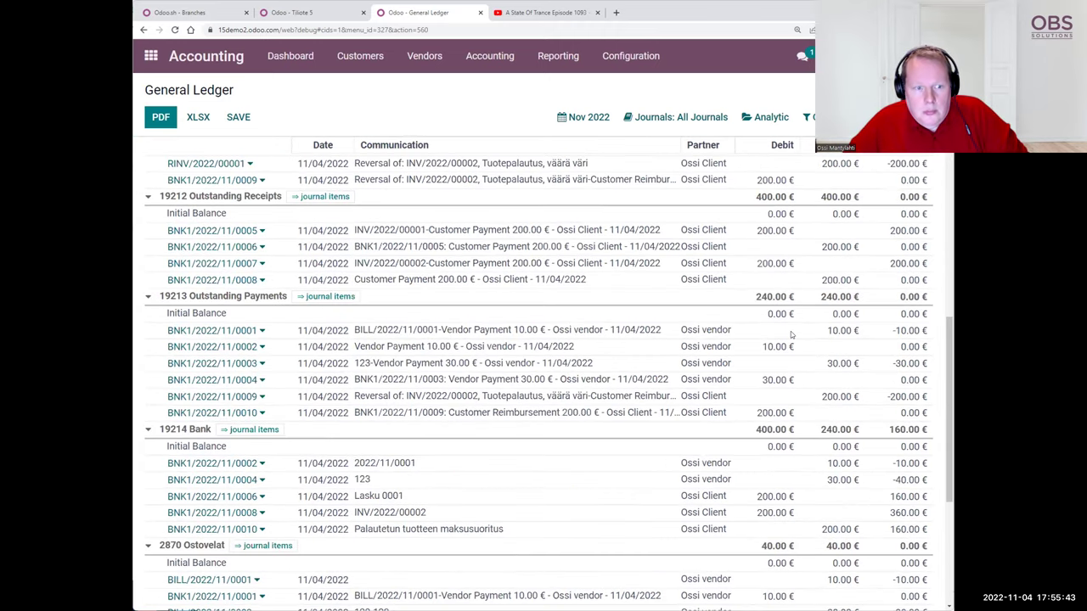
scroll(790, 336, "down", 3)
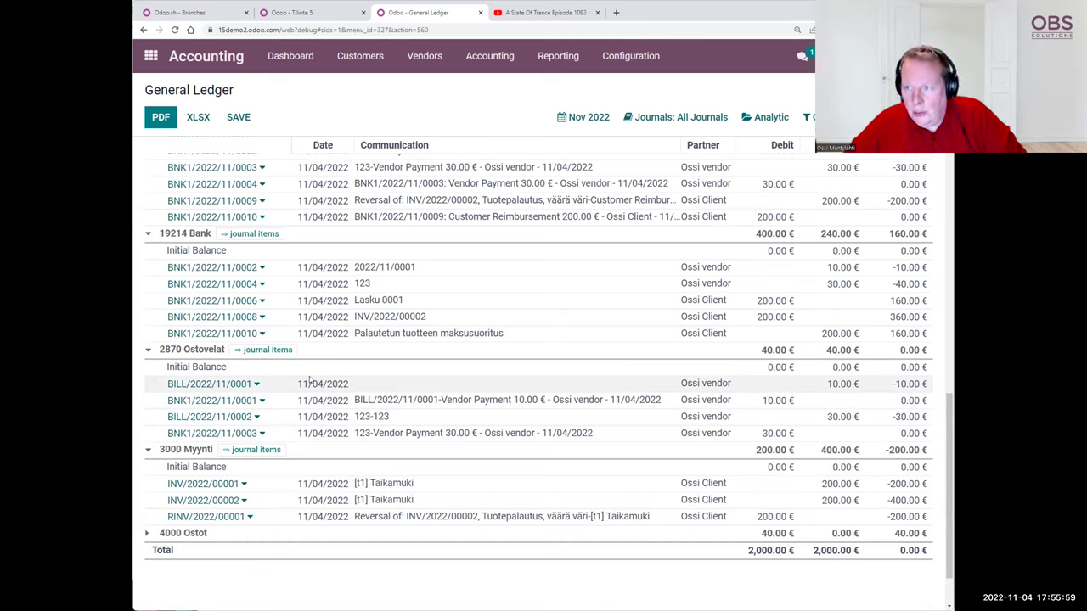
- Open the Inventory Valuation report in the Inventory app and expand Taikamuki to examine its valuation layers
left_click(149, 56)
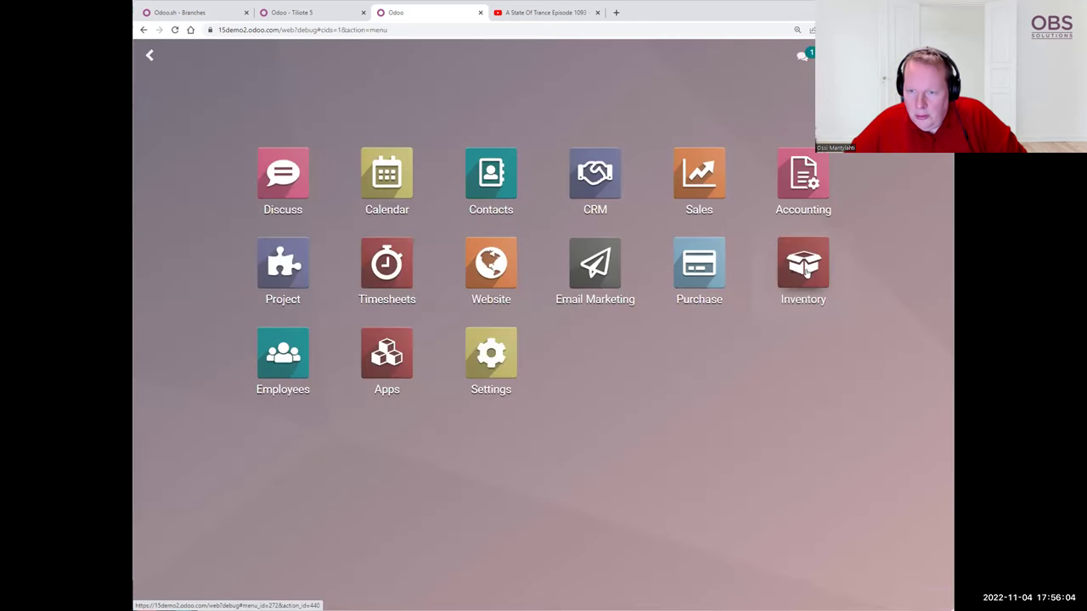
left_click(805, 270)
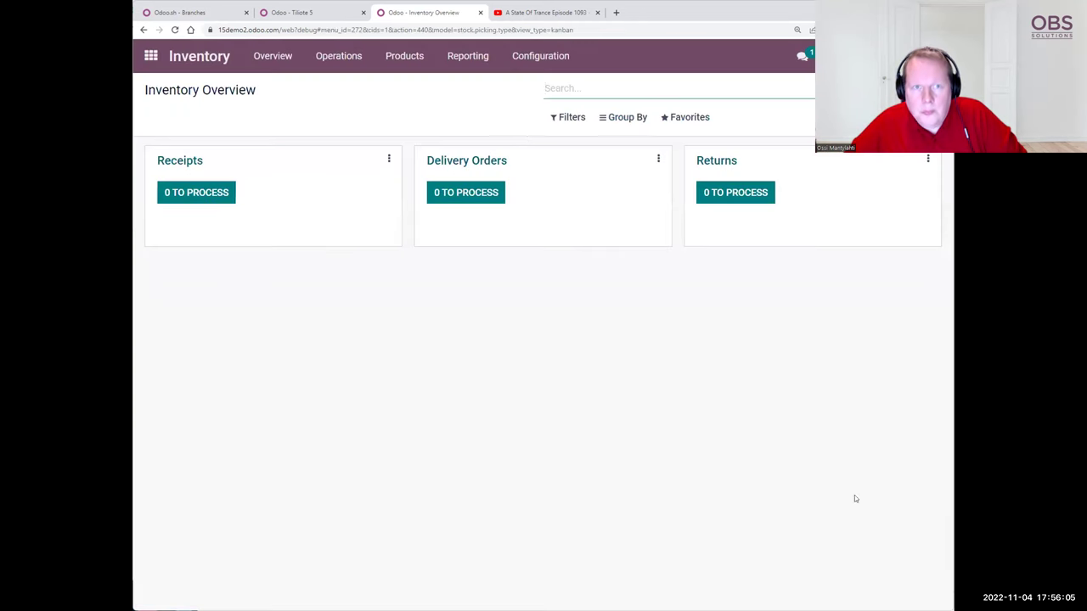
left_click(456, 63)
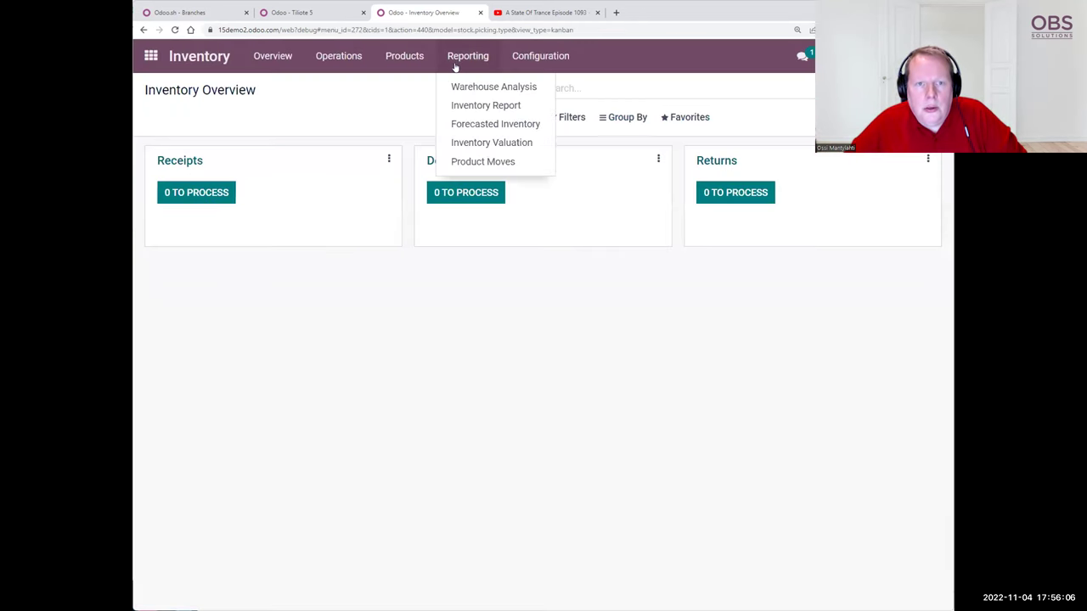
left_click(477, 143)
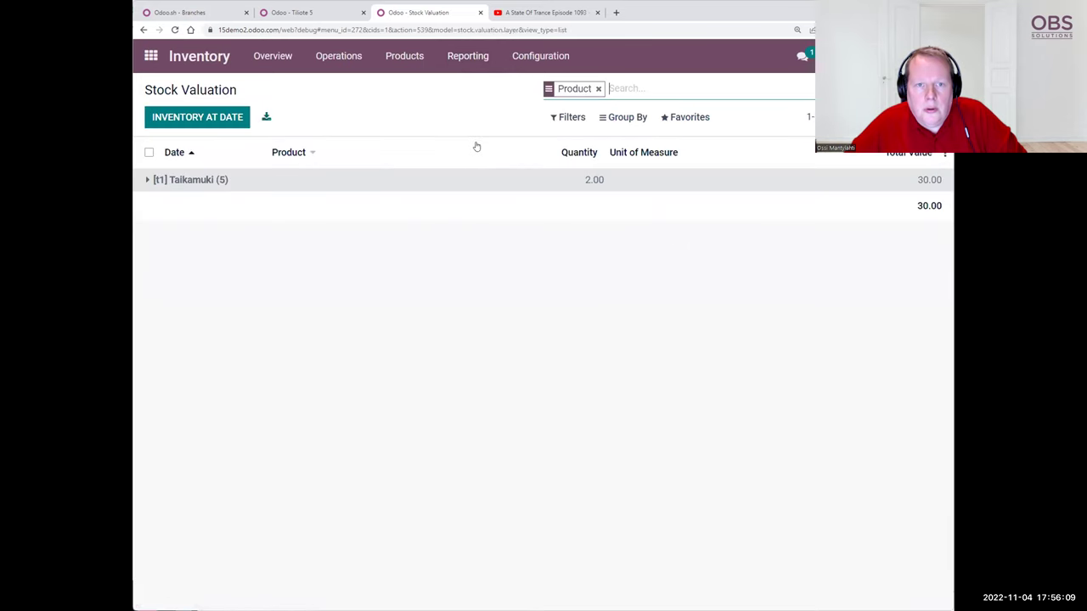
left_click(191, 179)
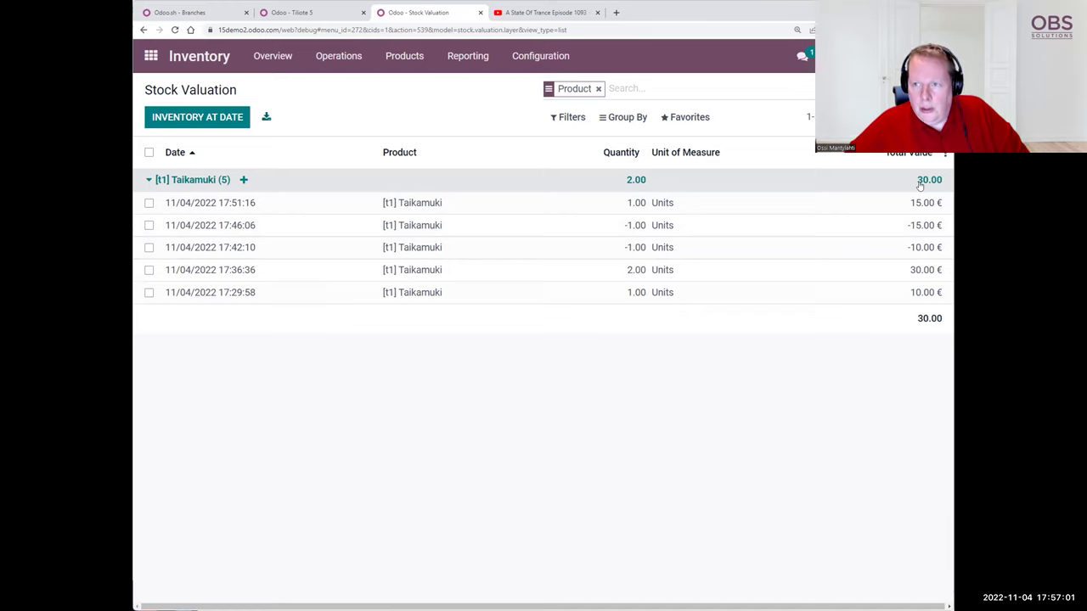
- View Taikamuki's stock valuation layers as of 11/04/2022 17:40:00, then return to the current Stock Valuation report
left_click(181, 120)
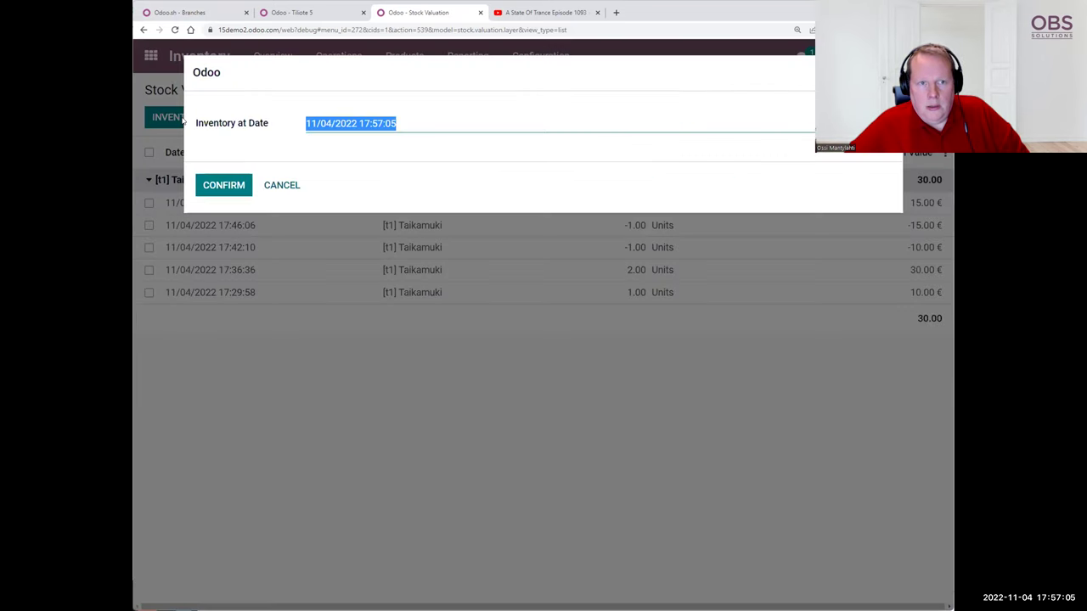
left_click(374, 126)
double_click(375, 125)
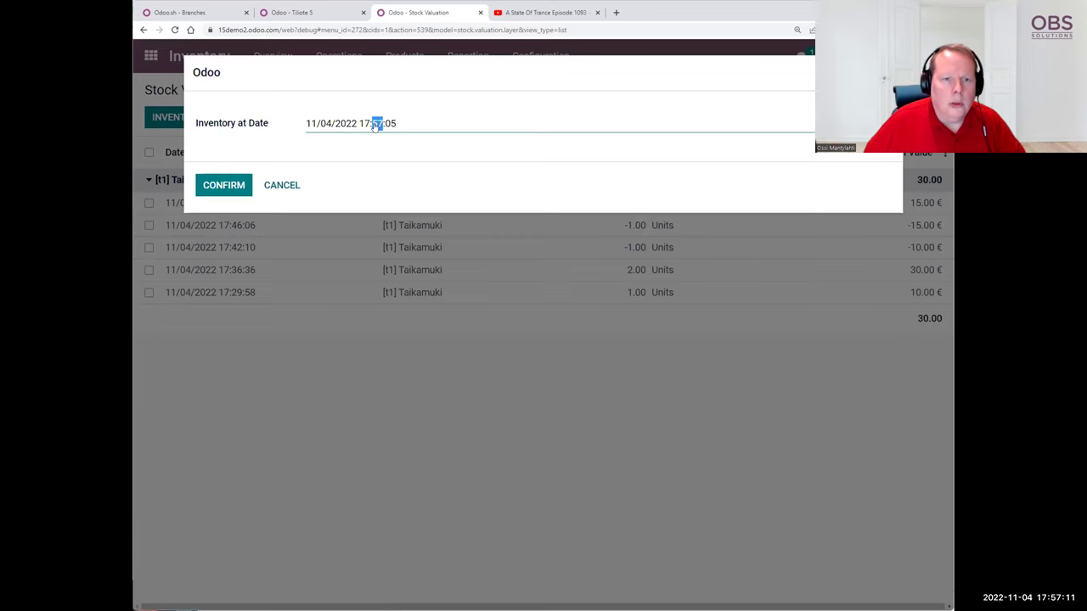
type("40:")
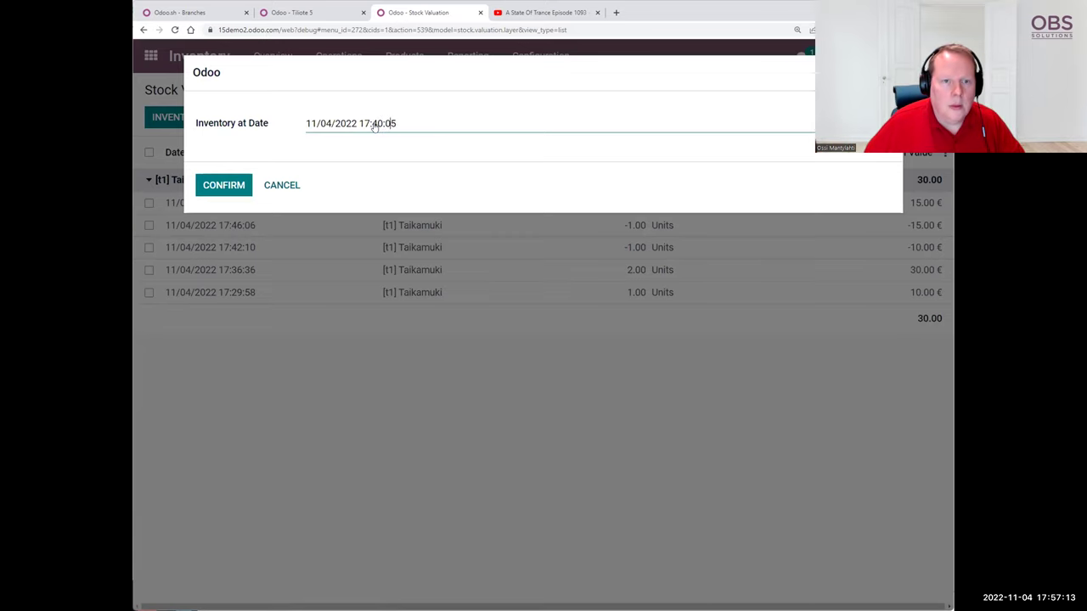
type("0")
left_click(229, 185)
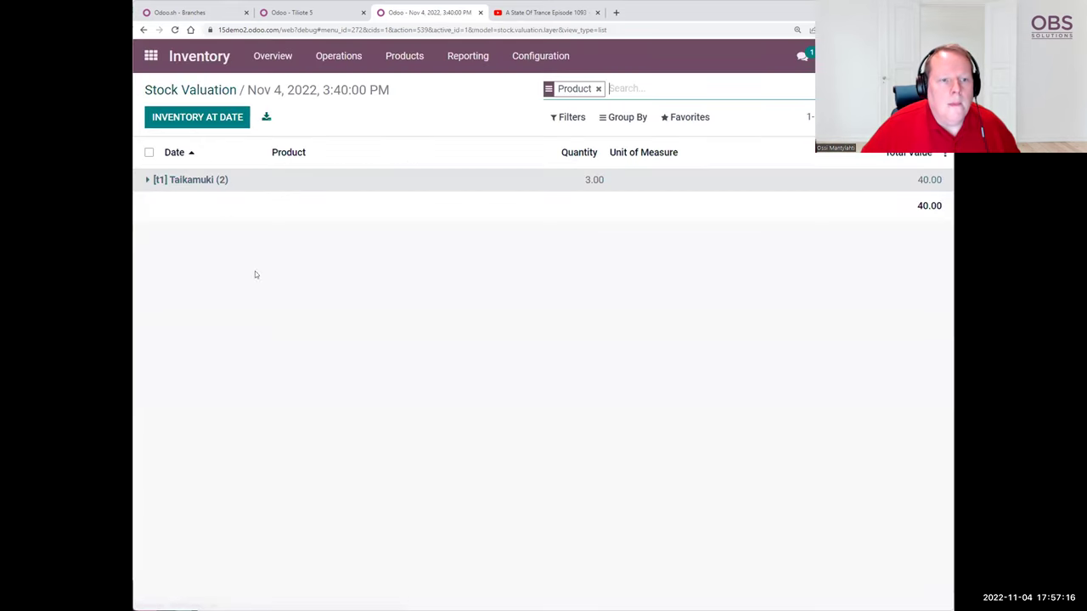
left_click(153, 180)
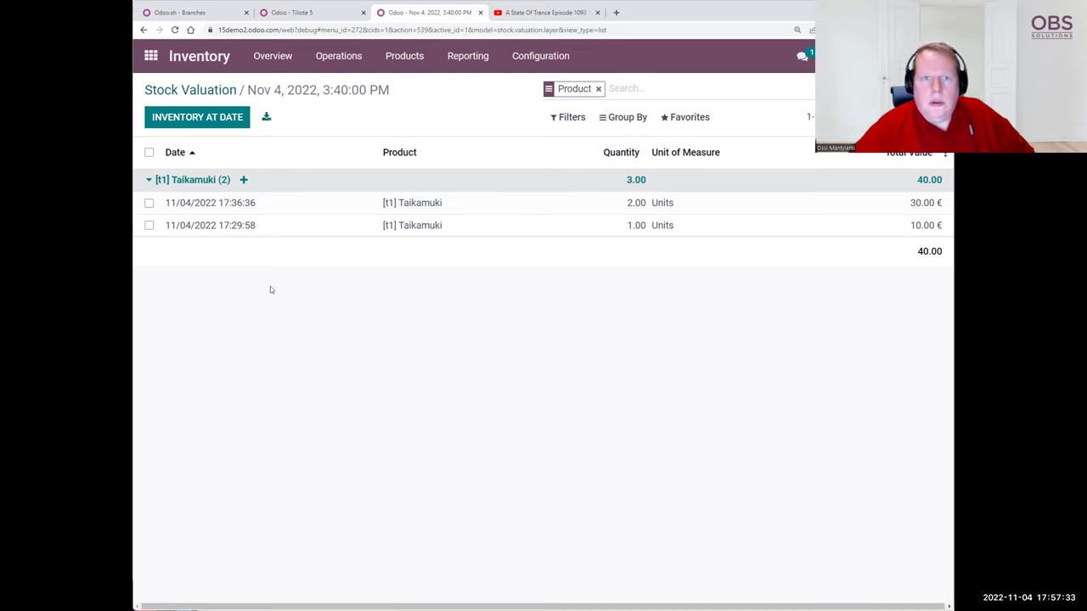
left_click(190, 90)
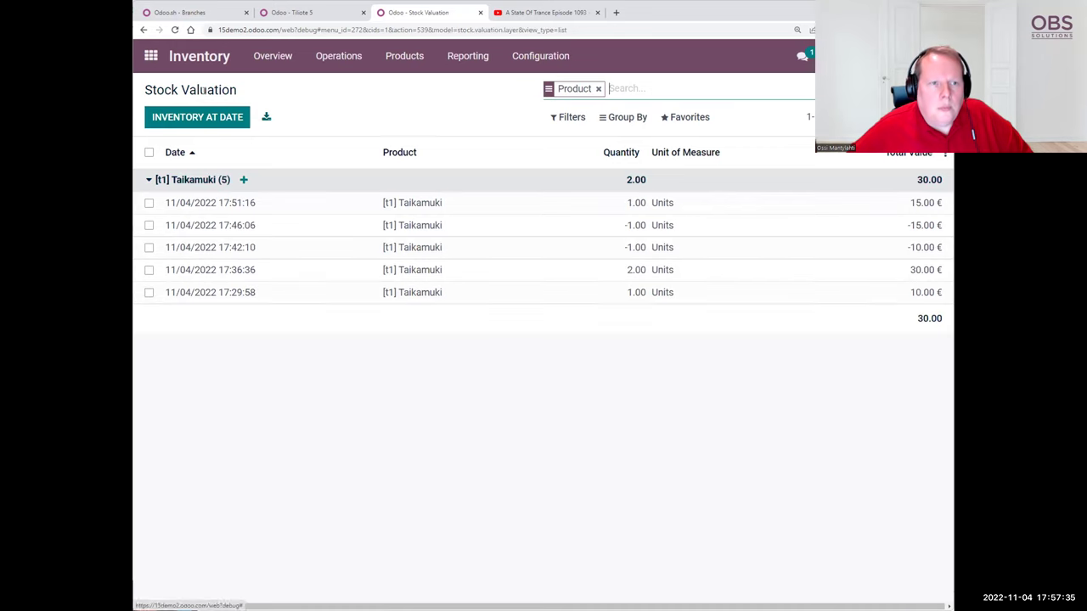